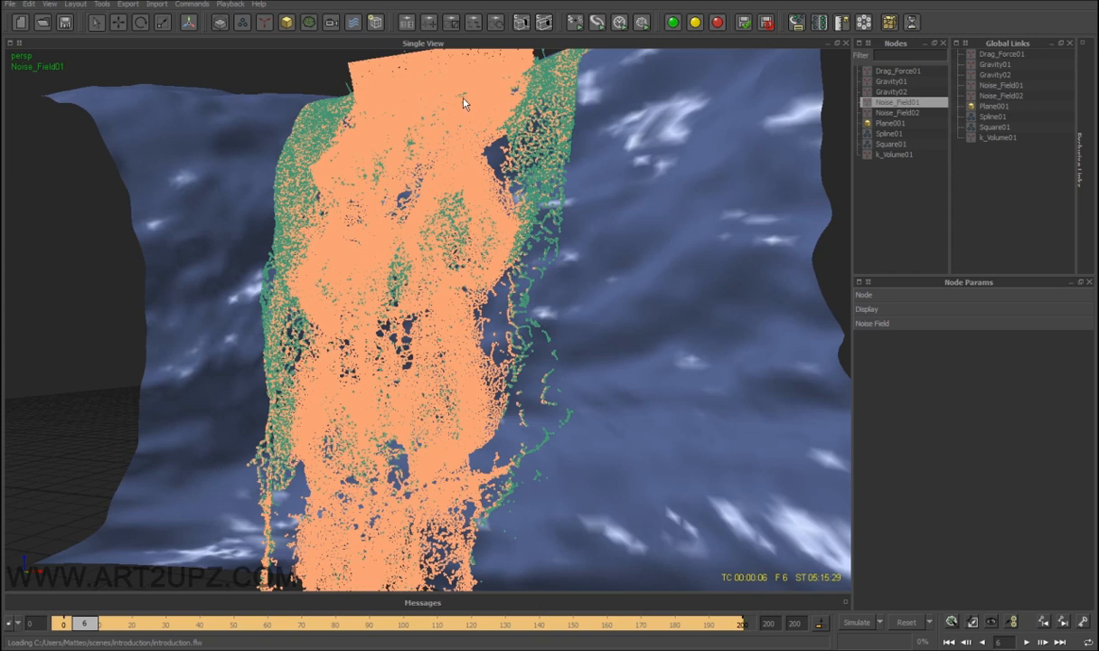
Inspect the Square01 emitter's particles in the waterfall scene, and switch to the waterfall_vox video to play it.
left_click(890, 143)
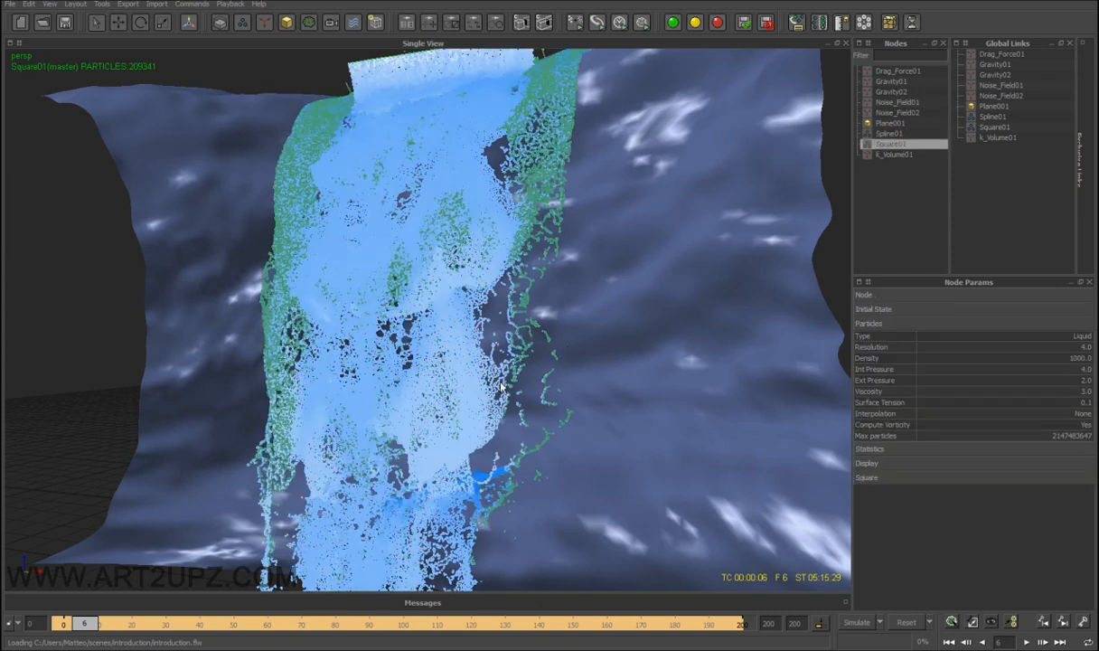
left_click(32, 489)
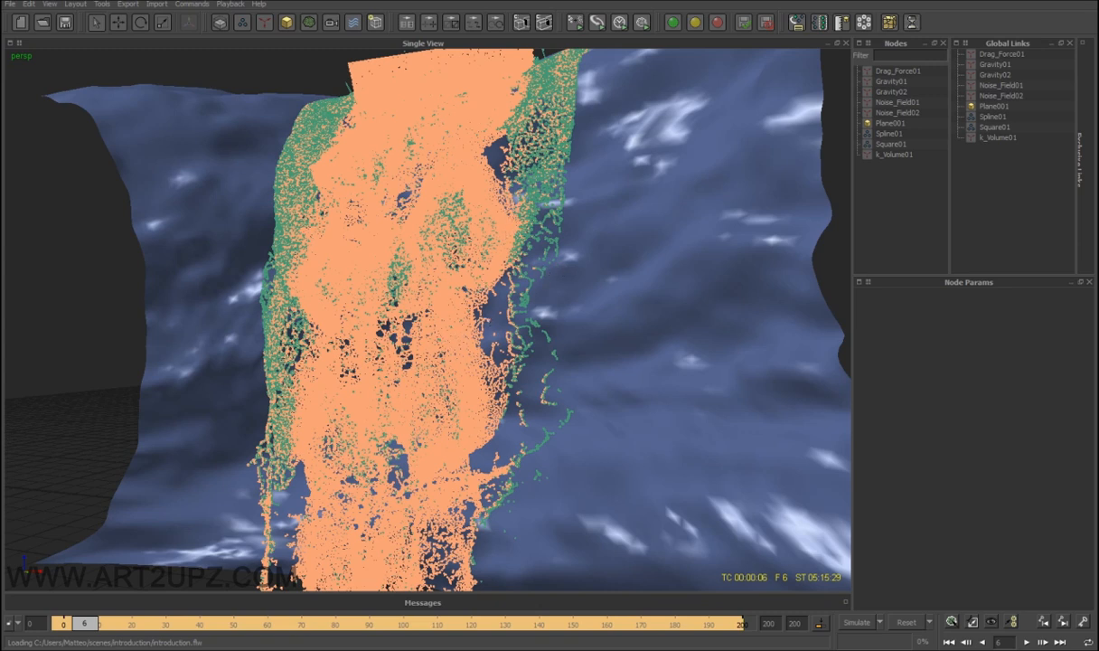
key("alt+Tab")
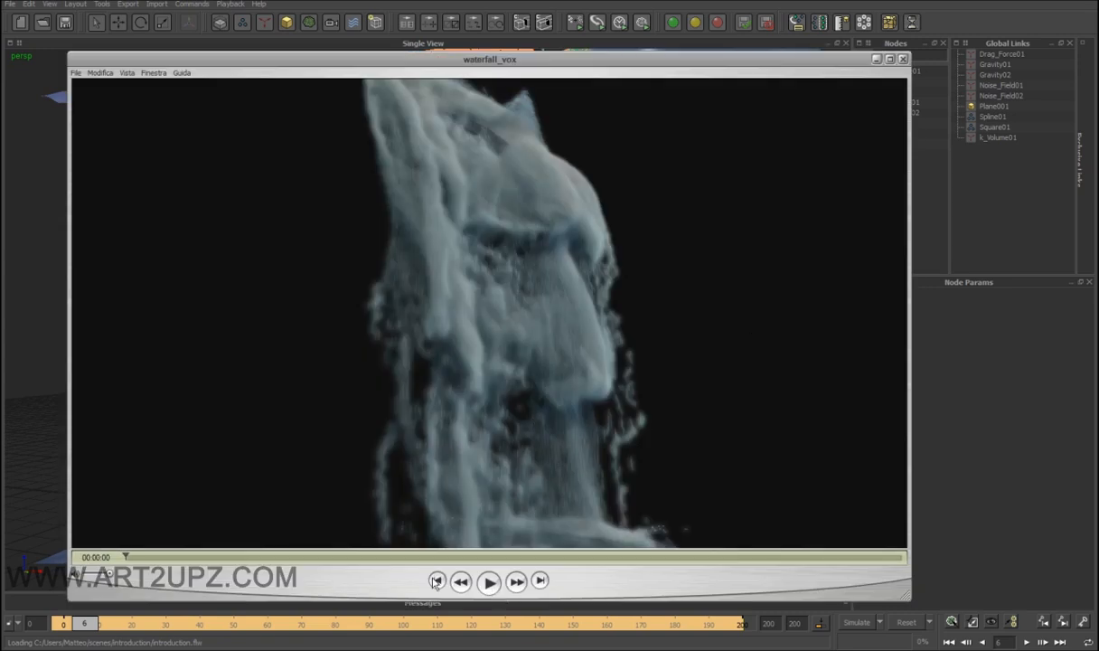
left_click(489, 583)
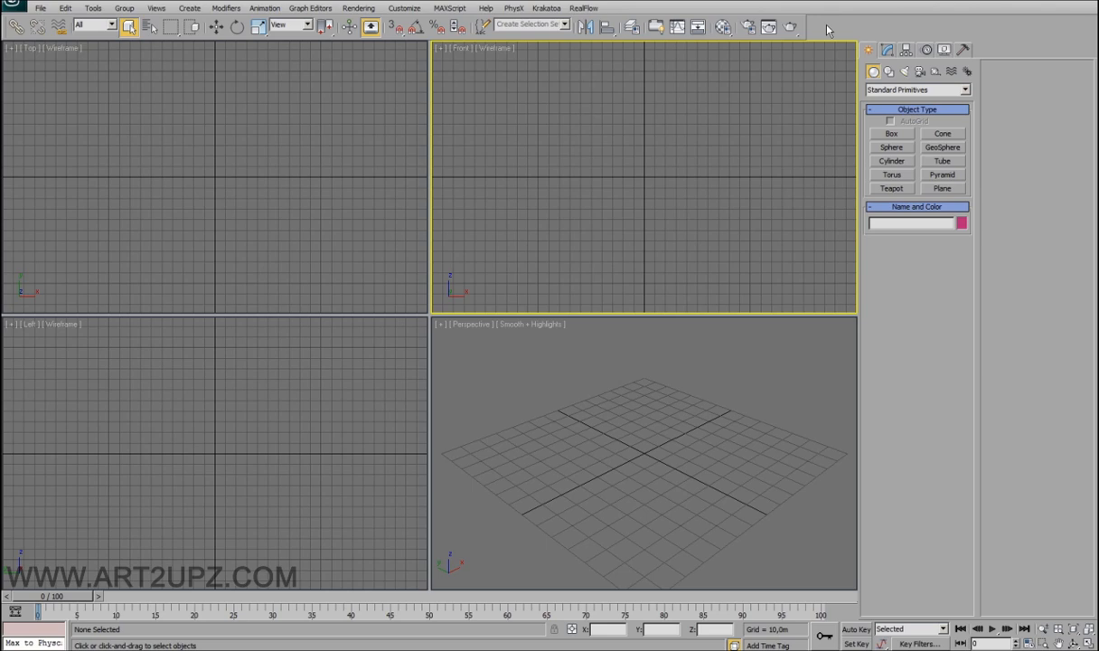
Assign Krakatoa as the production renderer in the render setup, and arrange its floater beside the perspective view.
right_click(826, 30)
left_click(898, 232)
left_click(745, 29)
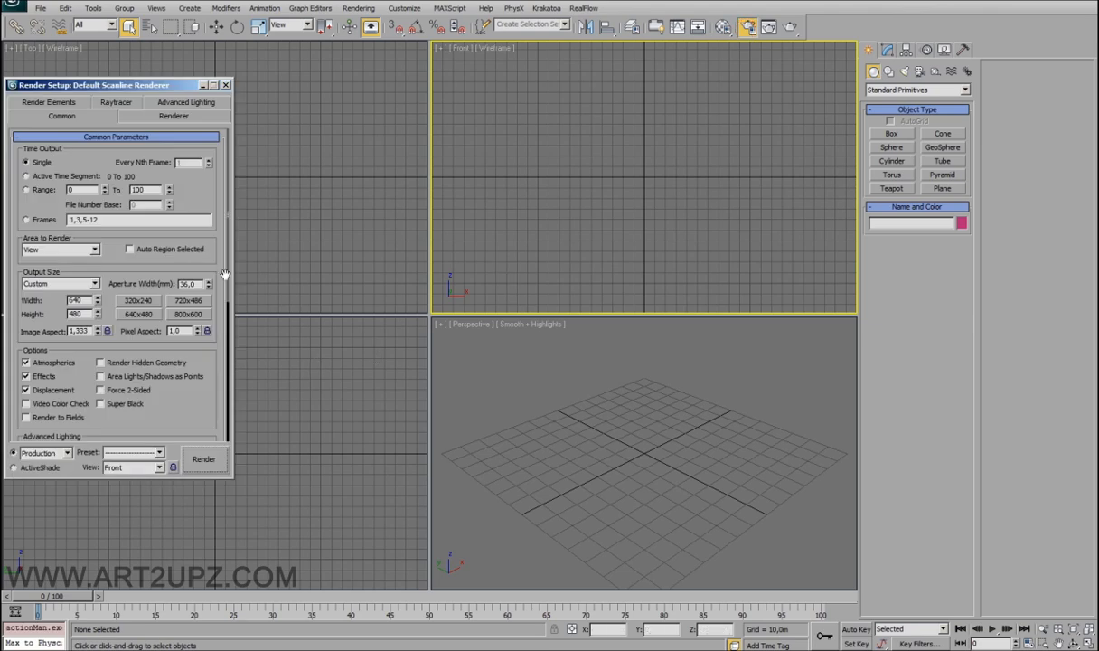
left_click_drag(58, 72, 142, 78)
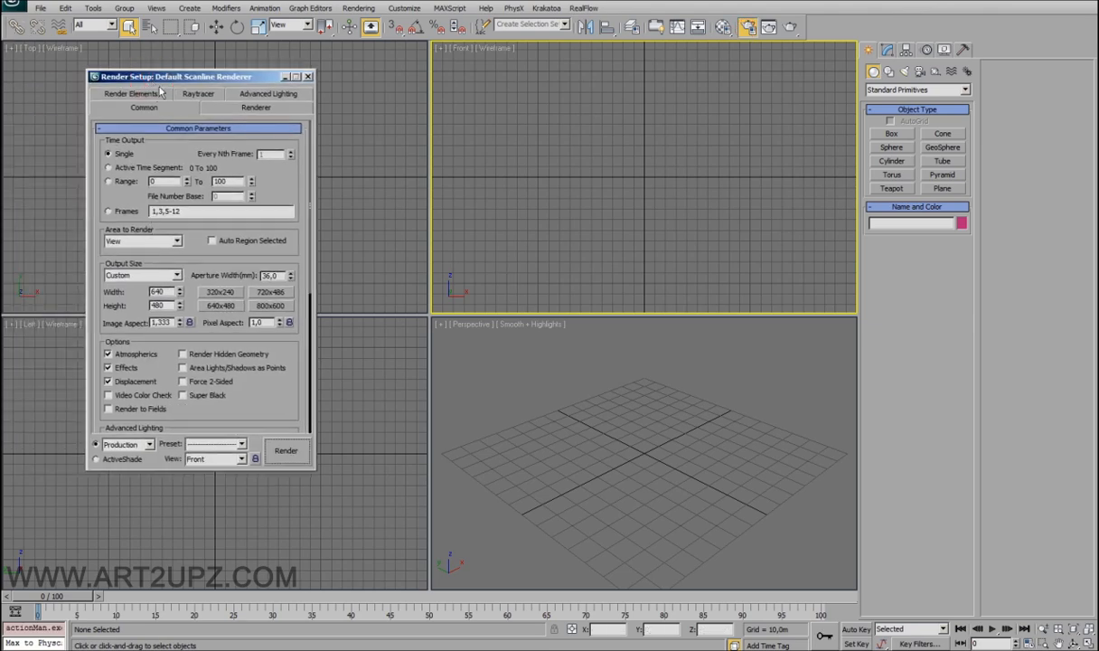
scroll(260, 387, "down", 5)
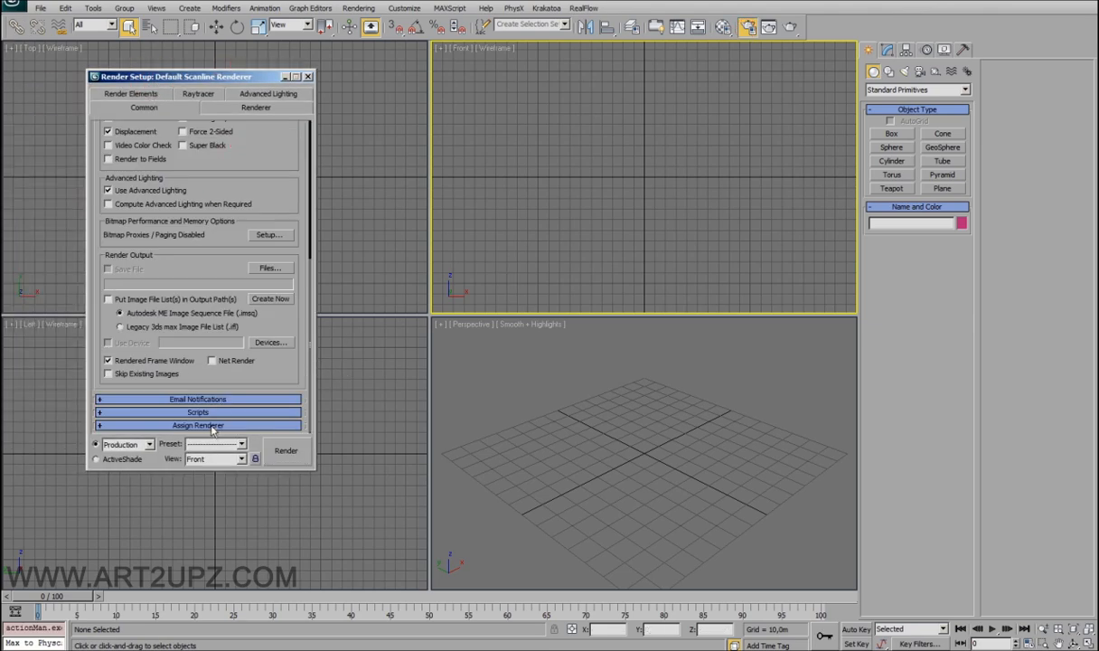
left_click(208, 426)
left_click(272, 368)
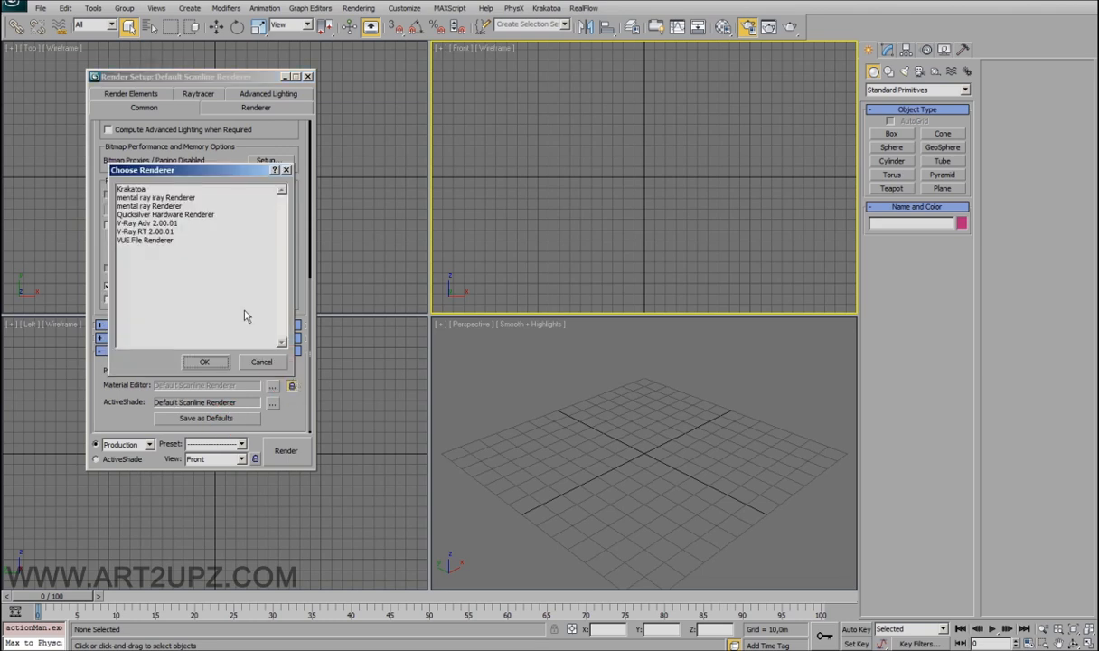
double_click(132, 189)
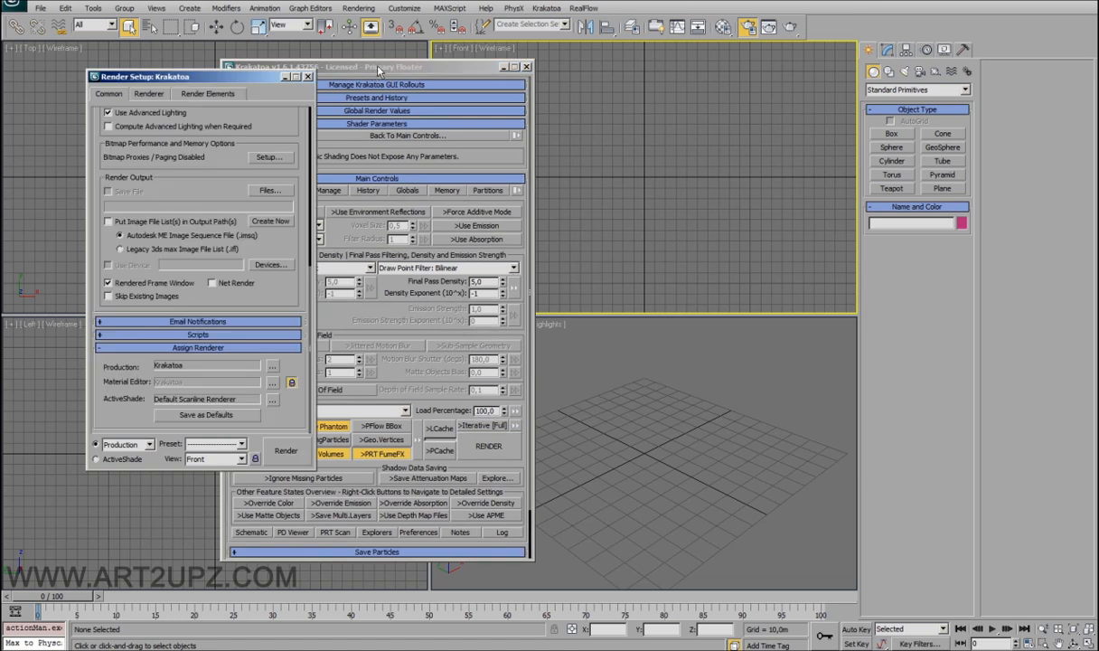
left_click(284, 77)
left_click_drag(493, 63, 203, 66)
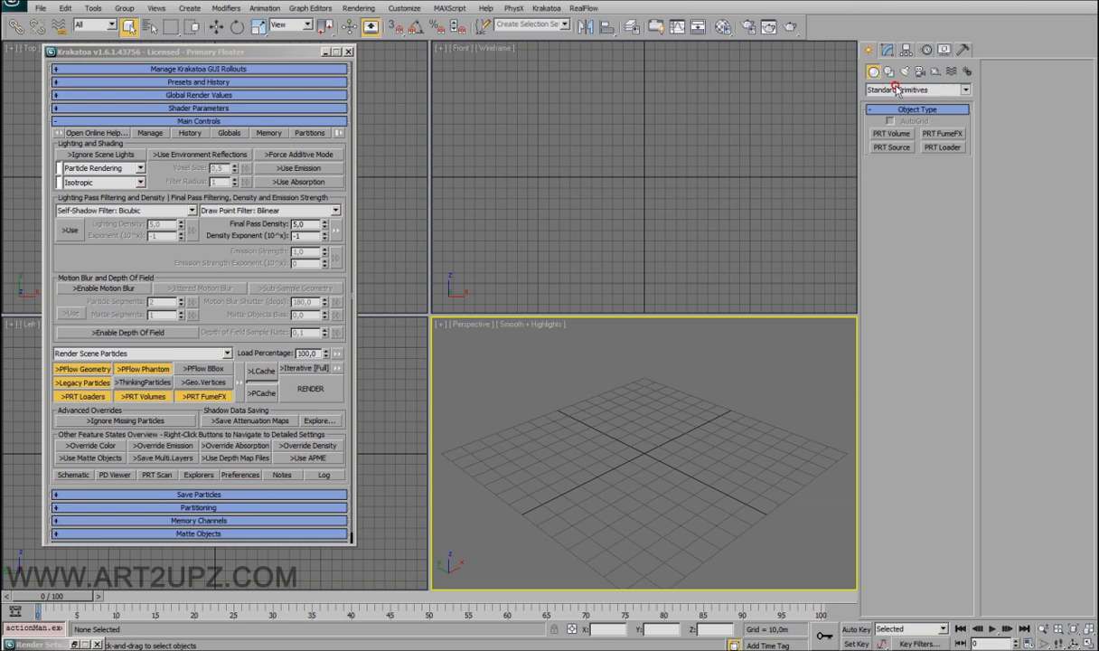
Draw a rectangular PF Source particle emitter near the centre of the perspective grid.
left_click(903, 89)
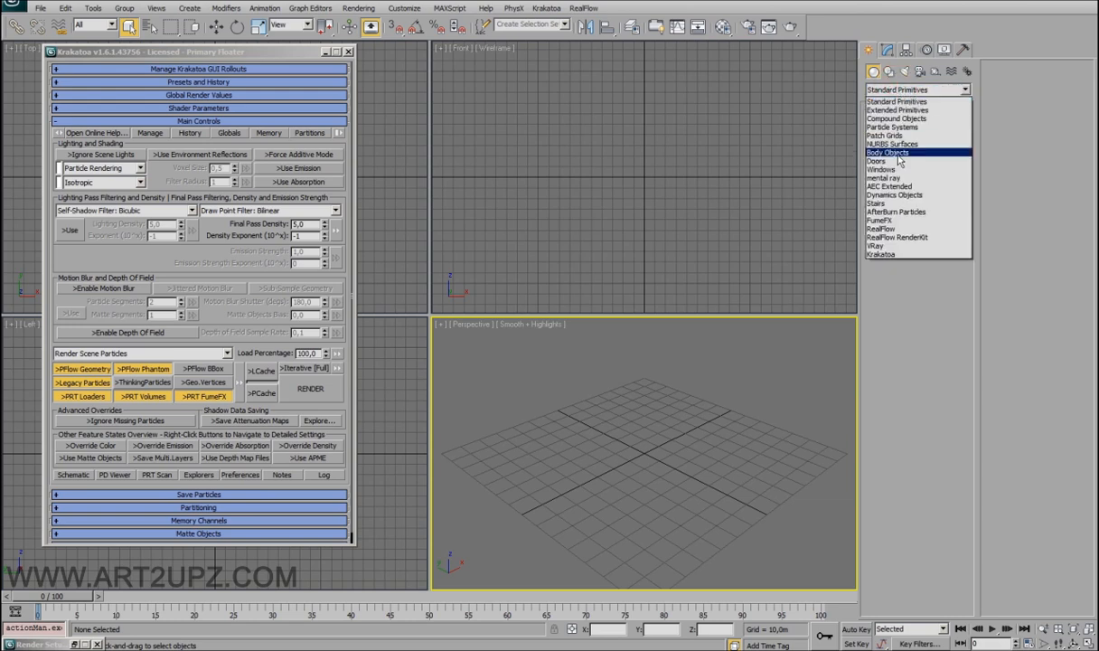
left_click(892, 126)
left_click(892, 134)
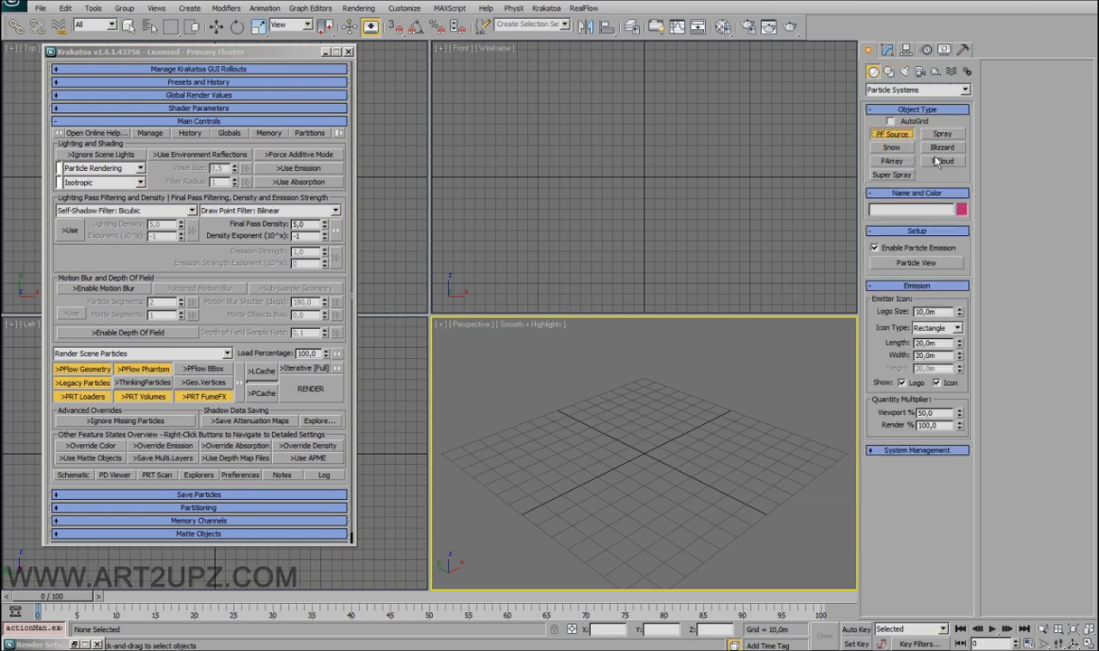
left_click_drag(654, 434, 650, 476)
right_click(651, 476)
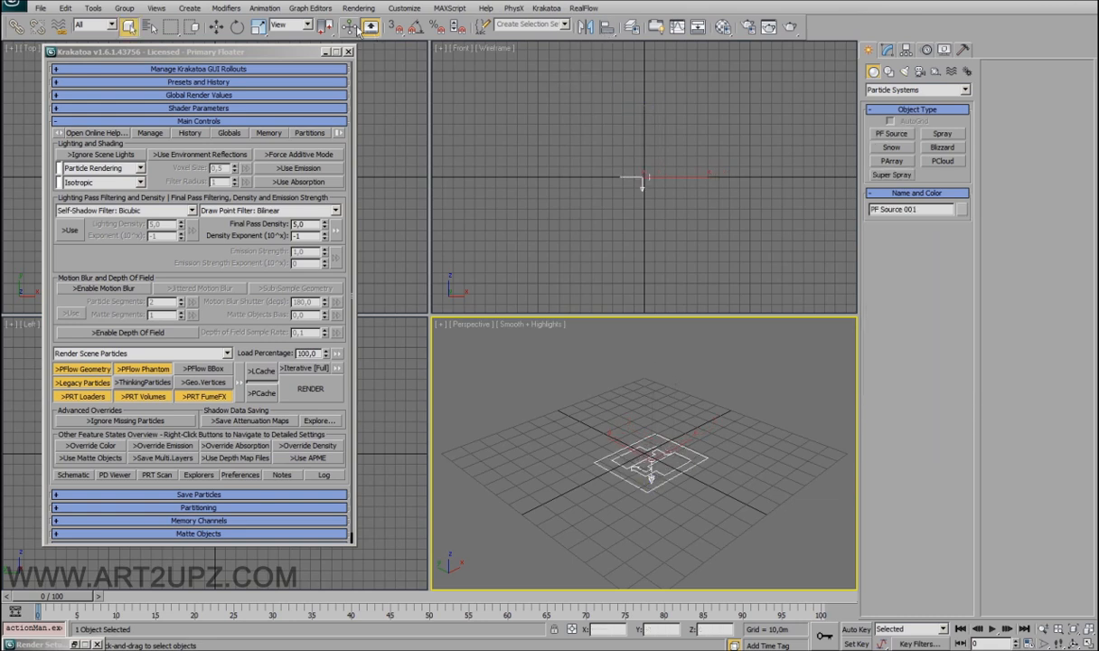
Mirror the PF Source vertically so it emits upward, and advance the animation to frame 12.
left_click(584, 26)
left_click(521, 274)
left_click(512, 416)
left_click_drag(80, 596, 140, 596)
middle_click_drag(579, 457, 590, 488)
scroll(583, 462, "down", 2)
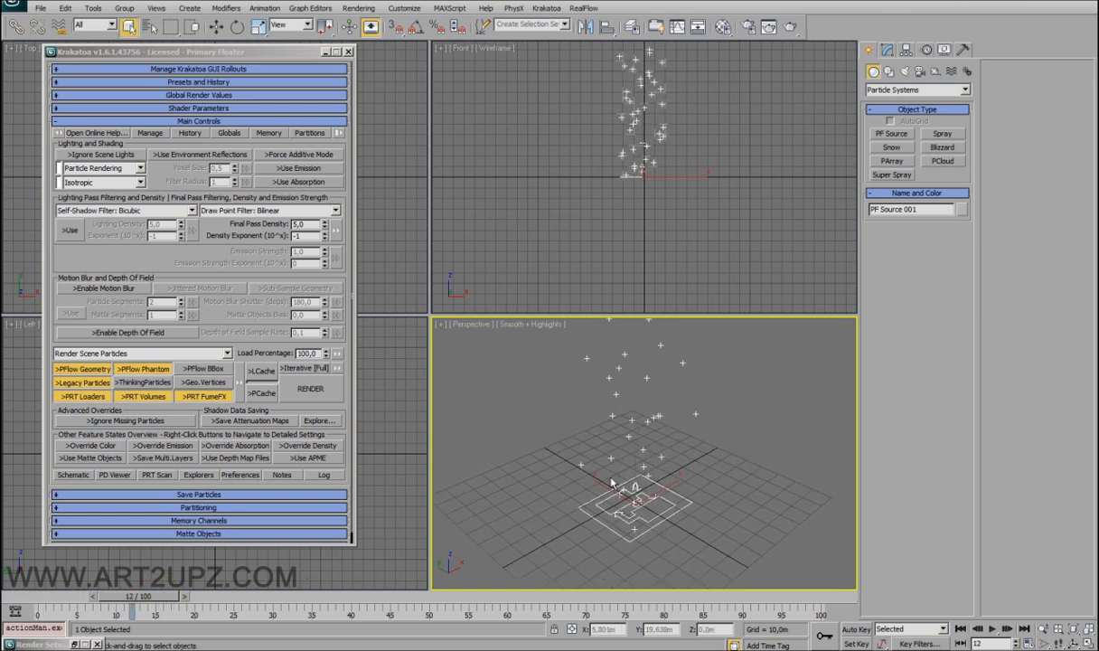
Render frame 12 of the perspective view with Krakatoa and show the alpha channel of the result.
left_click(308, 402)
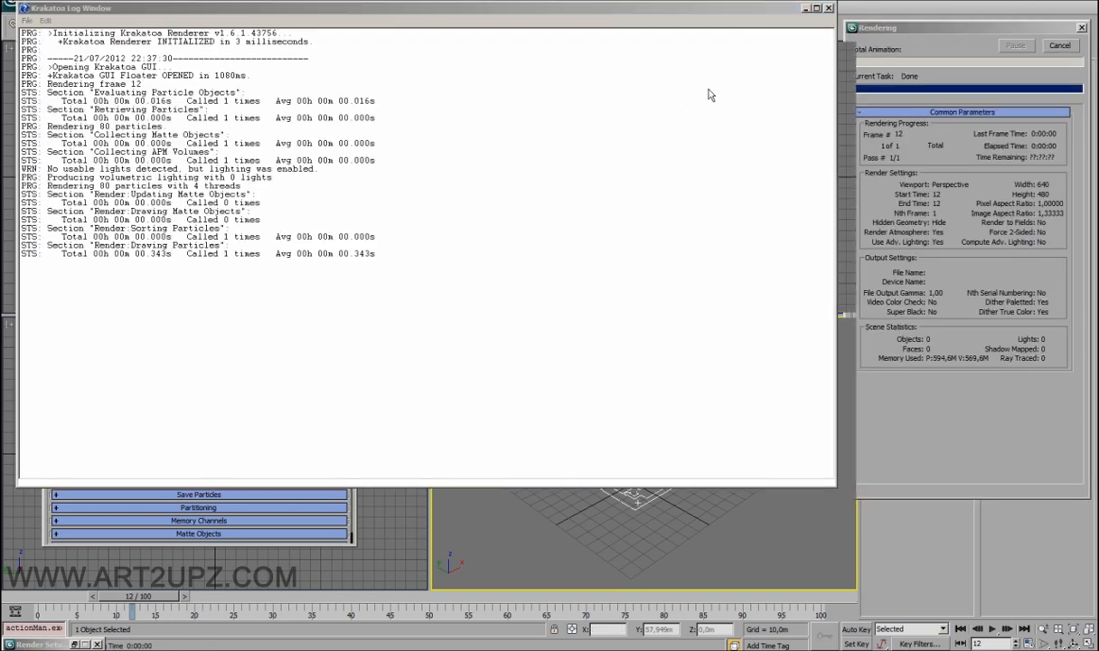
left_click(805, 9)
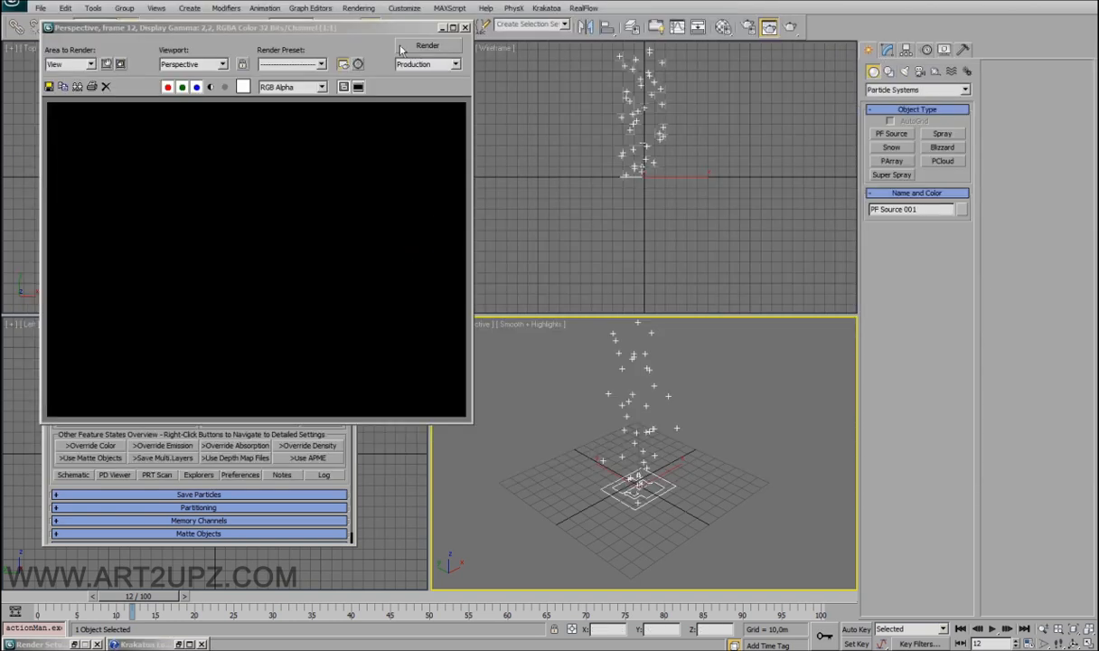
left_click_drag(384, 25, 736, 42)
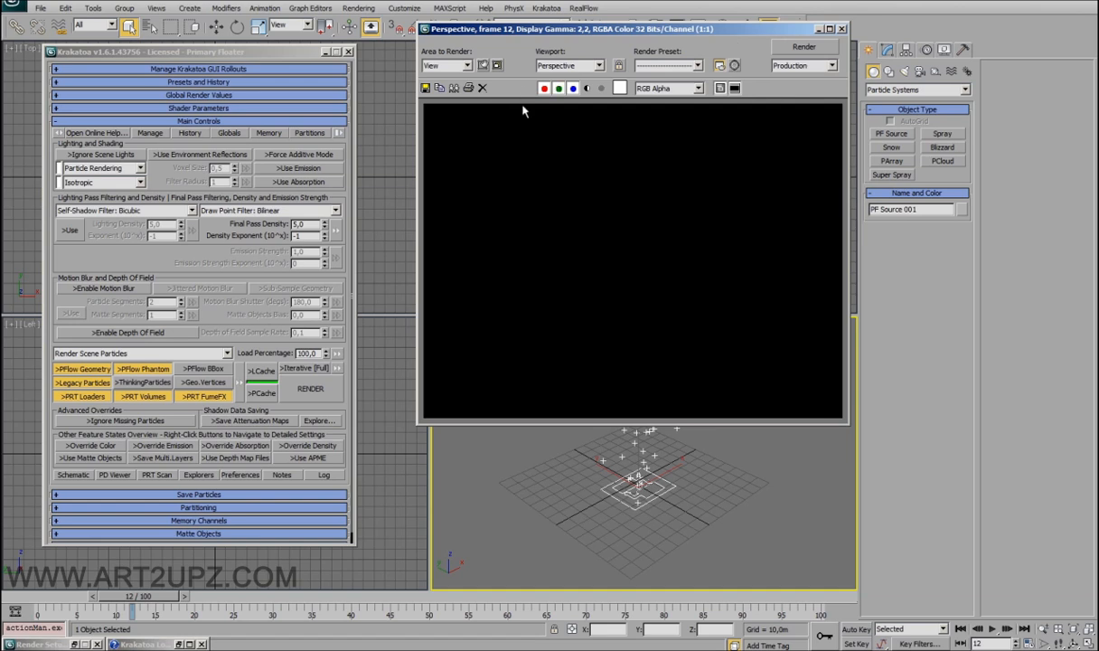
left_click(588, 88)
left_click_drag(688, 30, 637, 35)
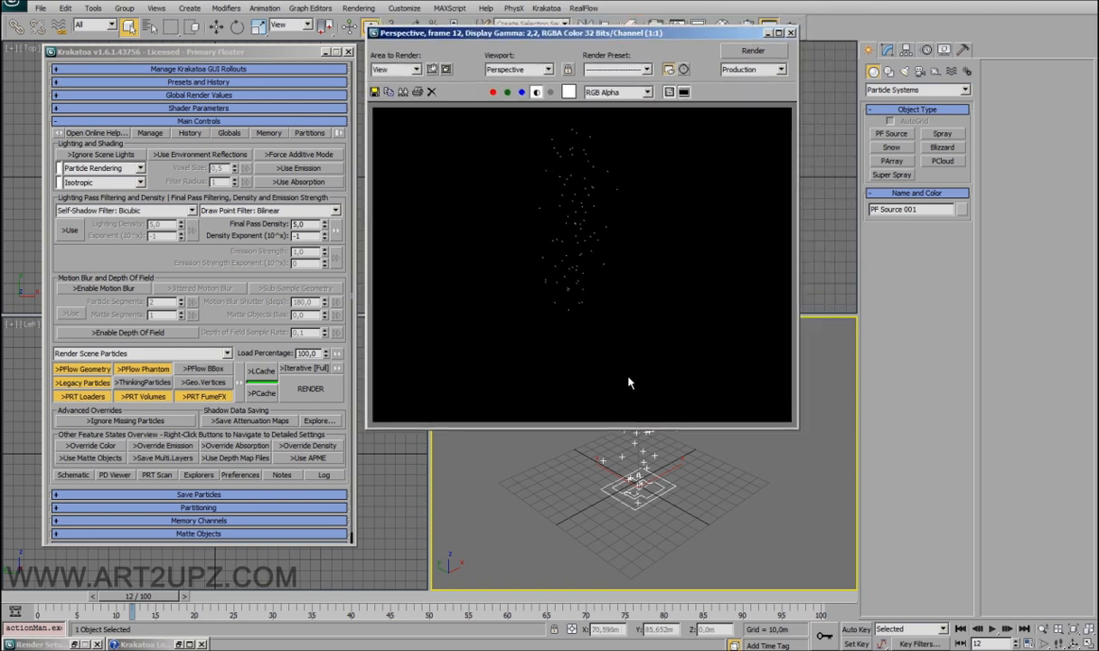
left_click_drag(542, 32, 216, 48)
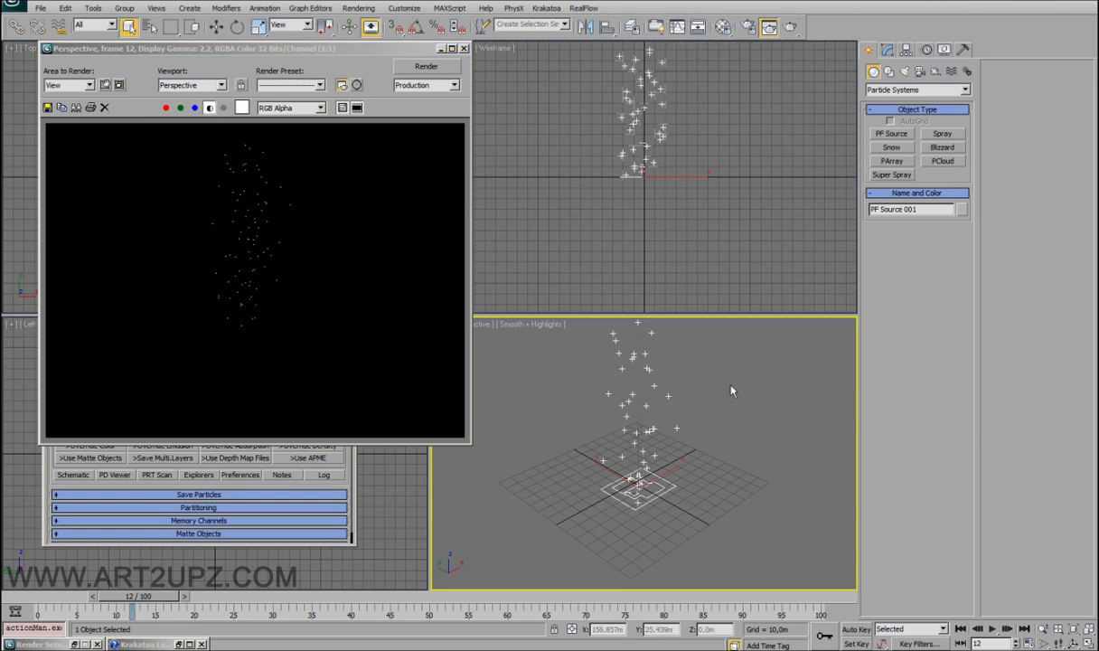
Open Particle View and set the display type of the Display 001 operator to Geometry.
key("6")
left_click(99, 225)
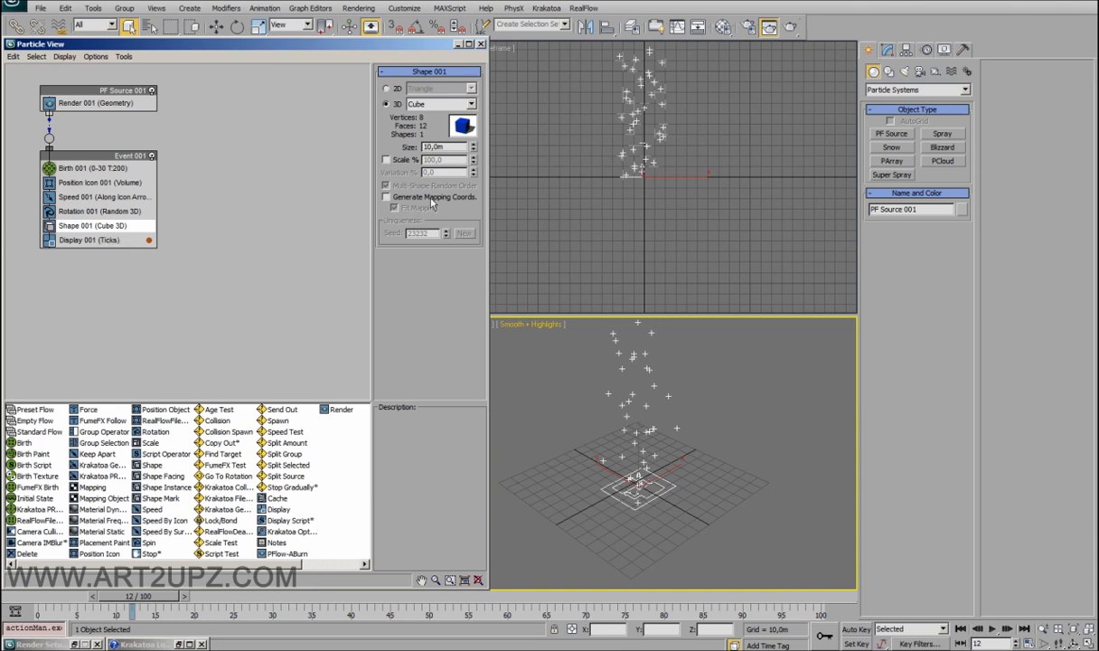
left_click_drag(356, 46, 862, 39)
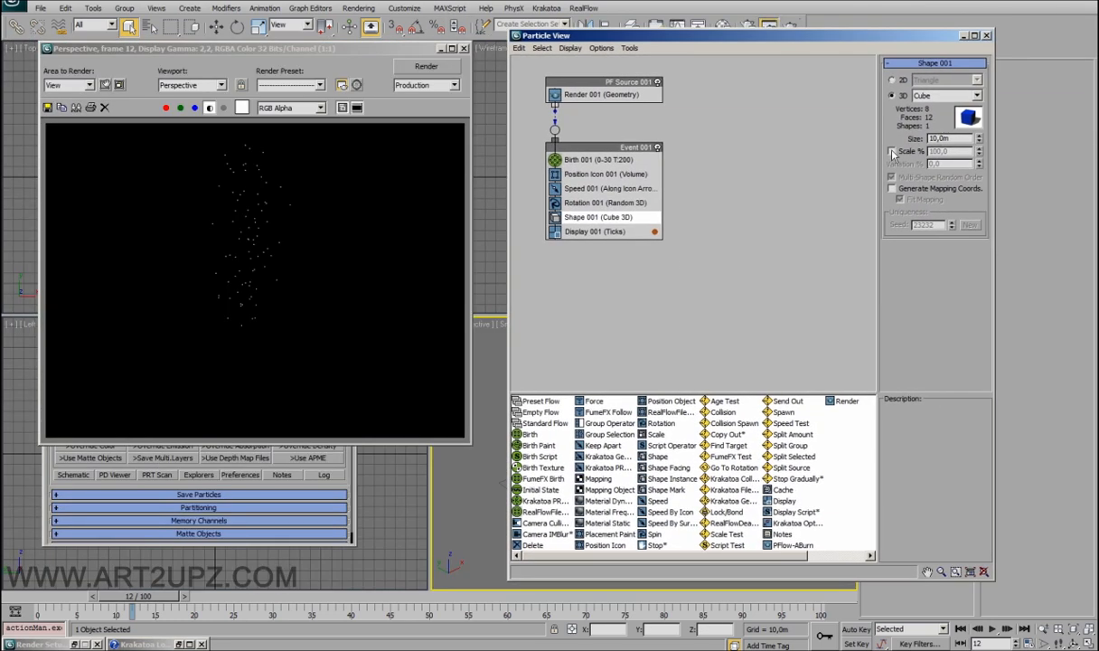
left_click(589, 232)
left_click(961, 82)
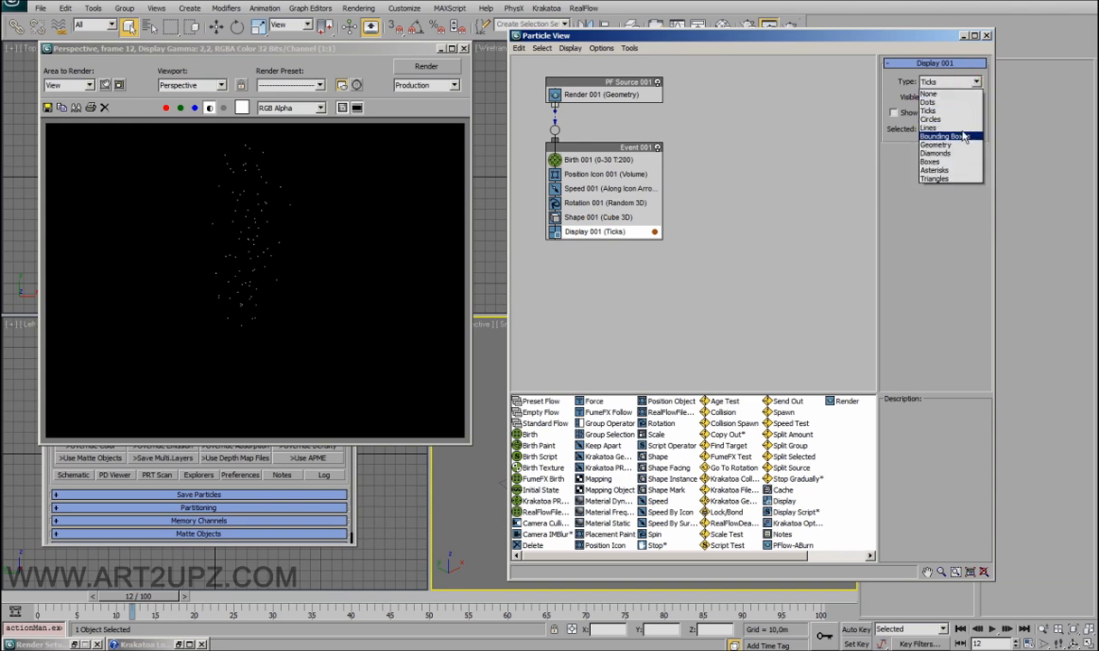
left_click(962, 147)
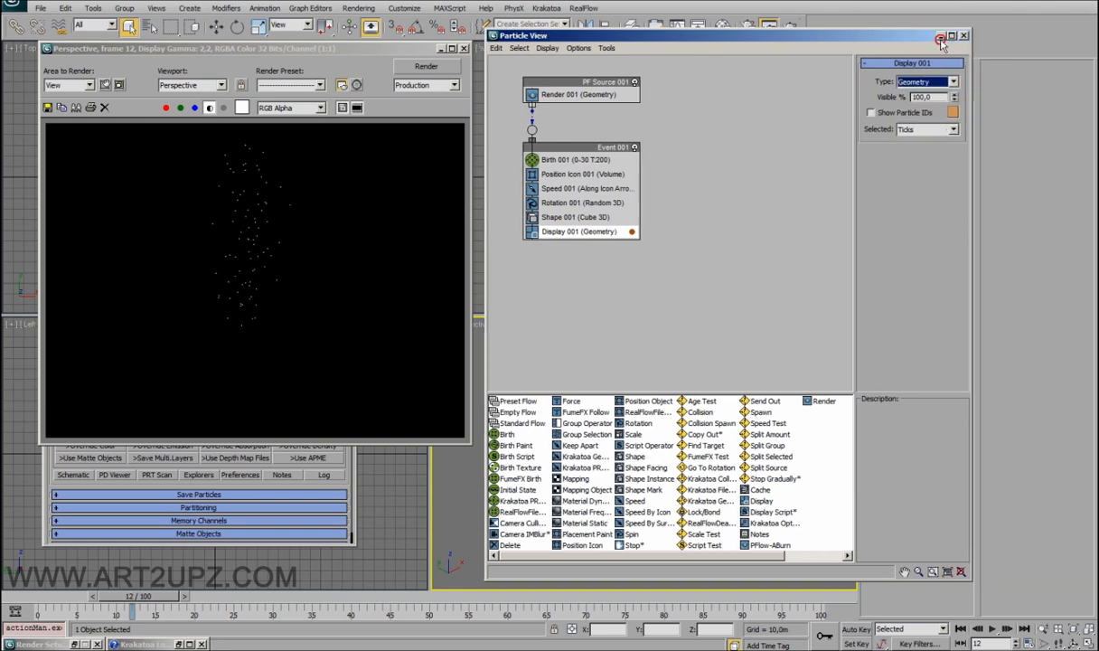
left_click_drag(899, 36, 443, 46)
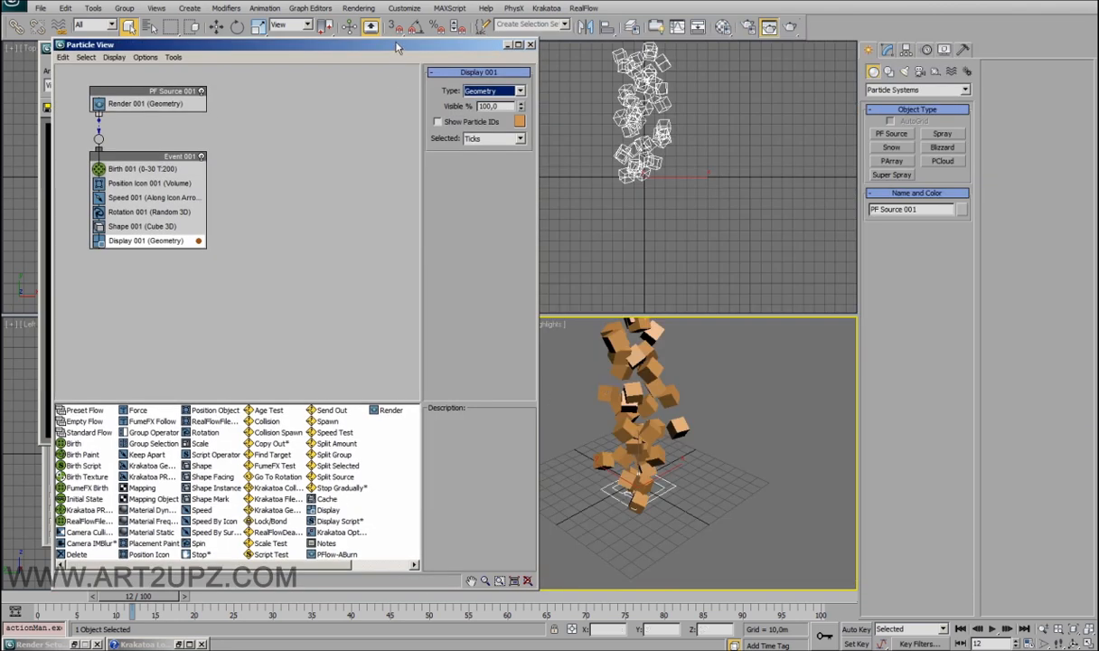
left_click_drag(373, 41, 380, 41)
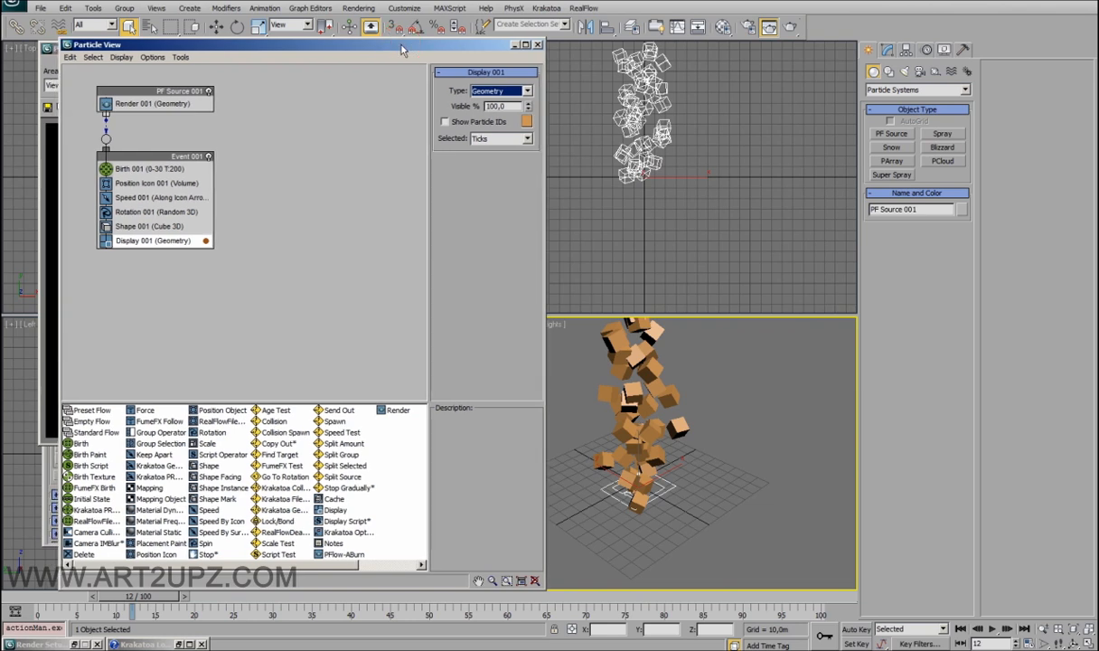
Delete the Shape 001 operator from Event 001 in the particle flow.
left_click(134, 230)
right_click(119, 227)
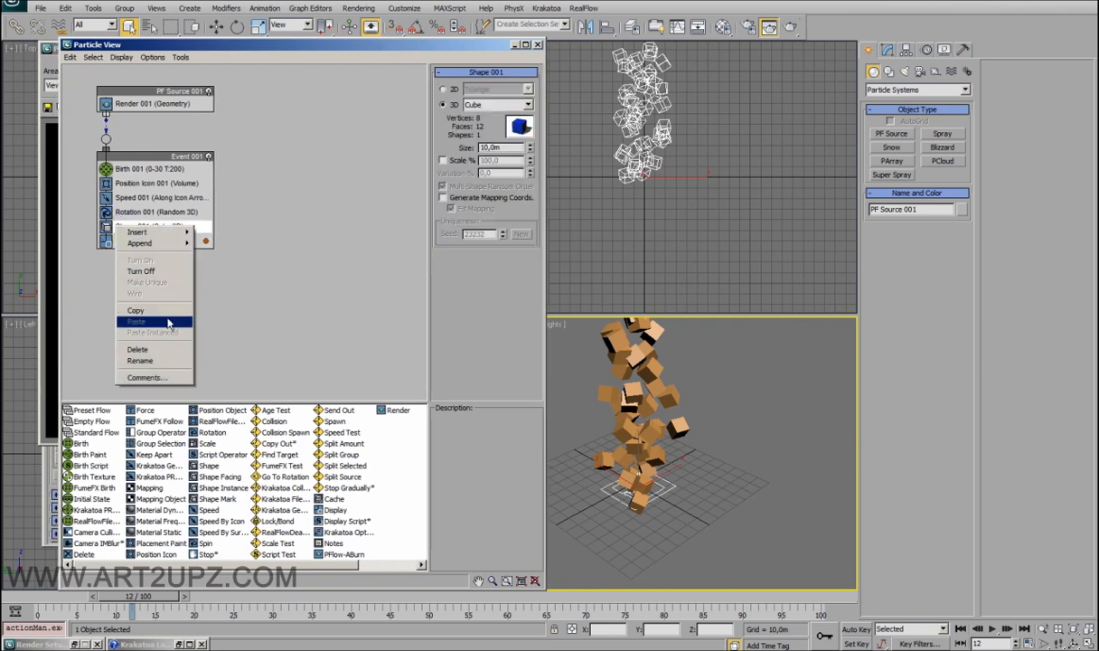
left_click(165, 350)
left_click_drag(357, 52, 487, 46)
Set the particle amount of the Birth 001 operator to 20000.
left_click(273, 163)
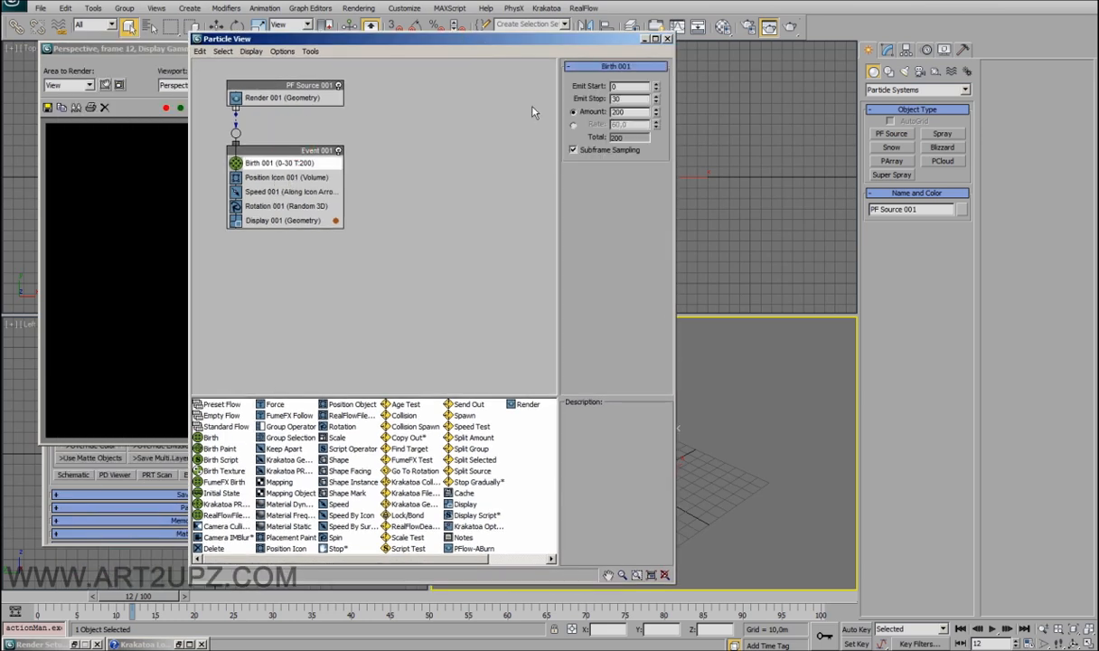
left_click(643, 112)
type("00")
key("Return")
left_click_drag(589, 40, 947, 20)
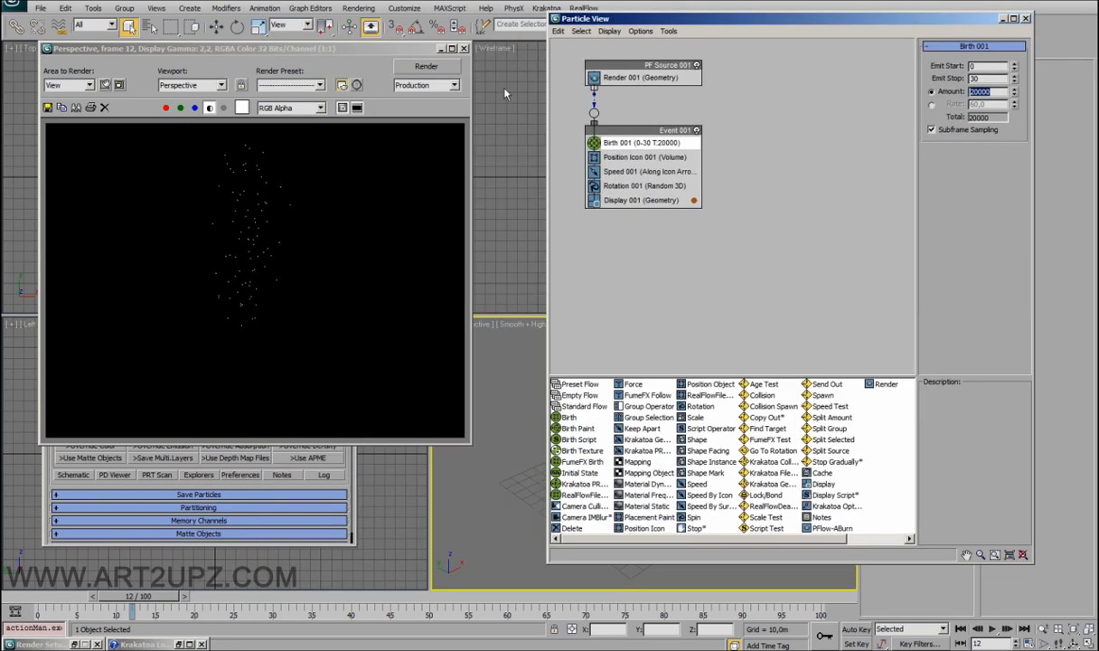
Re-render frame 12 and examine the particle column up close in the rendered image.
left_click(425, 66)
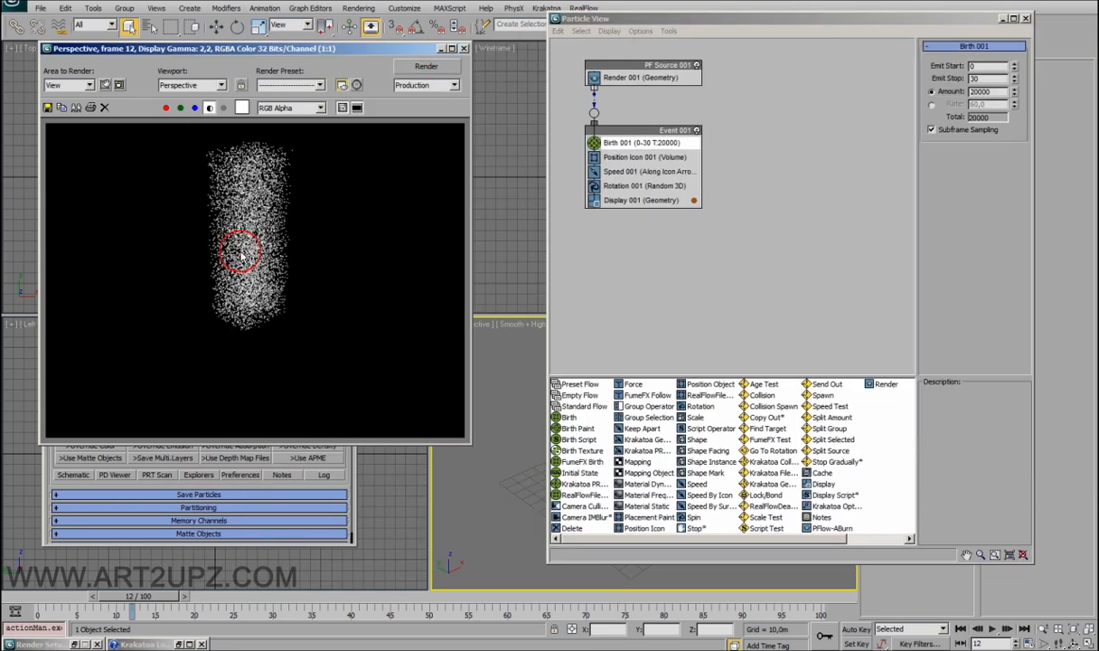
left_click(242, 255, "ctrl")
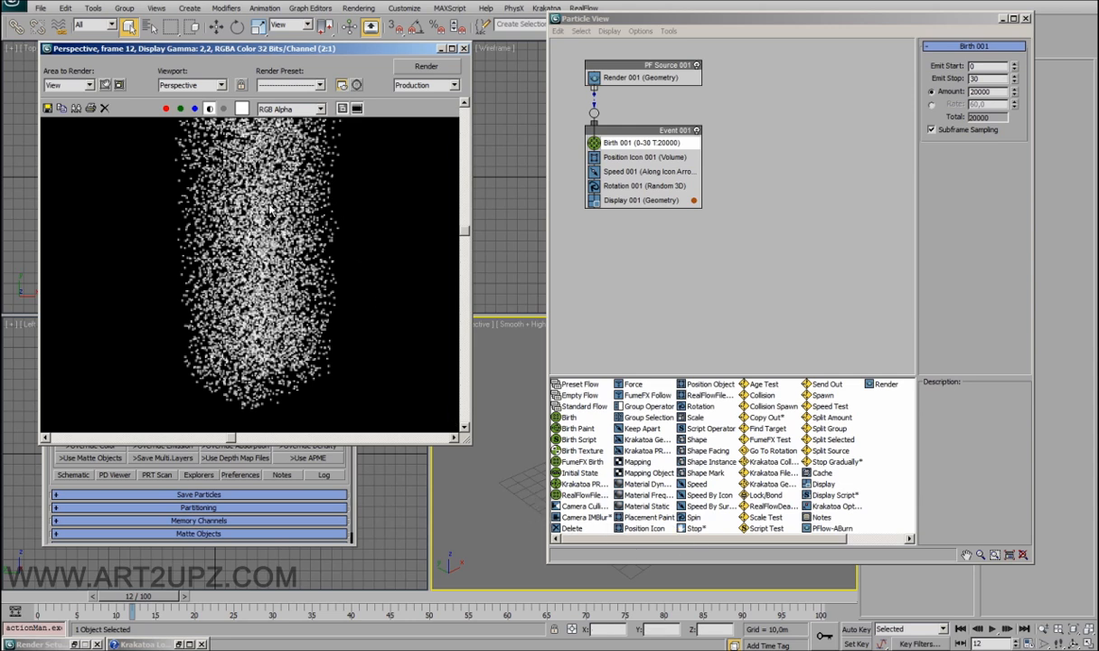
right_click(317, 221, "ctrl")
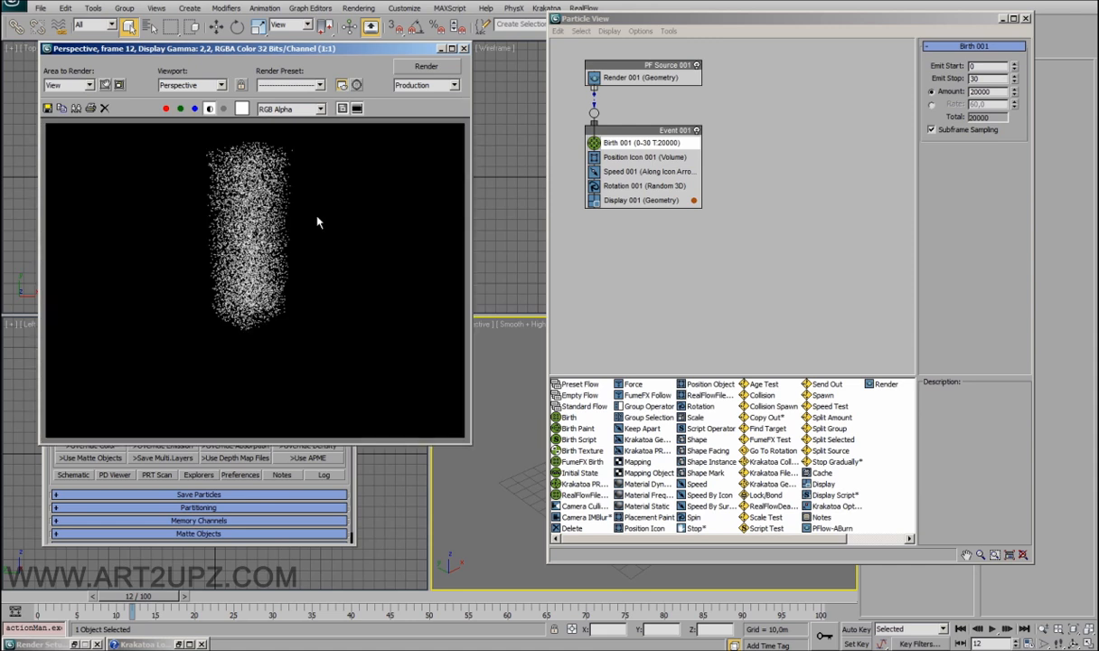
left_click_drag(285, 51, 311, 53)
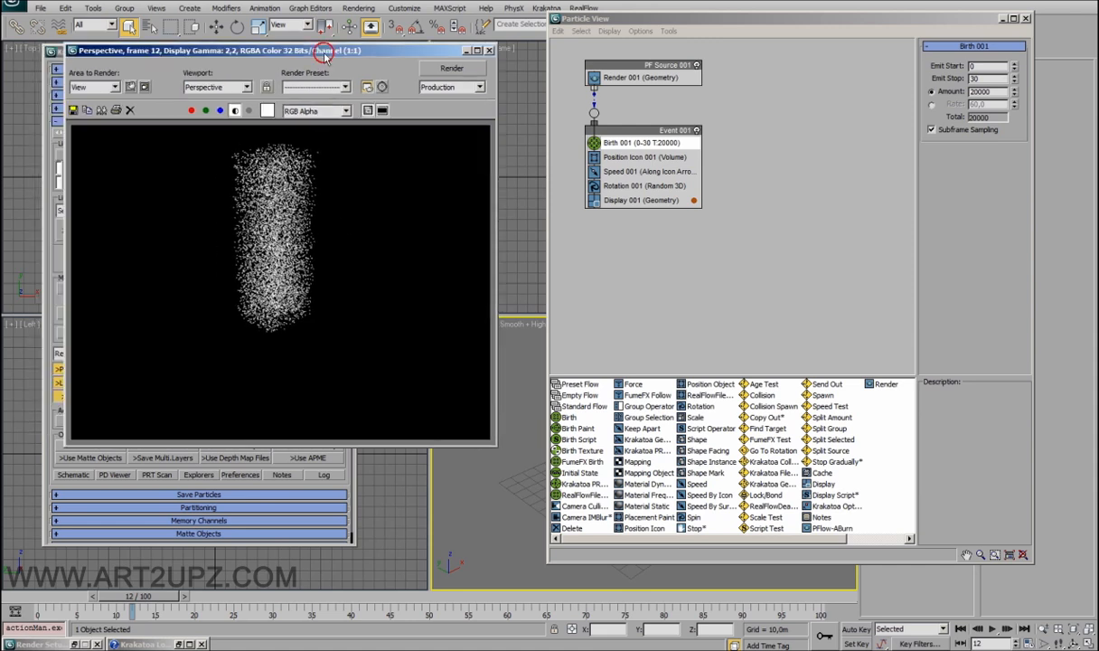
left_click_drag(407, 51, 416, 54)
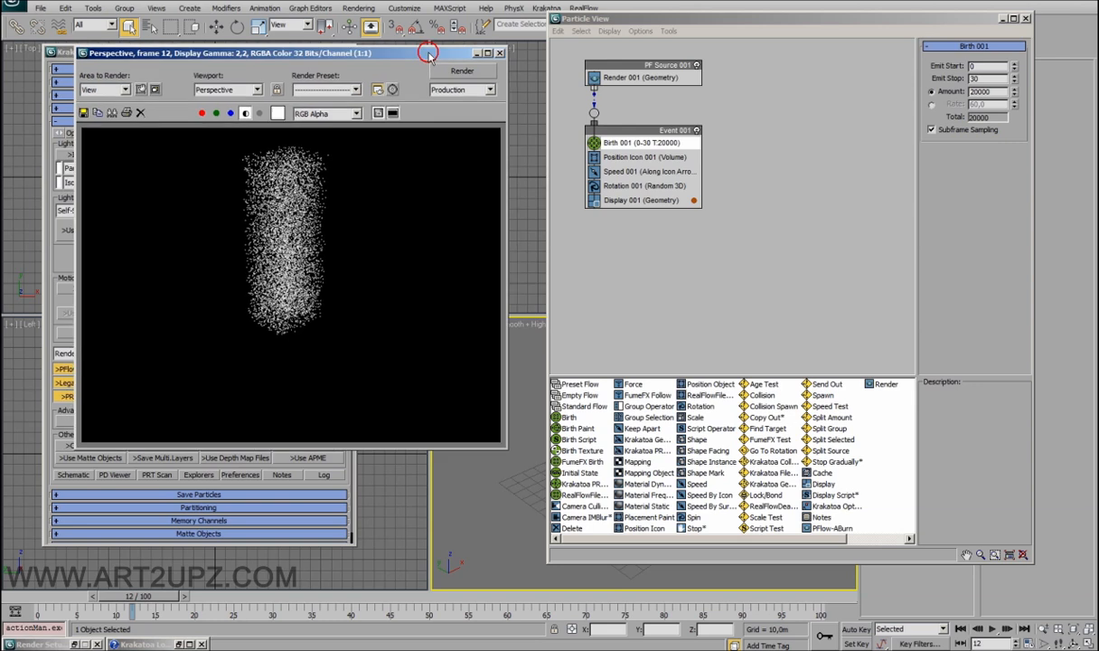
Put the rendered image aside and render the frame again from the Krakatoa floater.
left_click(474, 51)
left_click(305, 384)
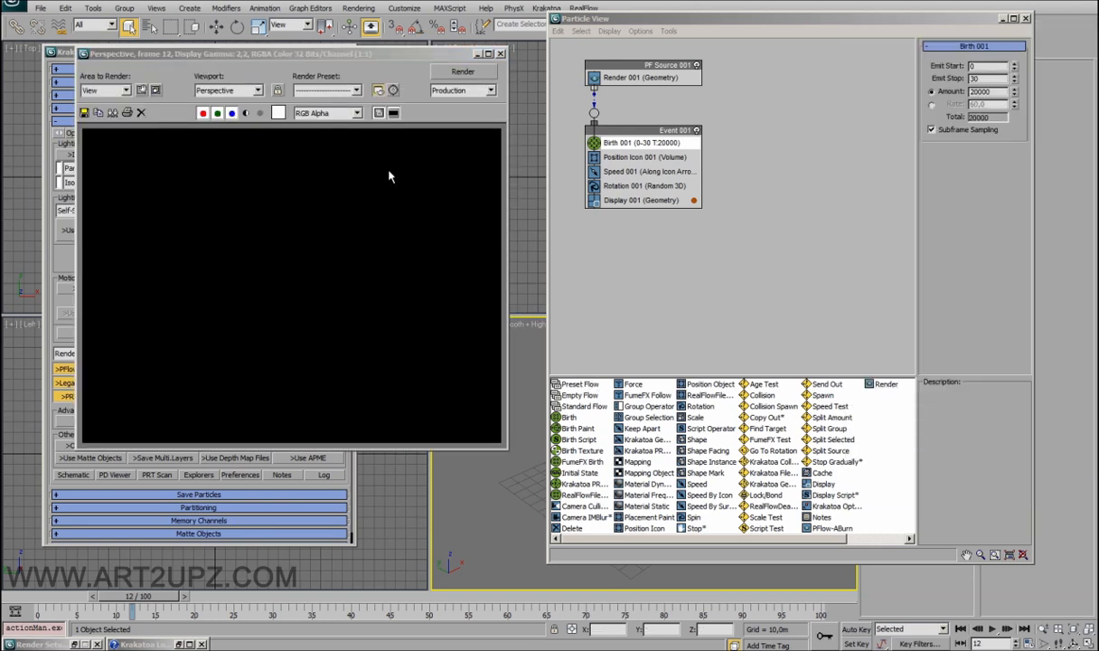
left_click_drag(946, 12, 900, 13)
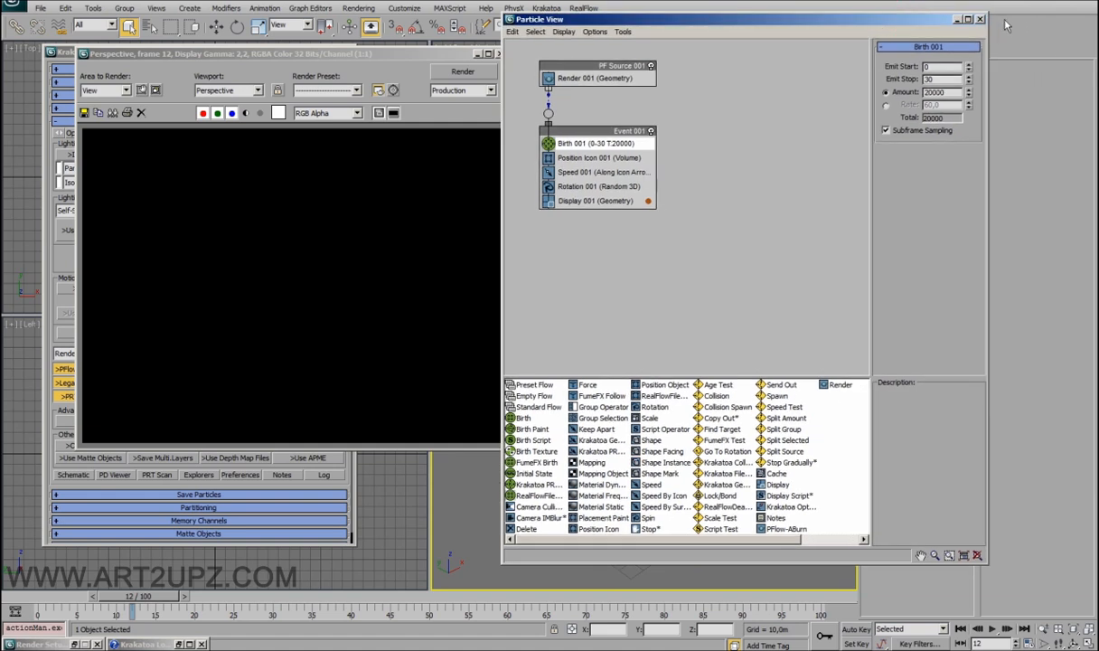
Put Particle View away and create a default spotlight from the light sorting node of the Krakatoa Schematic Flow.
left_click(980, 19)
left_click_drag(425, 53, 890, 54)
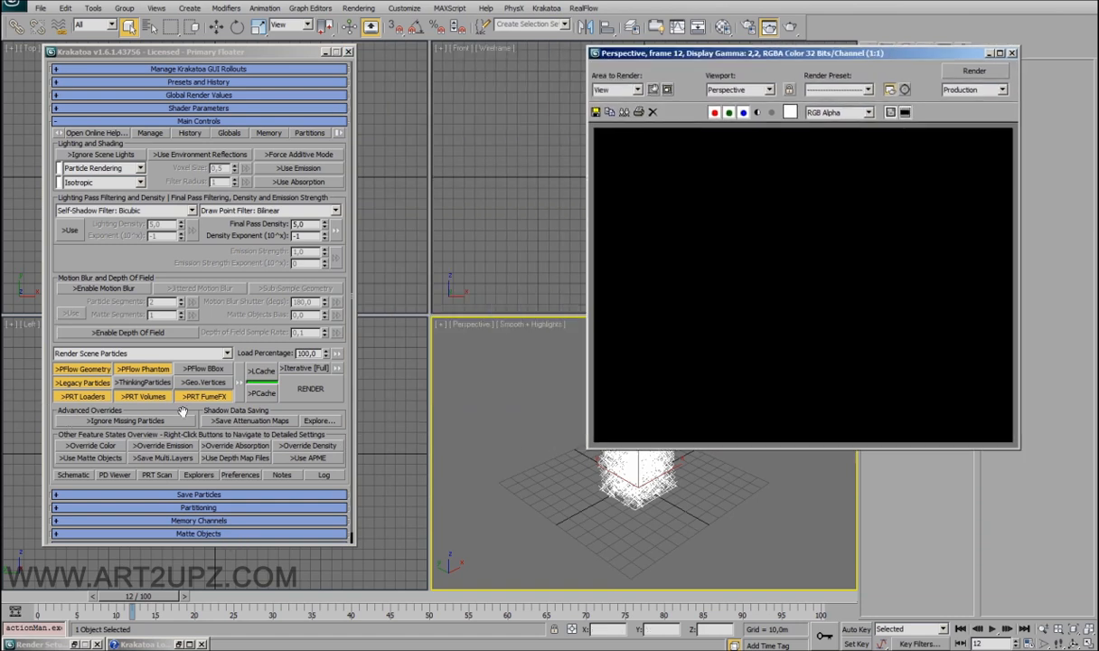
left_click_drag(153, 266, 154, 216)
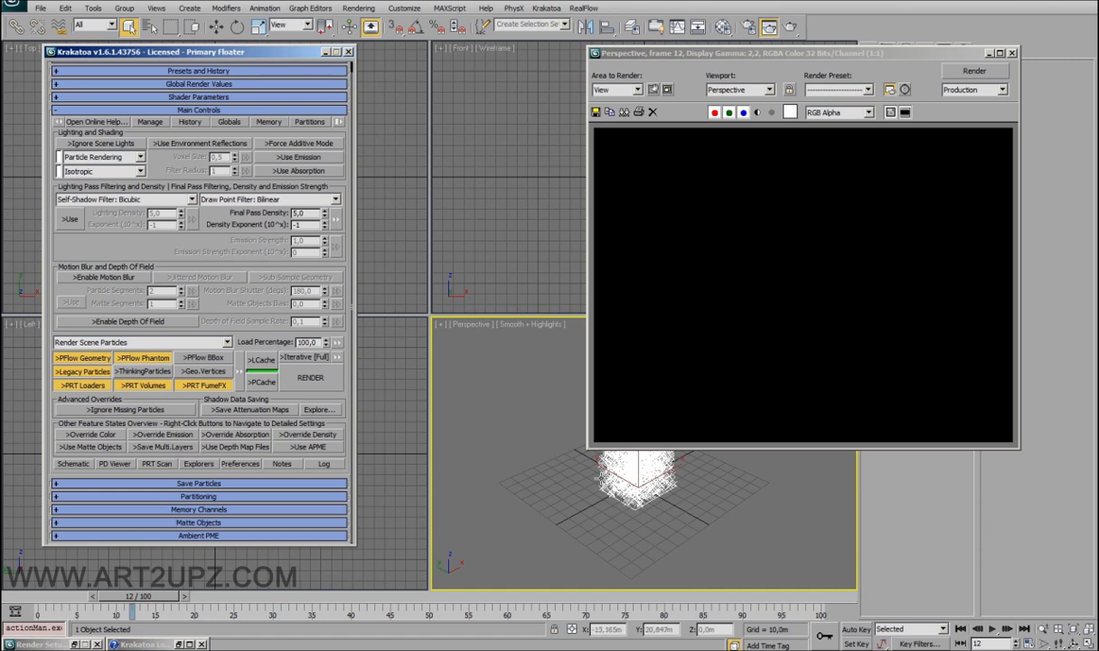
left_click(72, 463)
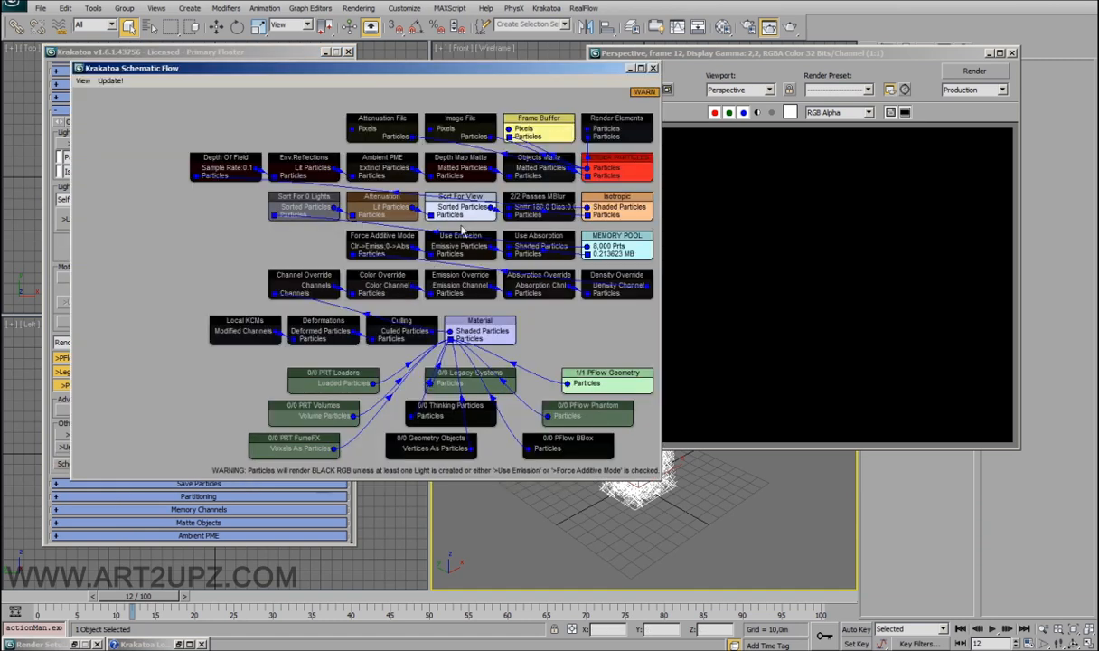
left_click(306, 196)
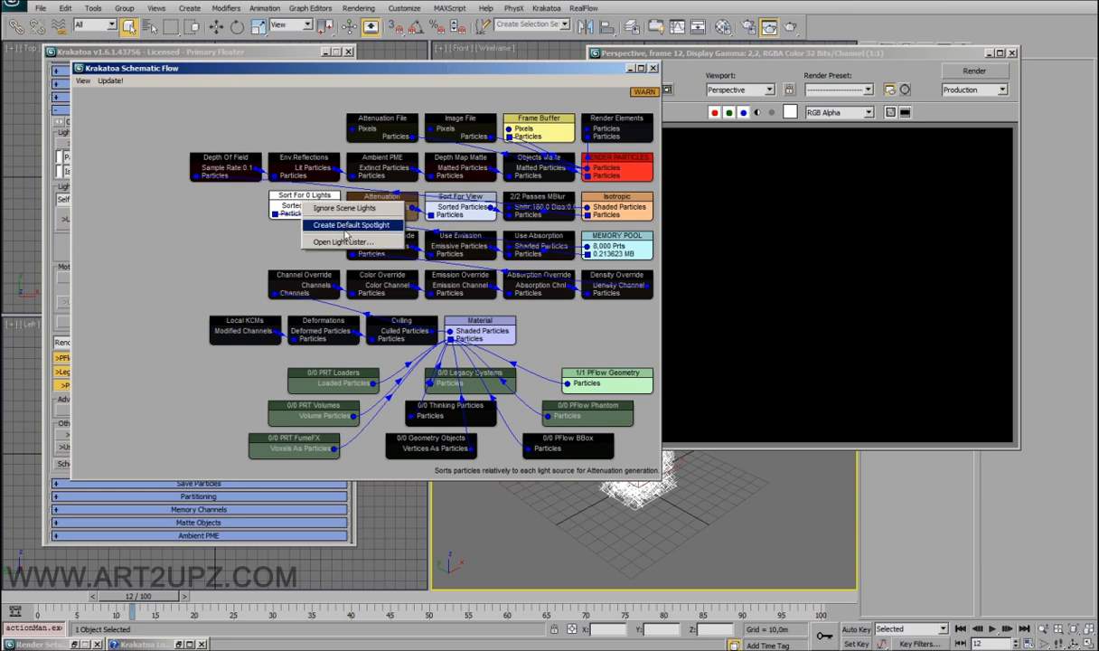
left_click(350, 225)
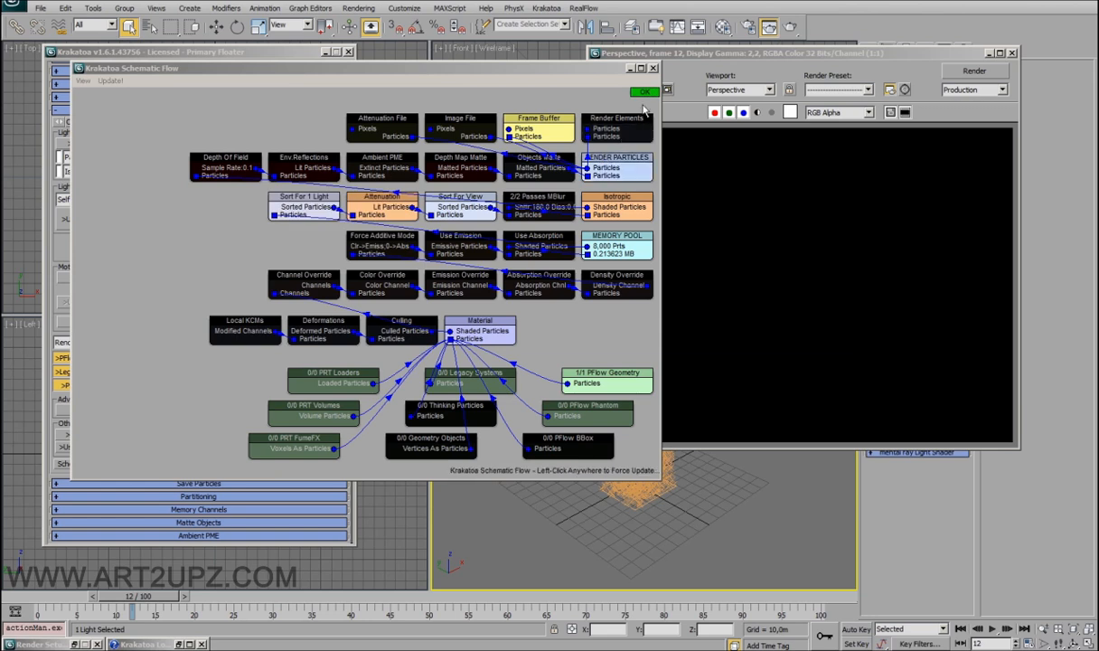
left_click(654, 68)
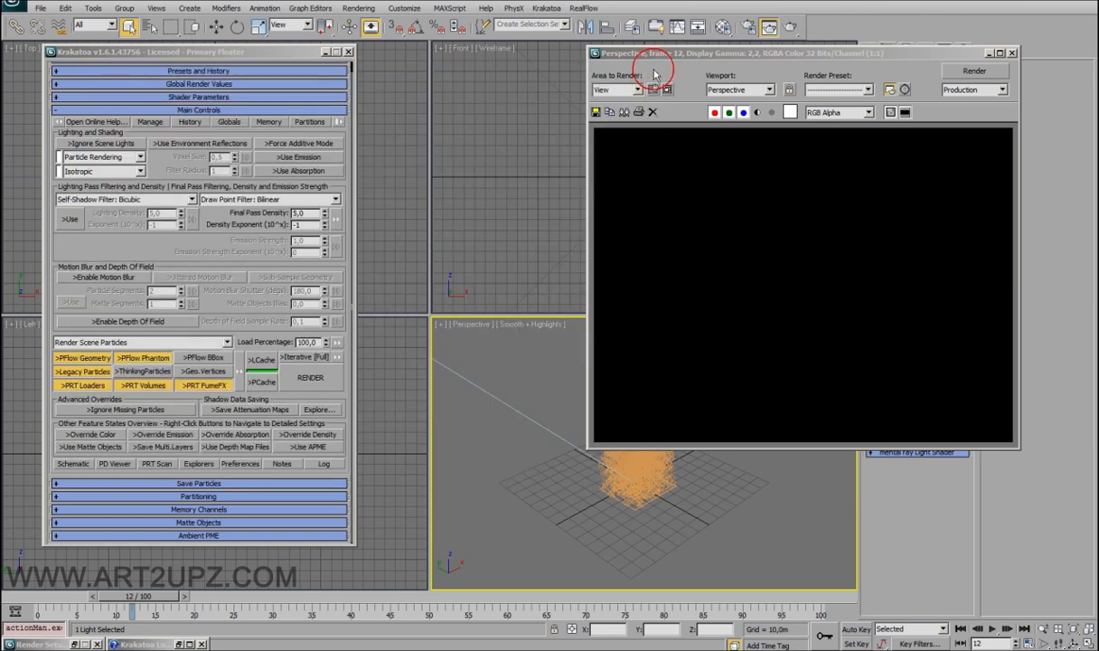
Re-render frame 12 of the Perspective view and compare the rendered particle column with the viewport.
left_click(974, 70)
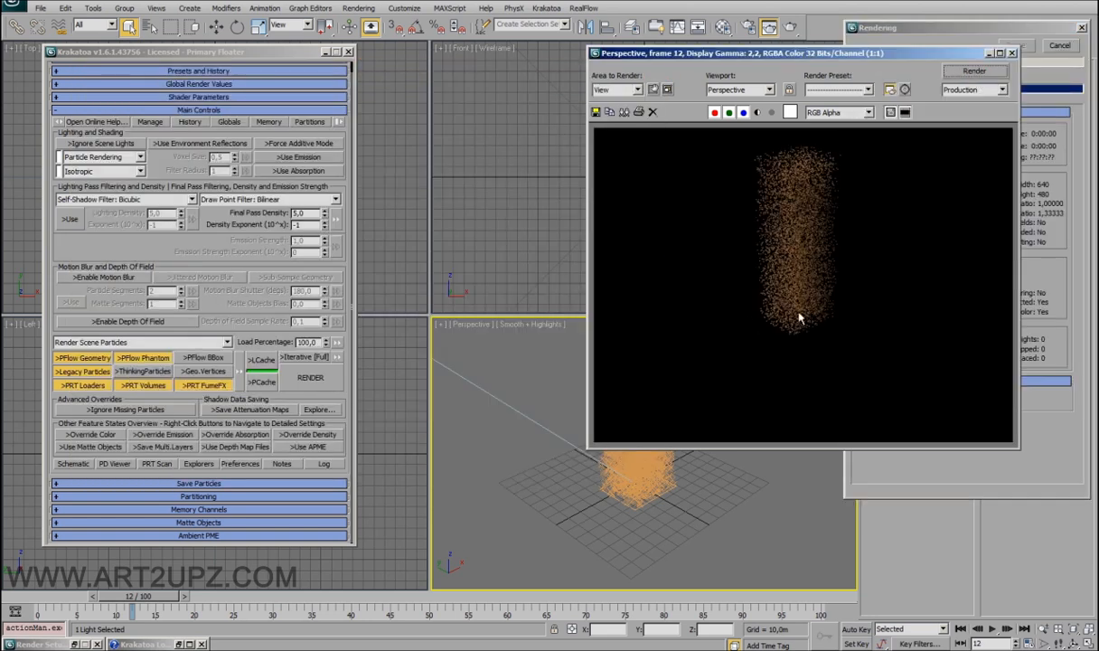
mouse_move(869, 59)
left_mouse_down()
mouse_move(930, 73)
mouse_move(859, 63)
left_mouse_up()
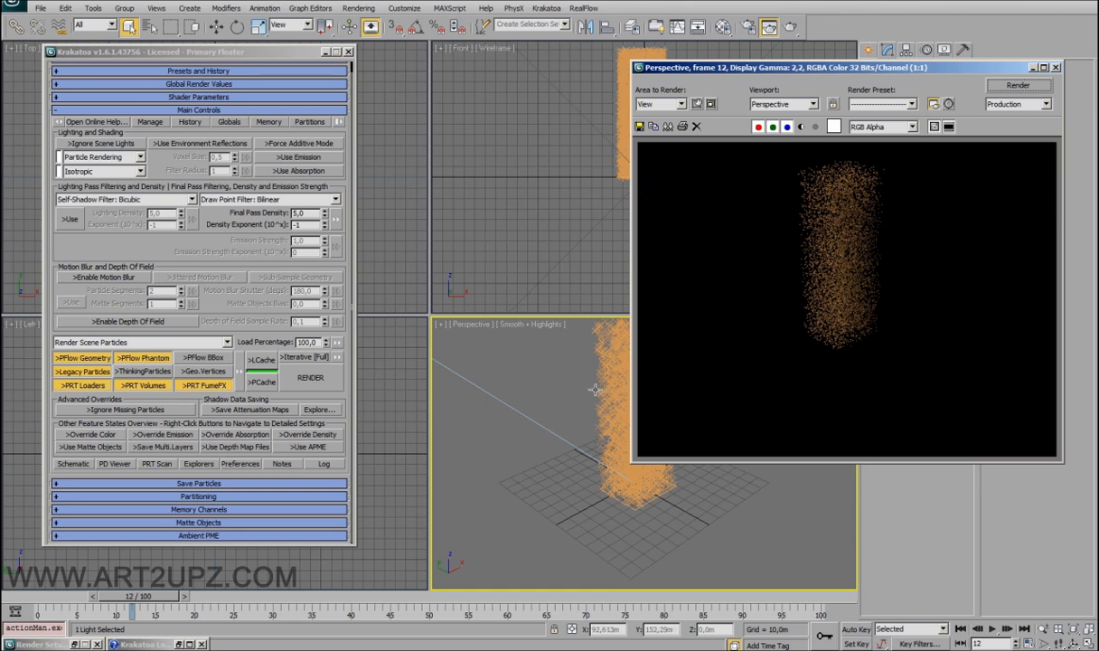
middle_click_drag(564, 370, 544, 391)
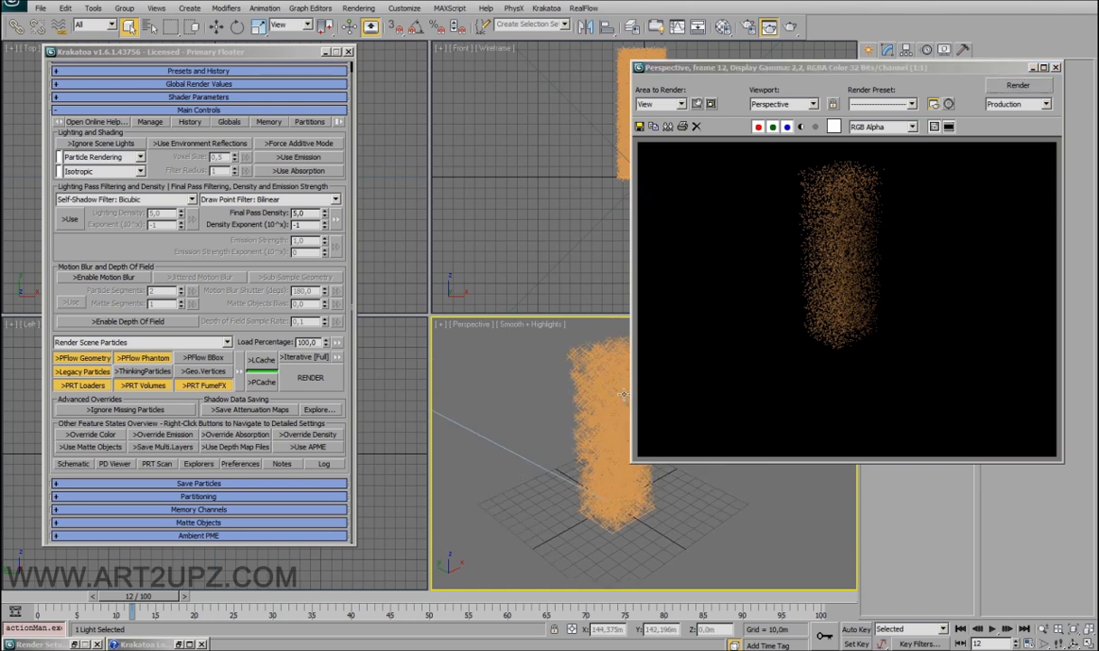
left_click_drag(967, 67, 886, 72)
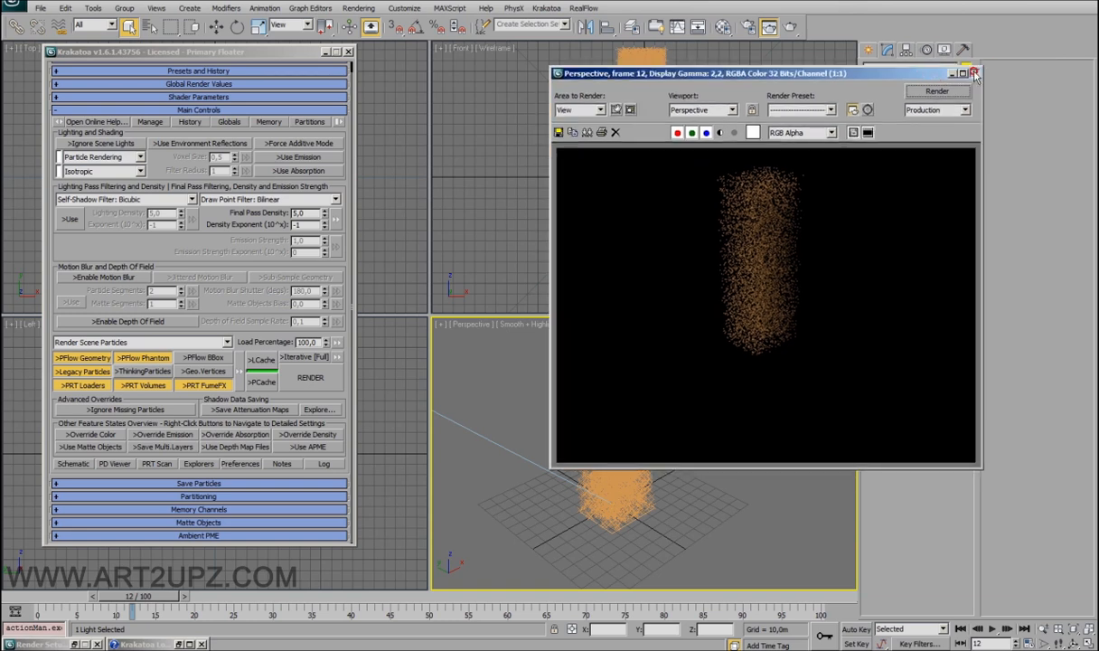
Close the rendered image and the Krakatoa floater, and remove the particle flow from the scene.
left_click(973, 73)
left_click(348, 51)
left_click(385, 118)
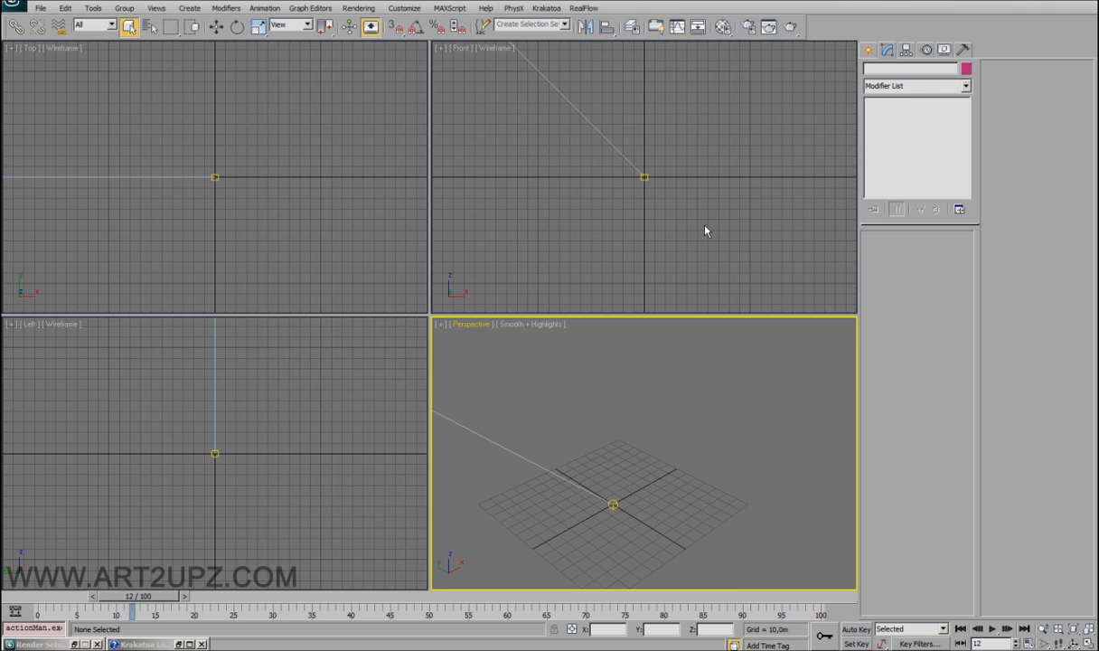
Display the RealFlow toolbar, and switch to RealFlow to open the particles folder of the introduction project.
right_click(822, 35)
left_click(822, 196)
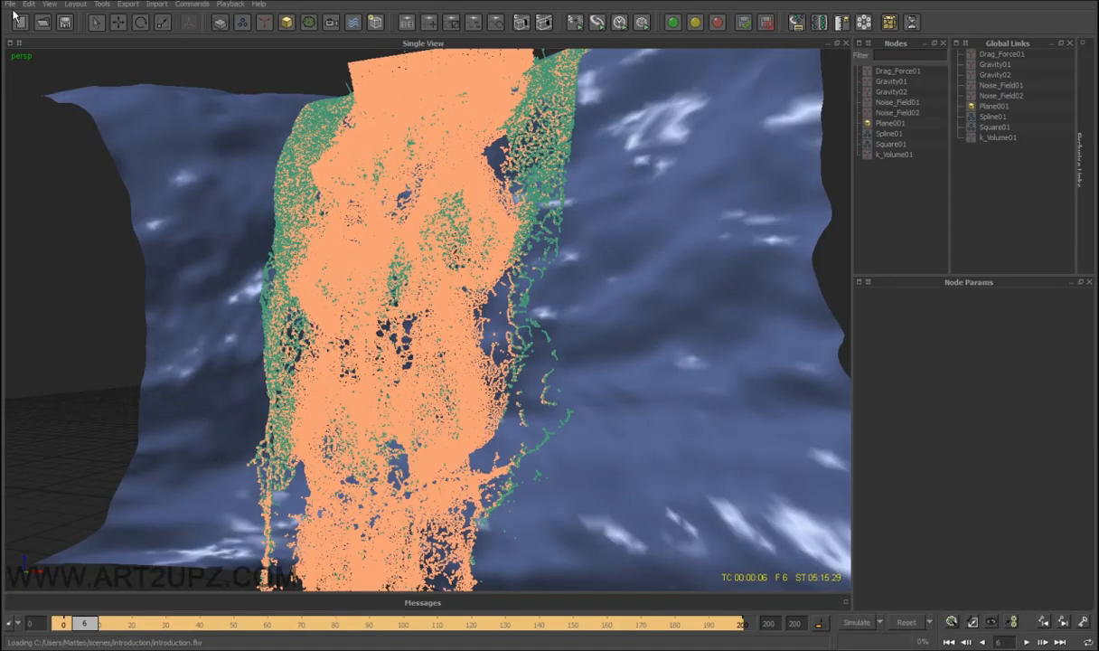
left_click(11, 5)
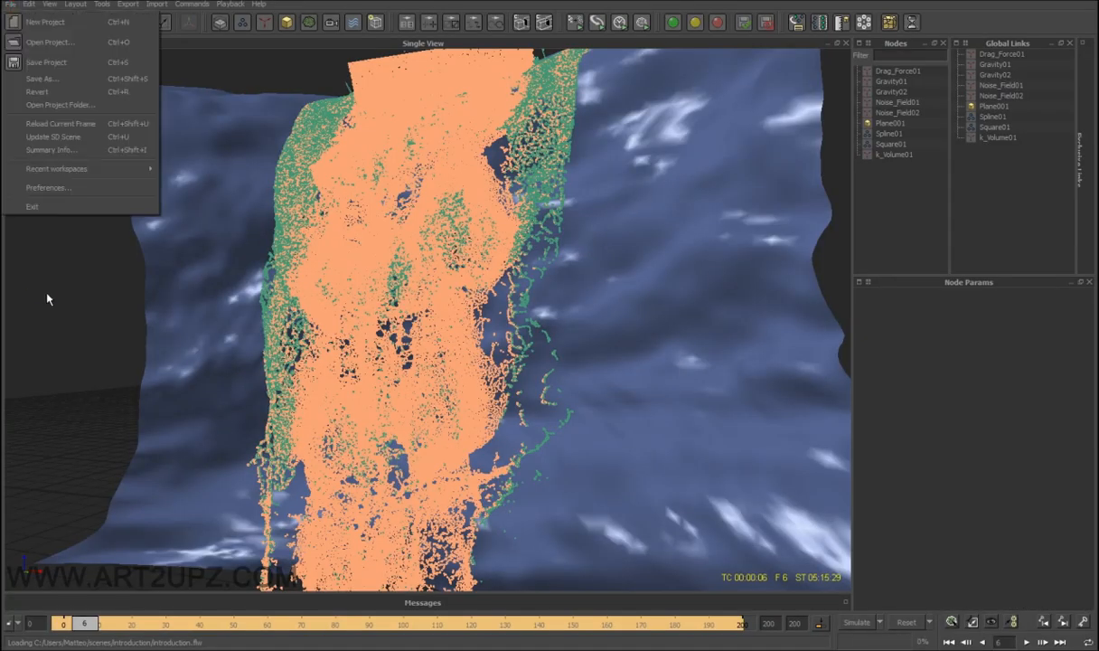
left_click(71, 102)
double_click(242, 282)
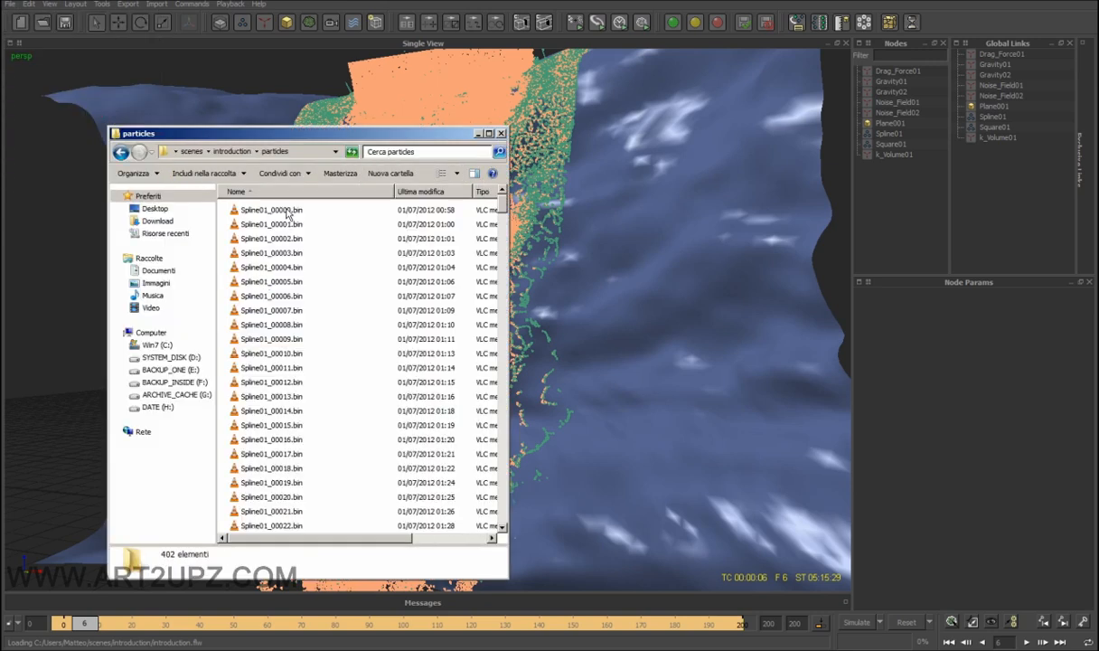
Look through the Spline01 and Square01 .bin file sequences in the particles folder.
left_click(287, 211)
scroll(301, 229, "down", 20)
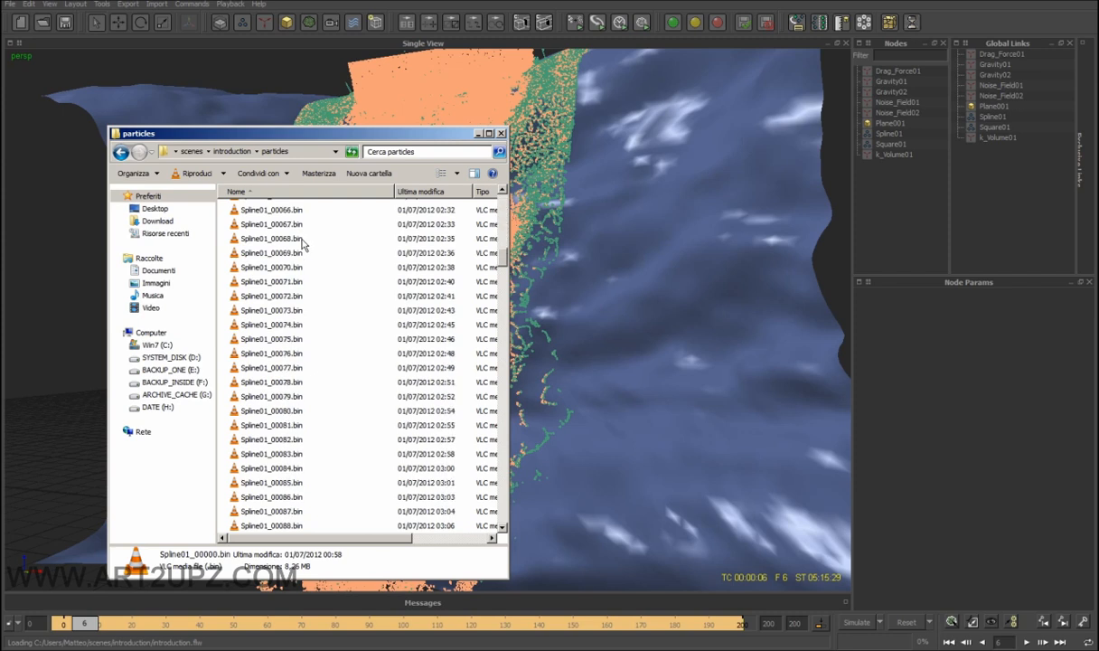
scroll(303, 252, "down", 9)
scroll(287, 343, "down", 11)
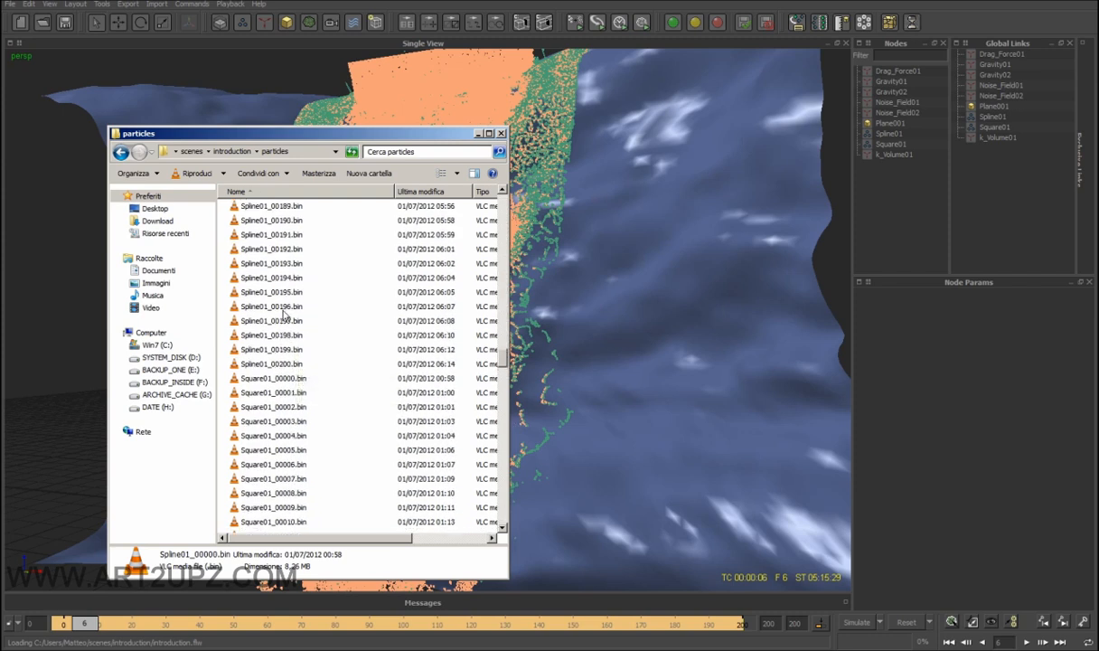
scroll(286, 327, "down", 3)
left_click(305, 351)
scroll(329, 359, "down", 8)
scroll(329, 360, "down", 4)
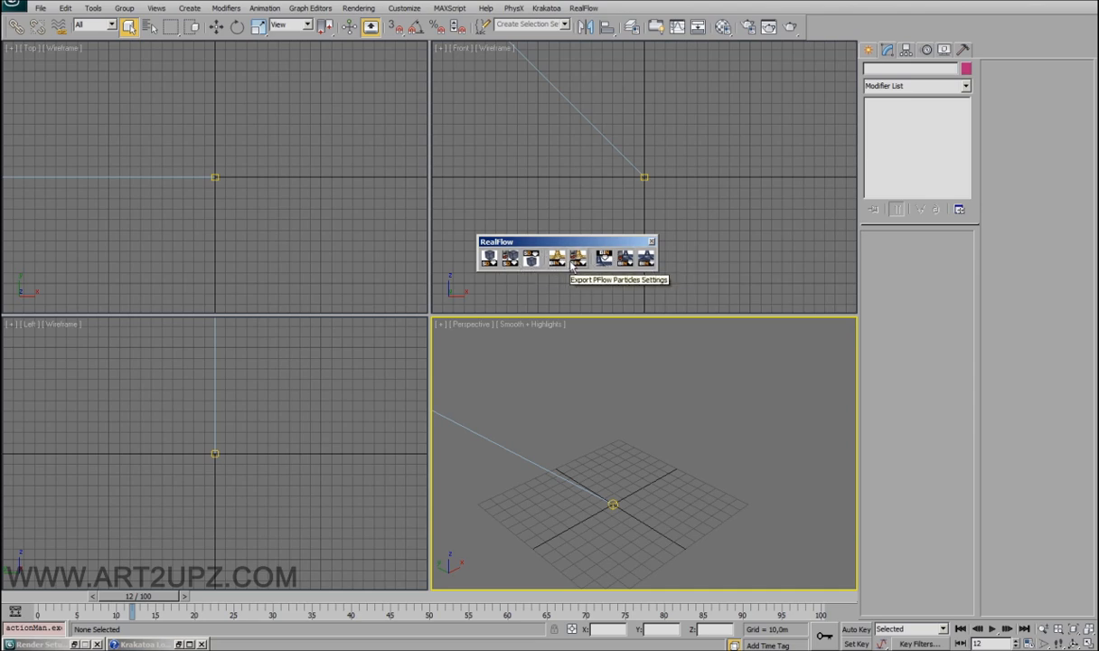
Switch to 3ds Max, dismiss the RealFlow toolbar and place a RealFlow ParticleLoader at the grid origin in the Perspective view.
left_click_drag(576, 242, 582, 243)
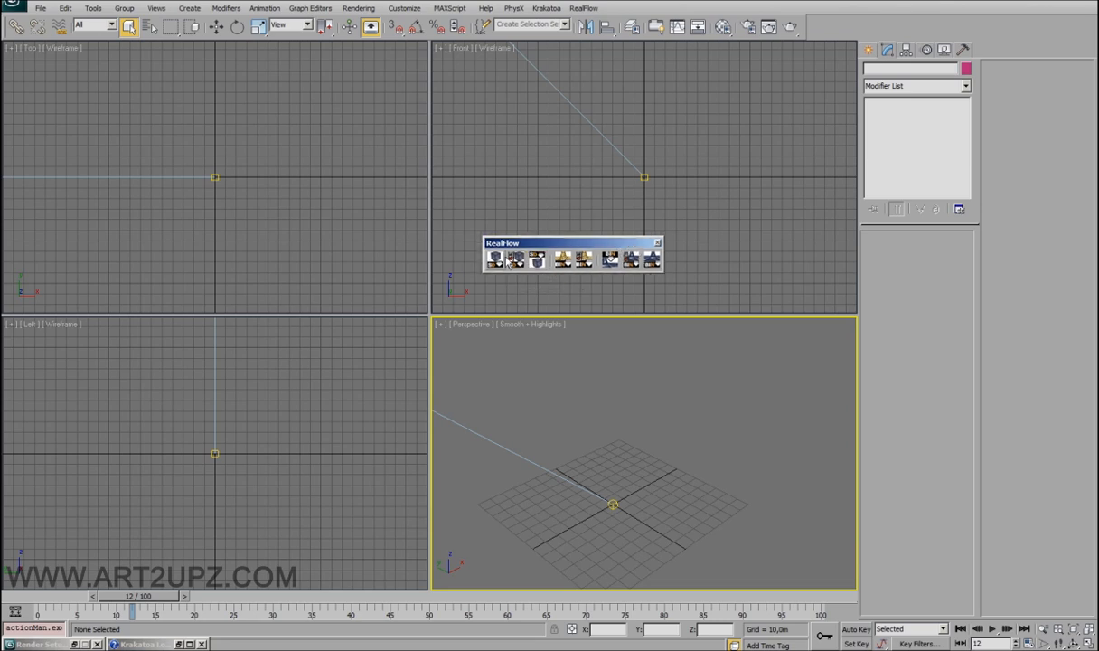
left_click(655, 244)
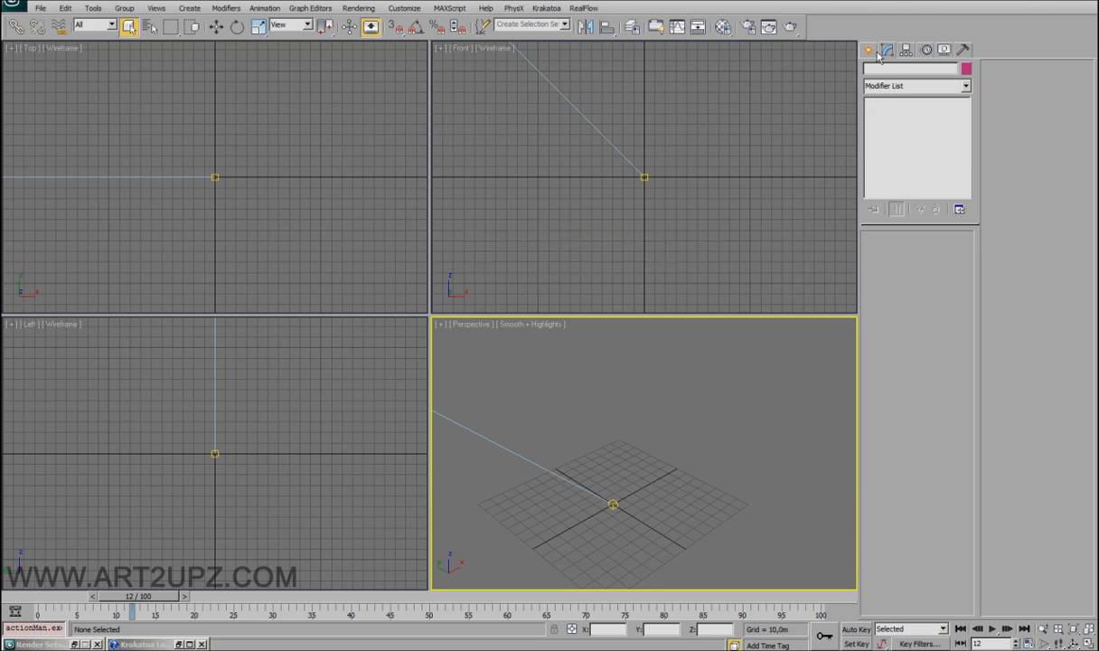
left_click(867, 49)
left_click(896, 90)
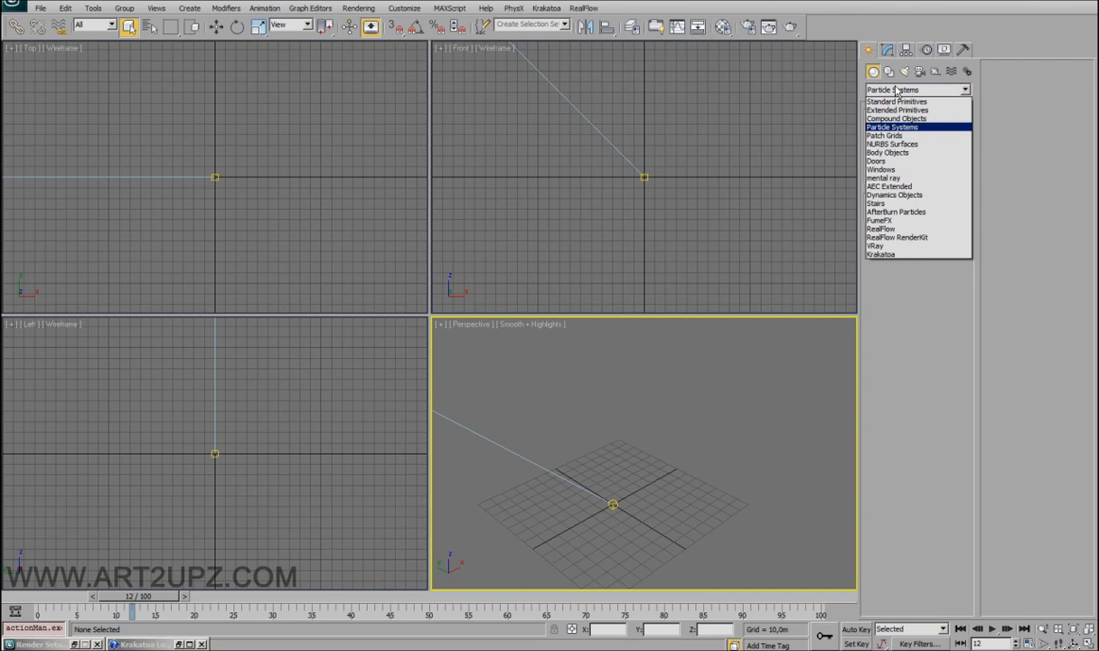
left_click(900, 232)
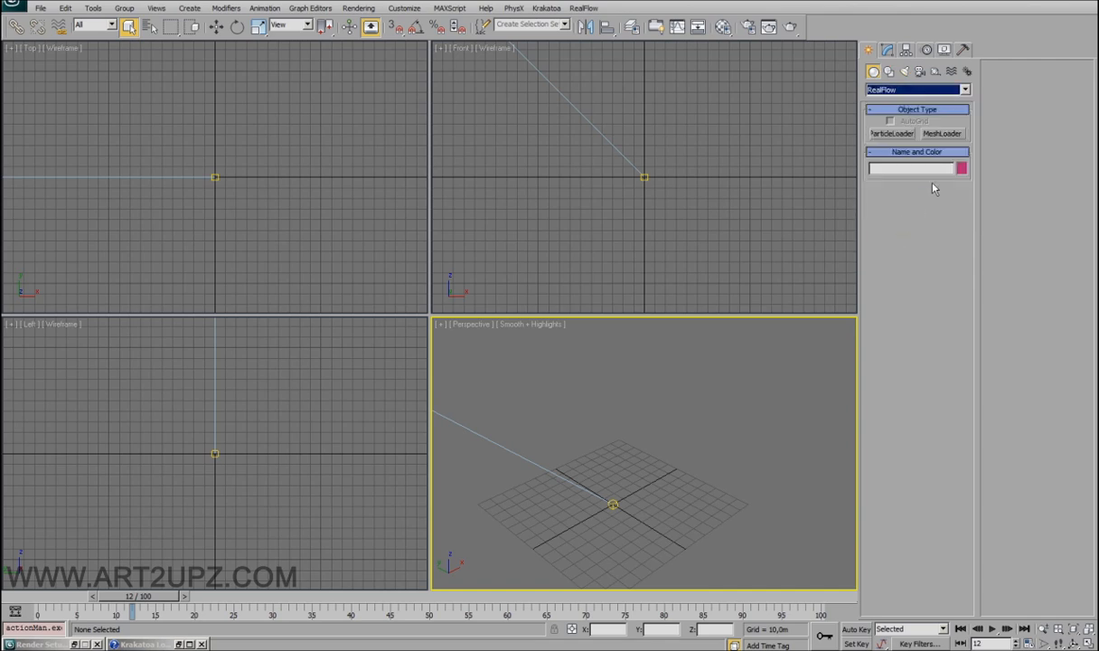
left_click(904, 135)
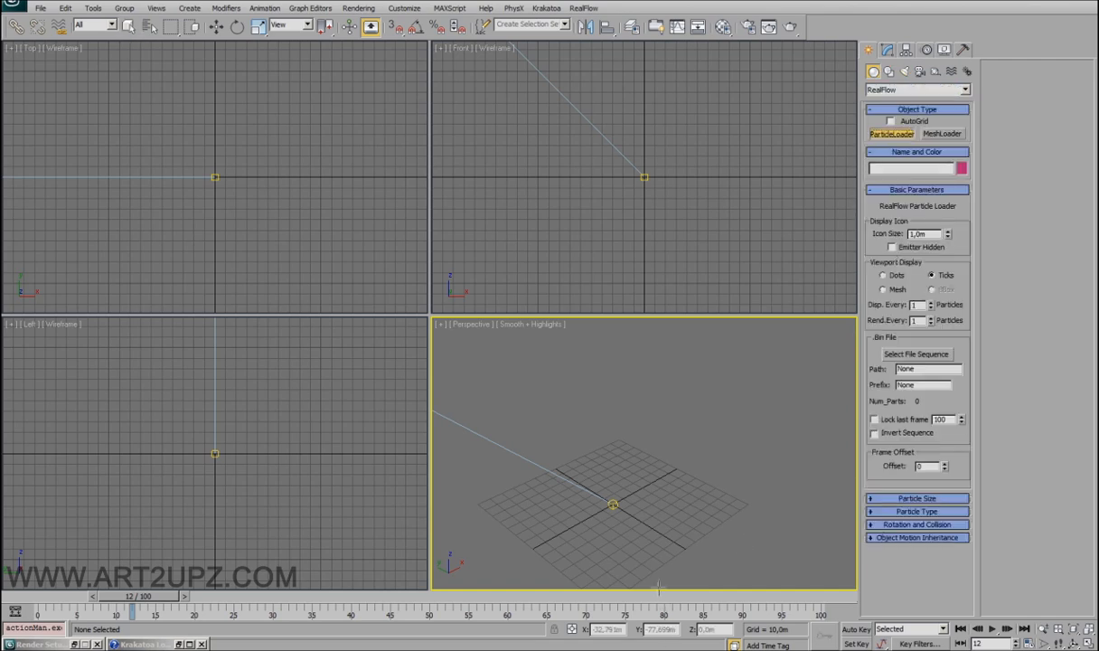
left_click(613, 504)
key("w")
Load the Spline01 .bin file sequence from the particles folder into the RealFlow particle loader.
left_click(887, 49)
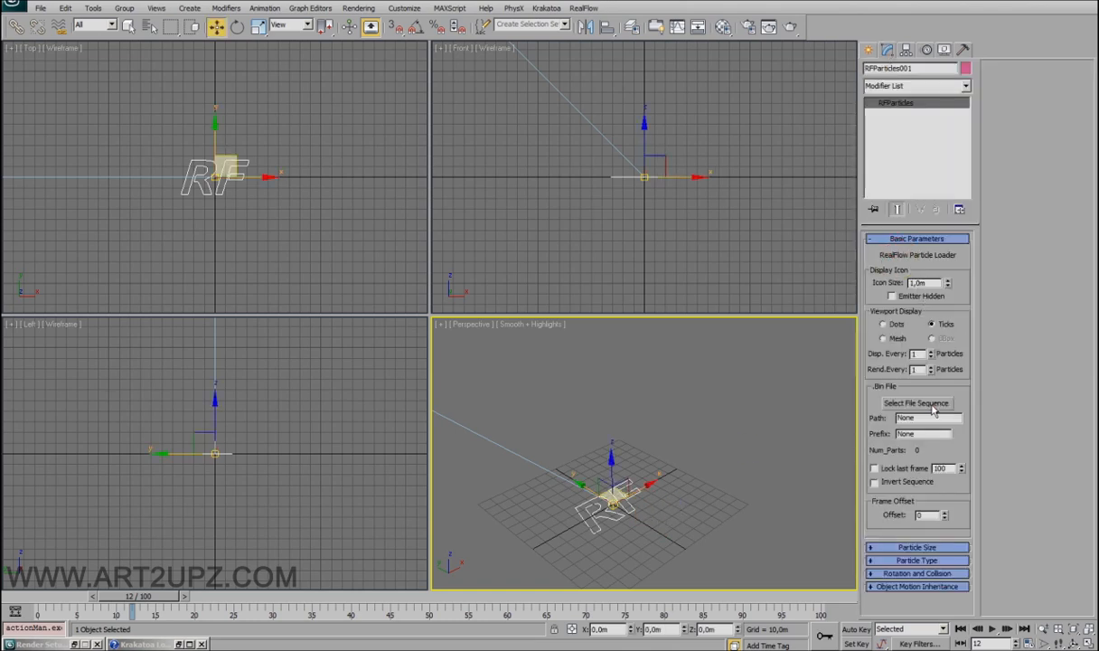
left_click(915, 402)
left_click(170, 142)
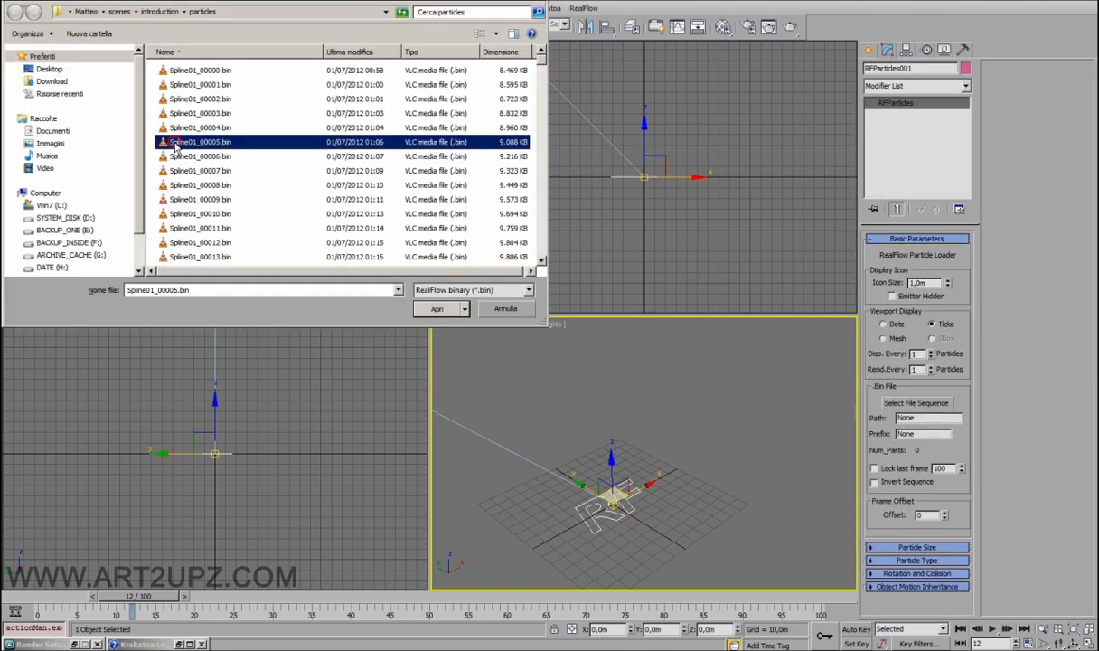
left_click(438, 309)
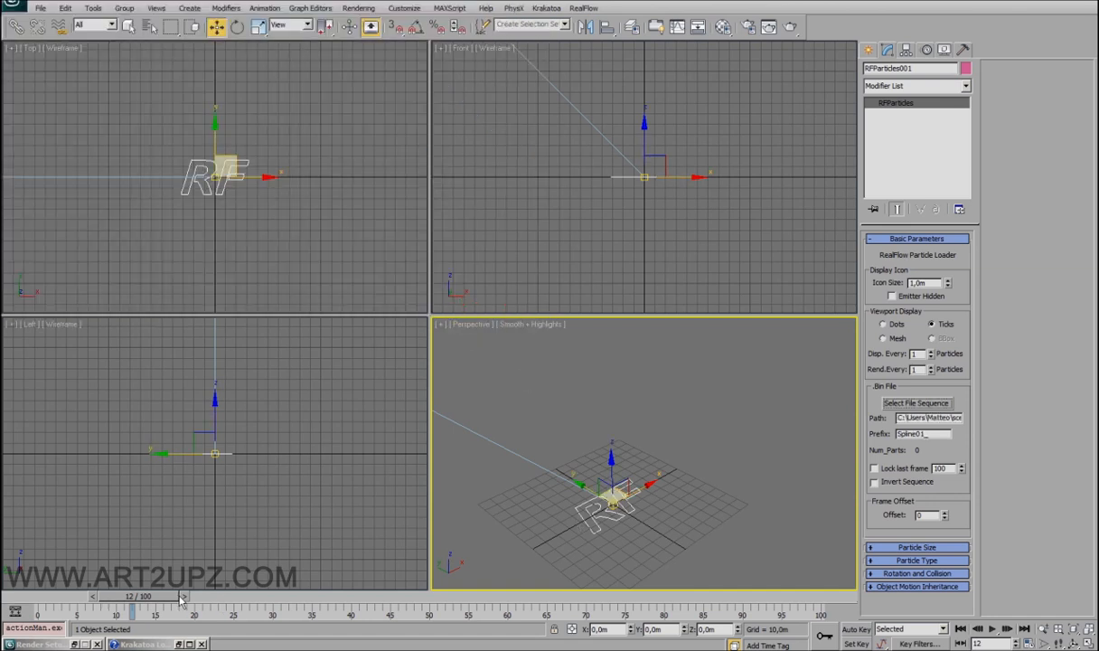
Go to frame 18 and set the particle loader's viewport display to Dots.
left_click_drag(181, 601, 224, 601)
scroll(633, 506, "up", 3)
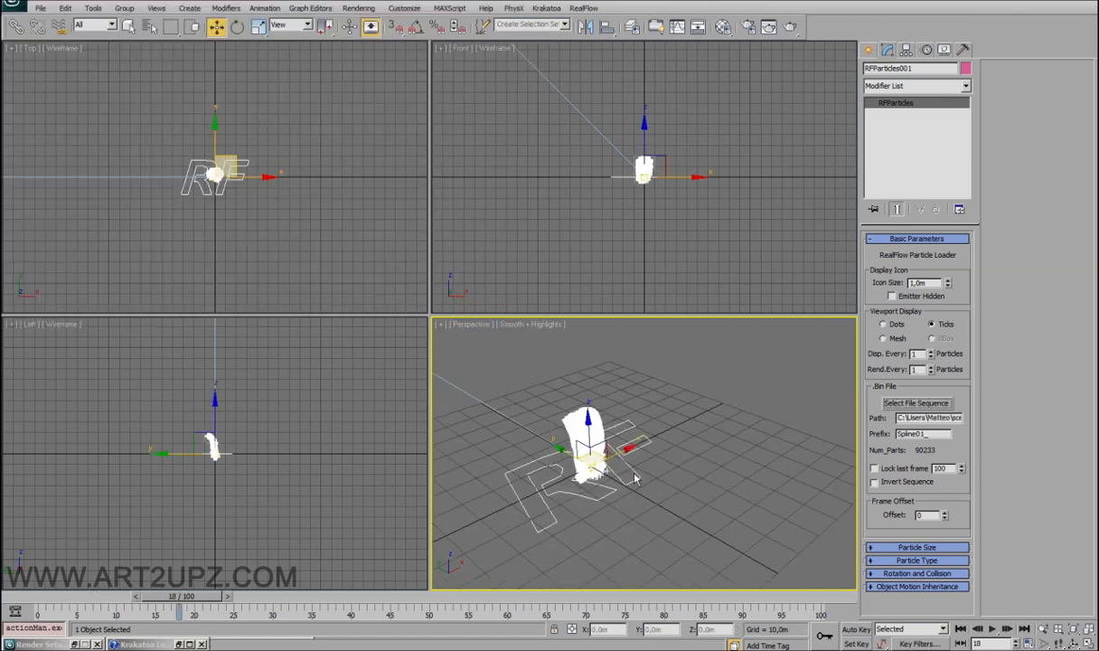
scroll(588, 482, "up", 3)
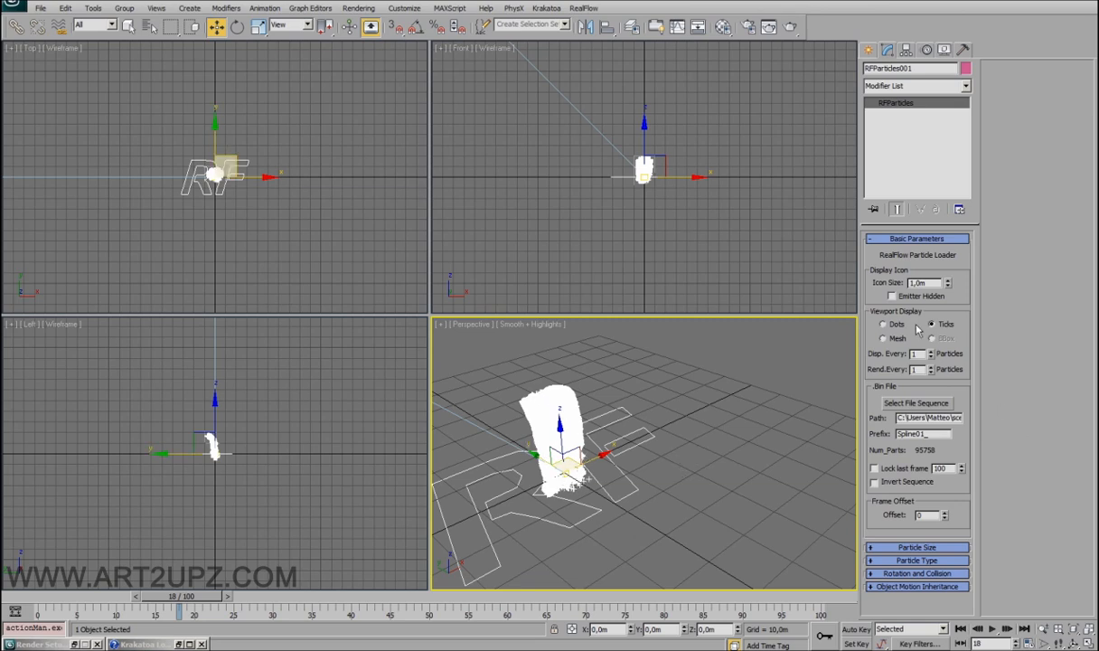
left_click(885, 324)
middle_click_drag(546, 542, 621, 517, "alt")
scroll(622, 523, "up", 3)
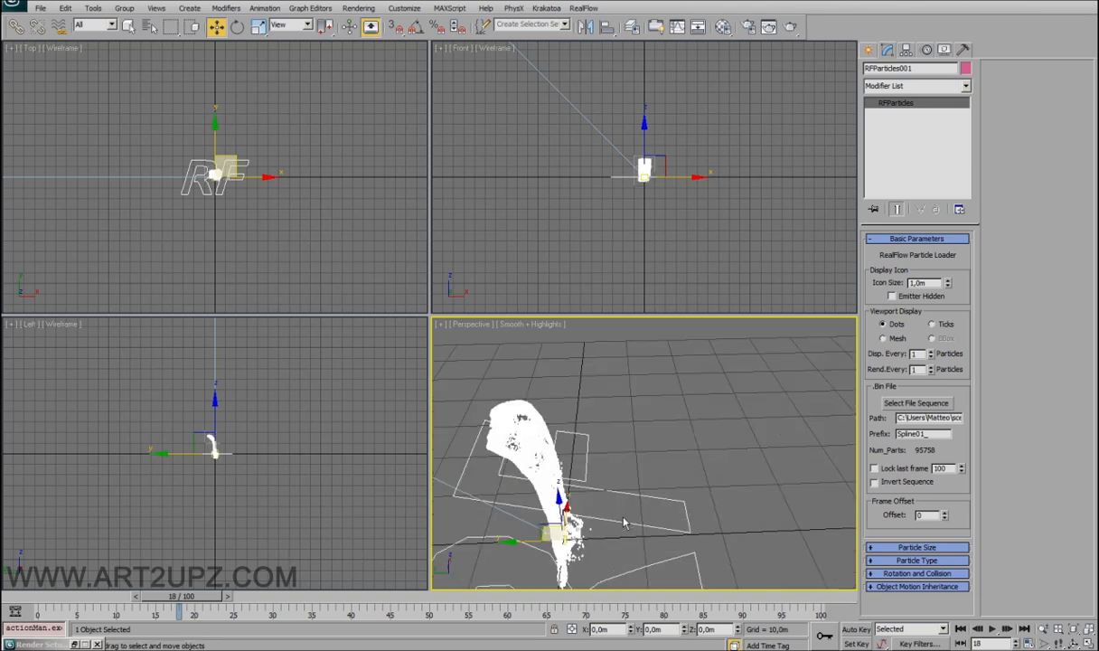
middle_click_drag(707, 415, 664, 357, "alt")
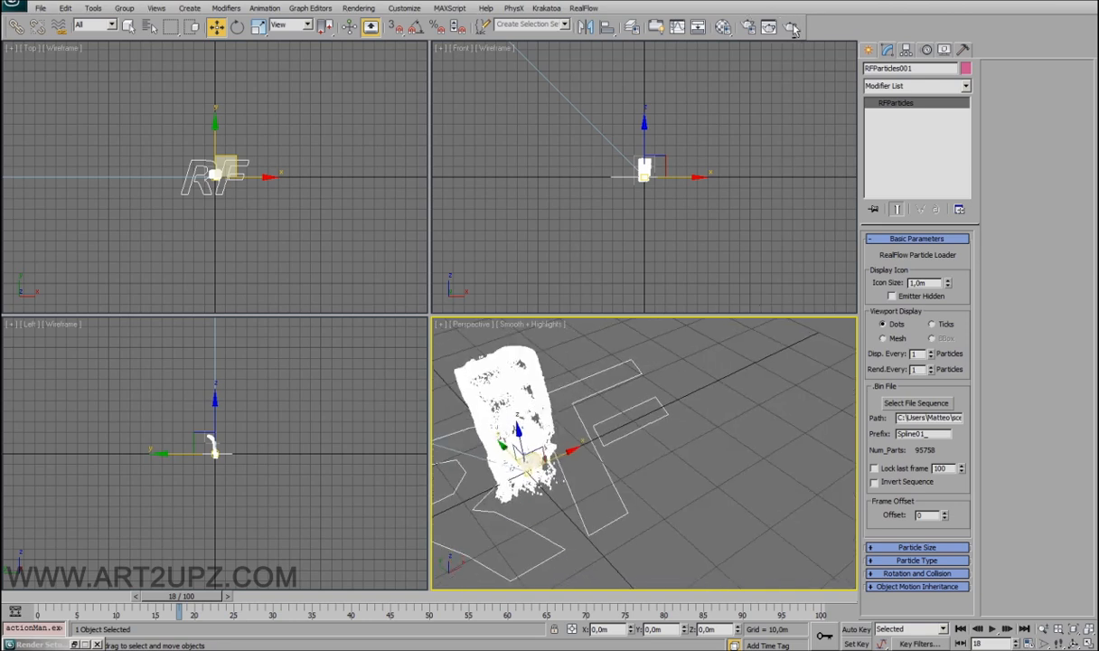
Render frame 18 of the Perspective view and put the rendered image aside.
left_click(790, 28)
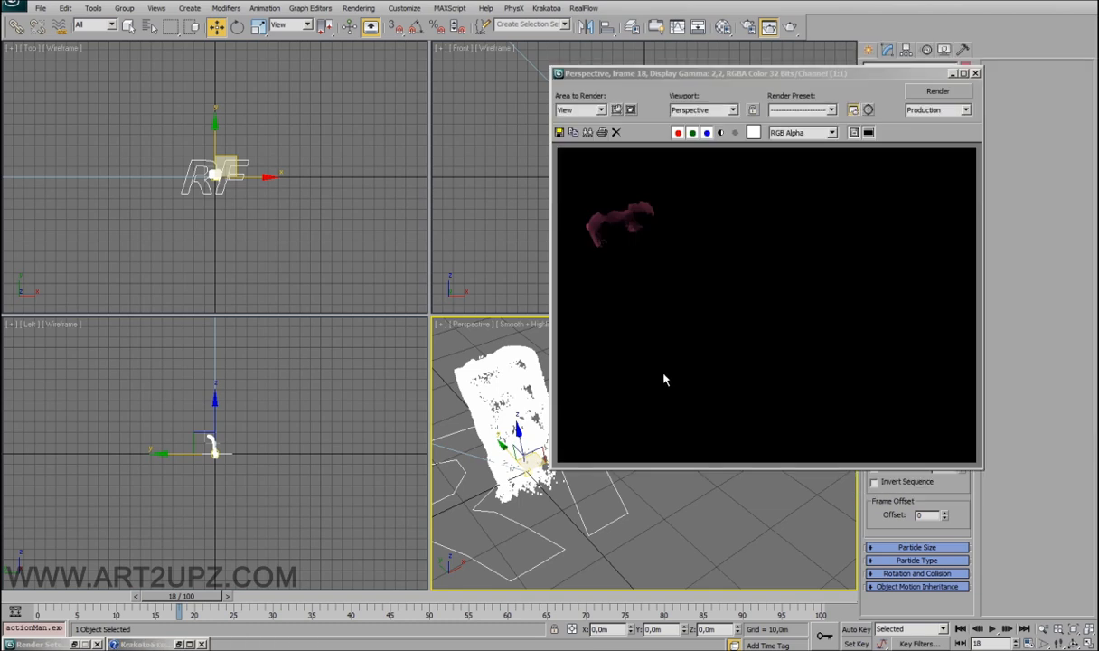
left_click_drag(841, 70, 314, 85)
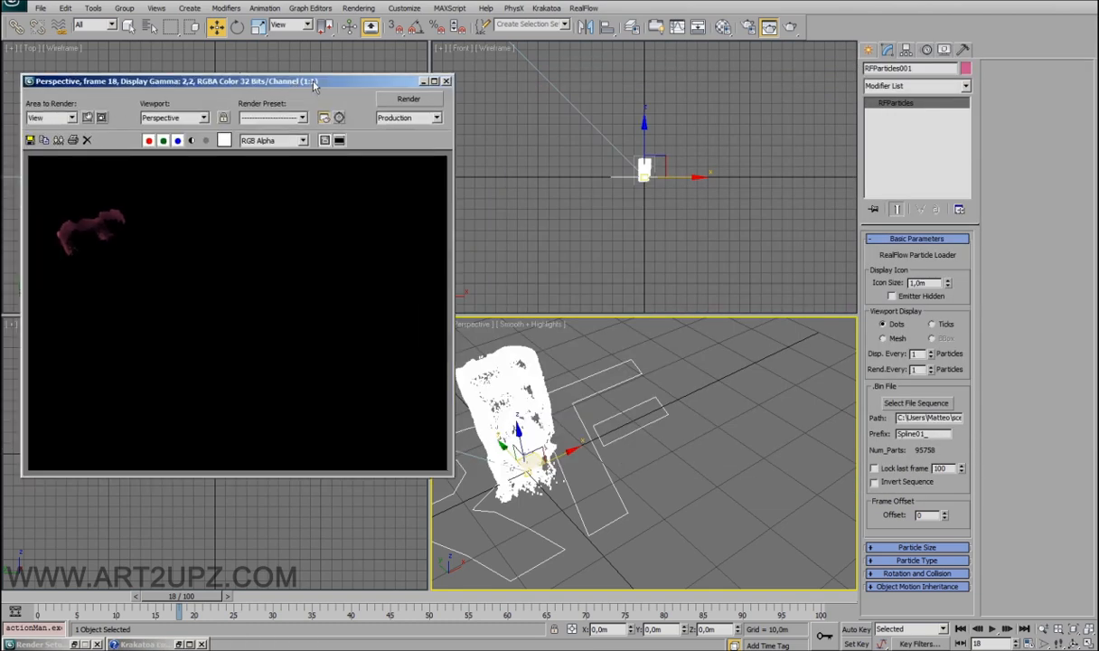
Delete the RealFlow particle loader from the scene.
left_click(678, 451)
left_click_drag(704, 348, 560, 451)
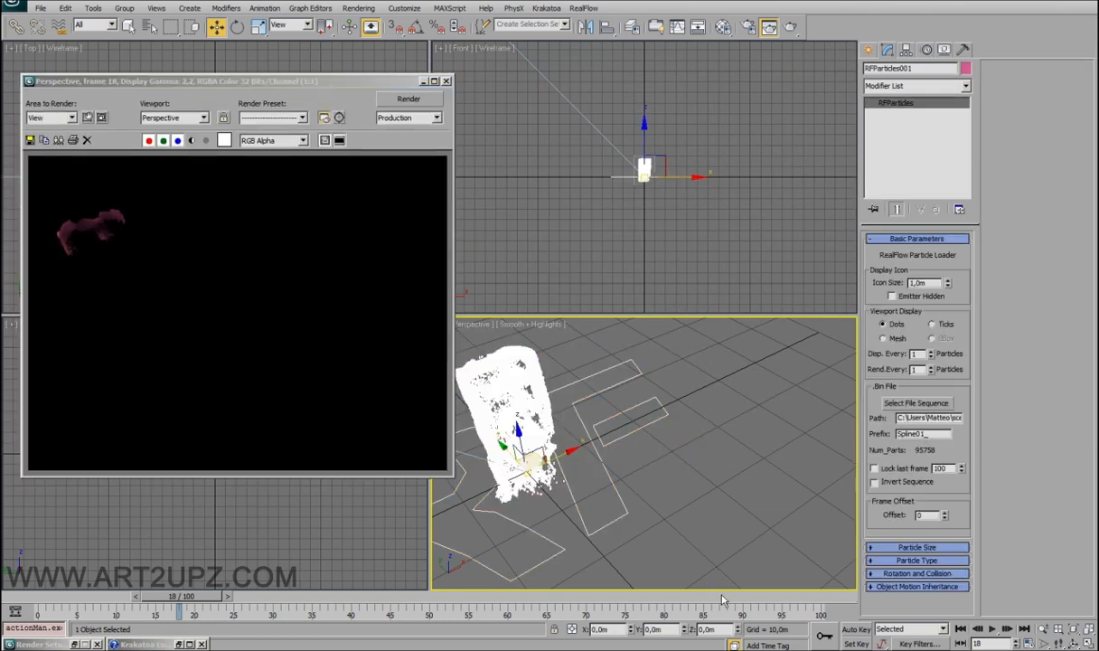
key("Delete")
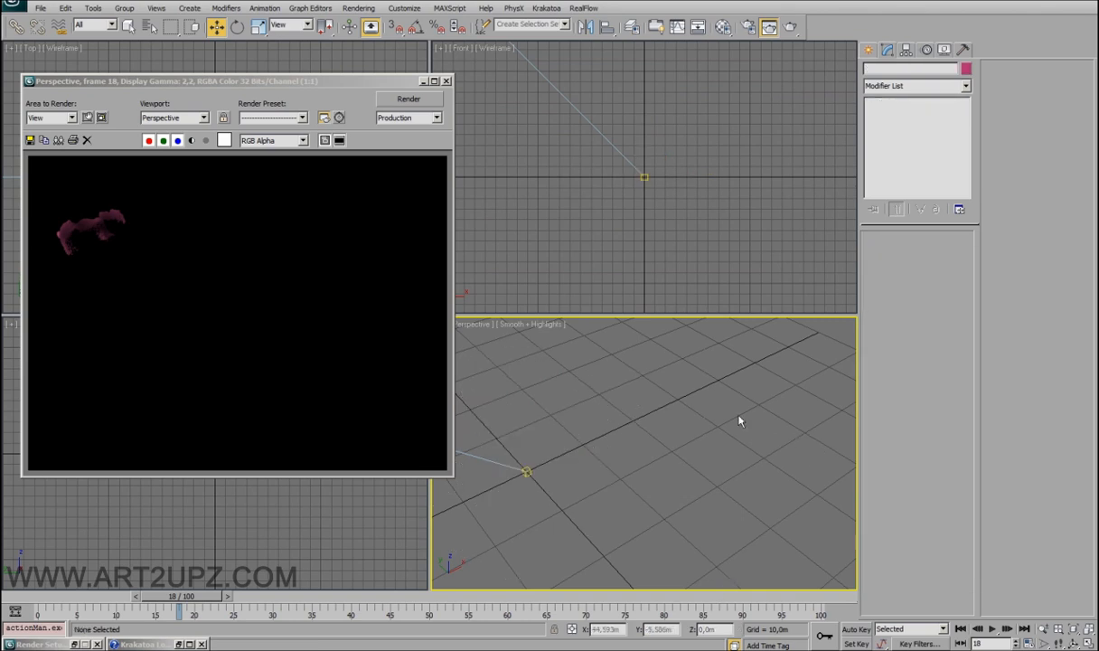
Create a Krakatoa PRT Loader on the grid in the Perspective view.
left_click(868, 50)
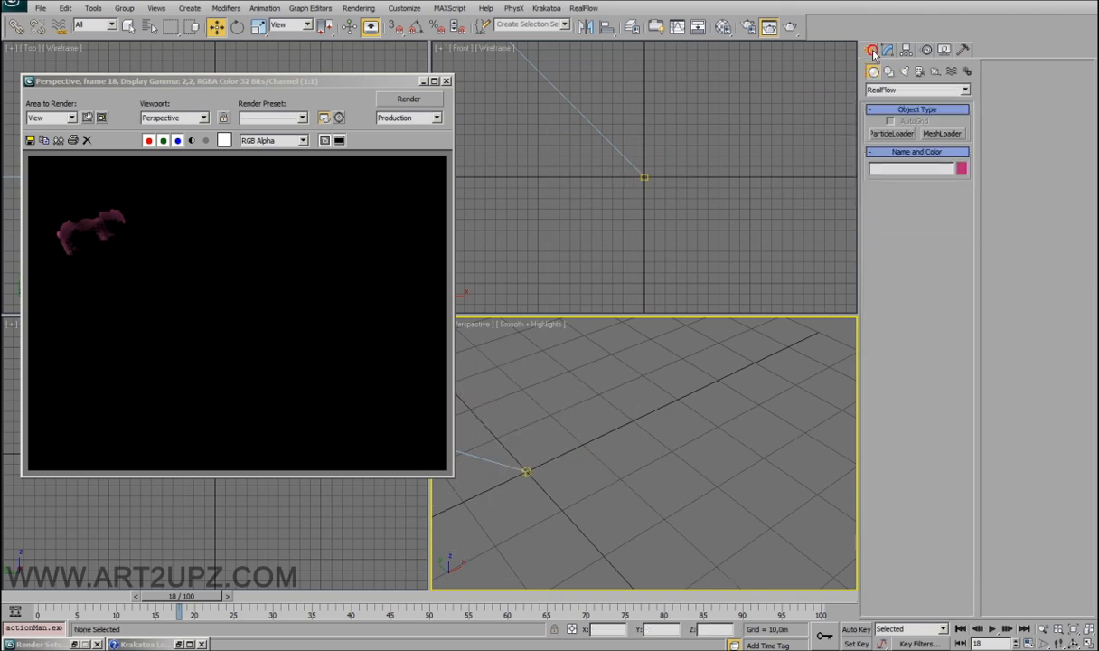
left_click(894, 90)
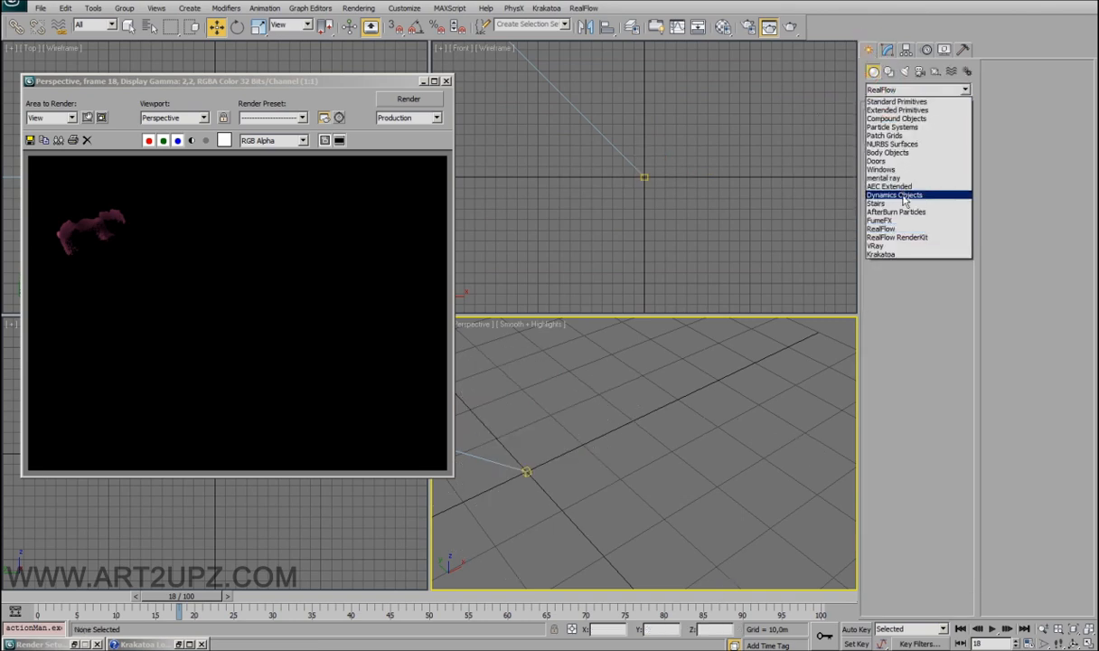
left_click(914, 253)
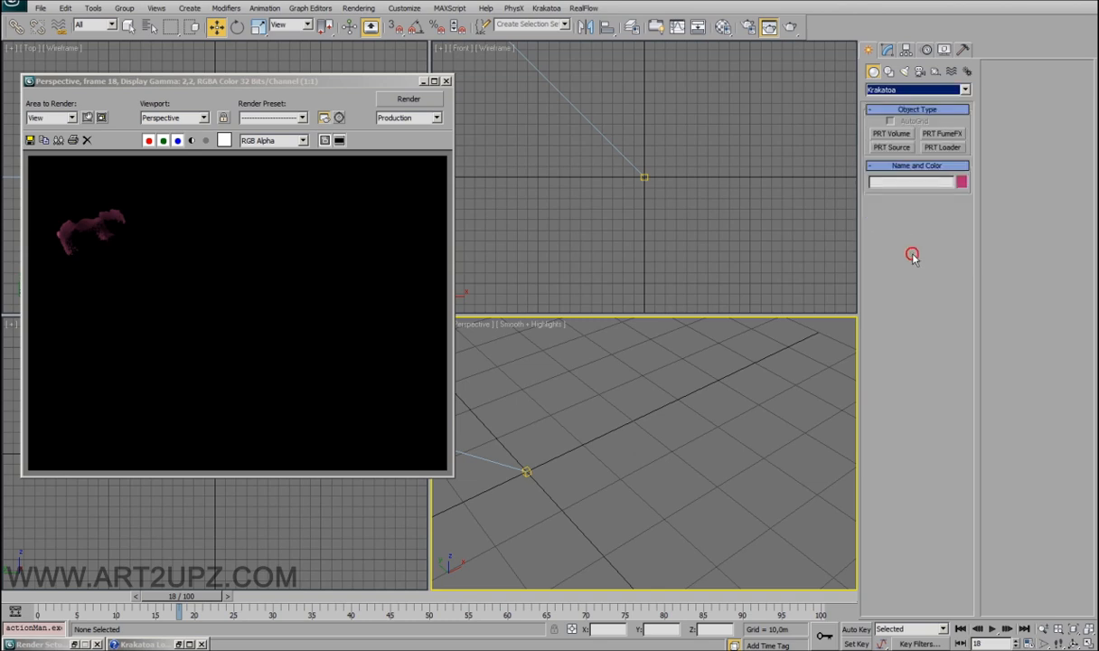
left_click(942, 148)
left_click_drag(576, 495, 711, 516)
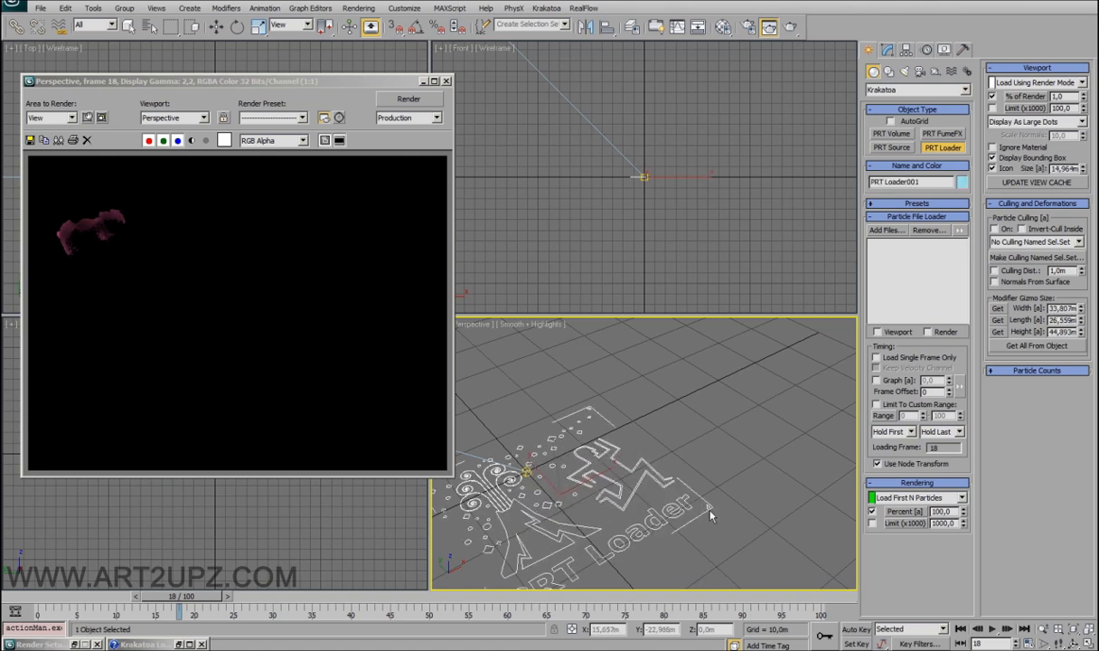
Add the Spline01 .bin file sequence from the particles folder to the PRT Loader.
left_click(887, 230)
left_click_drag(263, 102, 684, 102)
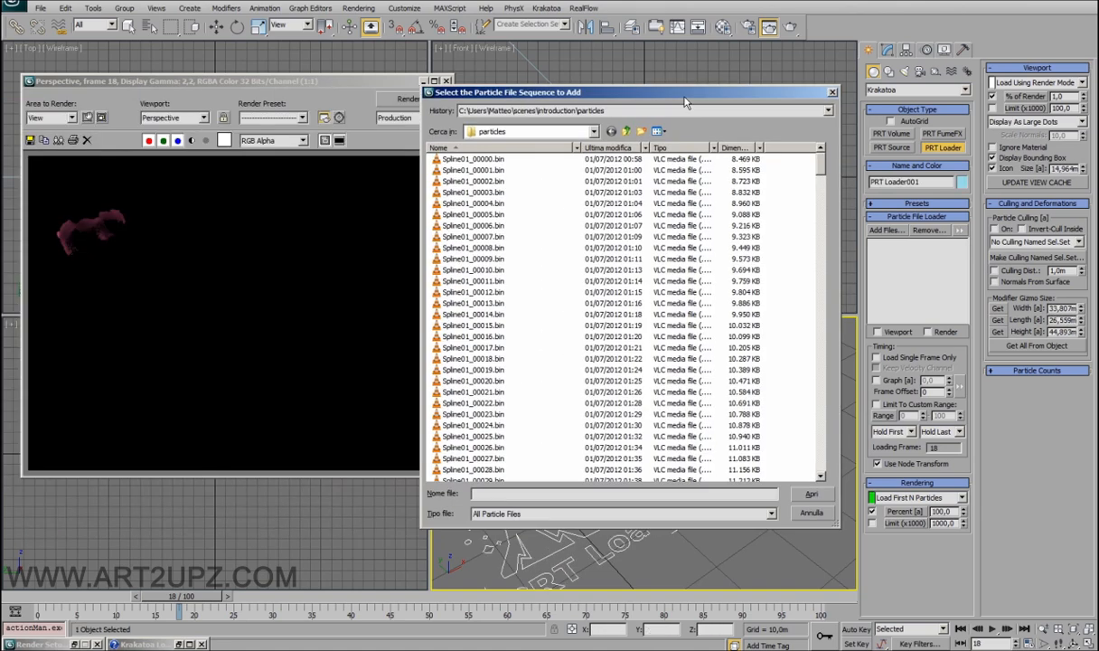
left_click(496, 159)
left_click(810, 493)
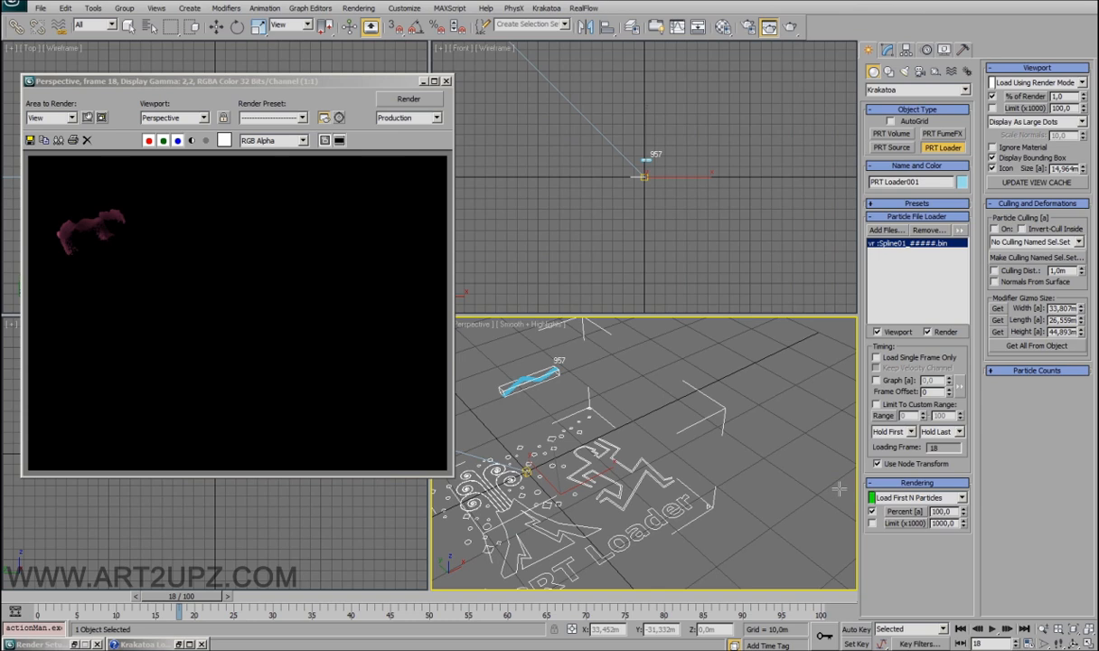
Set the PRT Loader's viewport particle display to 100% of the render count.
mouse_move(617, 475)
middle_mouse_down()
mouse_move(676, 481)
mouse_move(616, 459)
middle_mouse_up()
scroll(661, 468, "down", 3)
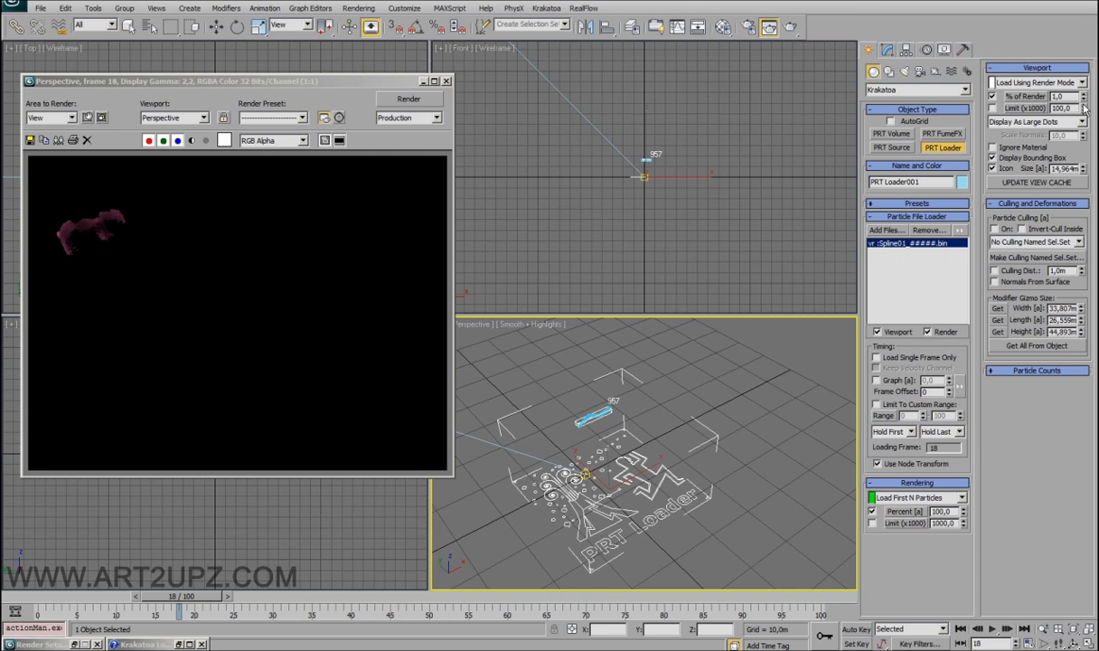
type("1")
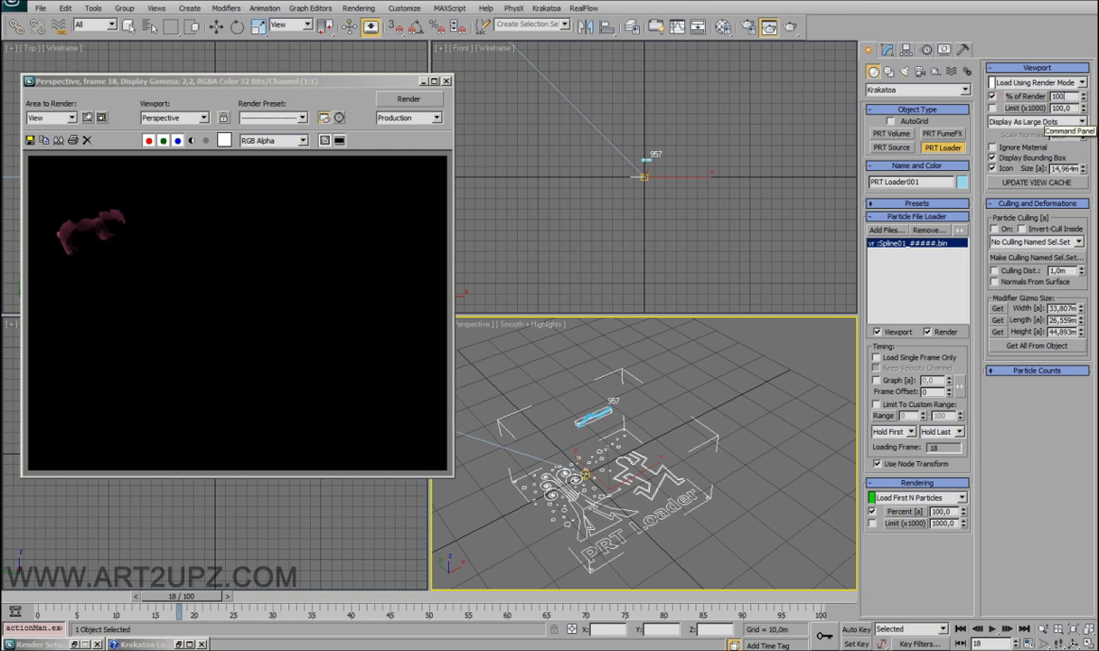
key("Return")
middle_click_drag(684, 440, 697, 403)
scroll(643, 391, "up", 3)
middle_click_drag(664, 463, 668, 573)
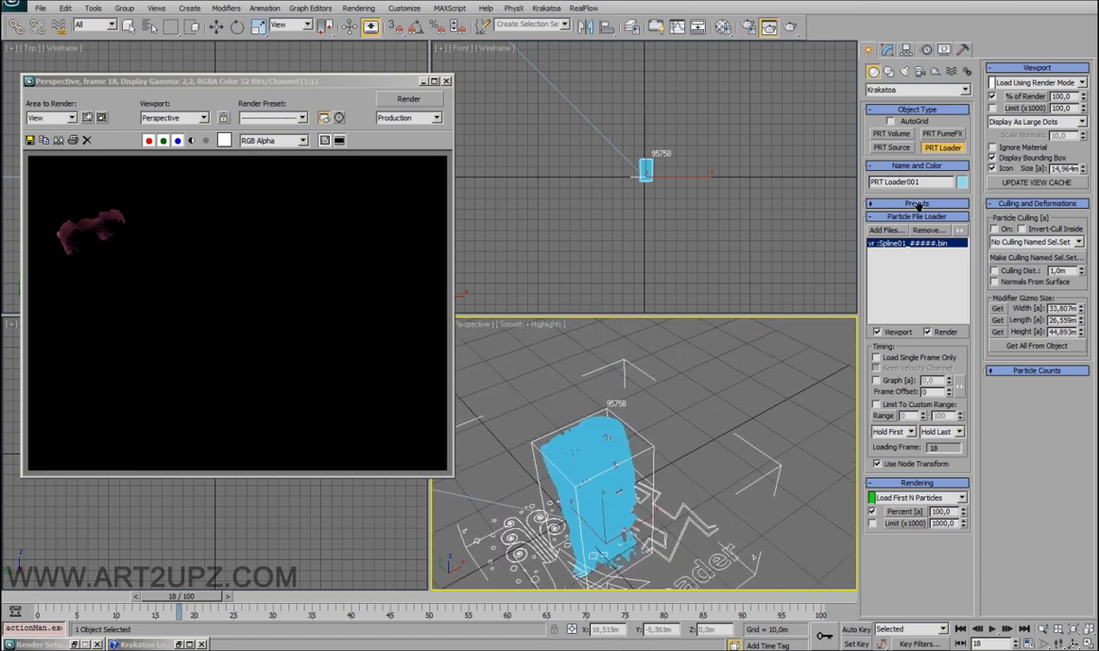
Add the Square01 .bin file sequence to the same PRT Loader, alongside the Spline01 sequence.
left_click(886, 229)
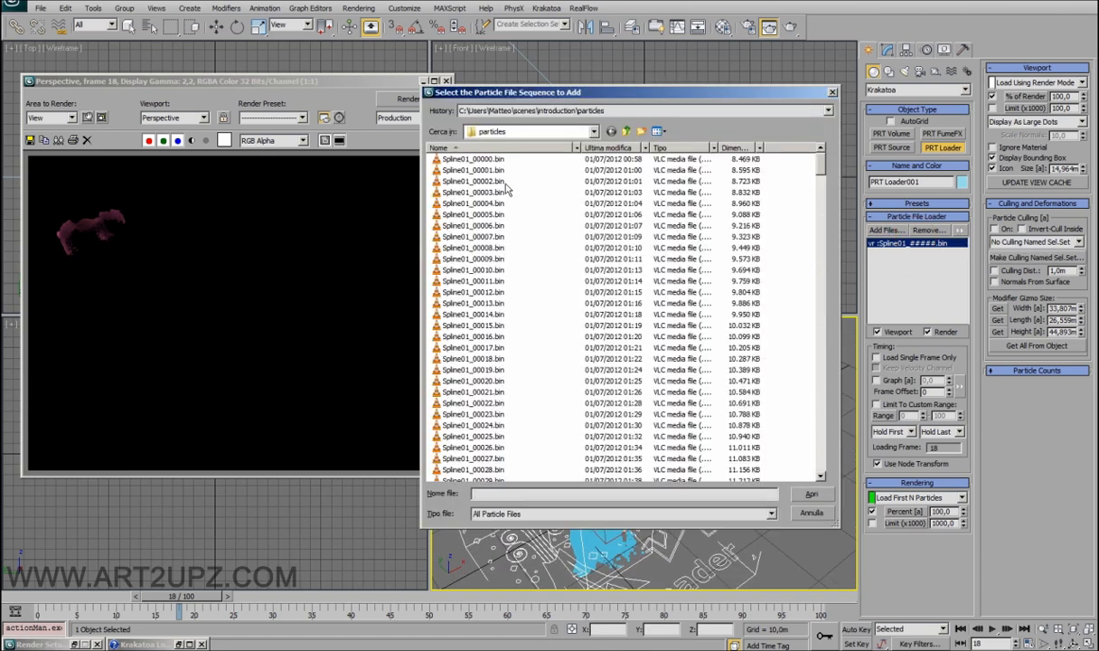
left_click(469, 181)
scroll(508, 273, "down", 20)
scroll(507, 274, "down", 20)
left_click(452, 270)
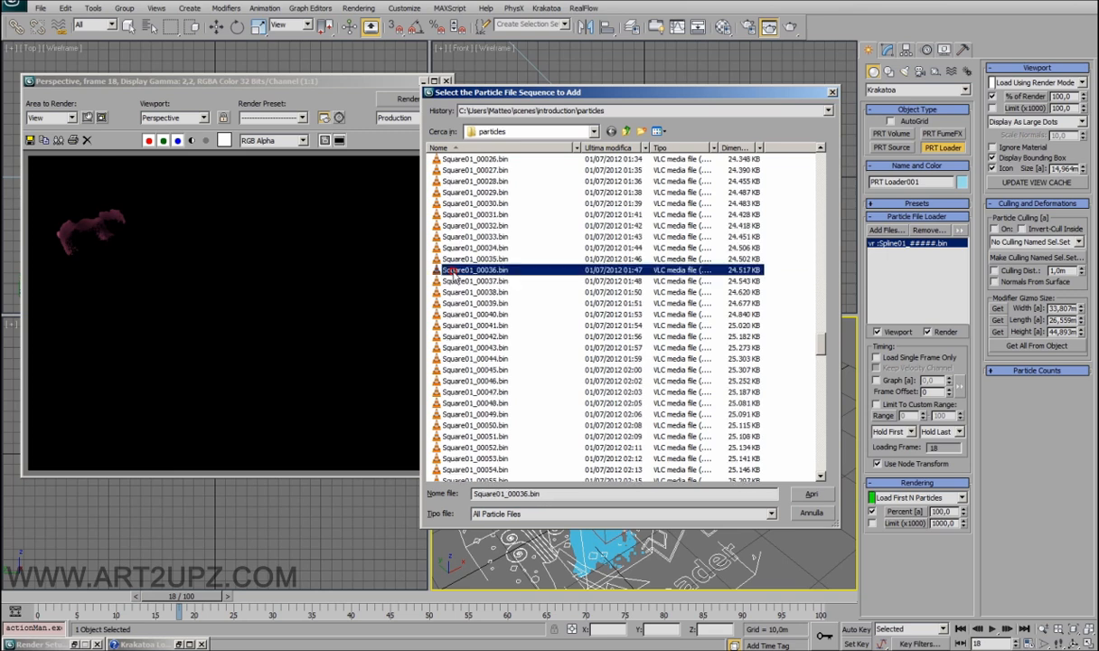
double_click(697, 287)
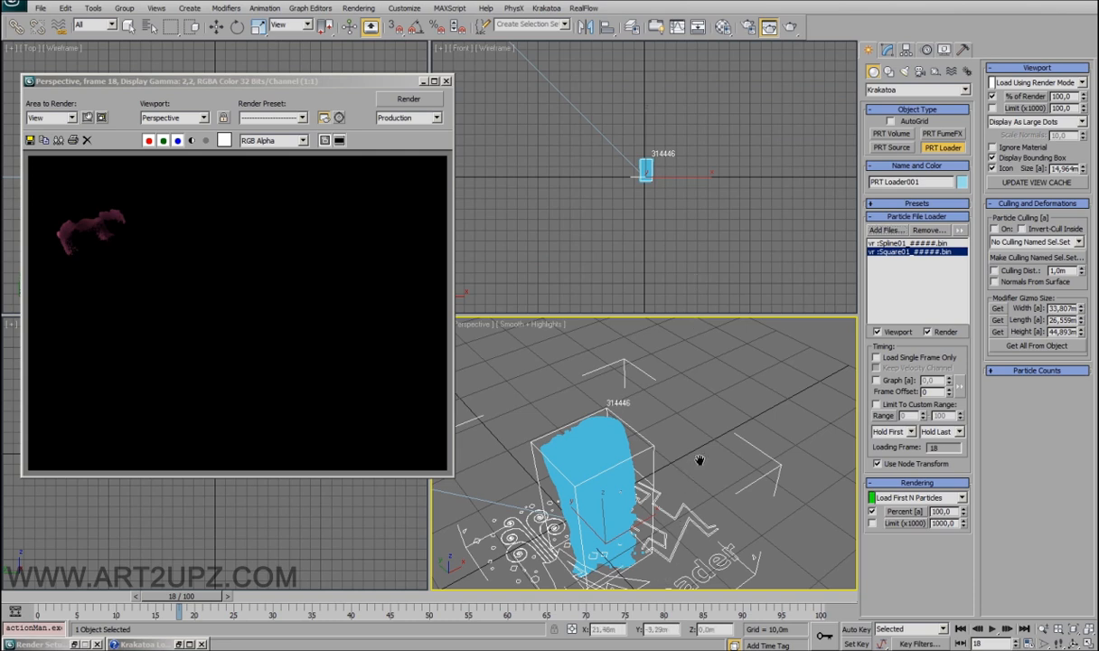
middle_click_drag(697, 457, 733, 398)
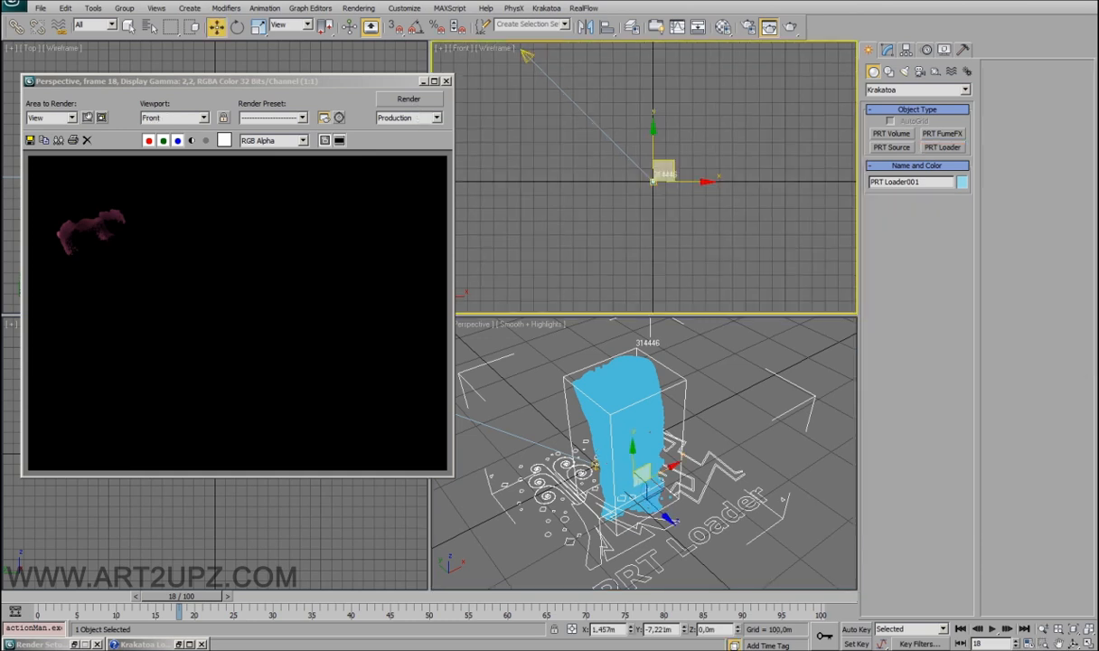
Open the recent scene land_waterfall.max and put the rendered image window away.
left_click(40, 8)
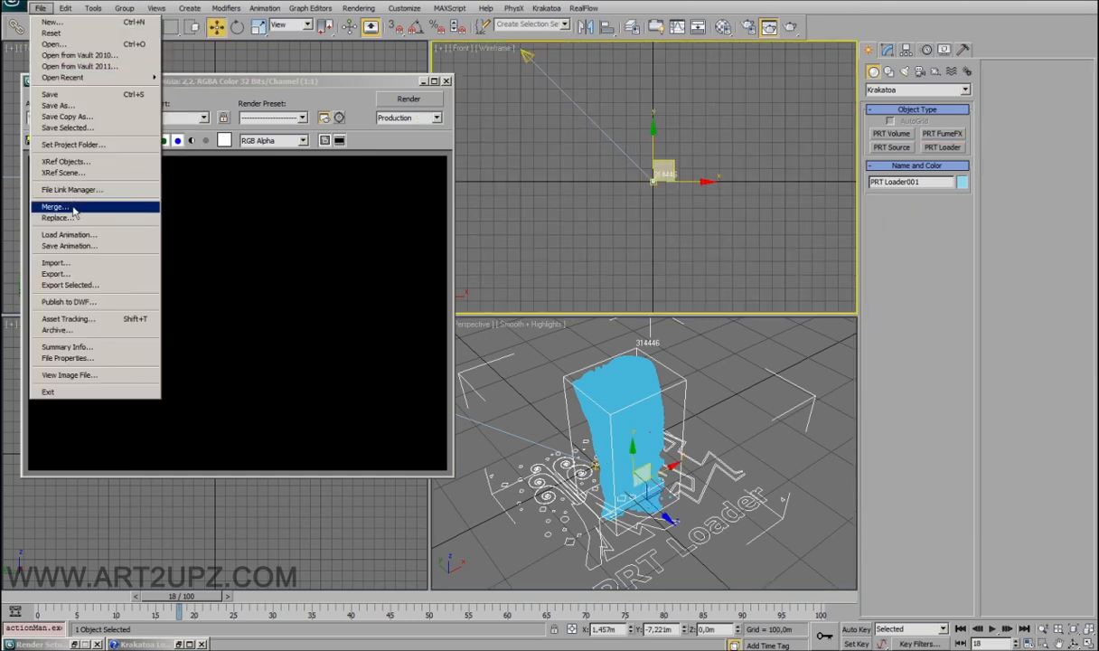
mouse_move(85, 77)
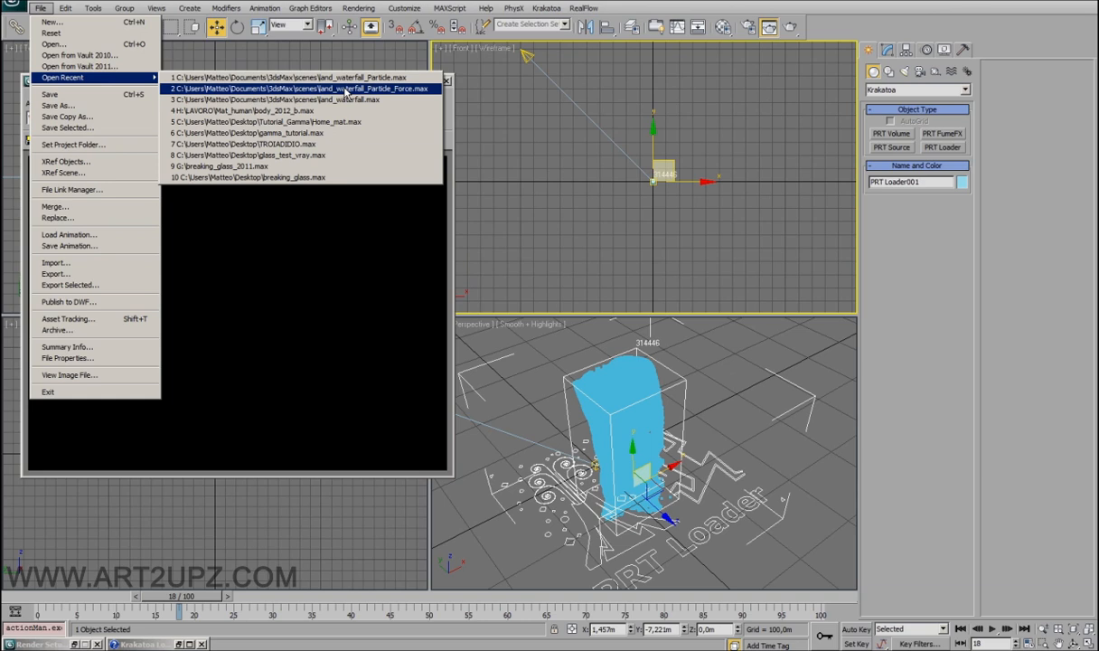
left_click(335, 100)
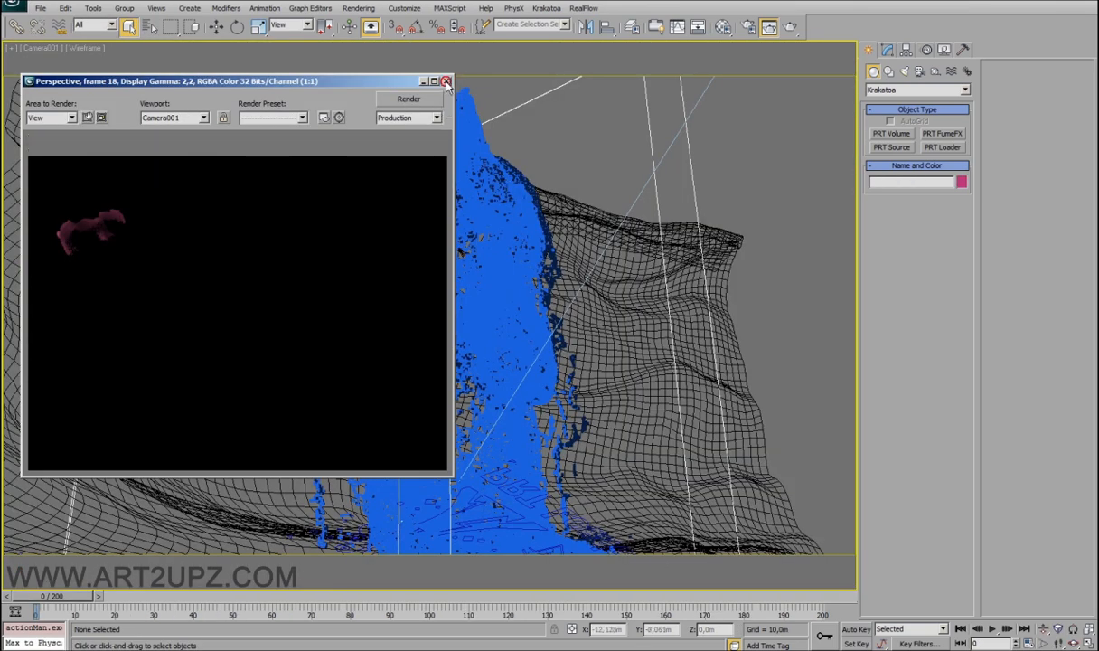
left_click(423, 81)
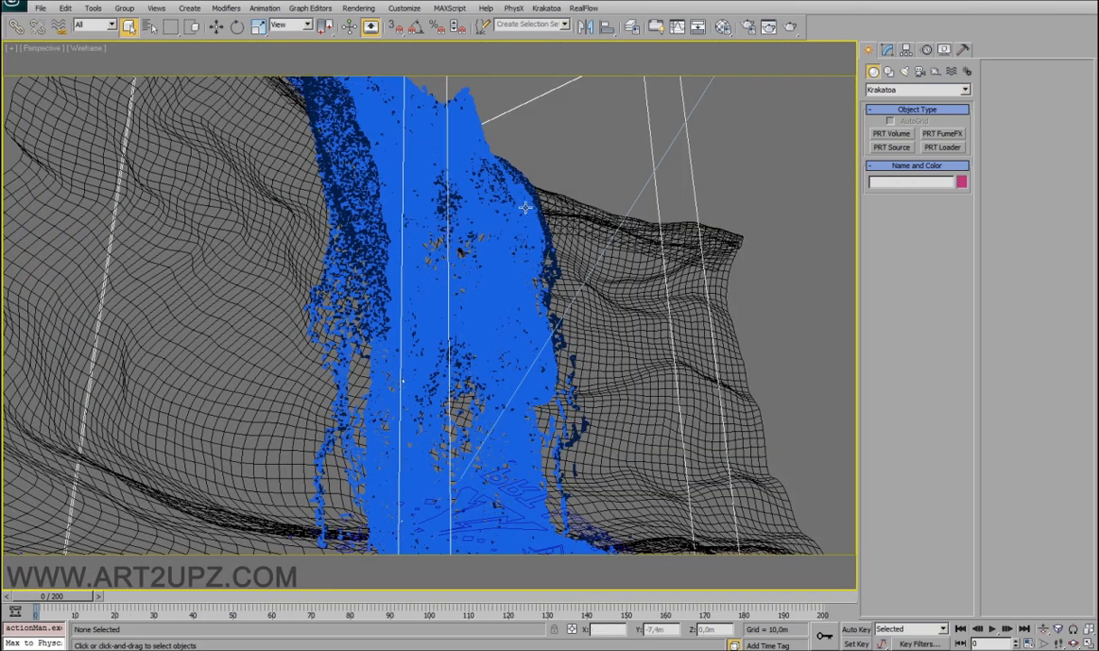
Switch from the camera to the Perspective view and look over the waterfall, terrain and camera setup.
key("p")
left_click(384, 493)
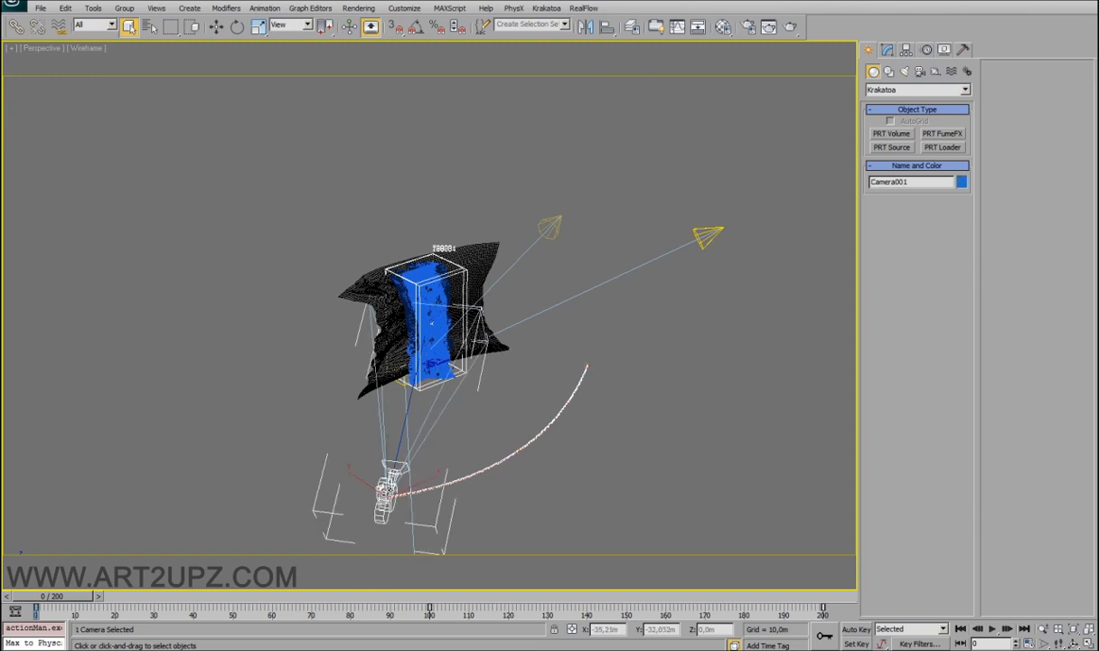
left_click(360, 376)
scroll(430, 306, "up", 10)
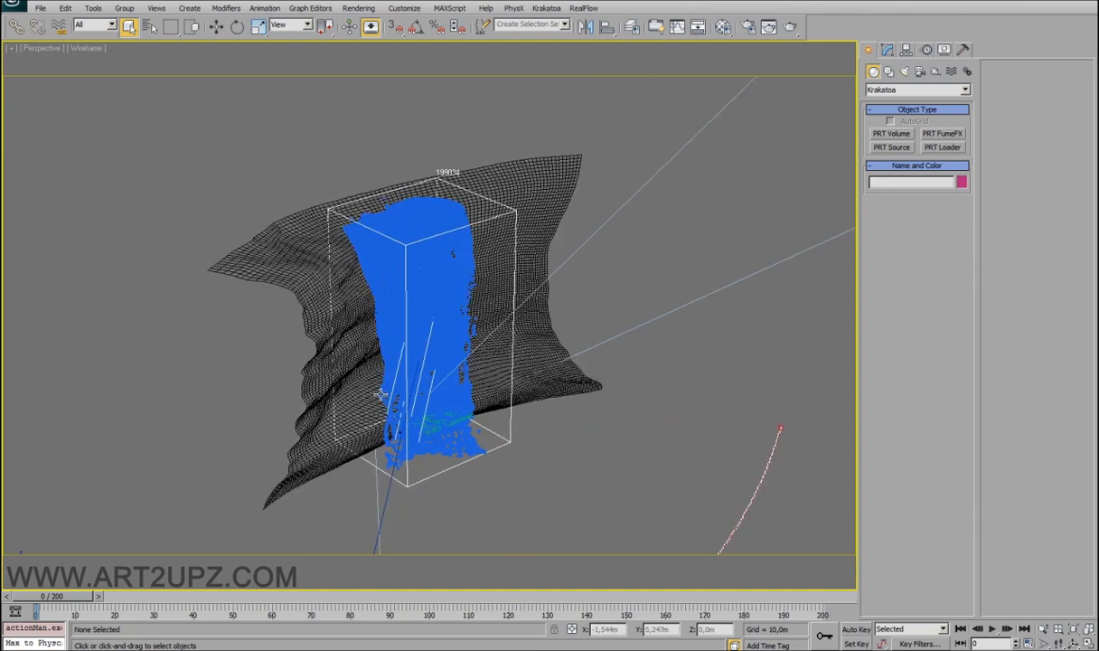
scroll(430, 305, "down", 8)
middle_click_drag(650, 506, 513, 431, "alt")
Hide PRT Loader001 and select the remaining PRT loader at the base of the waterfall.
left_click(463, 397)
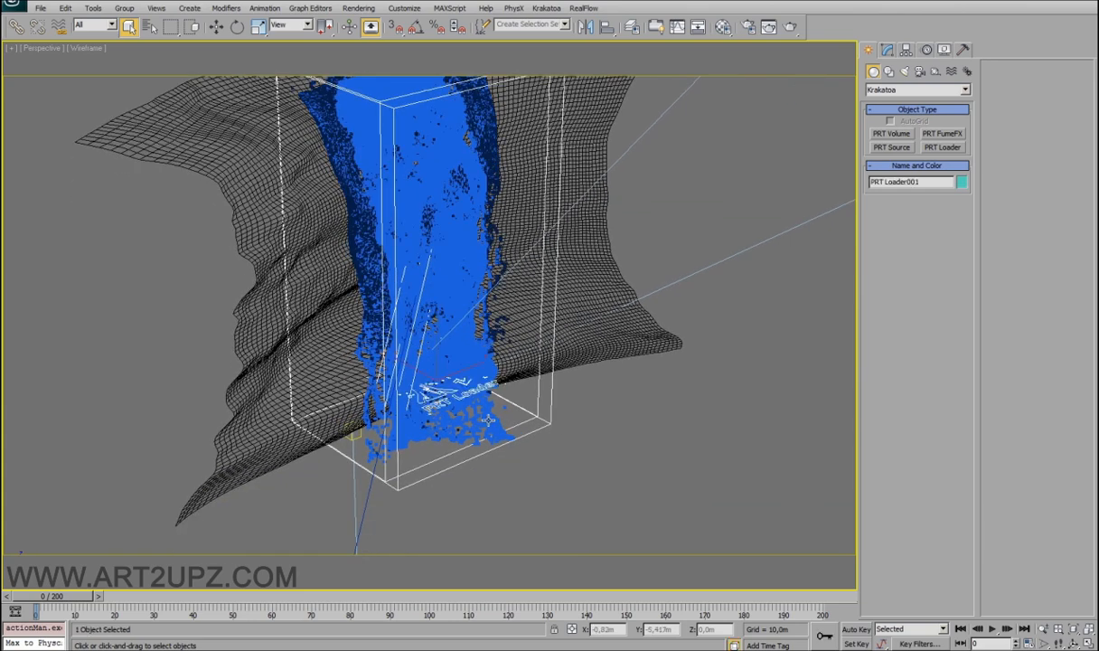
right_click(439, 364)
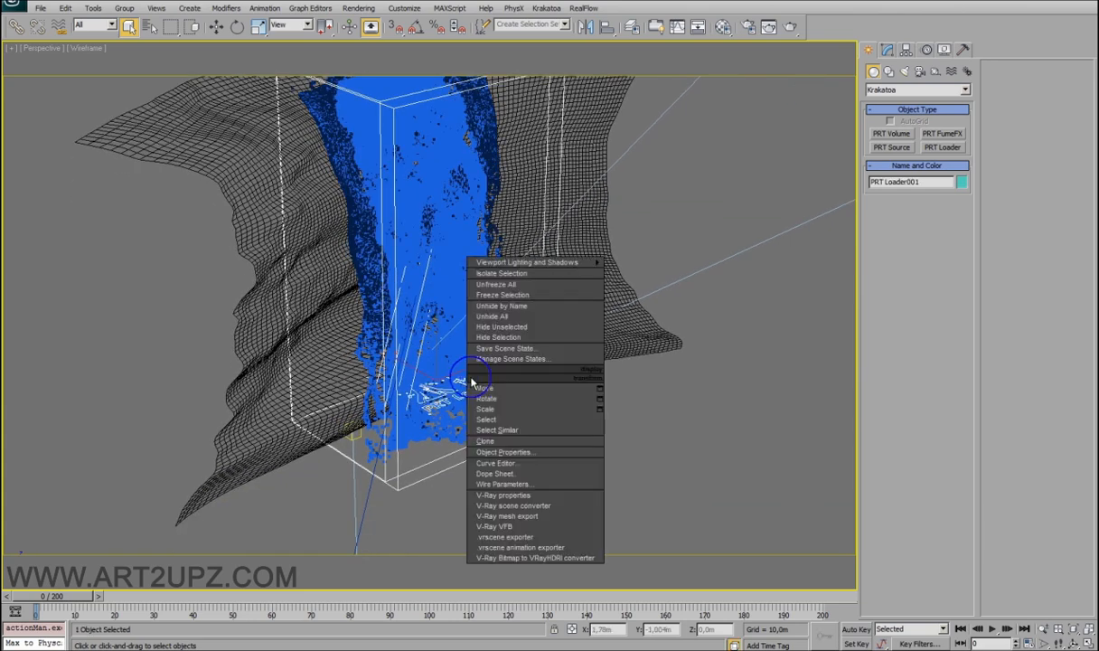
left_click(507, 336)
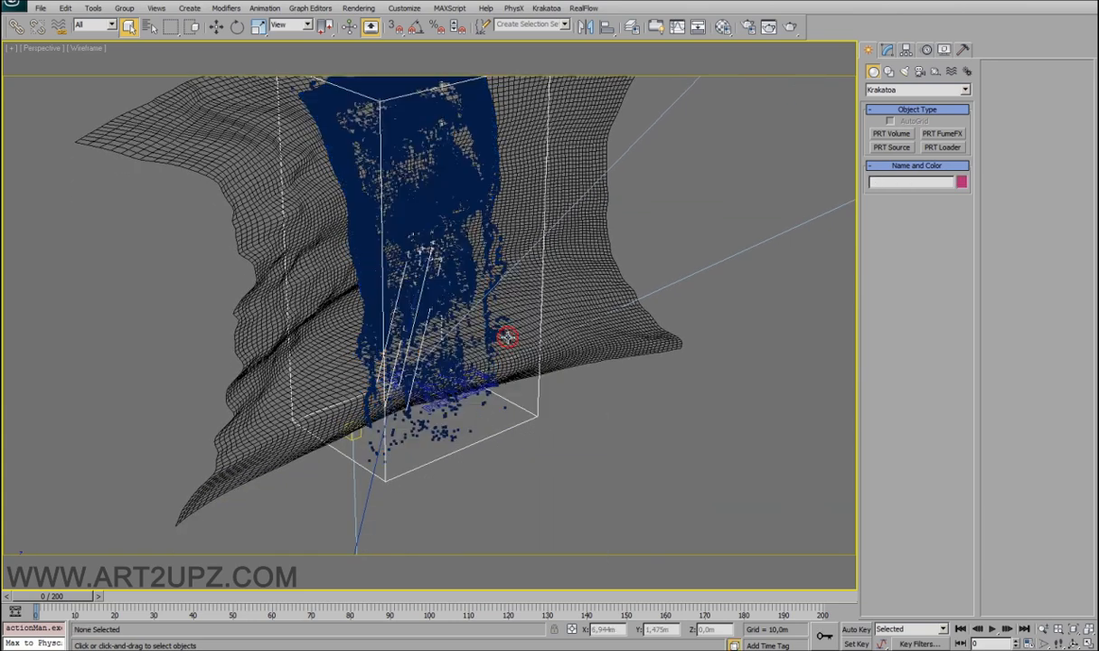
left_click(437, 429)
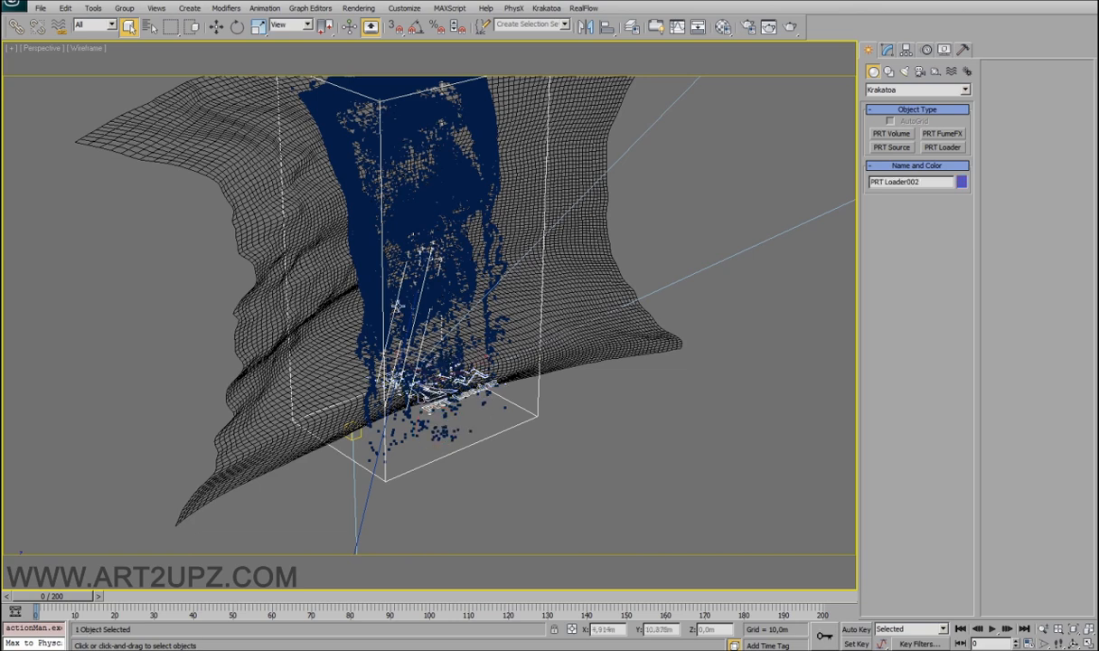
middle_click_drag(694, 363, 546, 447, "alt")
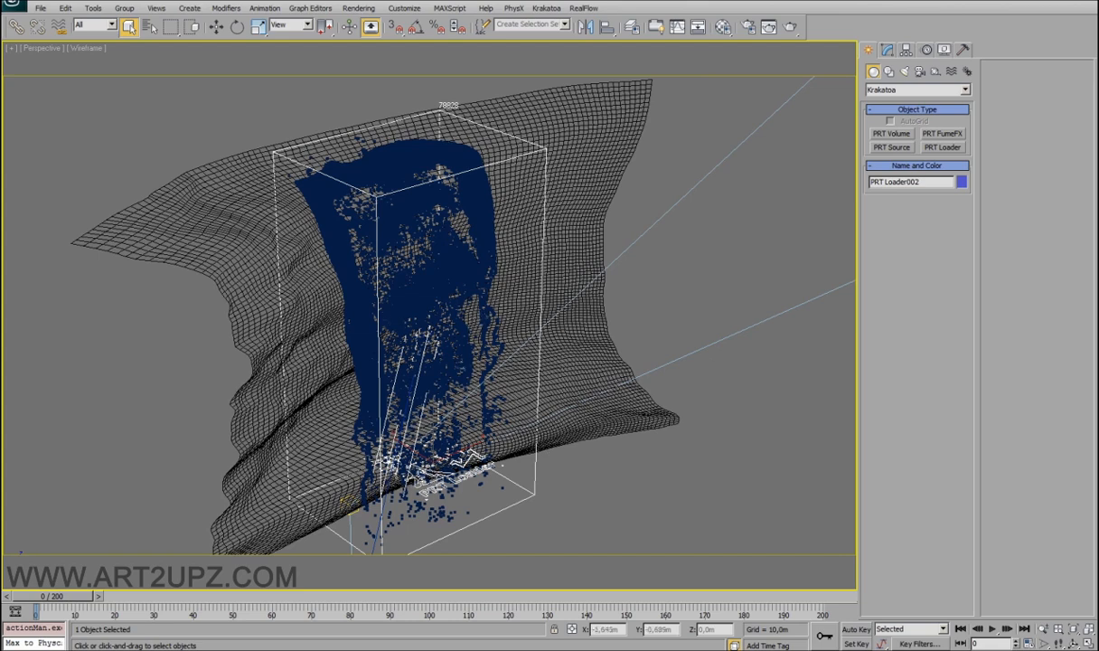
Open the Material Editor and examine the settings of Krakatoa materials 1 and 2.
left_click(723, 27)
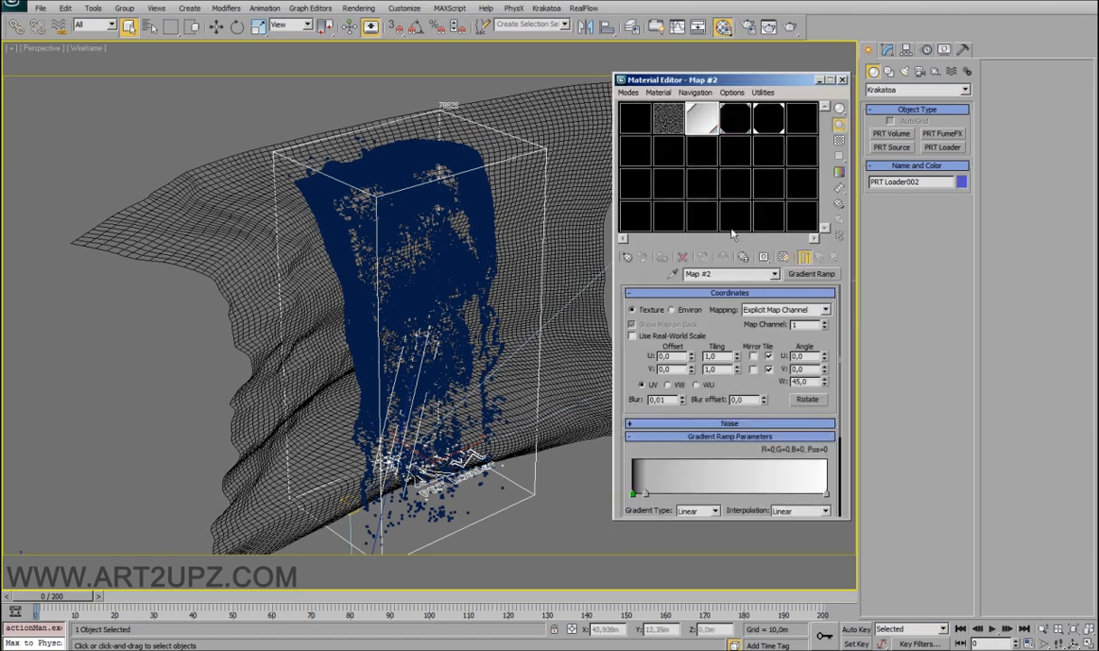
left_click(735, 117)
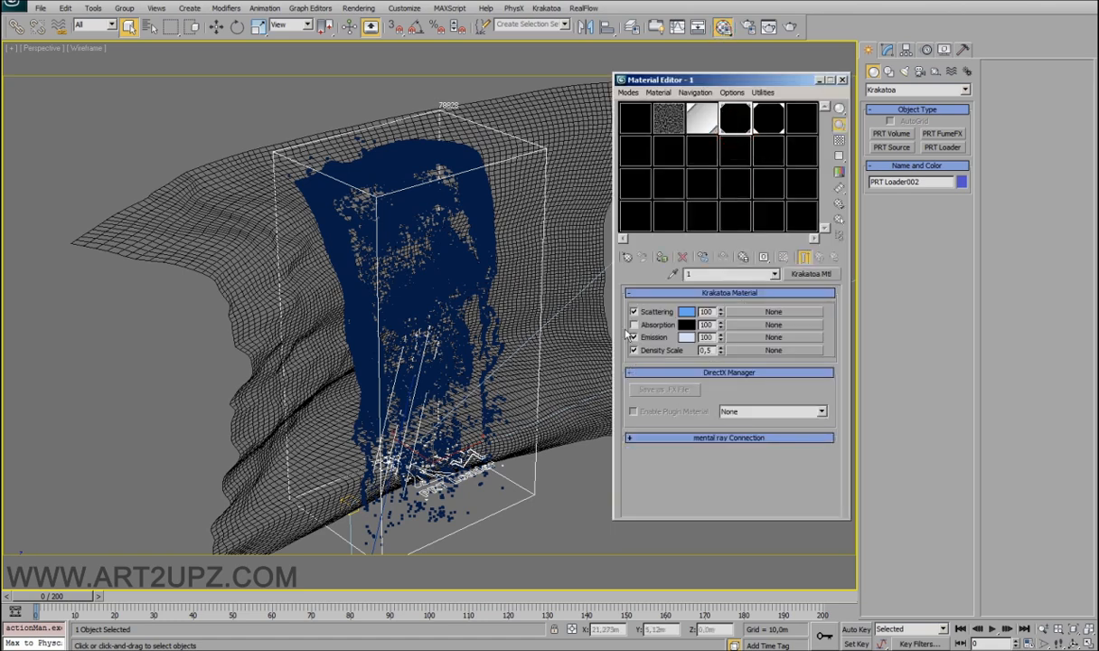
middle_click_drag(491, 294, 469, 210)
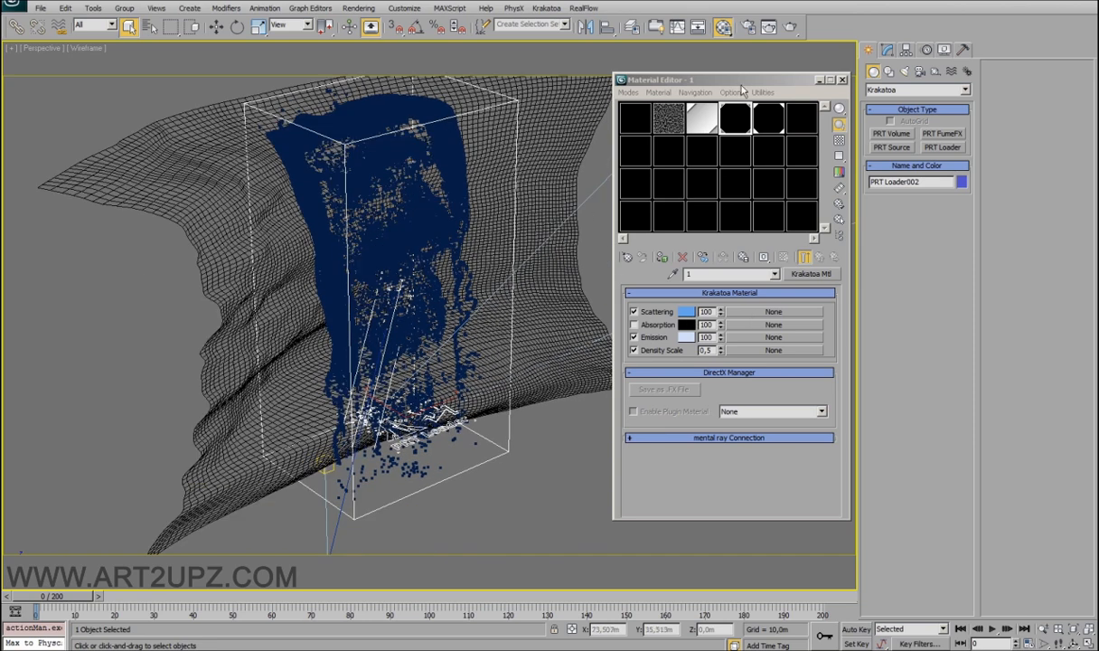
left_click(774, 133)
Unhide all hidden objects so both waterfall particle loaders are shown together.
right_click(540, 354)
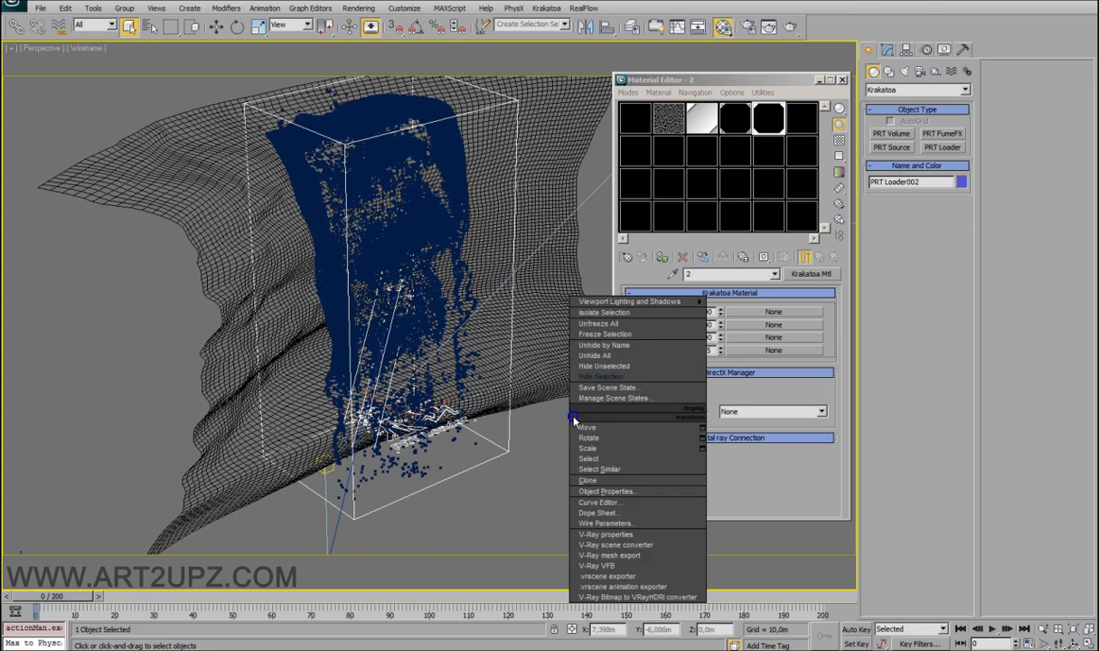
left_click(623, 364)
middle_click_drag(443, 376, 444, 315, "alt")
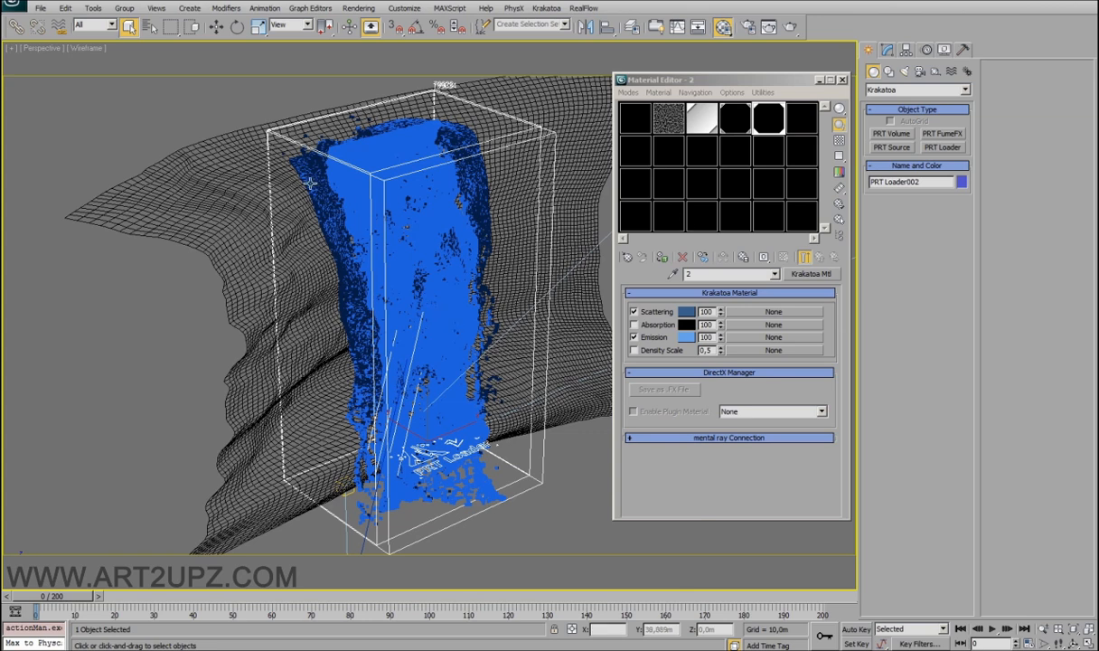
middle_click_drag(447, 348, 466, 346, "alt")
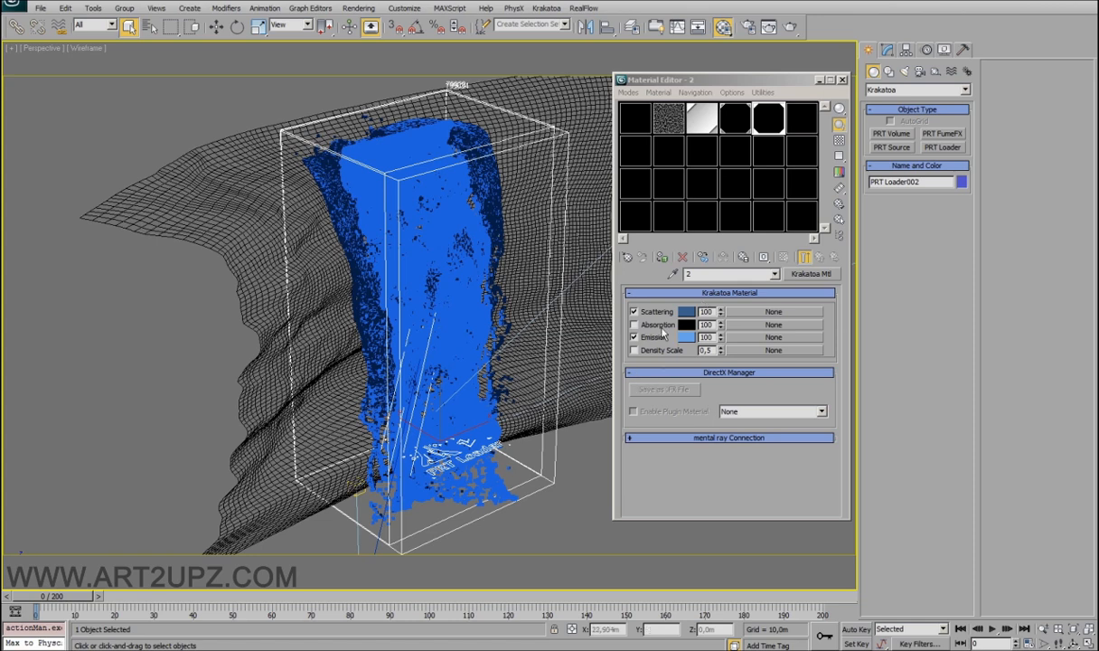
Open the Krakatoa primary floater from the render setup and bring up the Global Render Values.
left_click(746, 26)
left_click(67, 102)
left_click(125, 102)
left_click(67, 103)
left_click(95, 149)
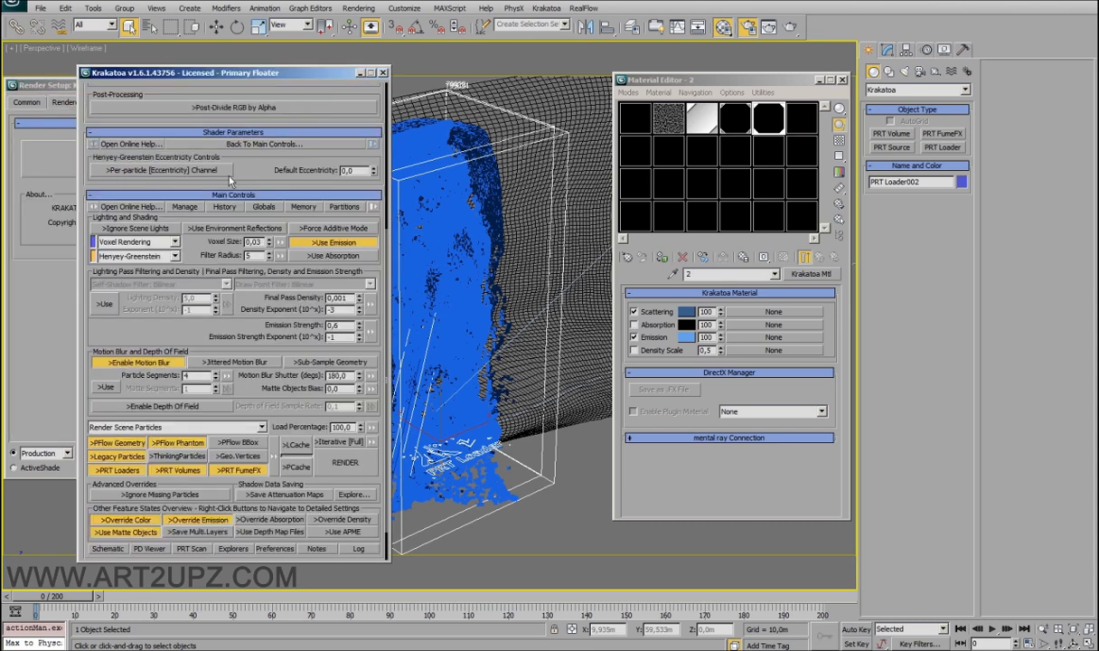
scroll(220, 312, "up", 12)
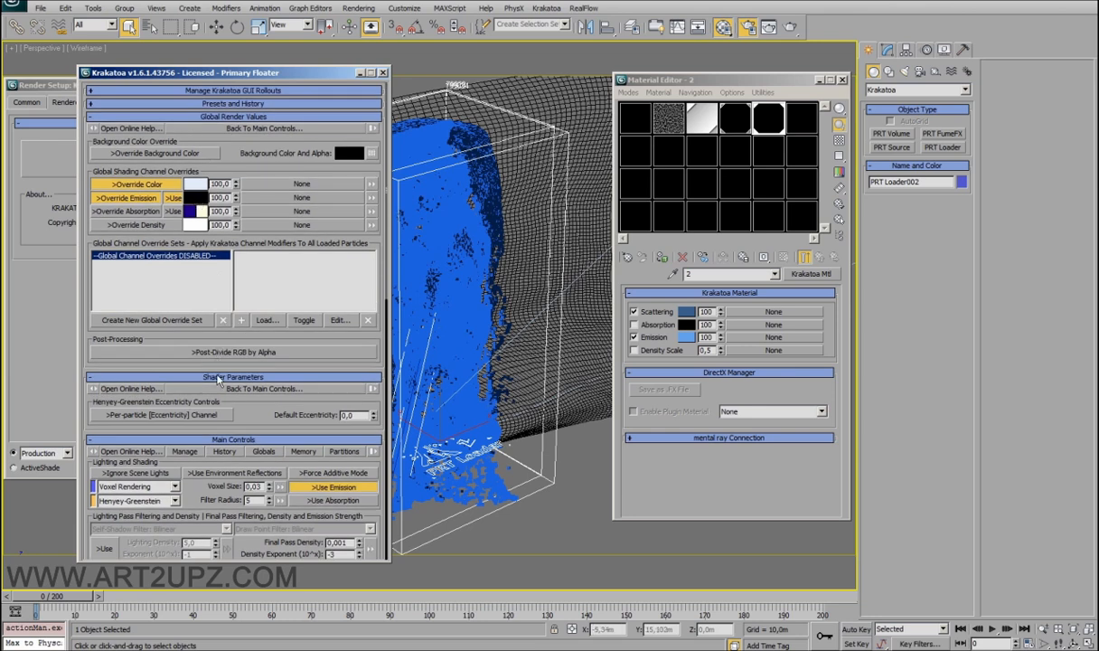
Collapse the Main Controls, Shader Parameters and Matte Objects sections of the Krakatoa floater, leaving Global Render Values open.
left_click(217, 440)
left_click(220, 376)
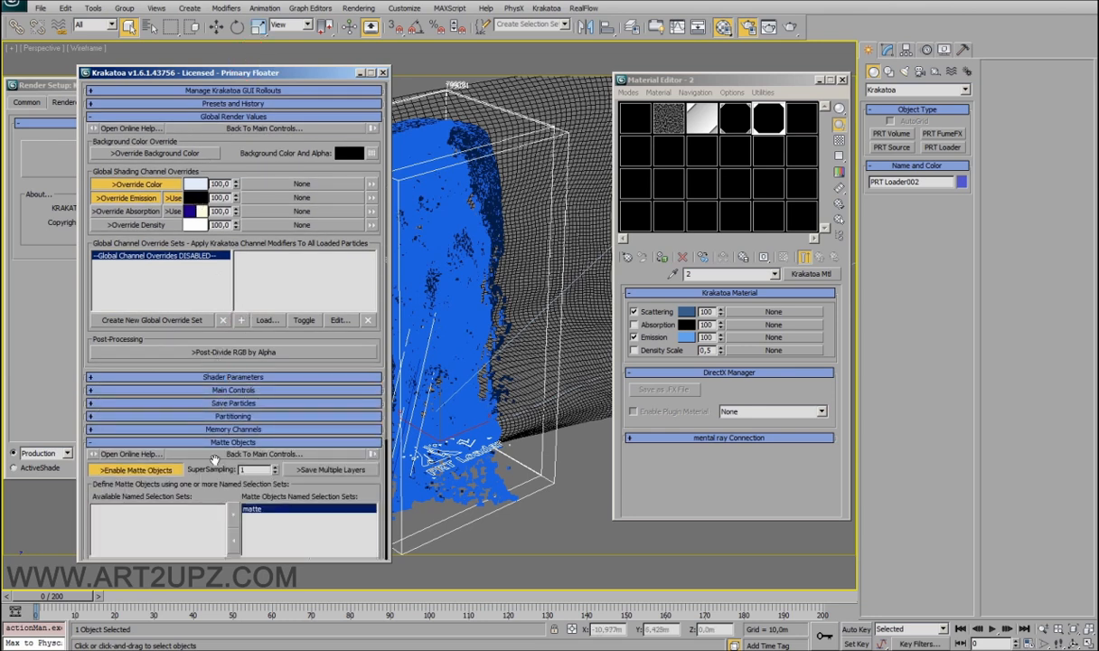
left_click(217, 443)
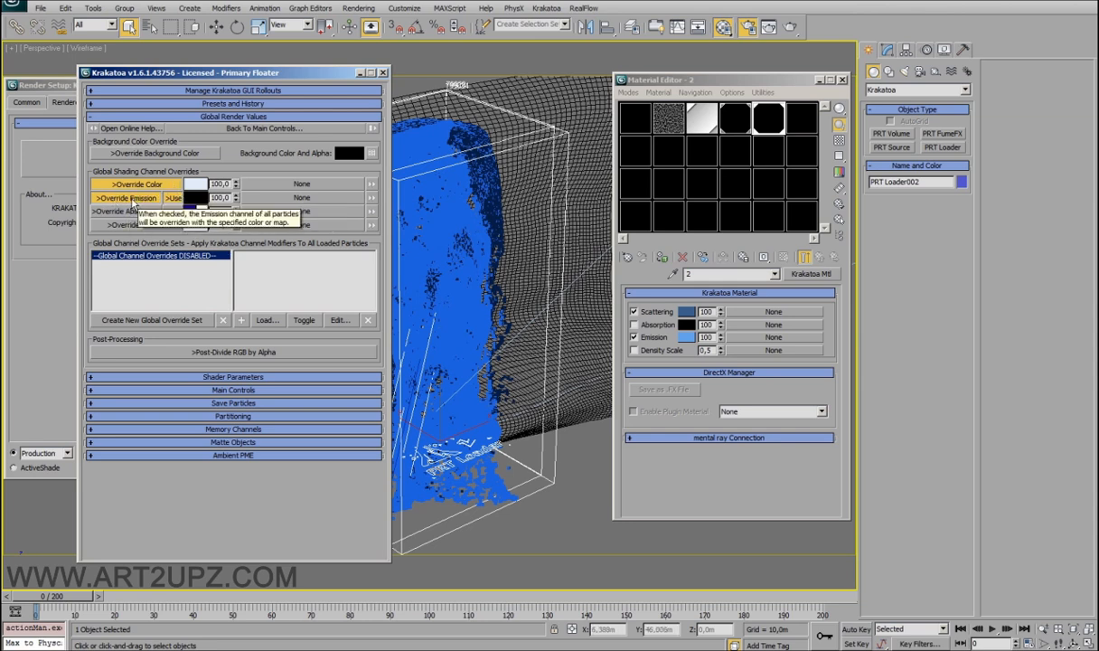
middle_click_drag(471, 233, 498, 312, "alt")
scroll(497, 312, "down", 4)
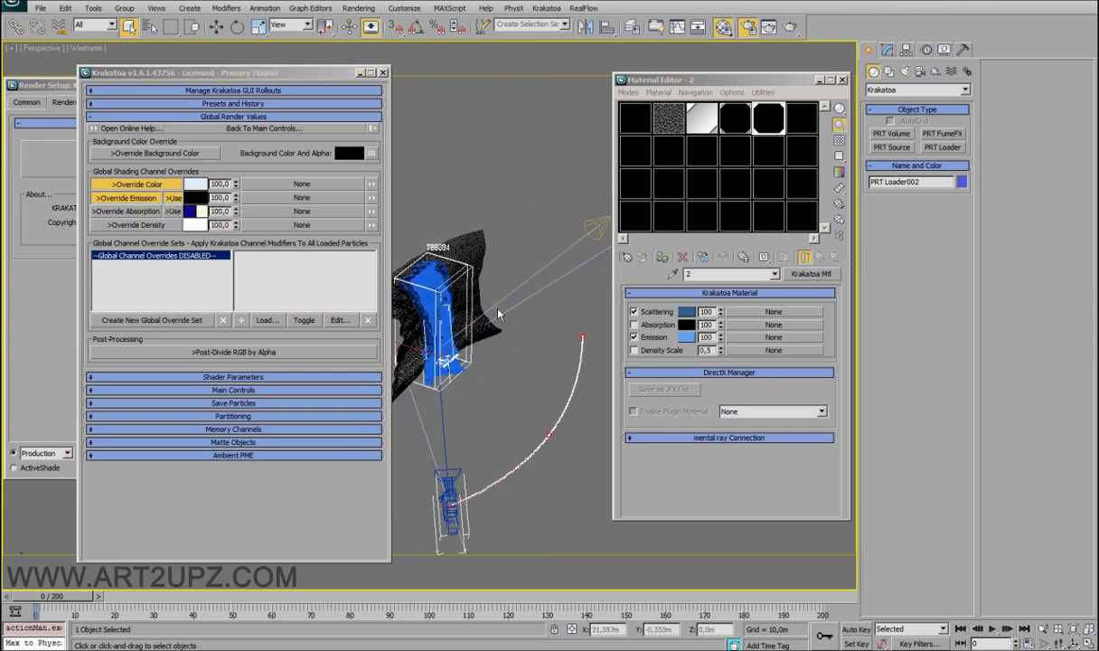
Select the Spot001 light and switch the viewport to the Camera001 view.
left_click(530, 262)
middle_click_drag(531, 351, 376, 303, "alt")
middle_click_drag(434, 353, 524, 340, "alt")
scroll(477, 352, "up", 6)
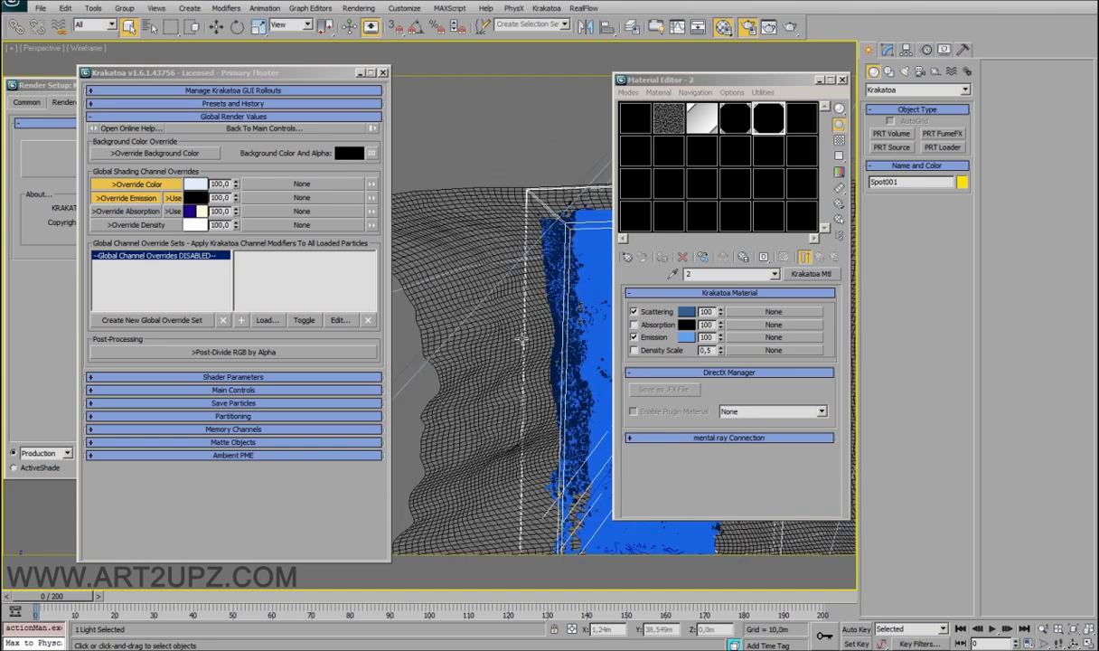
key("c")
Set the render time output to a single frame and render the Camera001 view at 1280 x 720.
left_click(60, 88)
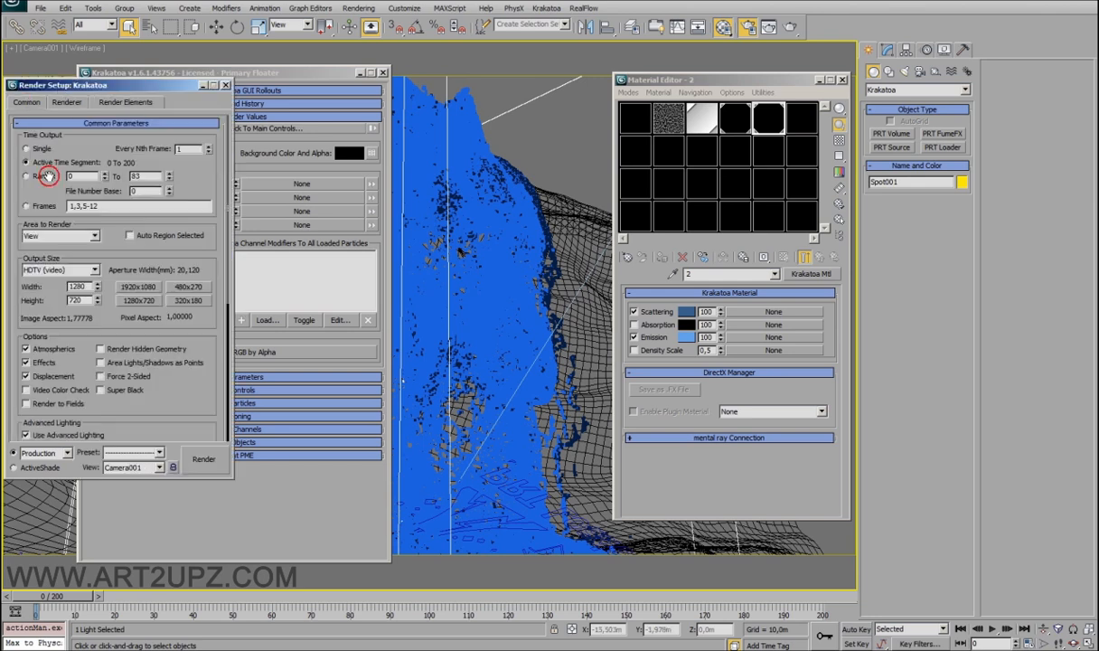
scroll(188, 348, "down", 5)
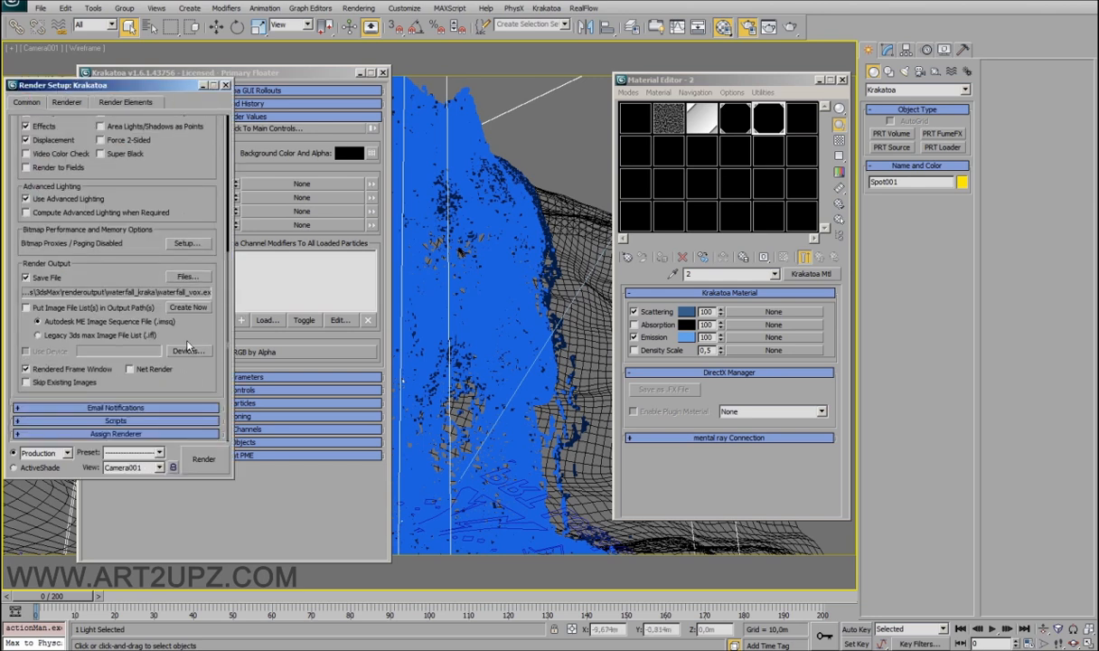
scroll(192, 271, "up", 5)
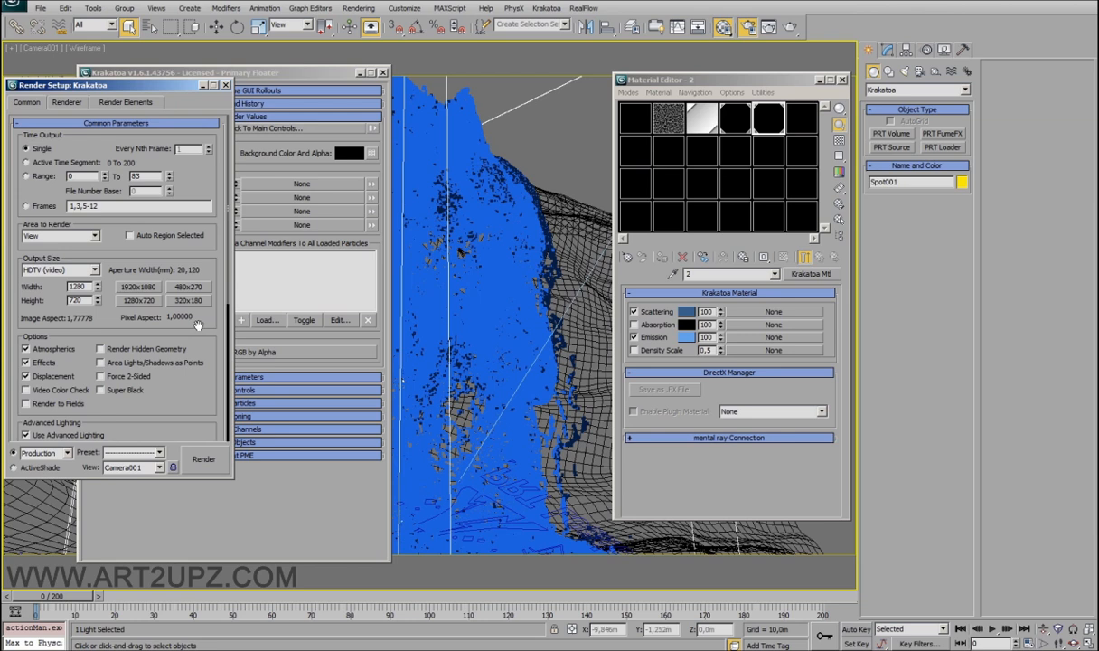
left_click(204, 458)
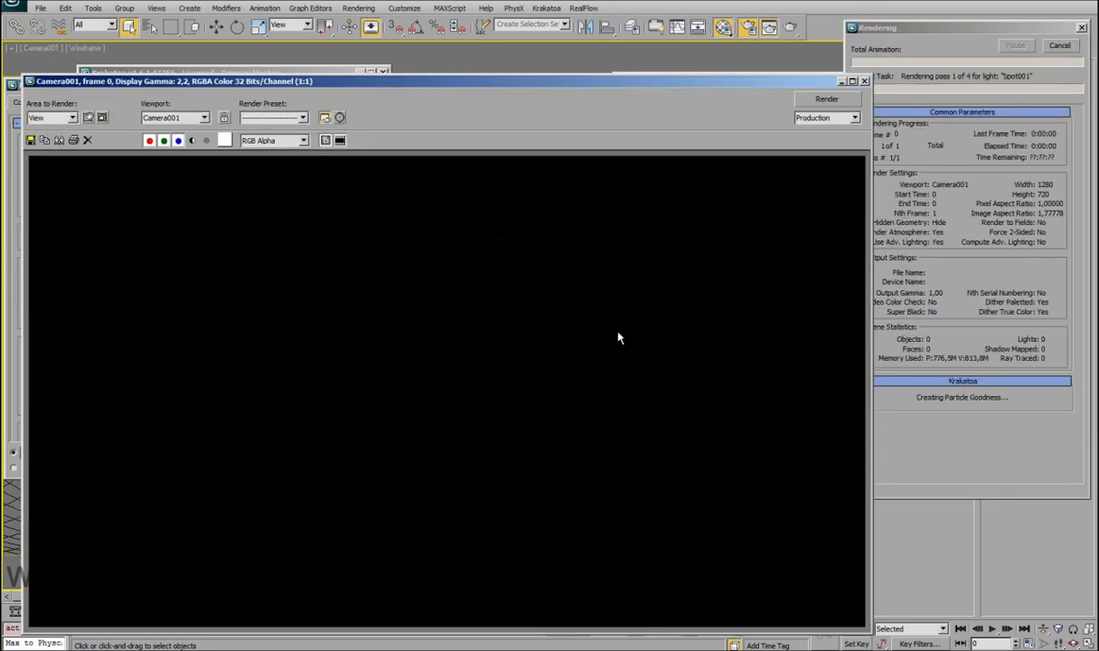
Arrange the rendering windows, then enlarge the rendered frame and magnify it to 2:1 to inspect the waterfall.
left_click_drag(589, 86, 722, 33)
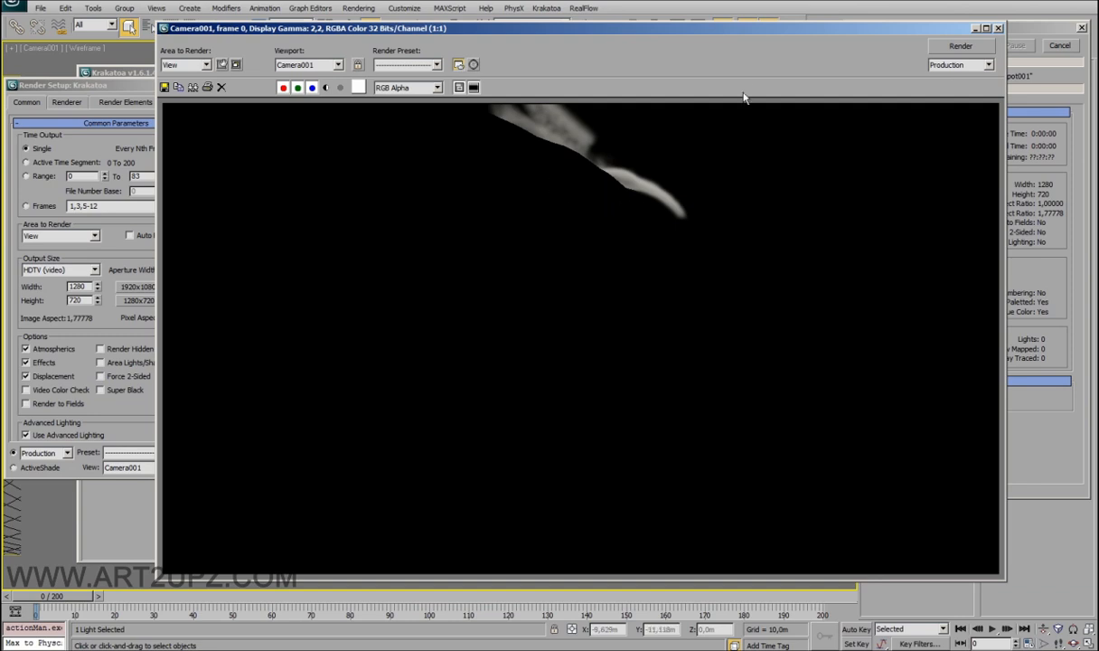
left_click_drag(760, 37, 641, 41)
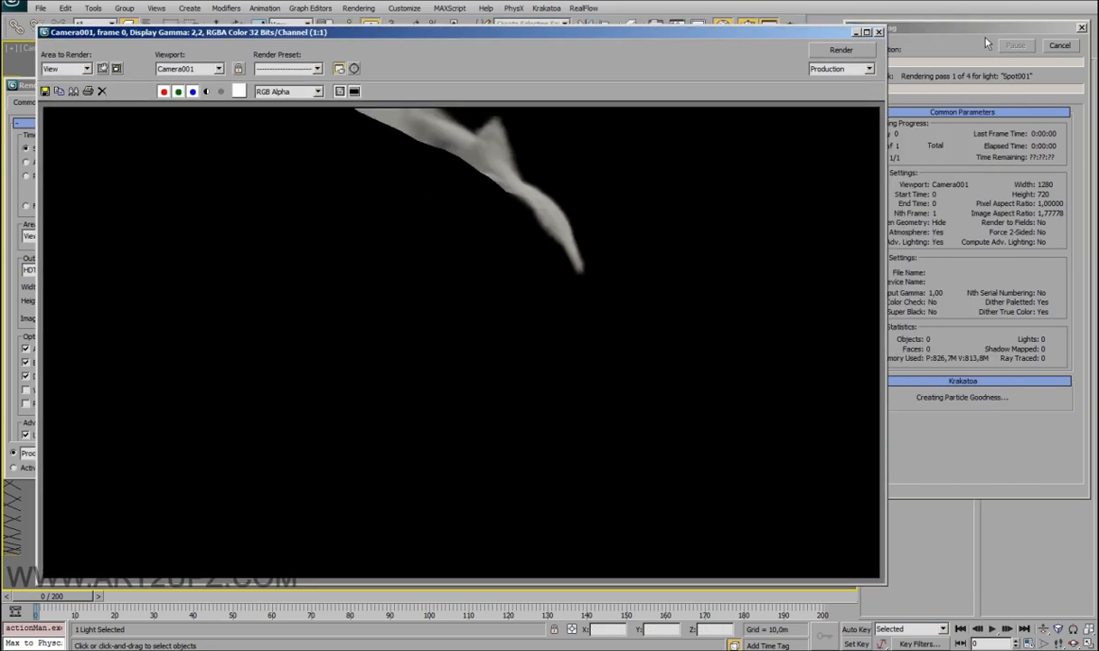
left_click_drag(979, 35, 976, 45)
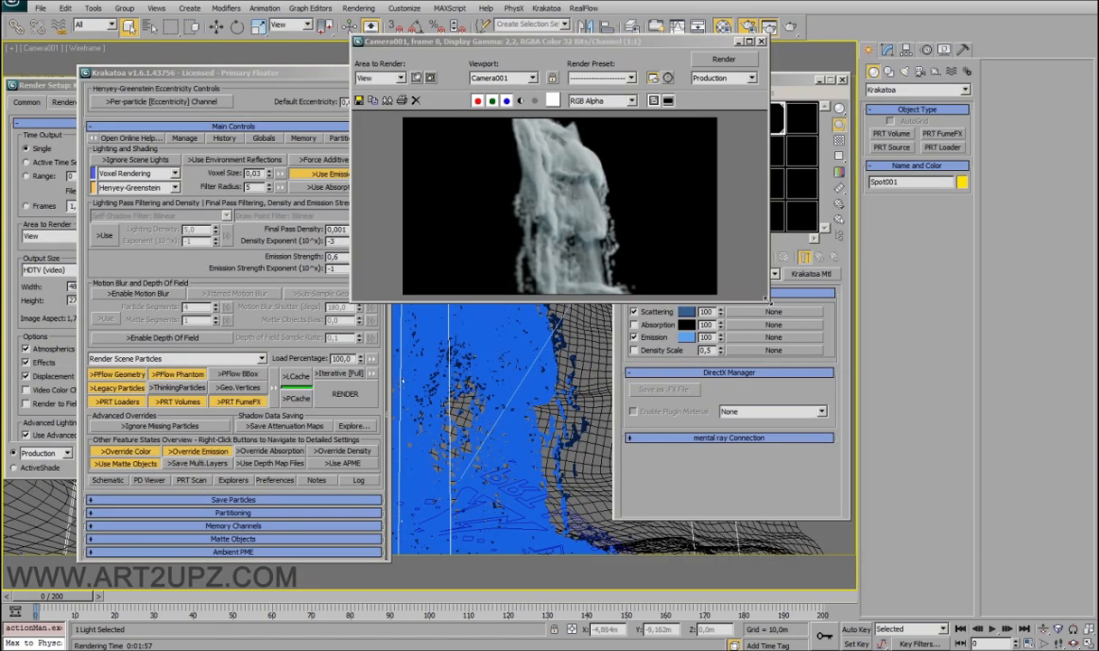
left_click_drag(770, 303, 1010, 583)
scroll(734, 350, "up", 1)
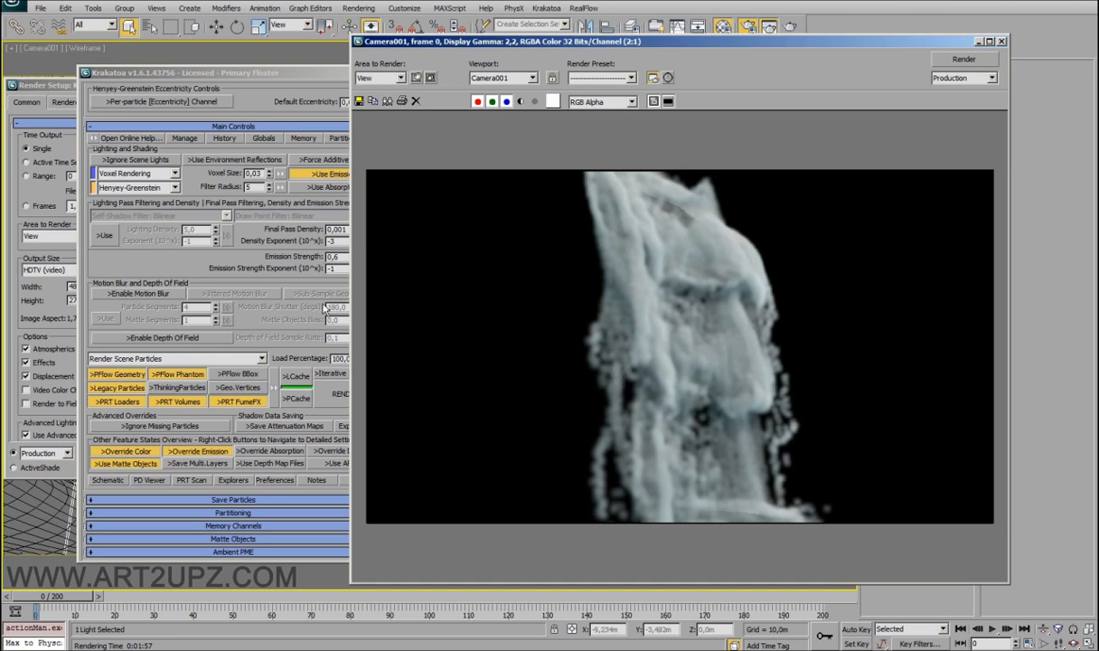
Try Particle Rendering as the Krakatoa render mode and return it to Voxel Rendering.
left_click(219, 190)
scroll(231, 279, "up", 3)
scroll(231, 278, "up", 1)
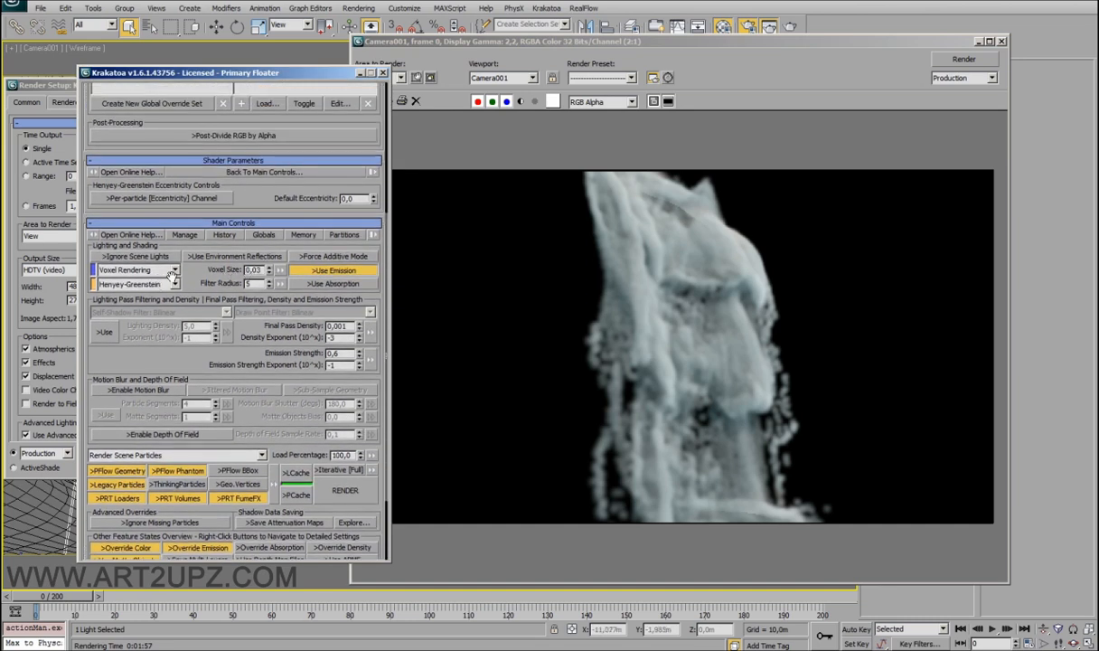
left_click(174, 271)
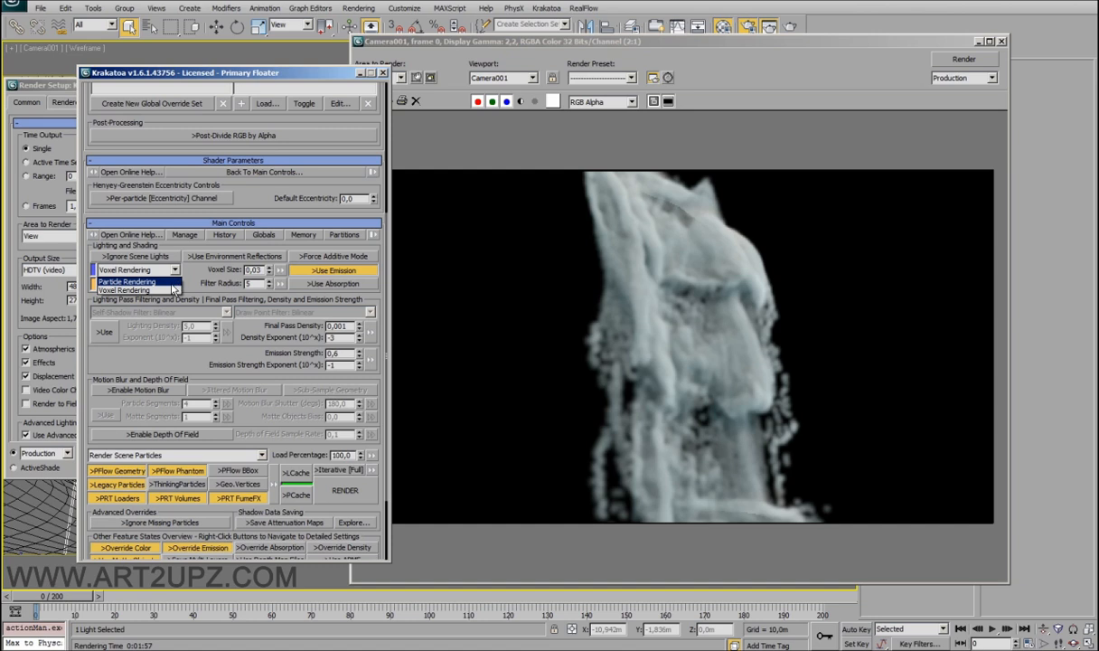
left_click(128, 281)
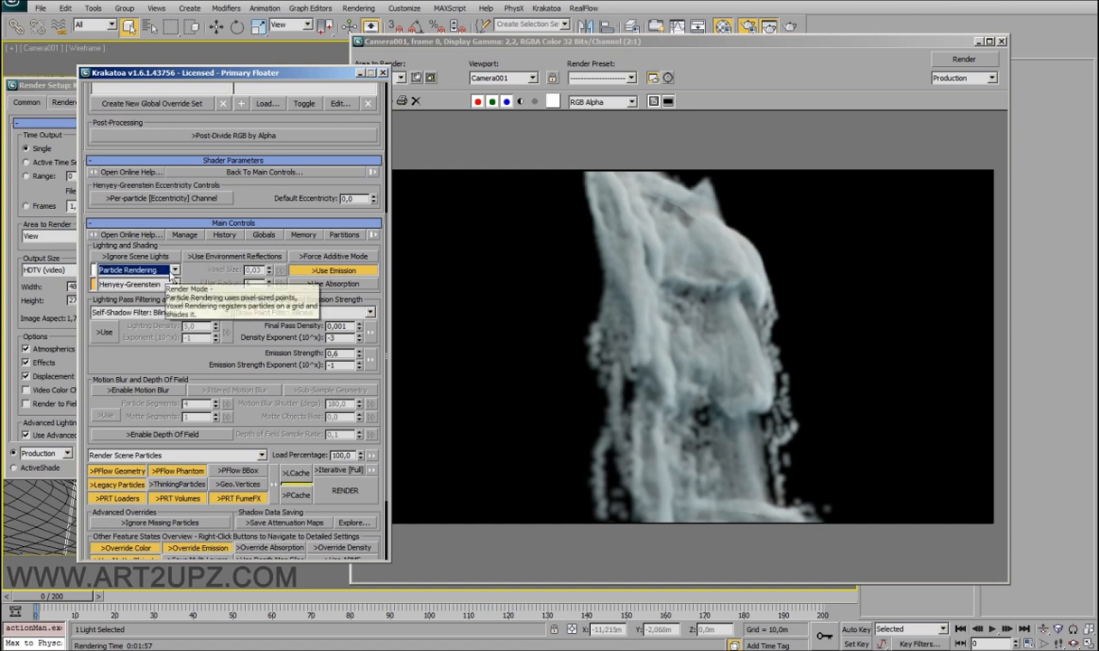
left_click(170, 270)
left_click(171, 288)
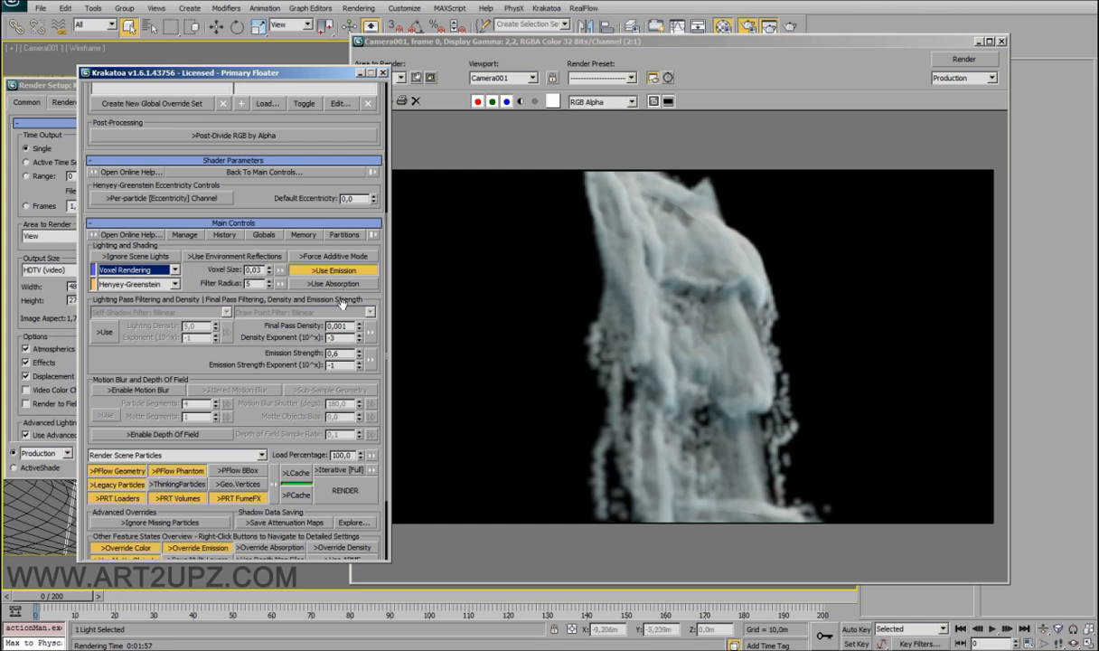
Turn off Use Emission and run a test render of the camera view with a voxel size of 0,1.
left_click(316, 273)
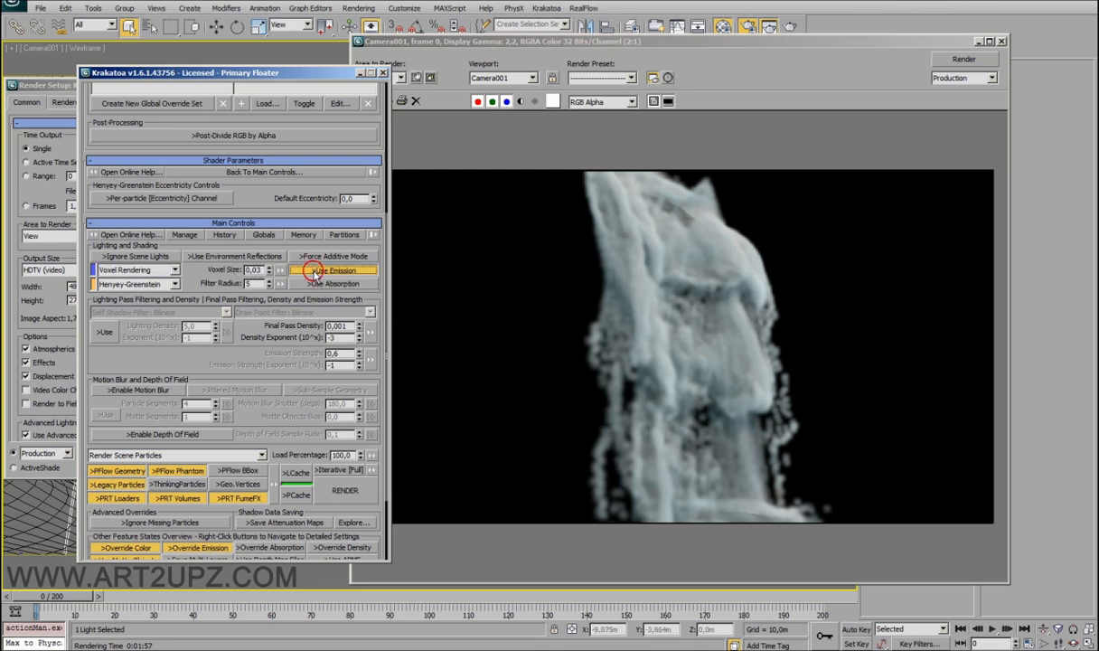
double_click(254, 269)
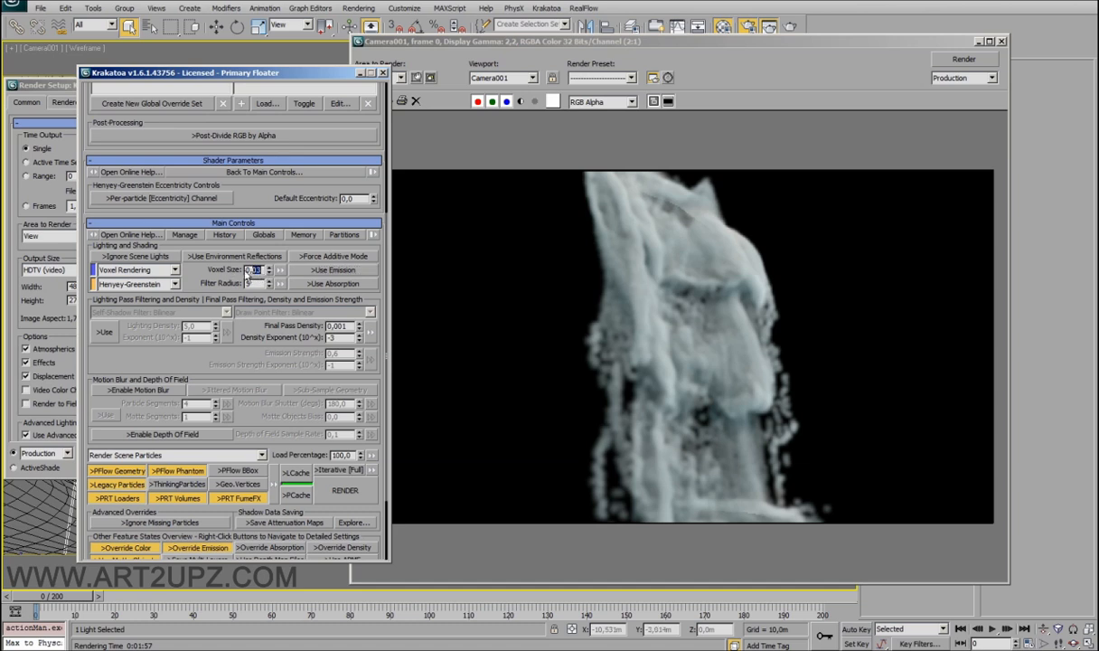
left_click(263, 269)
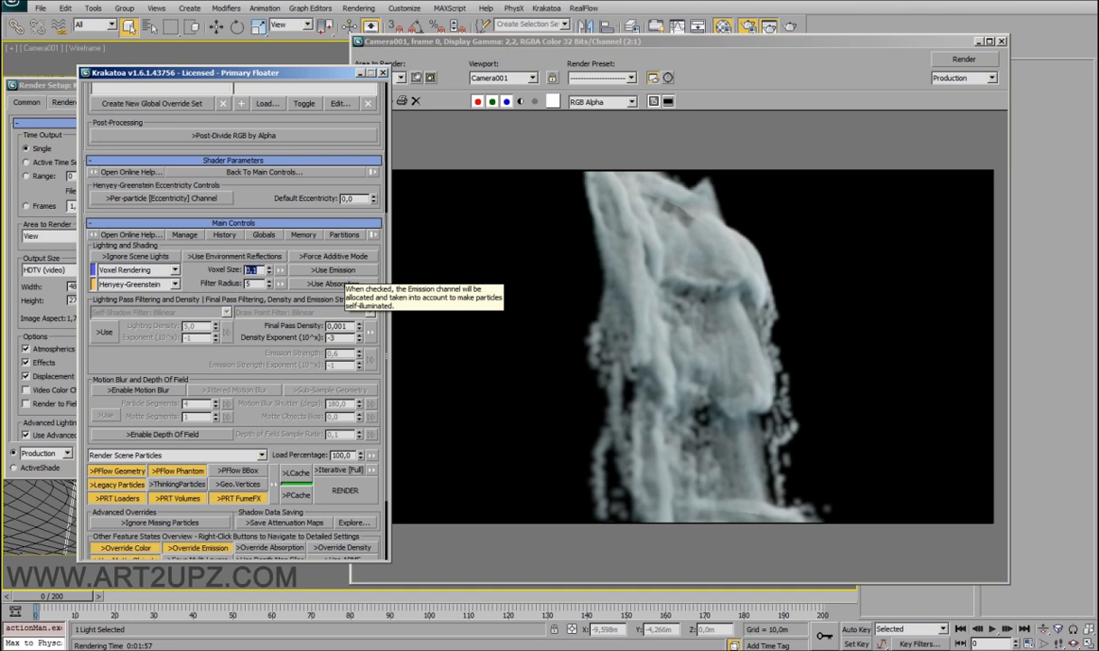
left_click(944, 59)
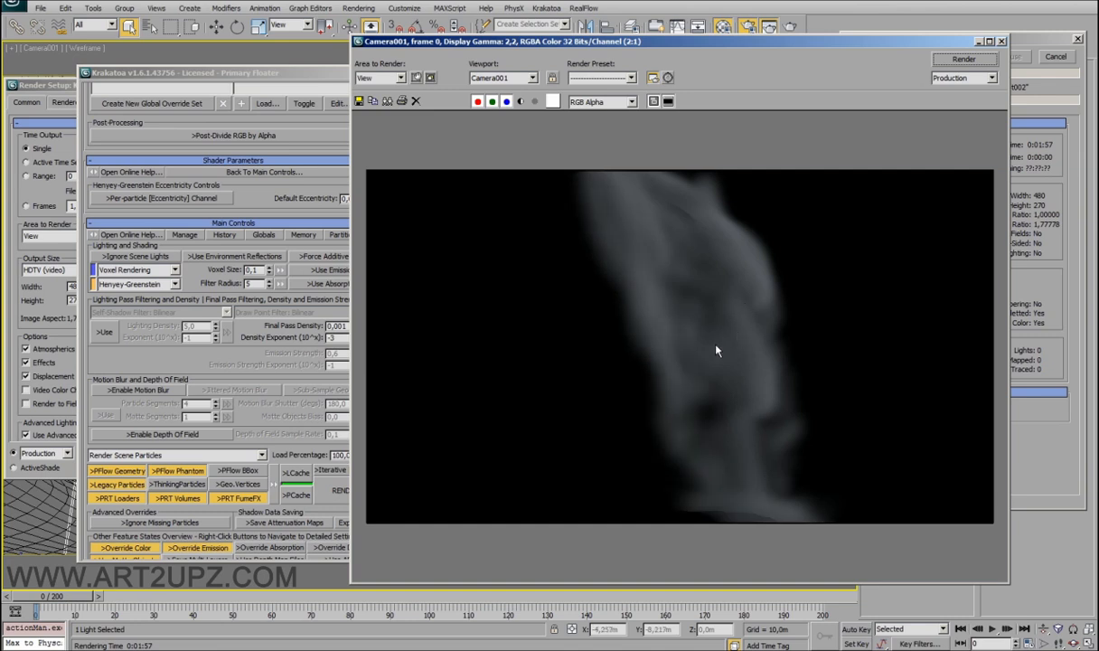
left_click(1055, 57)
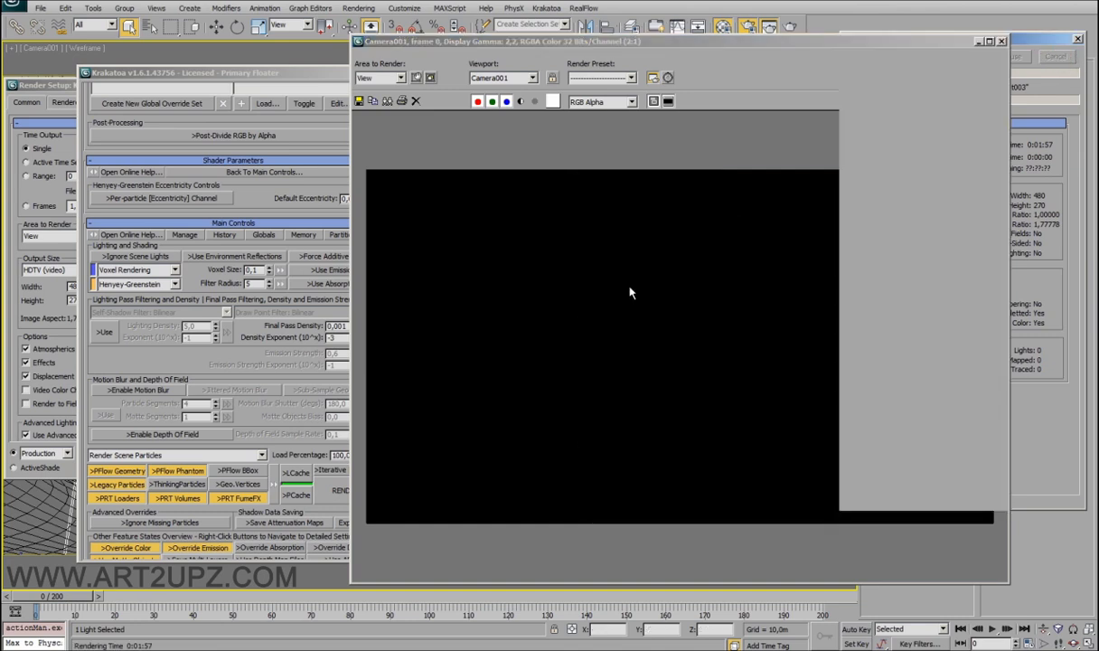
Set the voxel size to 0,01 and render the camera view again.
left_click(275, 310)
double_click(252, 269)
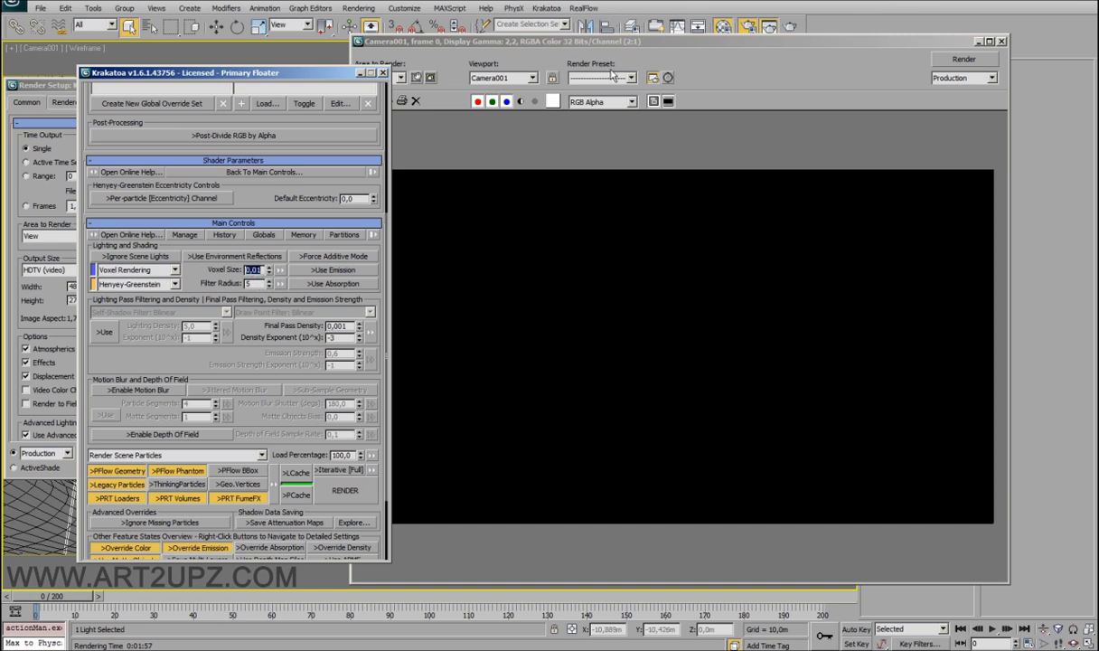
left_click(944, 58)
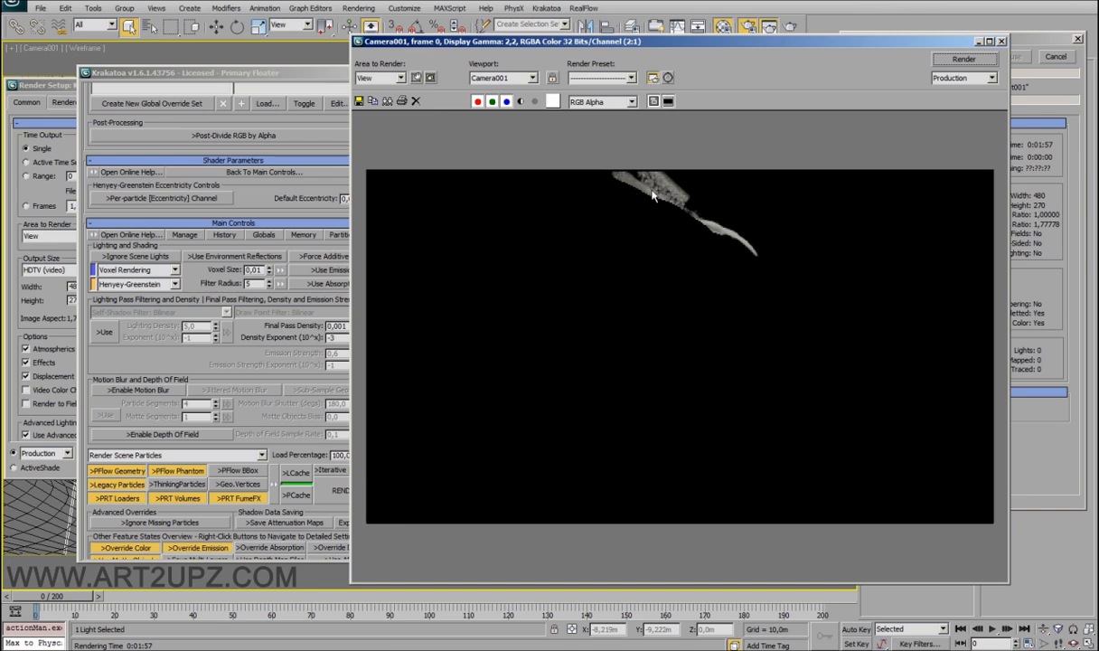
left_click_drag(834, 39, 792, 32)
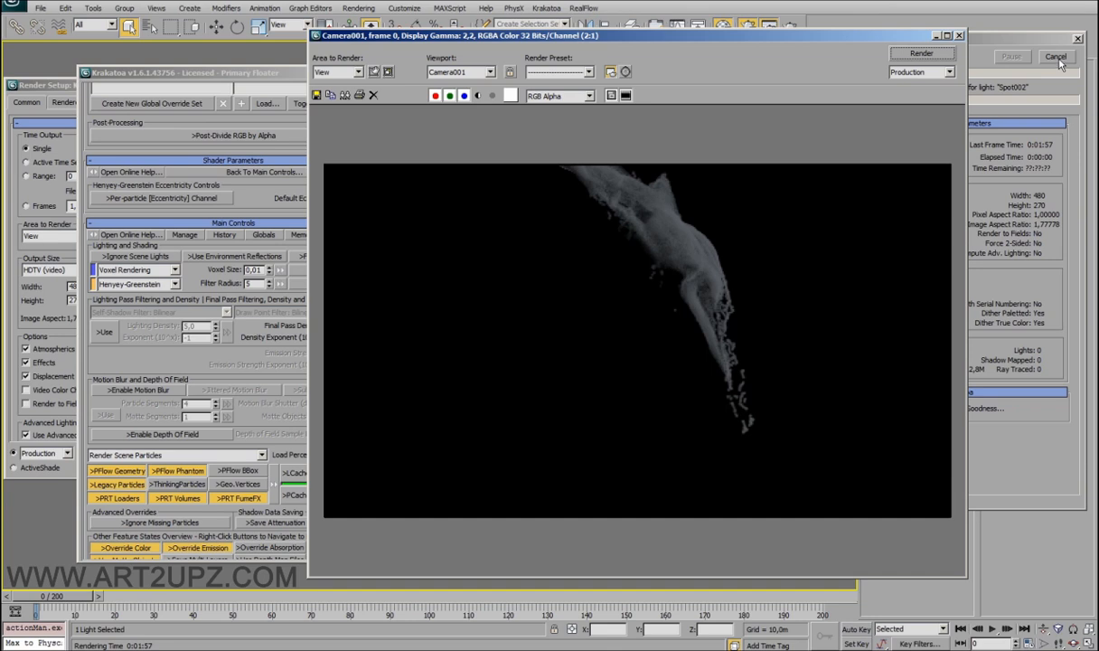
Stop the render and clone the rendered frame into a separate window placed aside for comparison.
left_click(1057, 57)
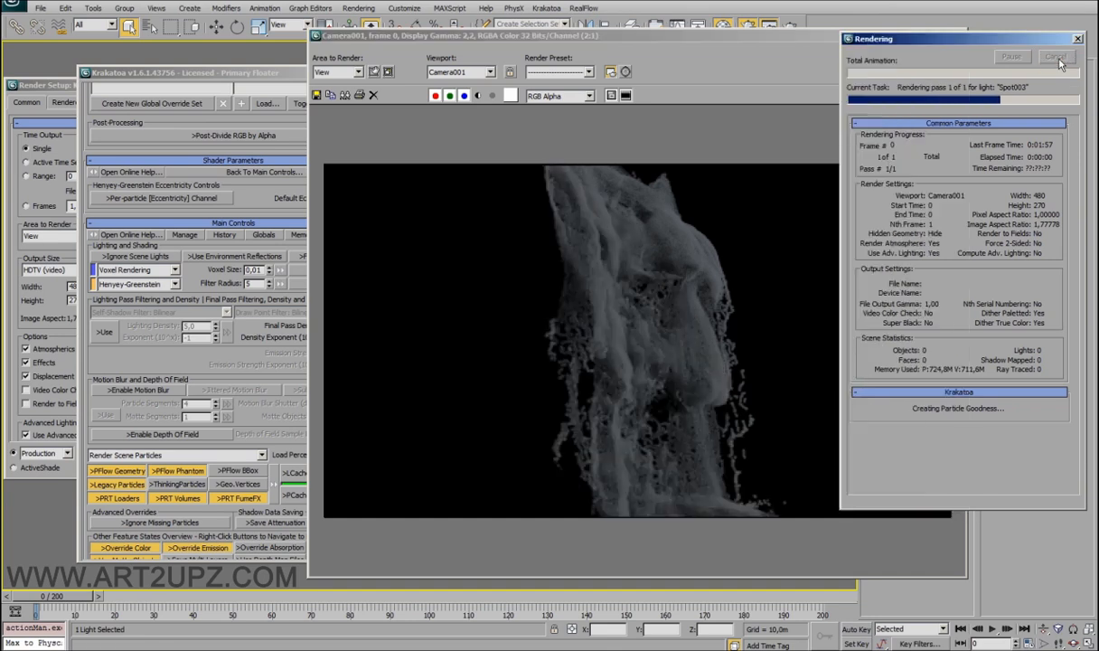
left_click(331, 95)
mouse_move(540, 90)
left_mouse_down()
mouse_move(841, 90)
mouse_move(737, 94)
left_mouse_up()
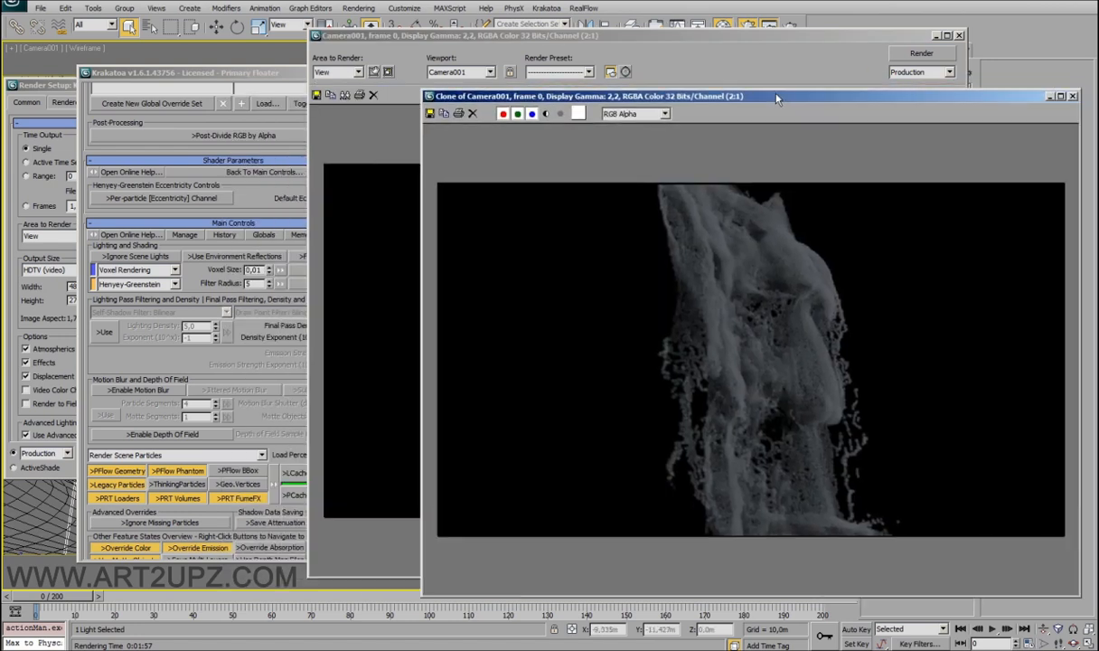
Test a filter radius of 10 by rendering beside the cloned frame, then close the test render.
left_click(255, 305)
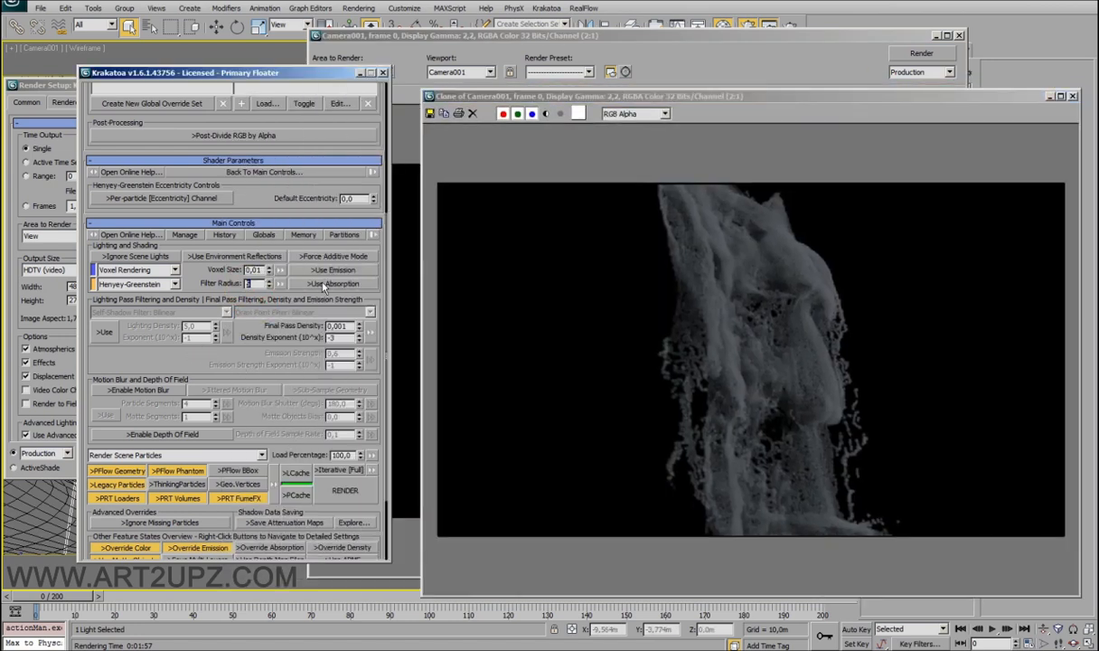
type("10")
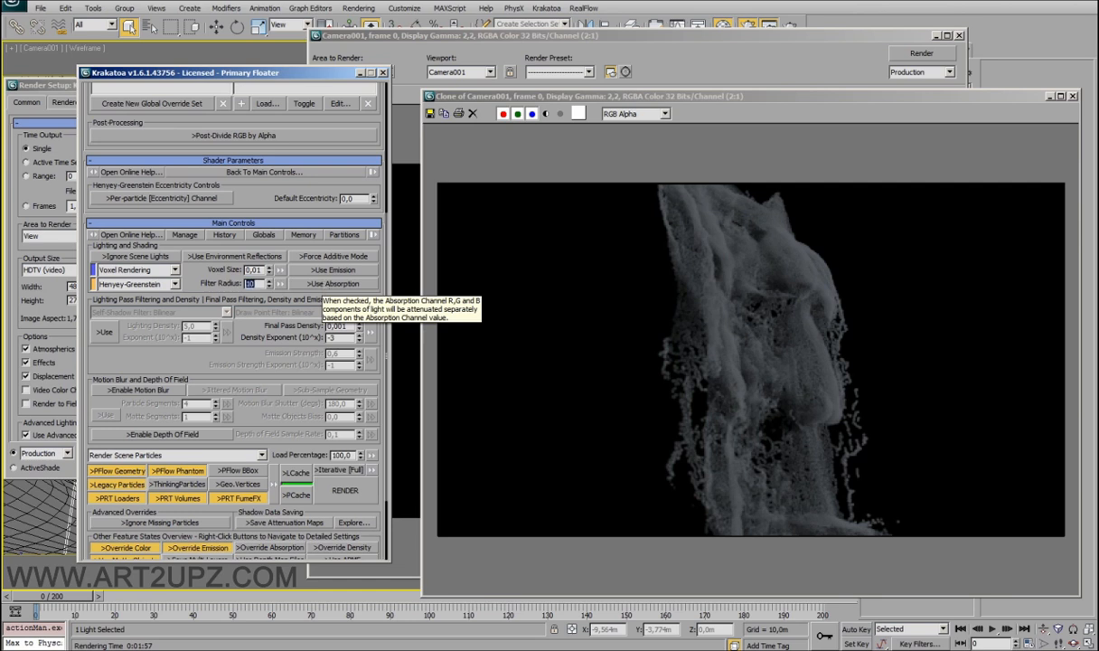
left_click(921, 54)
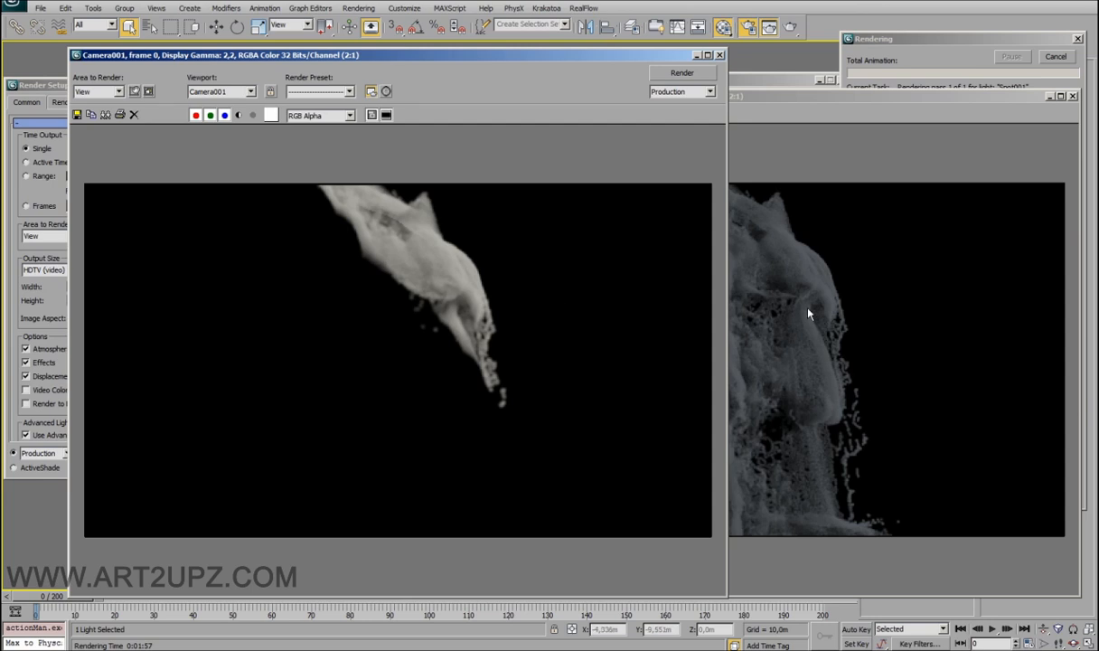
left_click_drag(729, 284, 576, 287)
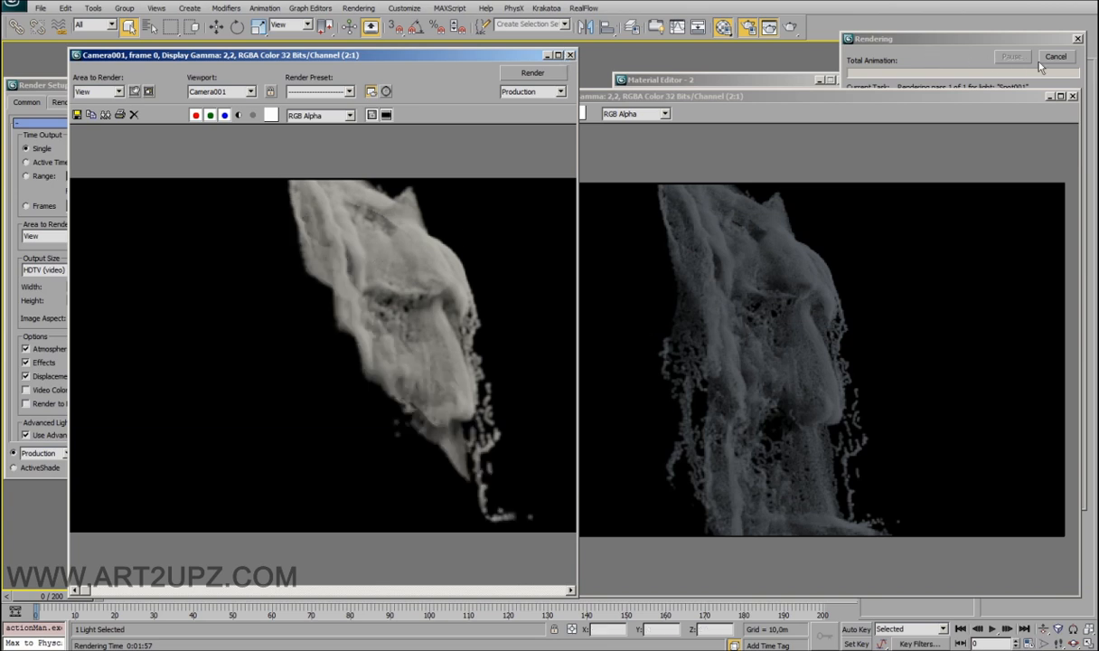
left_click(702, 157)
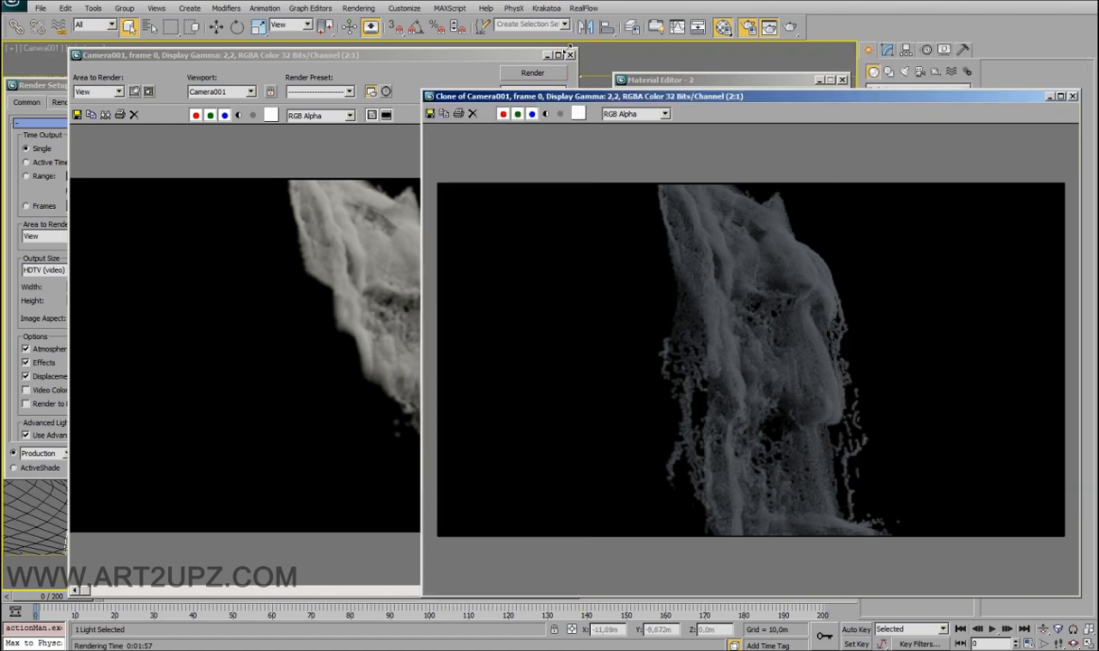
left_click(569, 54)
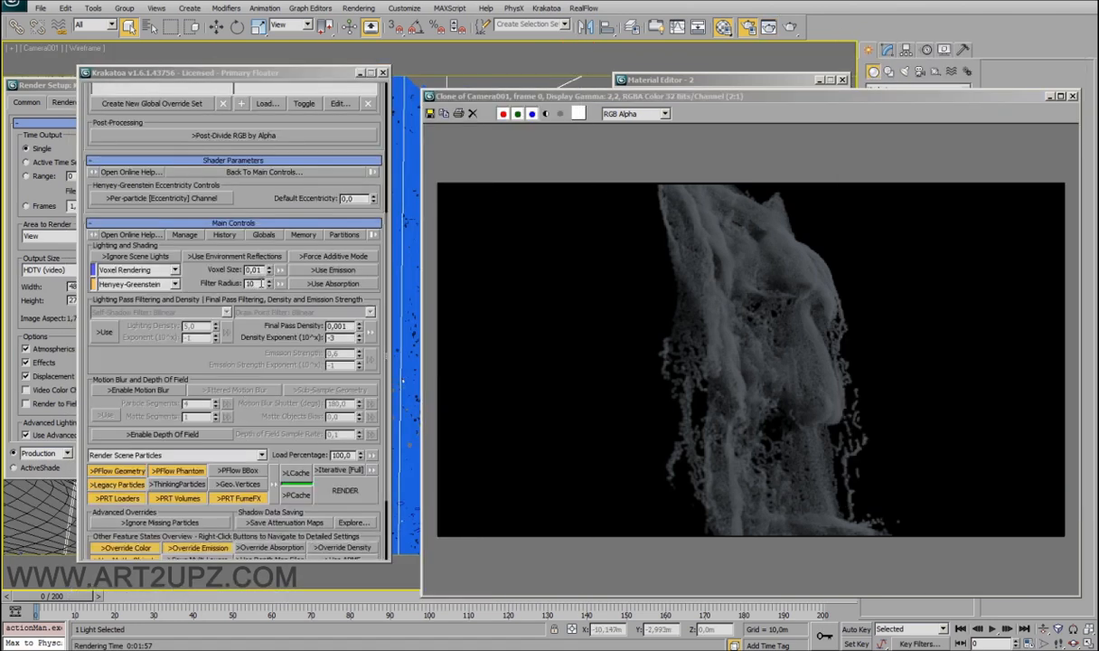
Set the filter radius to 5 and the voxel size to 0,03.
double_click(260, 282)
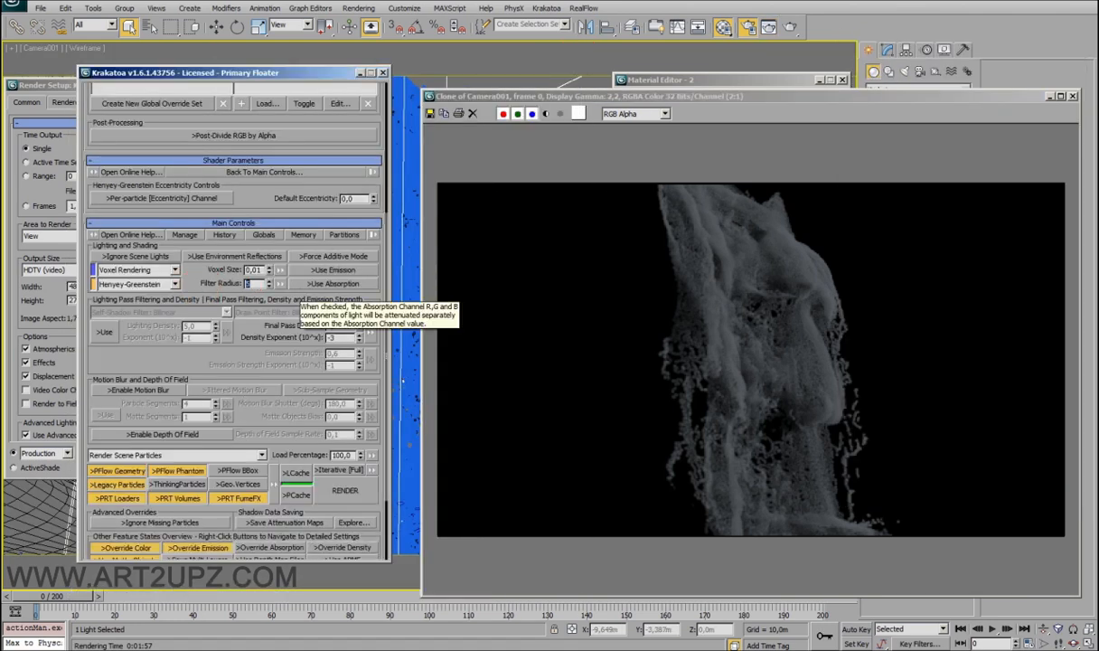
double_click(259, 270)
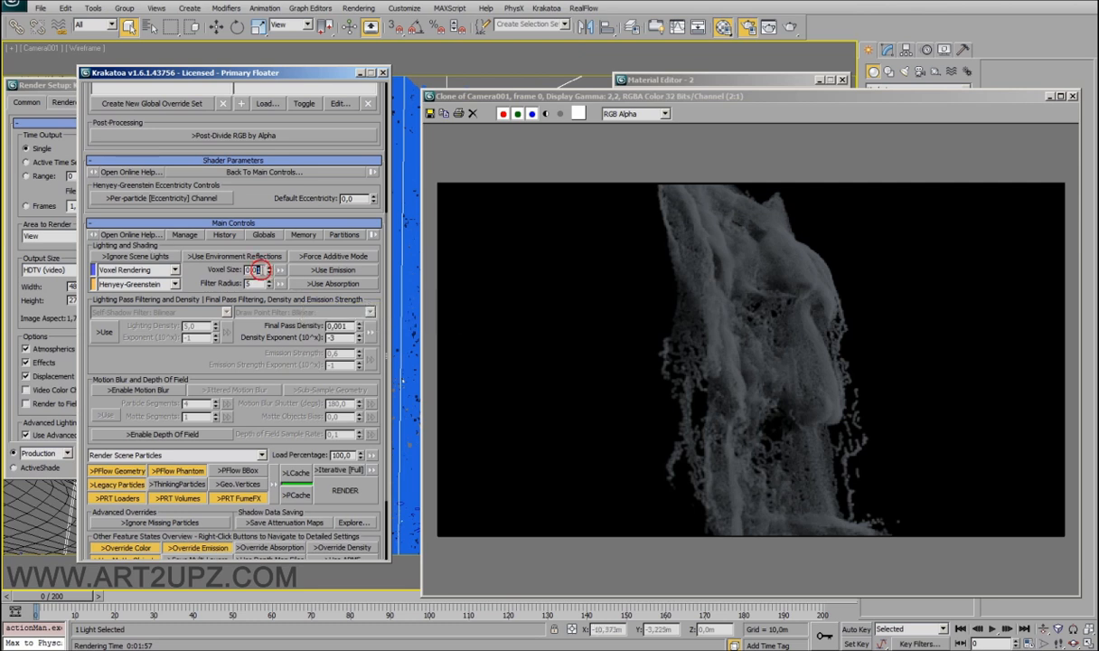
type("03")
key("Return")
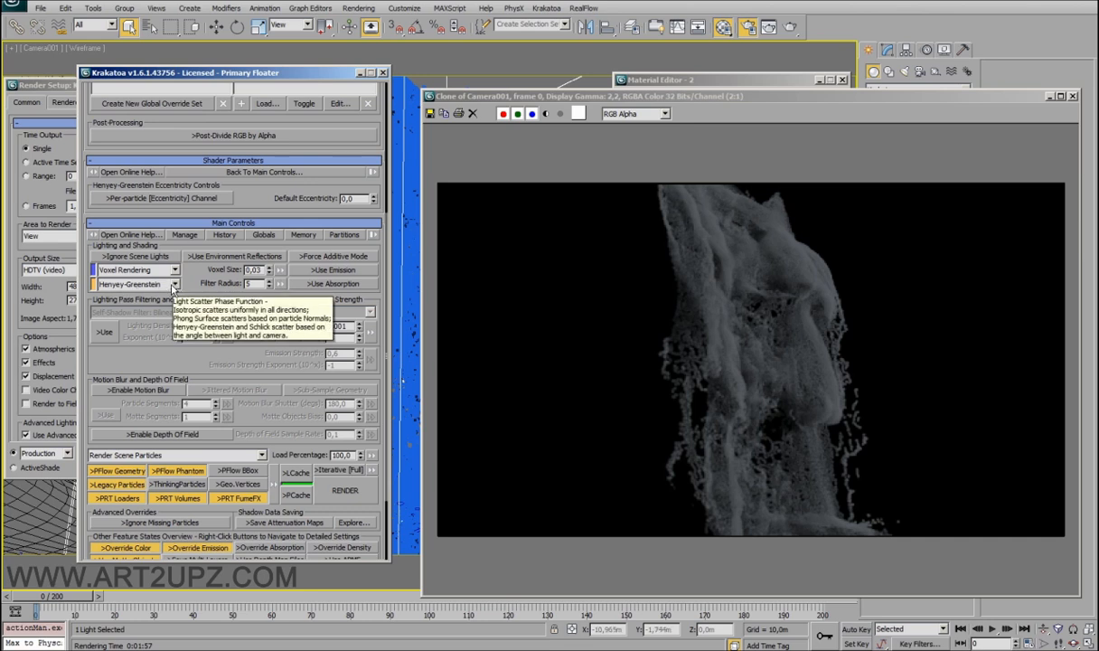
Examine the available light scatter phase functions, keeping Henyey-Greenstein, and look over the remaining Krakatoa main controls.
left_click(174, 284)
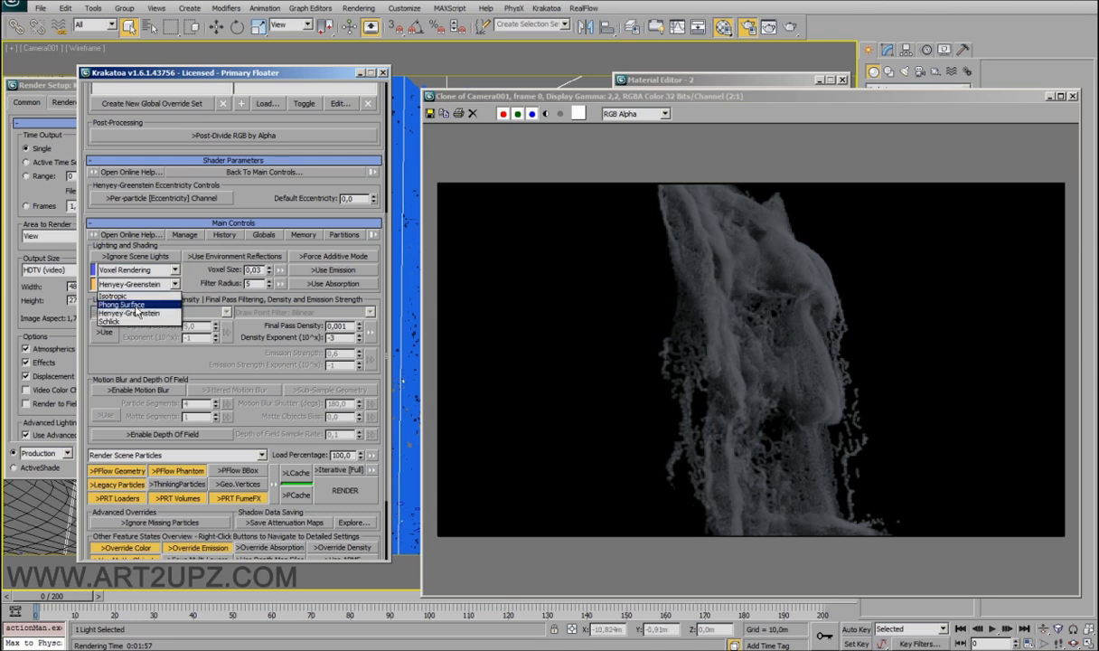
left_click(175, 285)
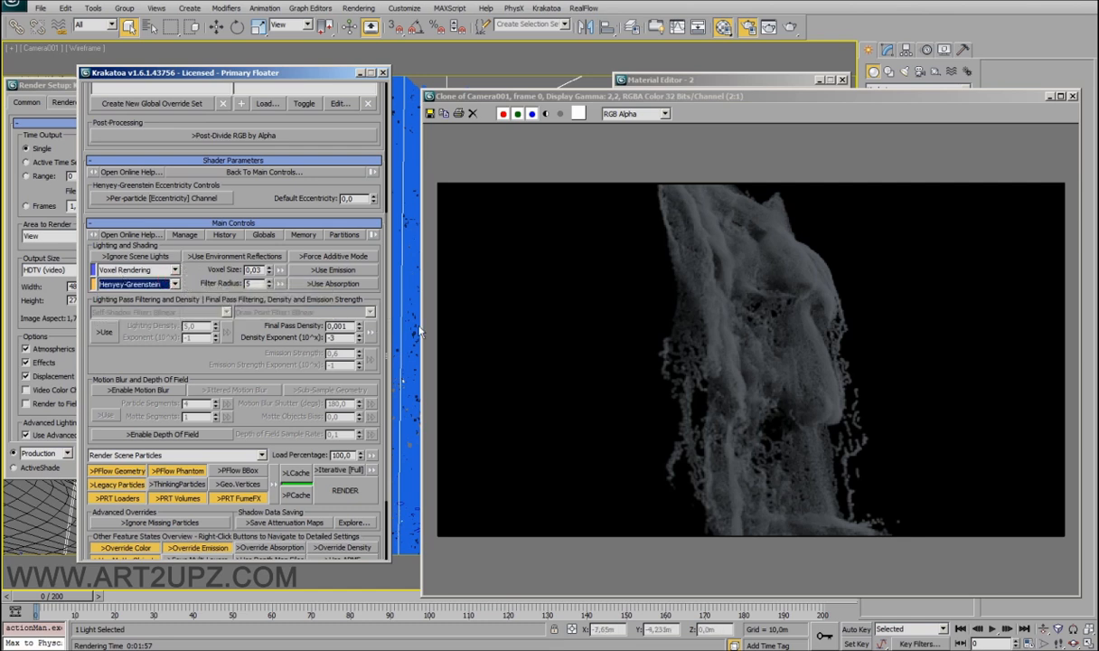
scroll(173, 345, "down", 2)
scroll(173, 344, "down", 1)
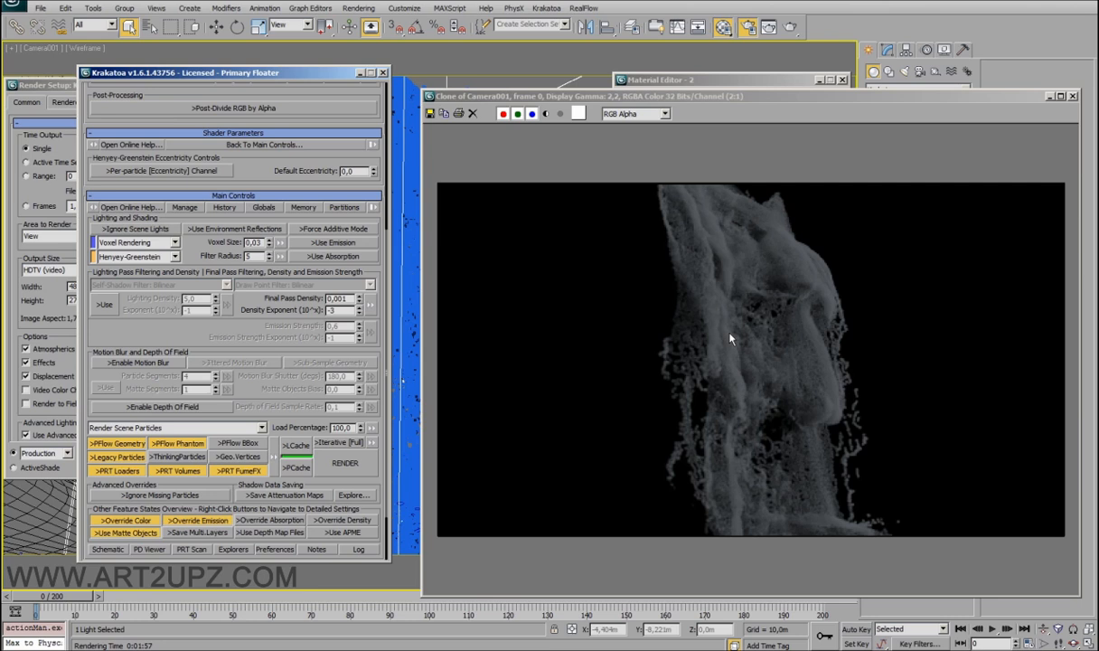
Check the alpha channel of the cloned render, and return to its color display.
left_click(546, 114)
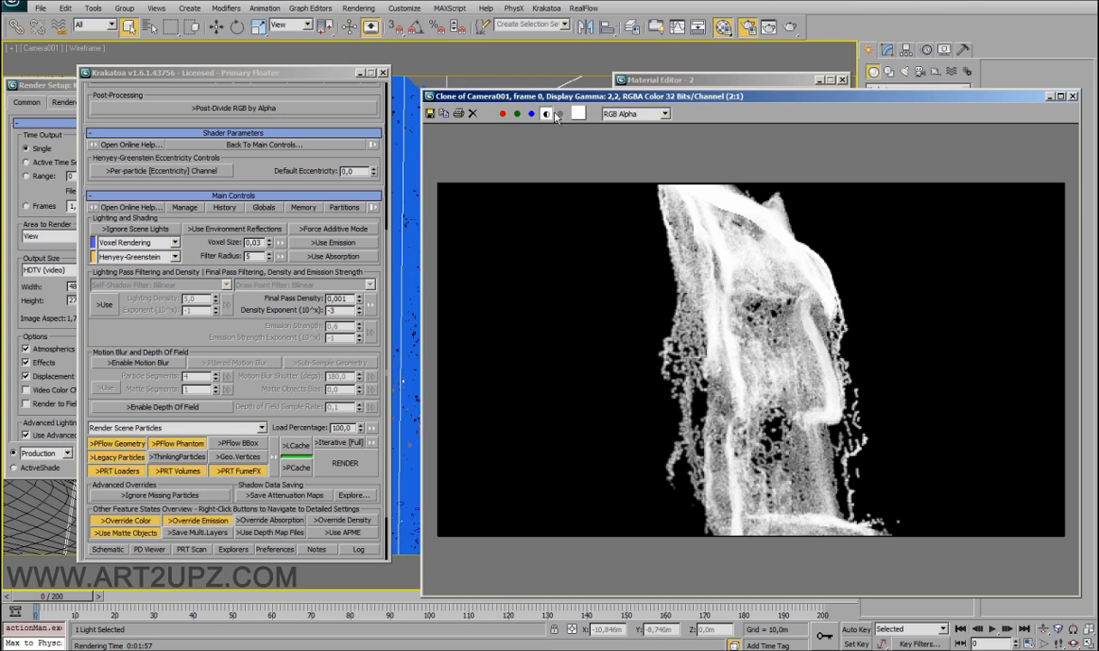
left_click(516, 112)
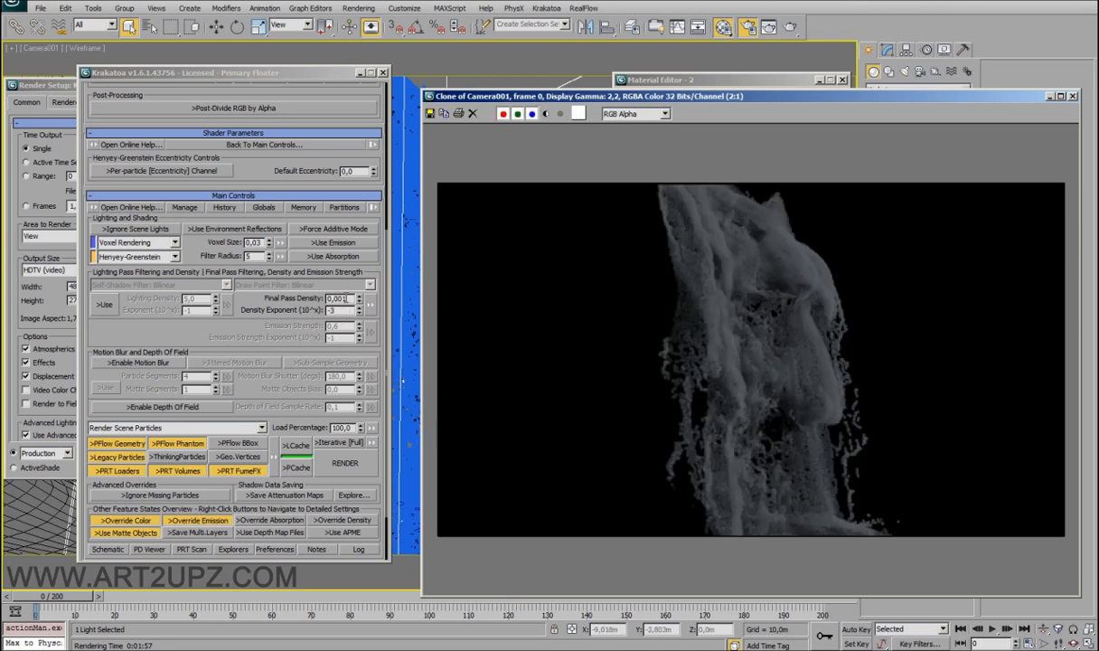
Test a final pass density of 1,0 with a render, and close the test render.
left_click_drag(346, 299, 310, 299)
type("10")
key("Return")
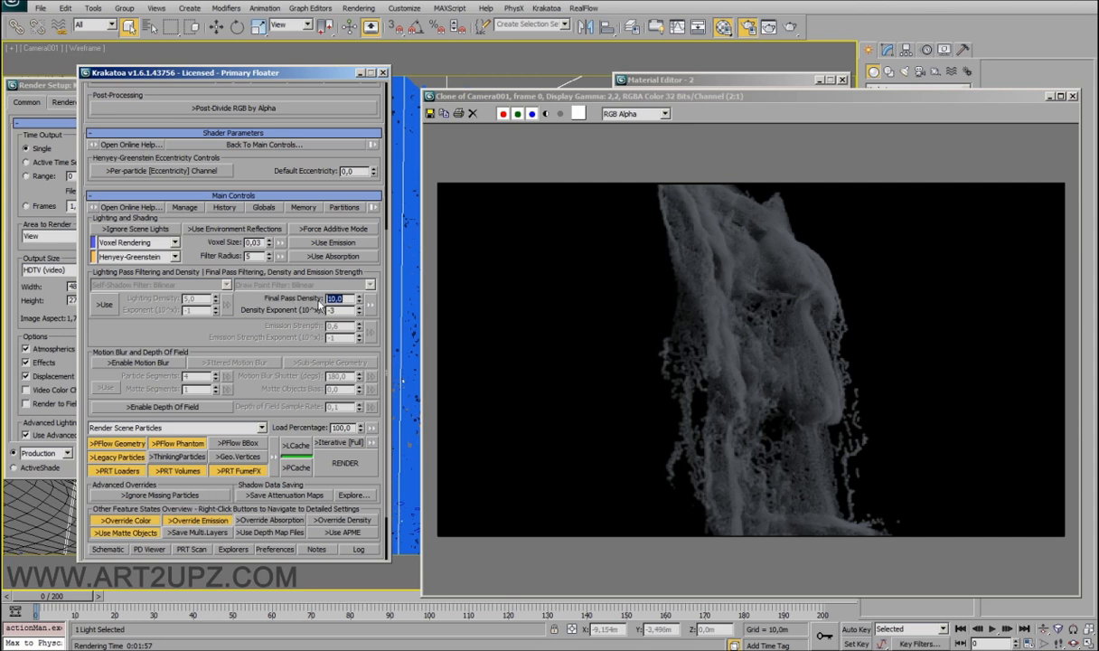
type("1")
key("Return")
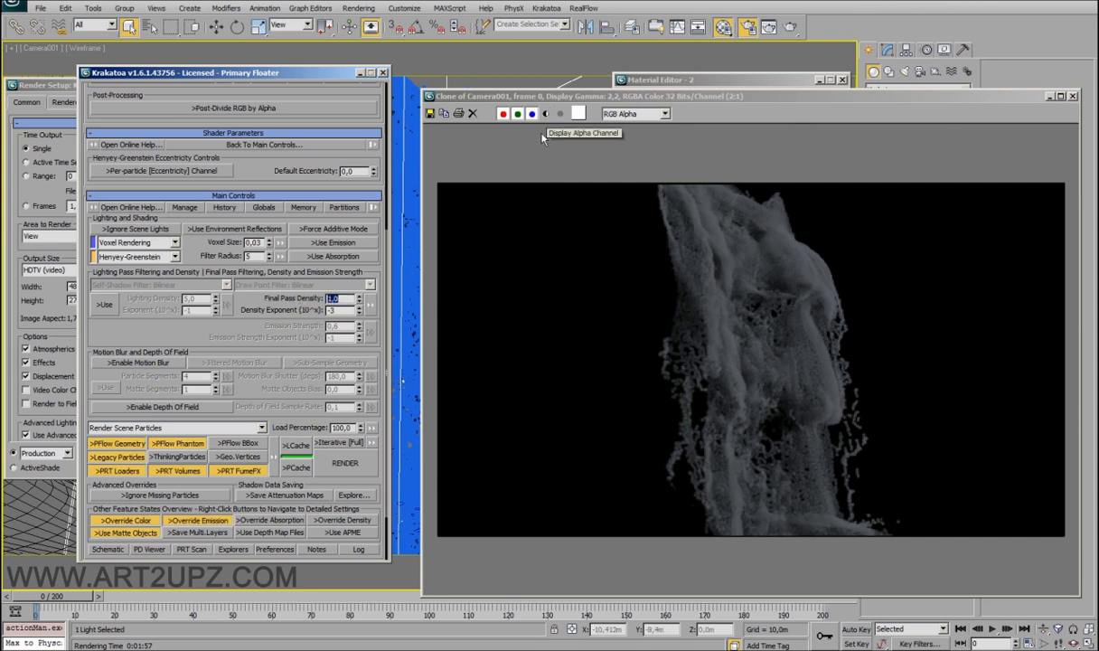
left_click(344, 463)
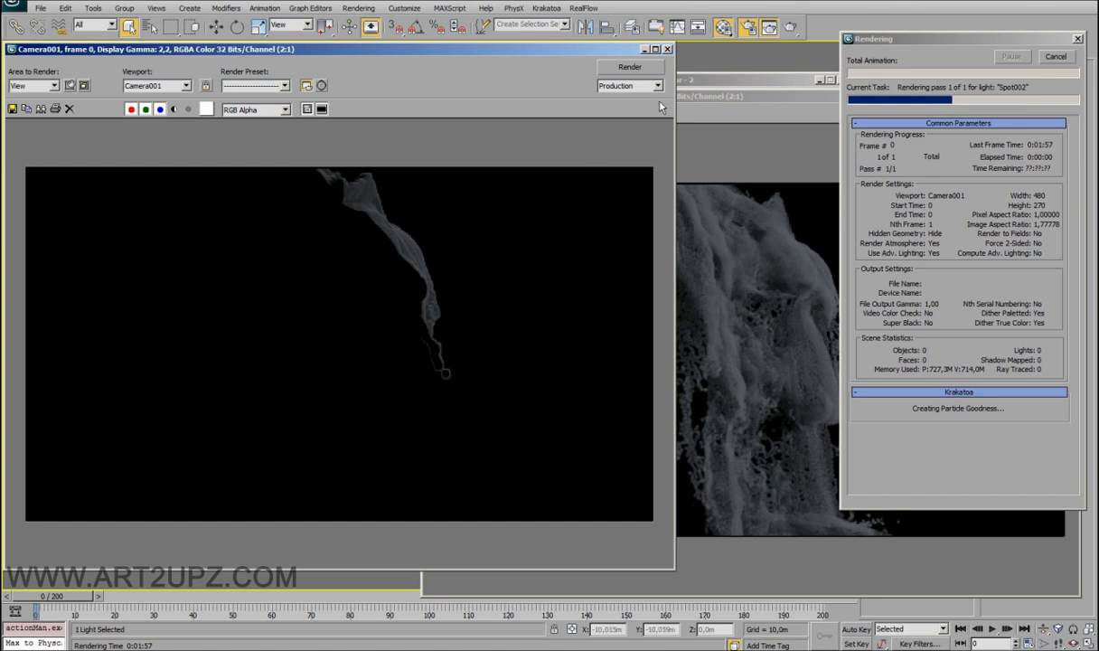
left_click(507, 234)
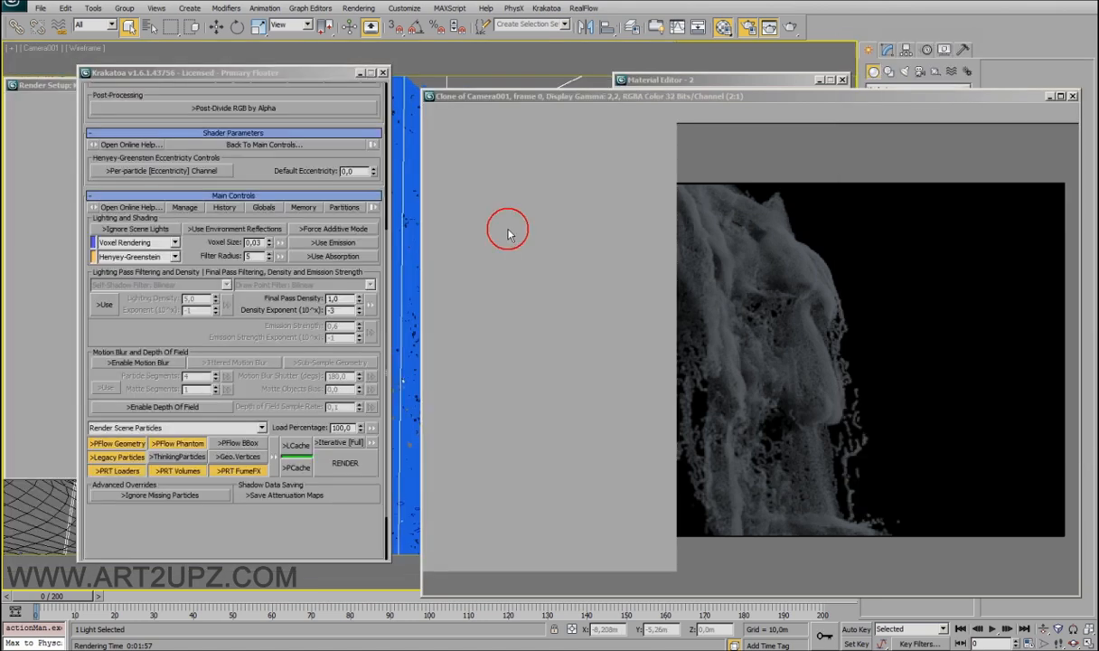
Try a final pass density of 0,5, and settle on 0,01.
left_click_drag(346, 298, 280, 299)
type("0,5")
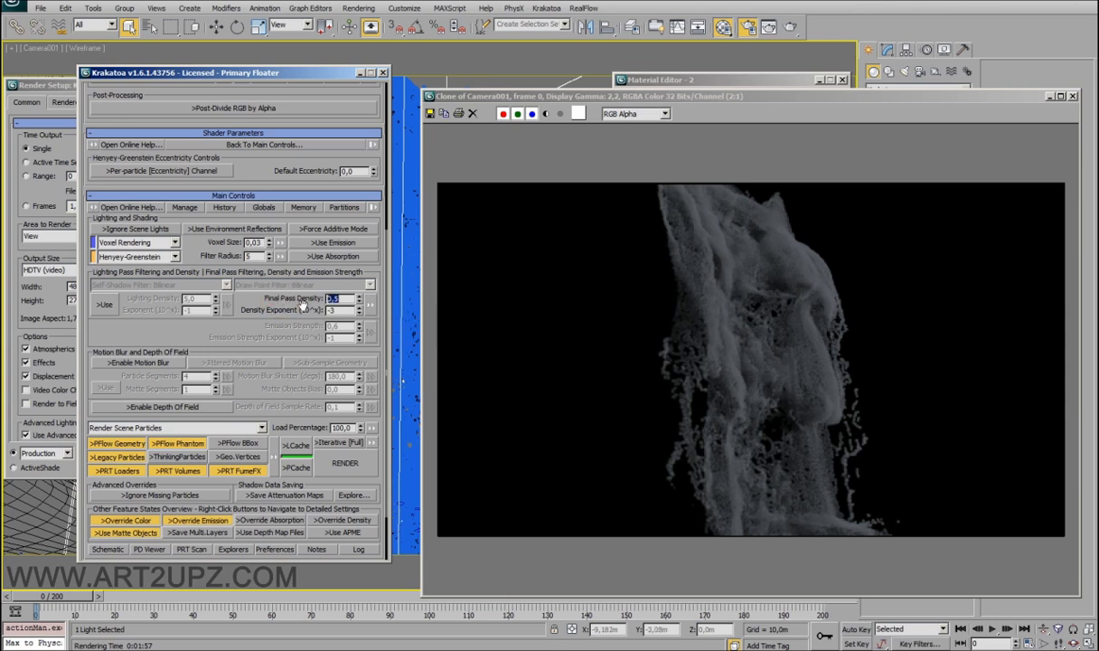
left_click(333, 298)
type("1")
key("Return")
left_click(326, 275)
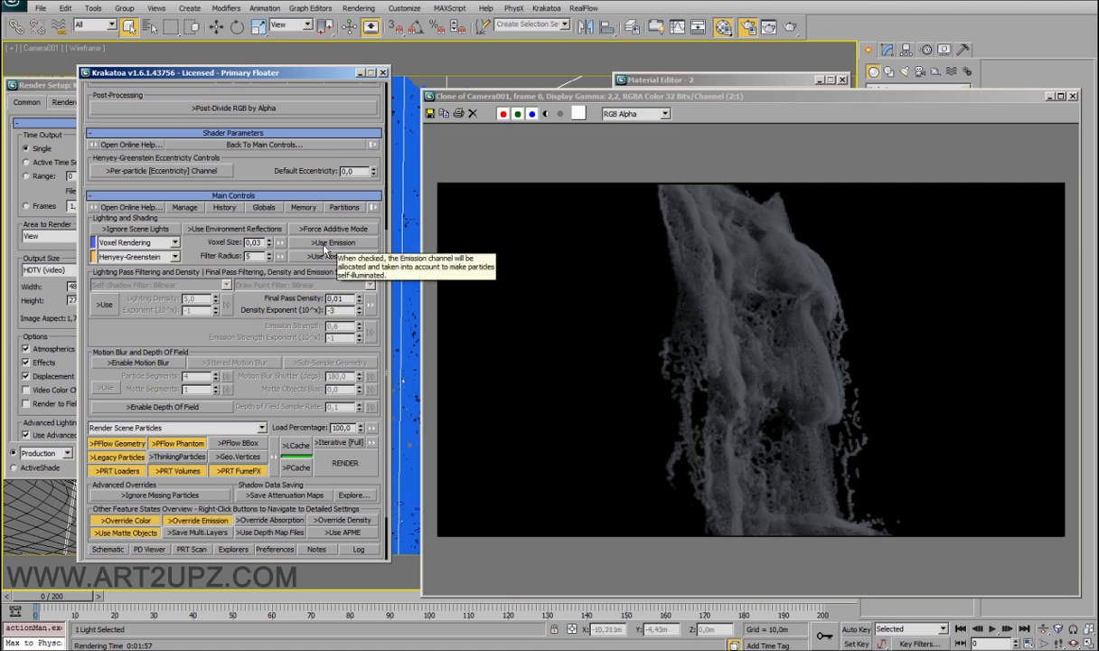
Enable the use of emission for the particles and look over the related Krakatoa controls.
left_click(338, 244)
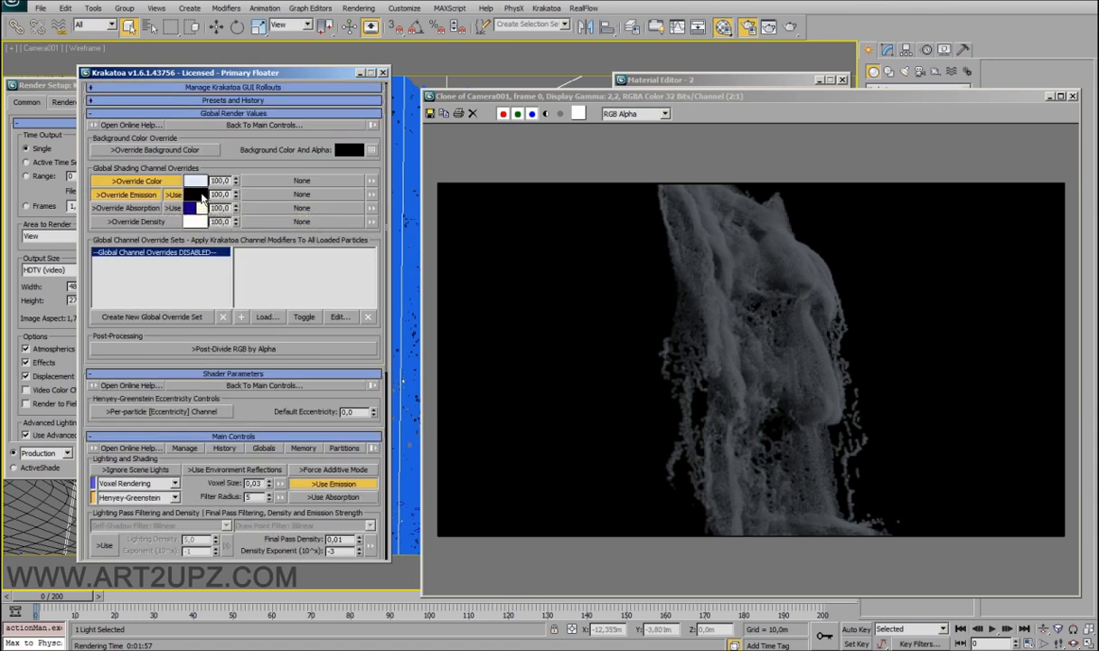
scroll(255, 380, "down", 5)
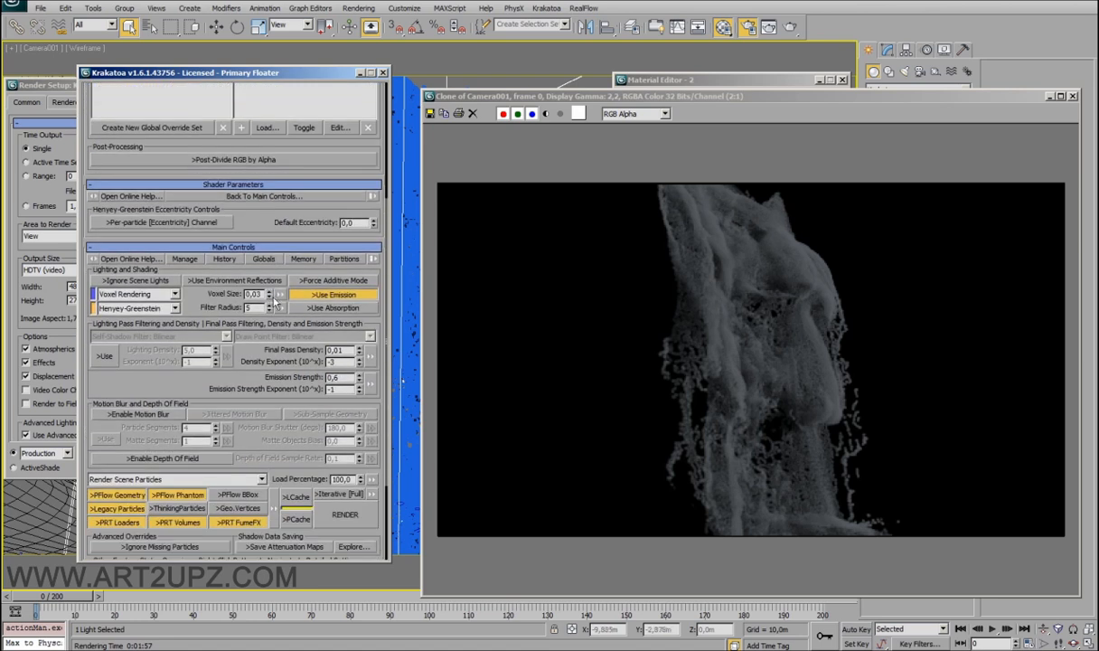
scroll(278, 373, "down", 2)
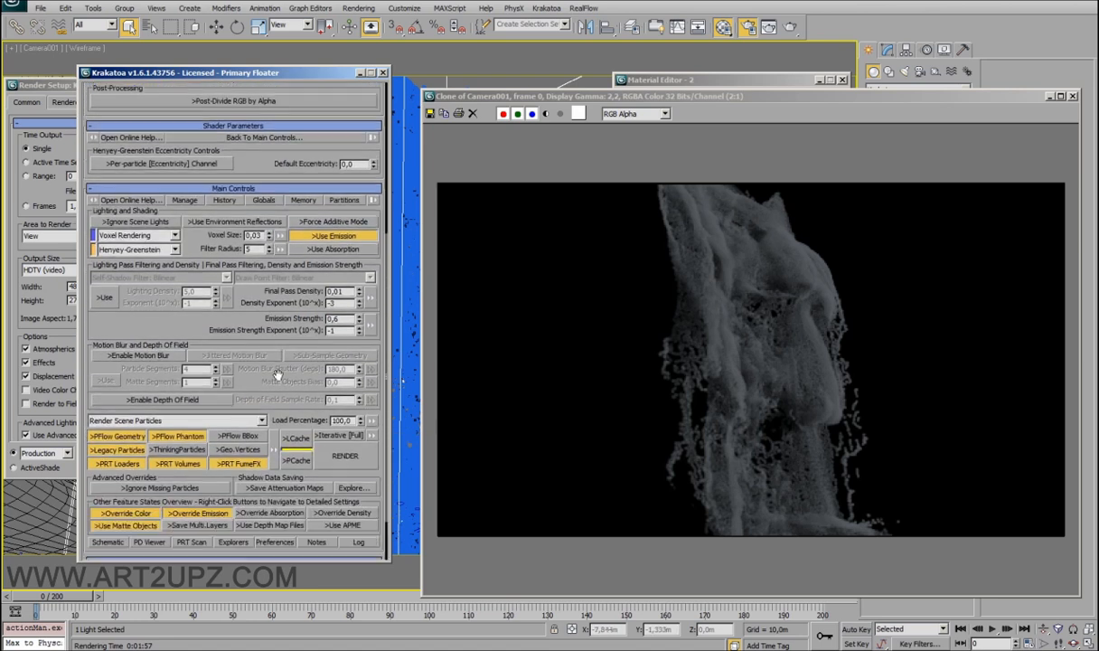
scroll(277, 373, "down", 2)
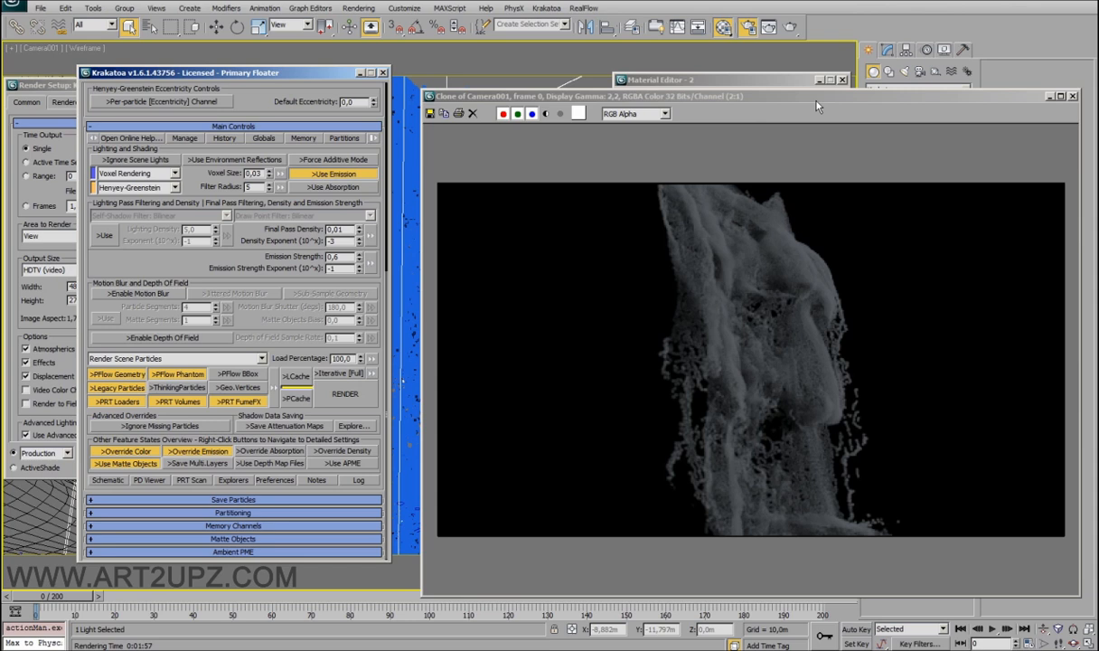
Minimize the cloned render and the Material Editor, and move the Krakatoa floater aside to free the camera view.
left_click_drag(780, 95, 694, 97)
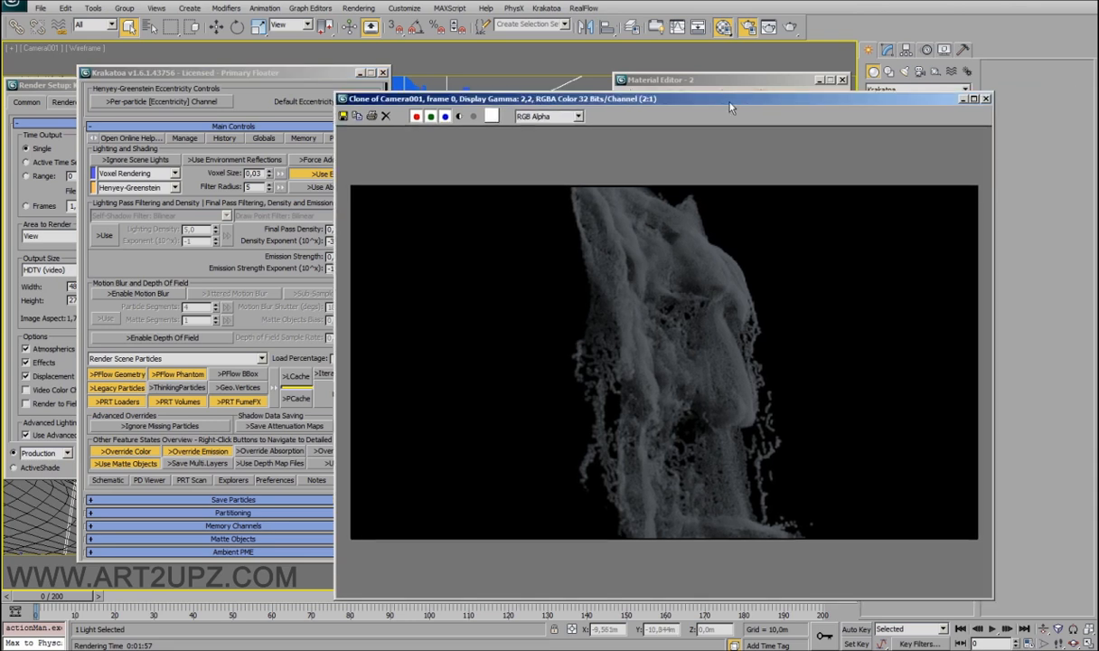
left_click(960, 100)
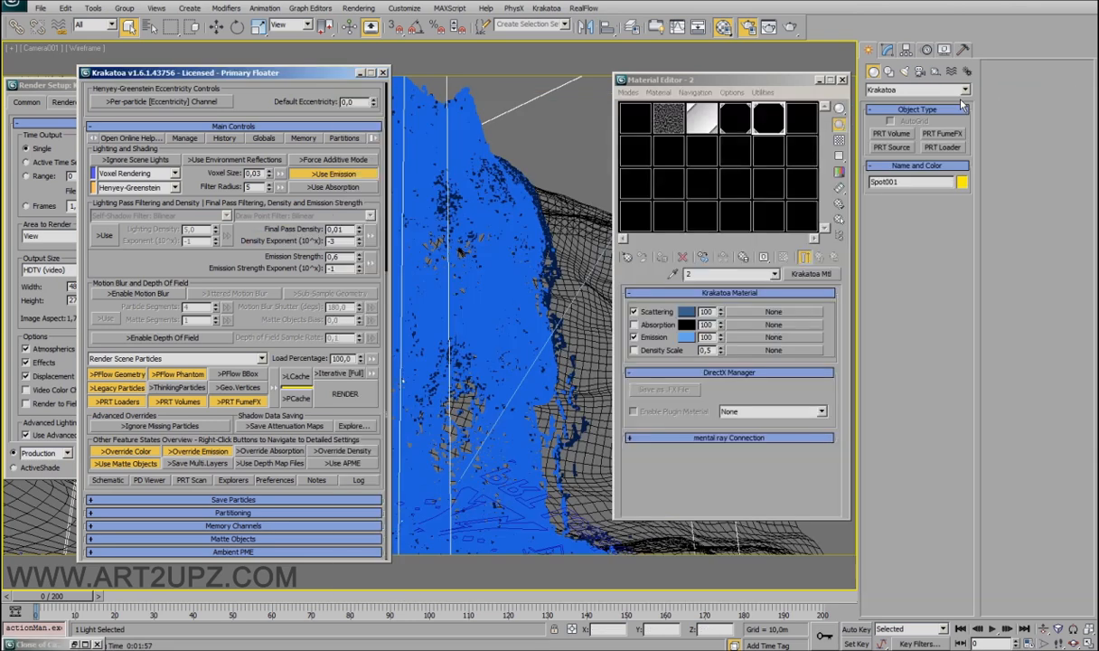
left_click(820, 80)
left_click_drag(328, 79, 272, 74)
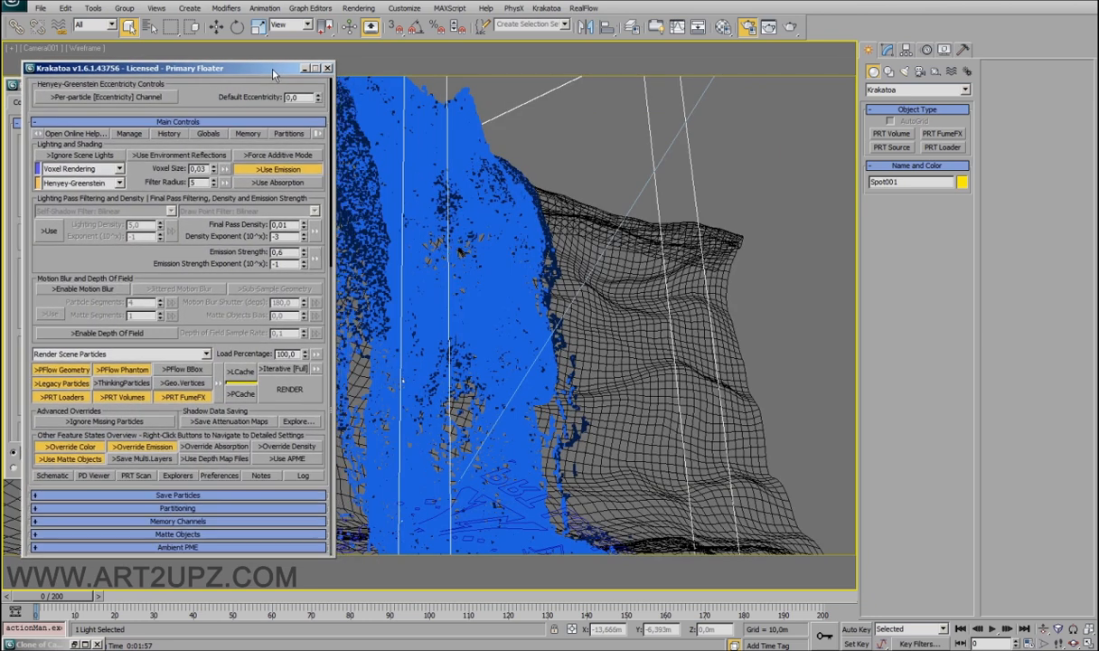
Select the terrain mesh and inspect which objects the matte named selection set contains.
right_click(601, 312)
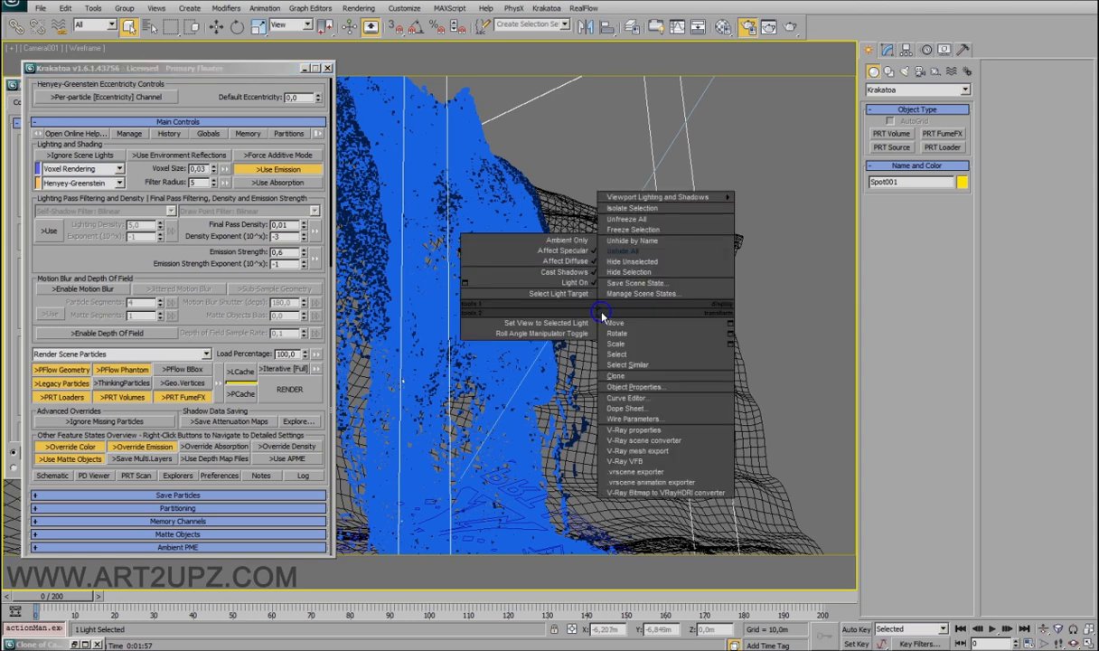
left_click(767, 318)
left_click(601, 291)
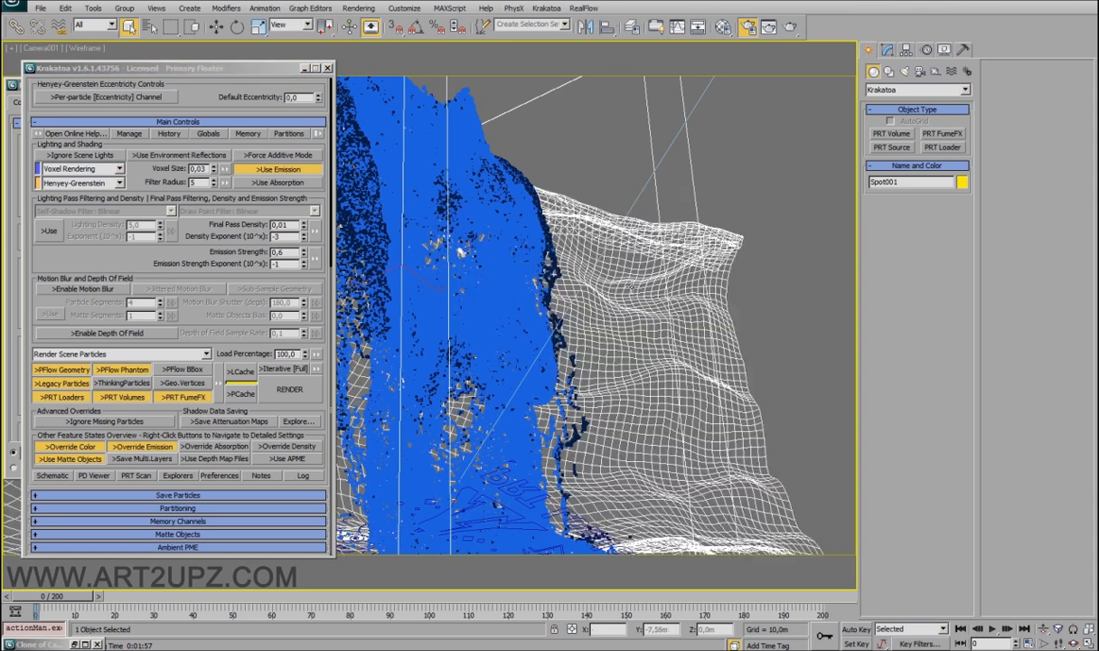
left_click(564, 25)
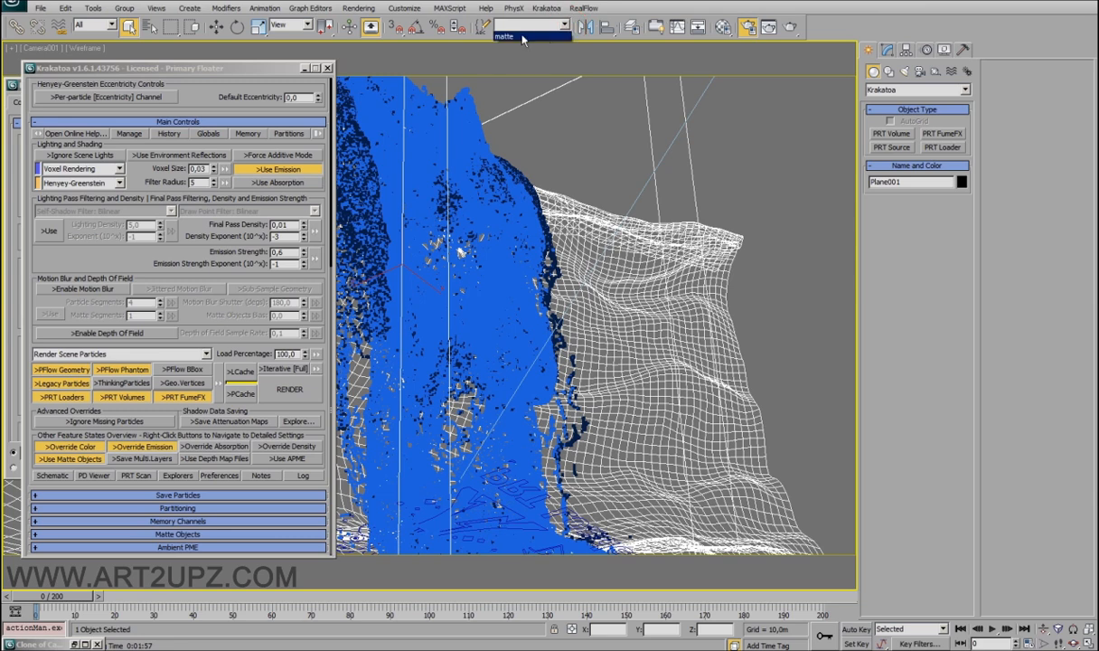
left_click(480, 27)
left_click(599, 120)
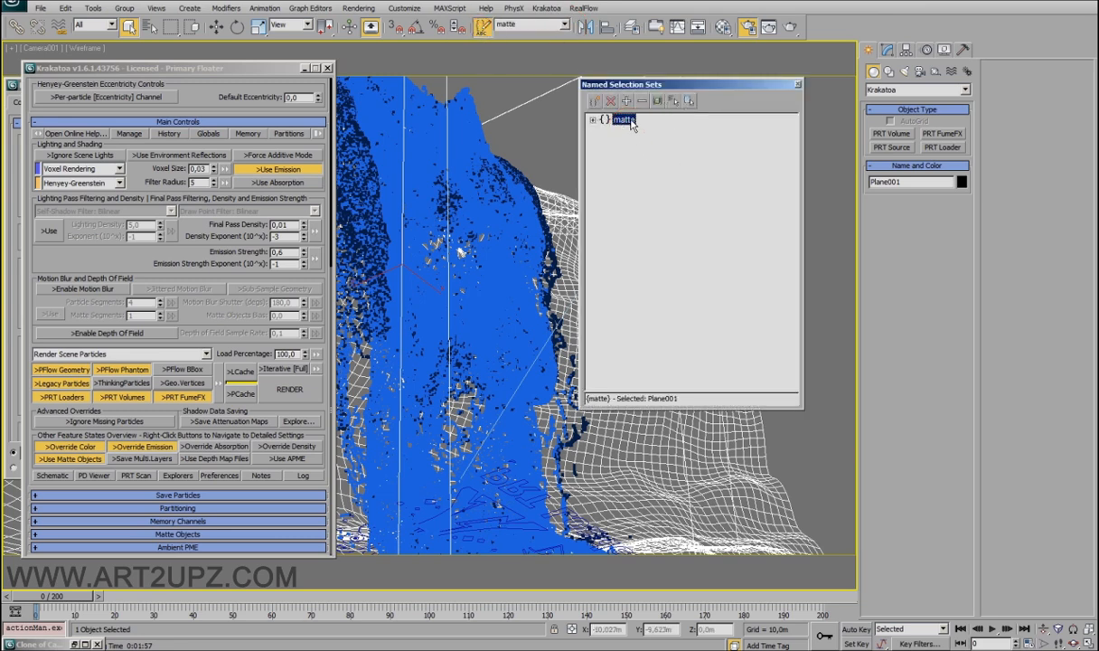
double_click(631, 123)
left_click_drag(686, 84, 704, 85)
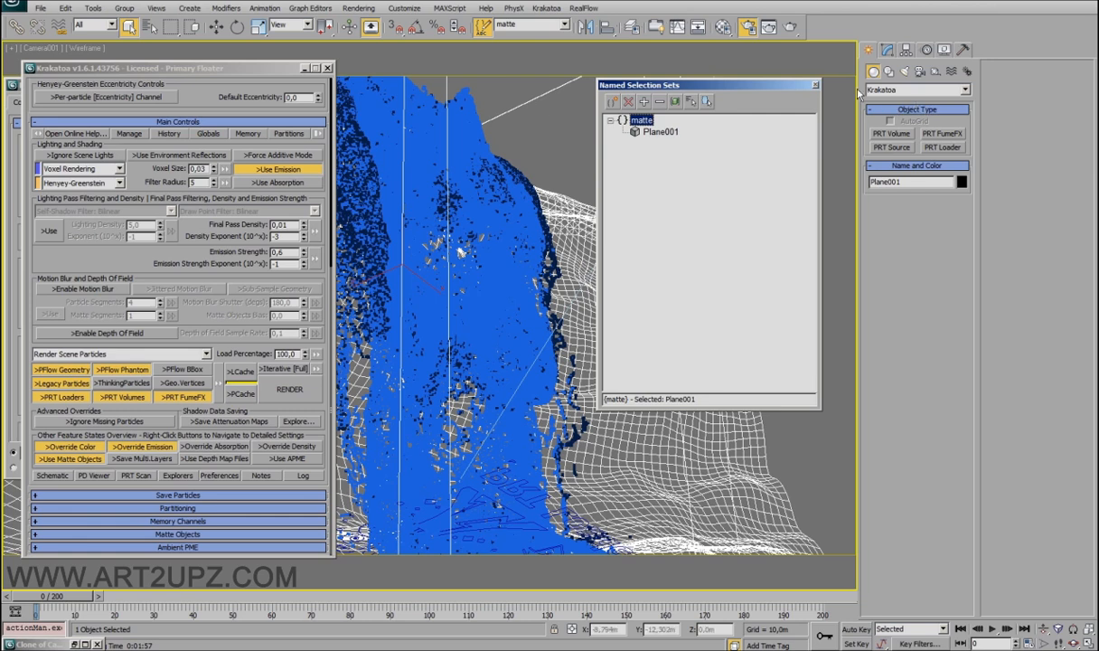
left_click(815, 86)
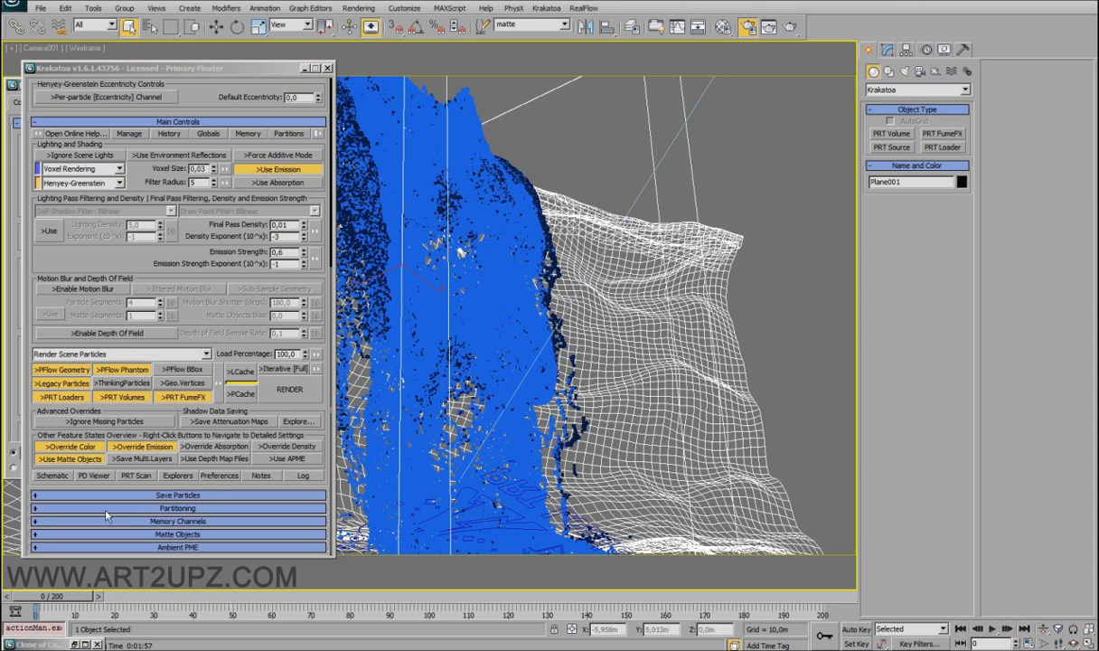
Demonstrate the matte setup by disabling matte objects and removing the matte selection set, re-enabling them and assigning the set again.
left_click(148, 534)
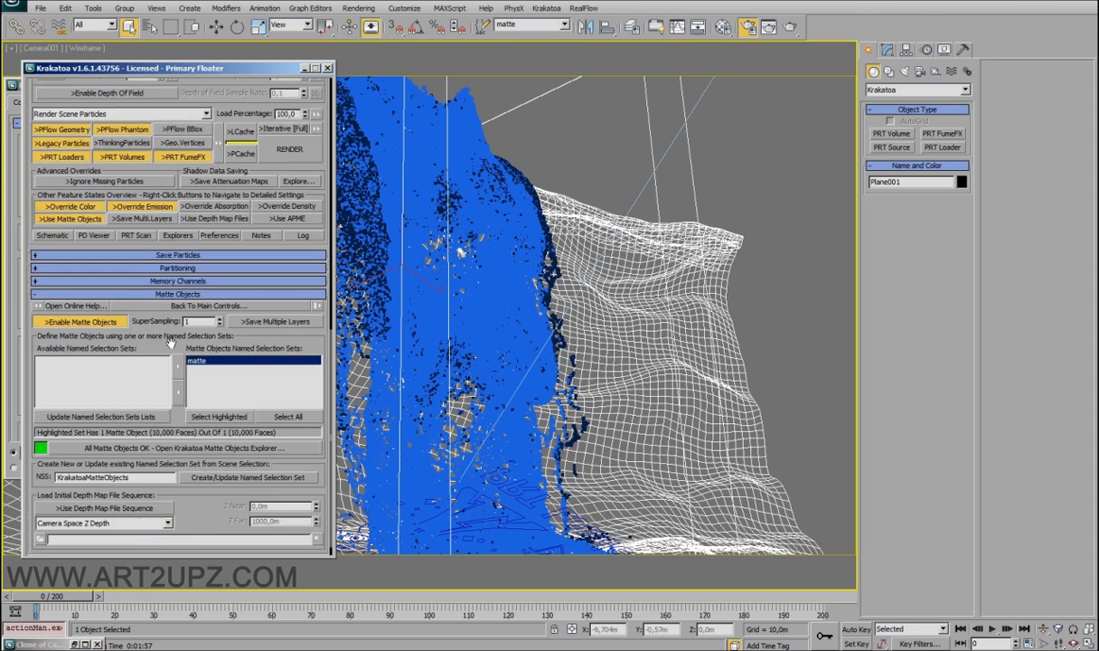
left_click(80, 321)
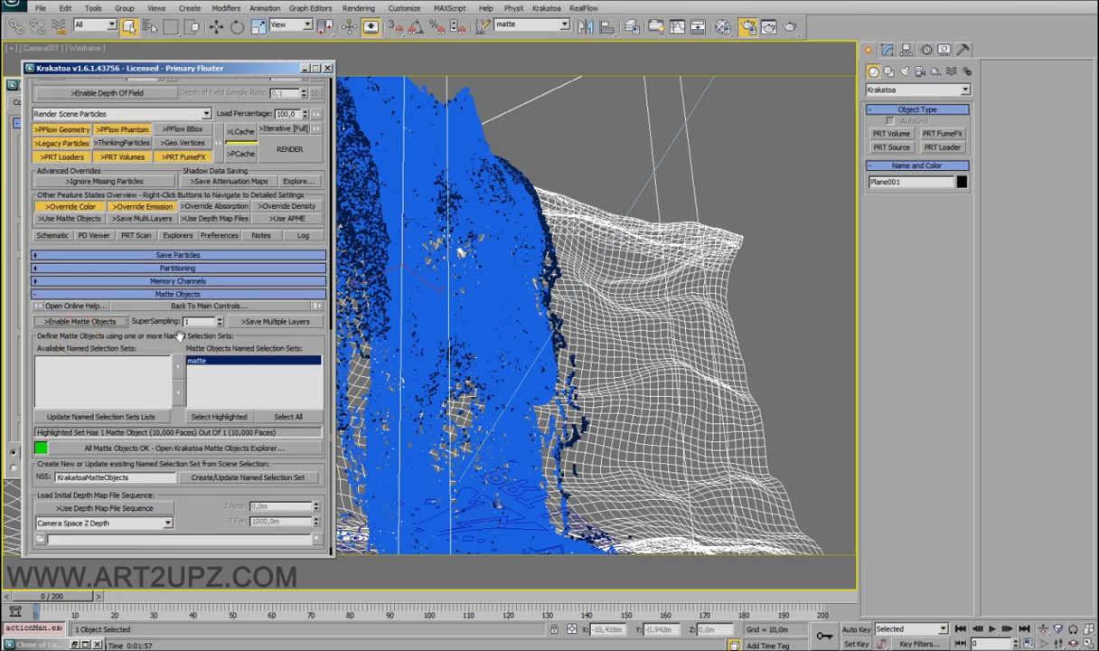
left_click(180, 393)
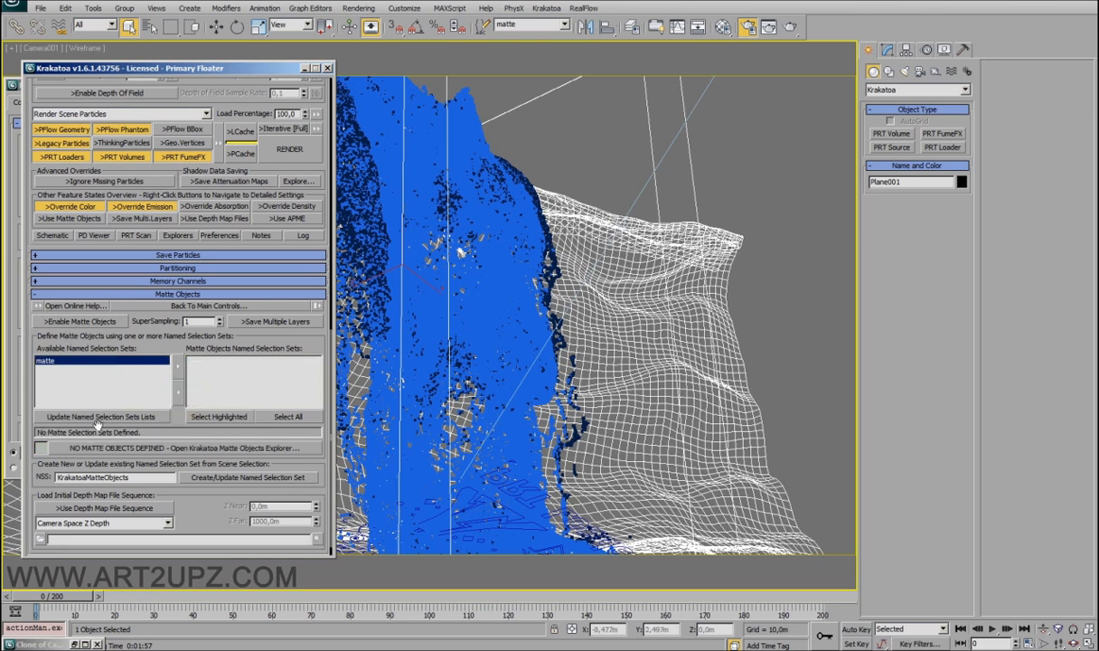
left_click(91, 322)
left_click(180, 369)
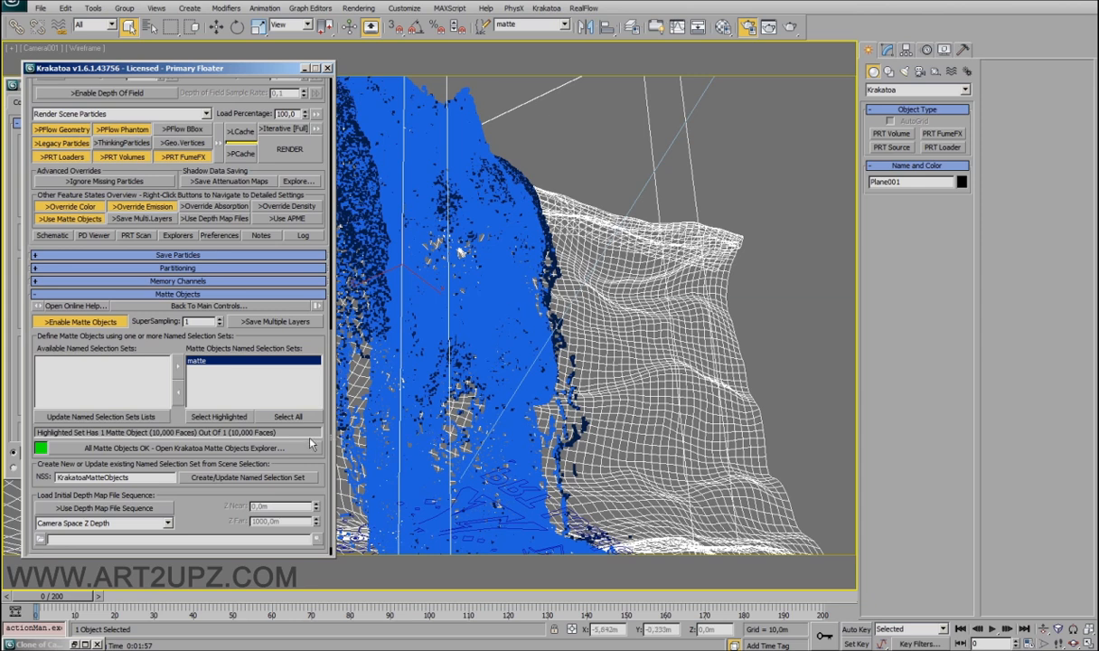
Enable motion blur and set its particle segments to 4.
left_click_drag(300, 406, 313, 390)
scroll(297, 348, "up", 8)
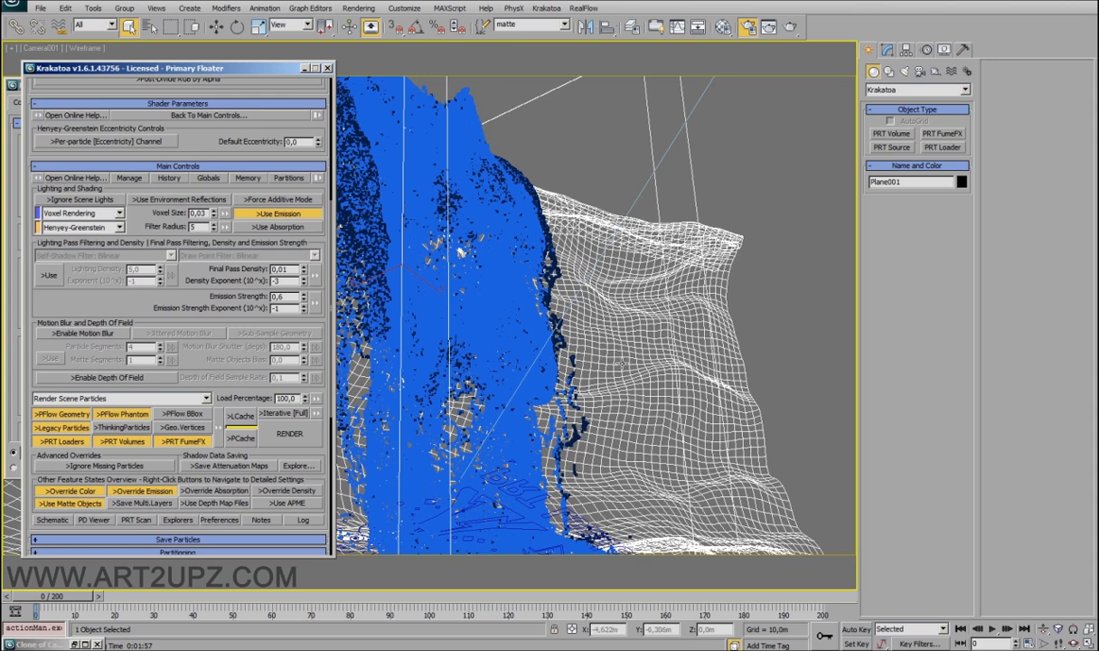
left_click(93, 334)
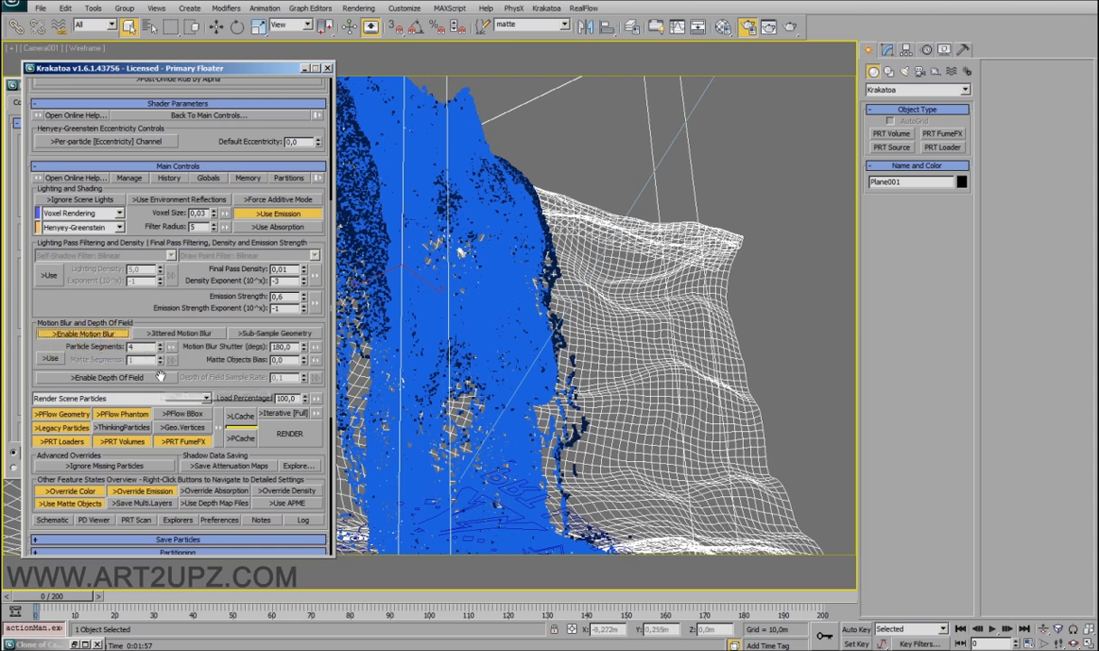
left_click(119, 340)
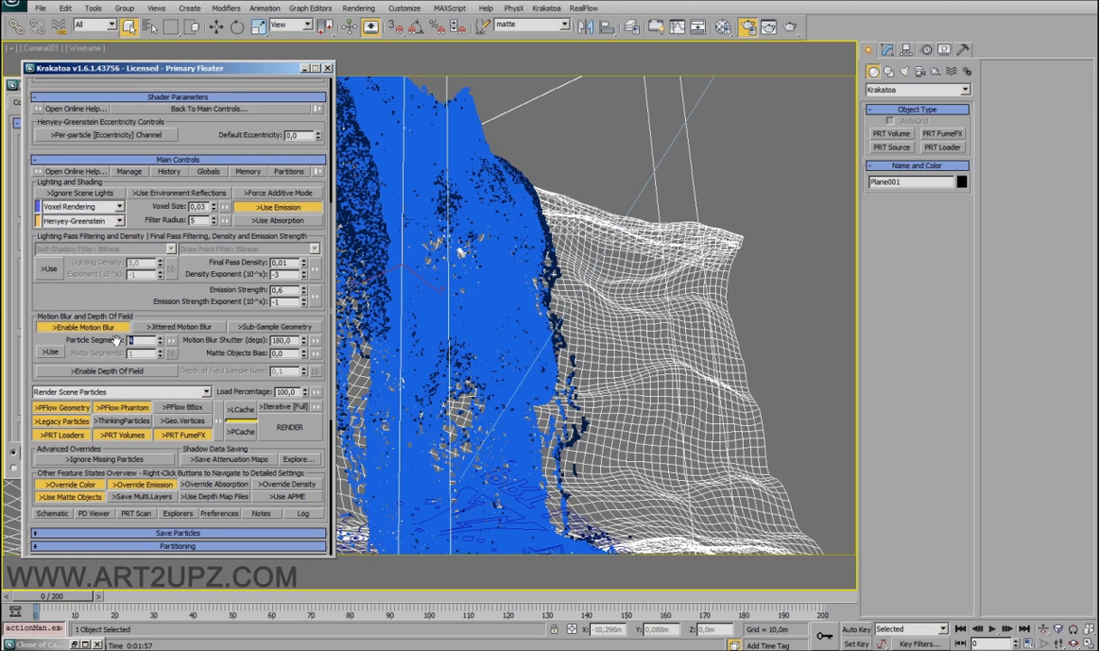
type("2")
left_click(141, 341)
type("4")
double_click(129, 340)
left_click(131, 340)
left_click_drag(197, 125, 198, 133)
scroll(194, 217, "up", 12)
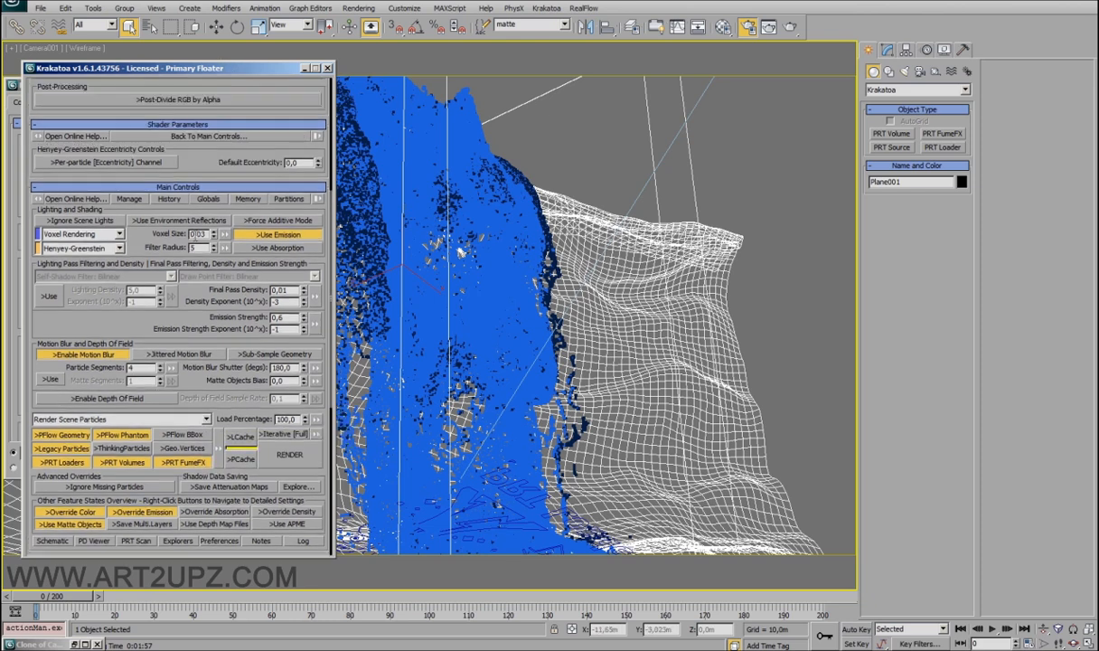
scroll(195, 241, "up", 2)
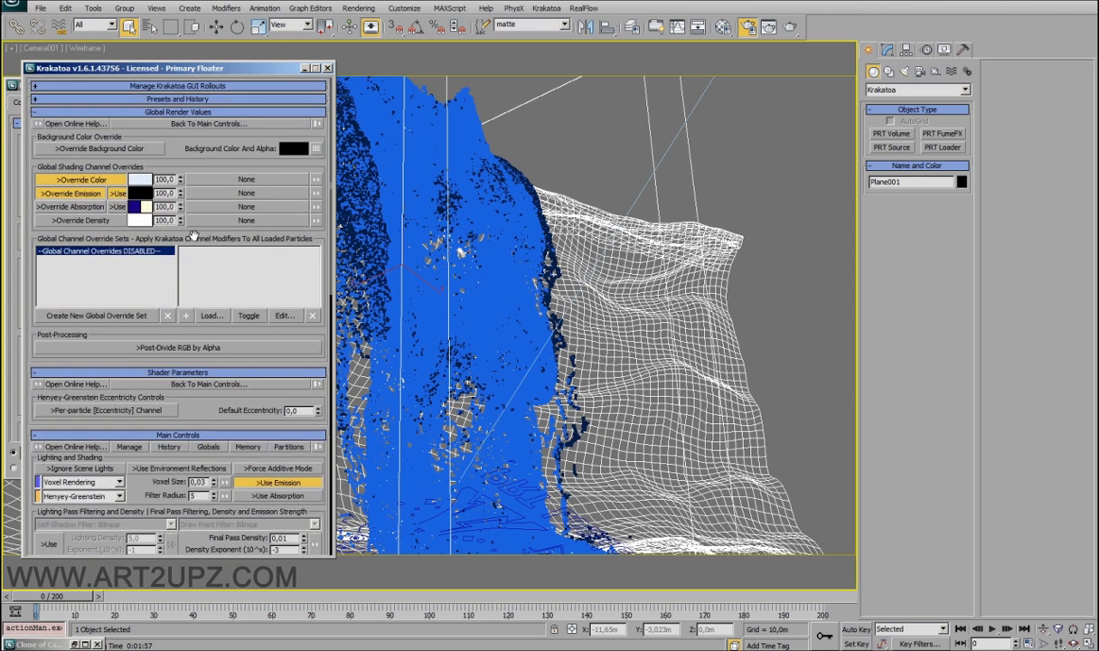
scroll(137, 231, "down", 15)
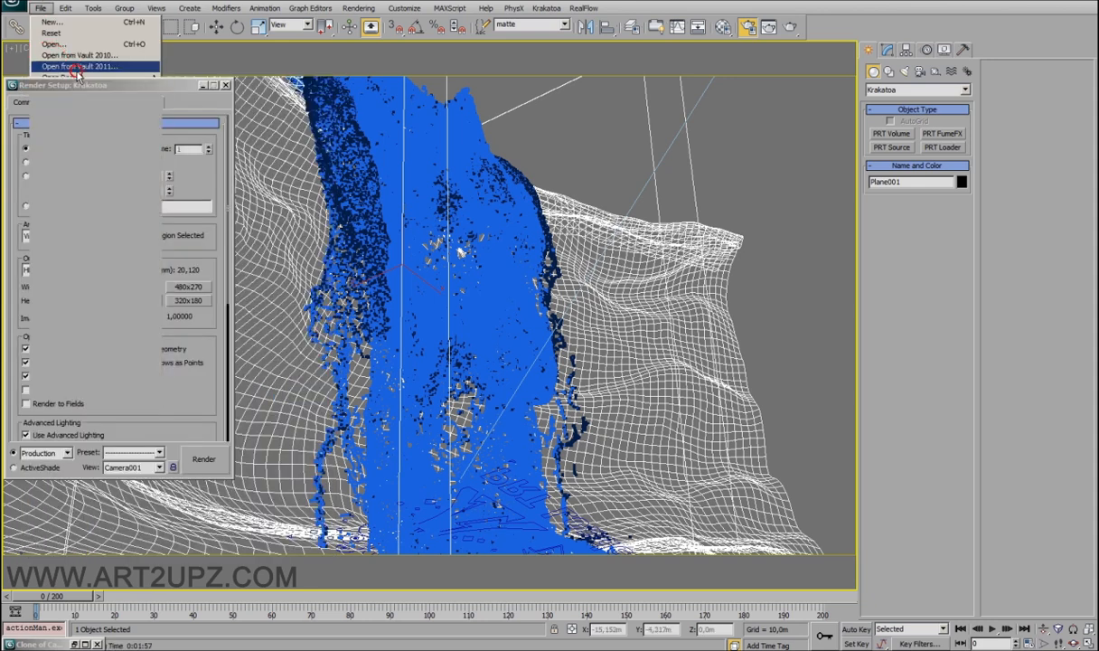
Open the recent scene land_waterfall_Particle.max without saving the changes to the current scene.
left_click(78, 67)
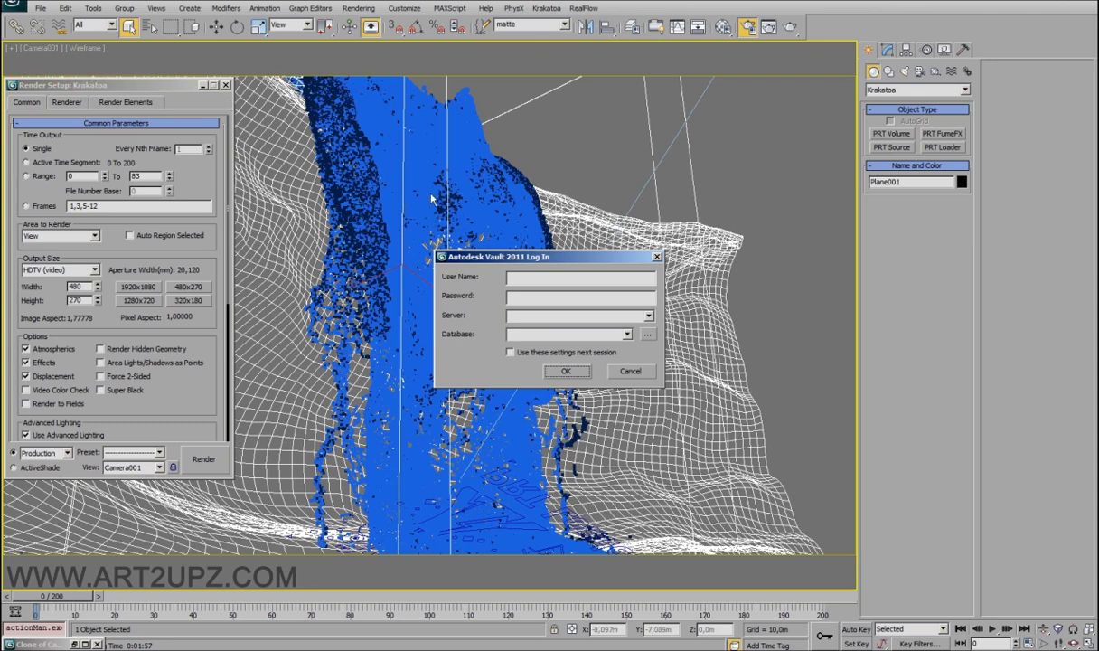
left_click(657, 257)
left_click(40, 8)
mouse_move(90, 77)
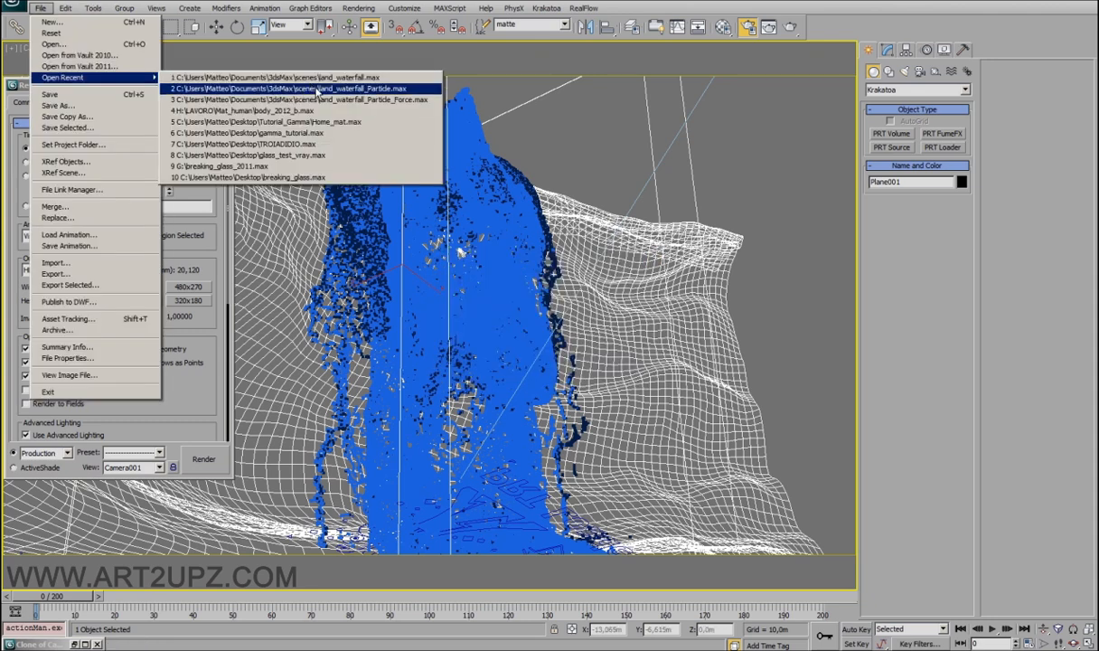
left_click(317, 89)
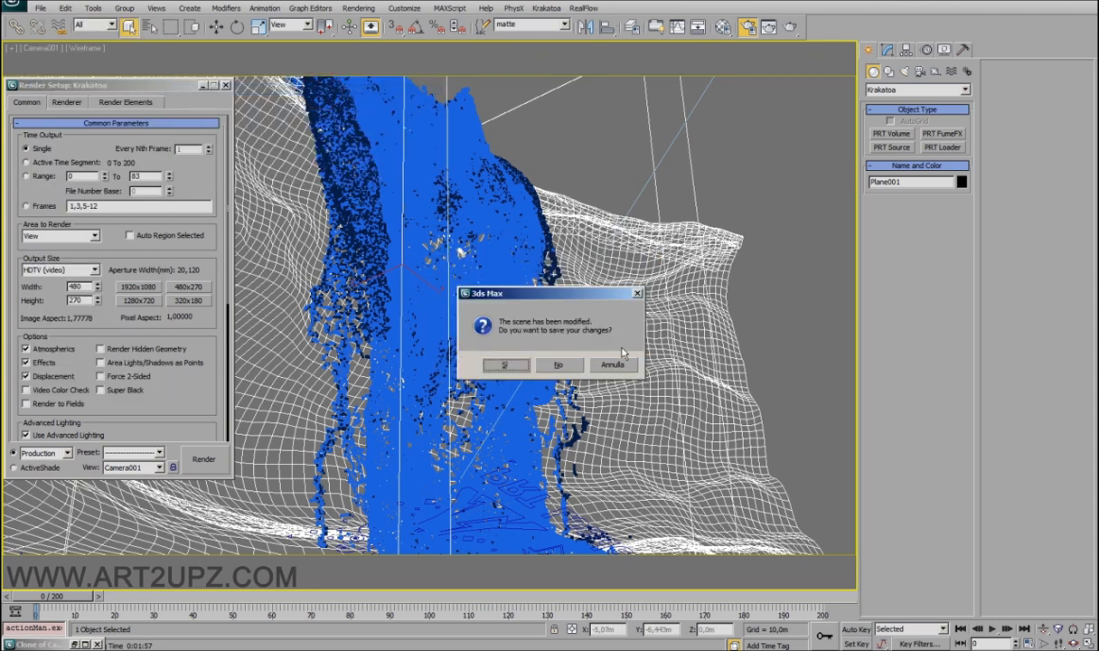
left_click(558, 364)
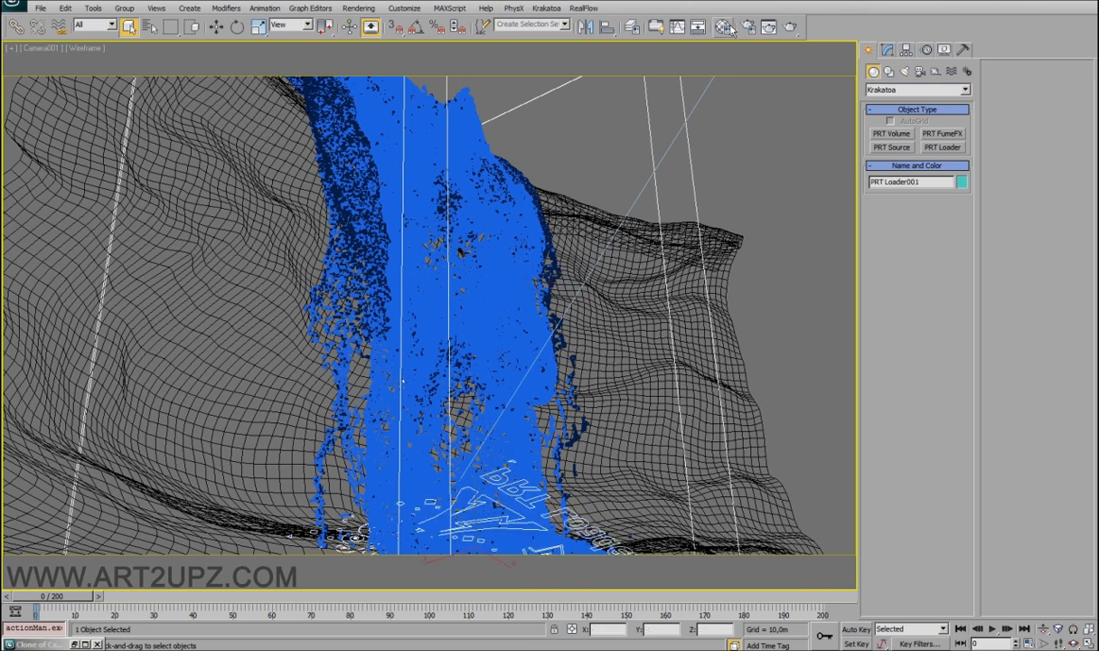
Review the Krakatoa material and the renderer's density, emission, particle source and motion blur settings of the opened scene.
left_click(723, 26)
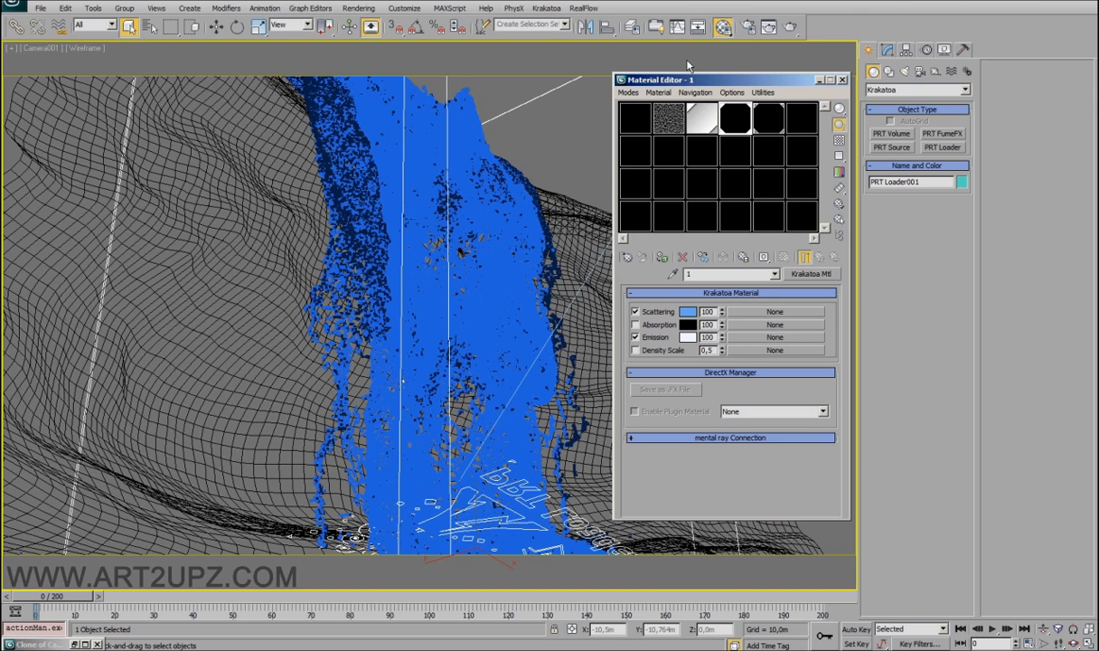
left_click(746, 27)
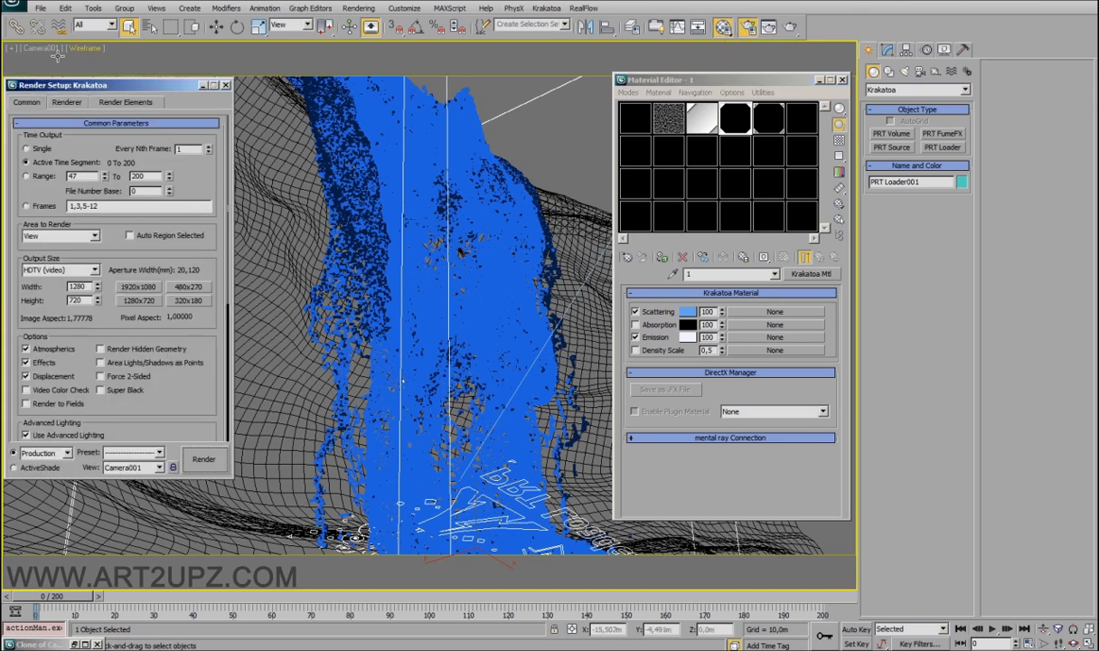
left_click(59, 101)
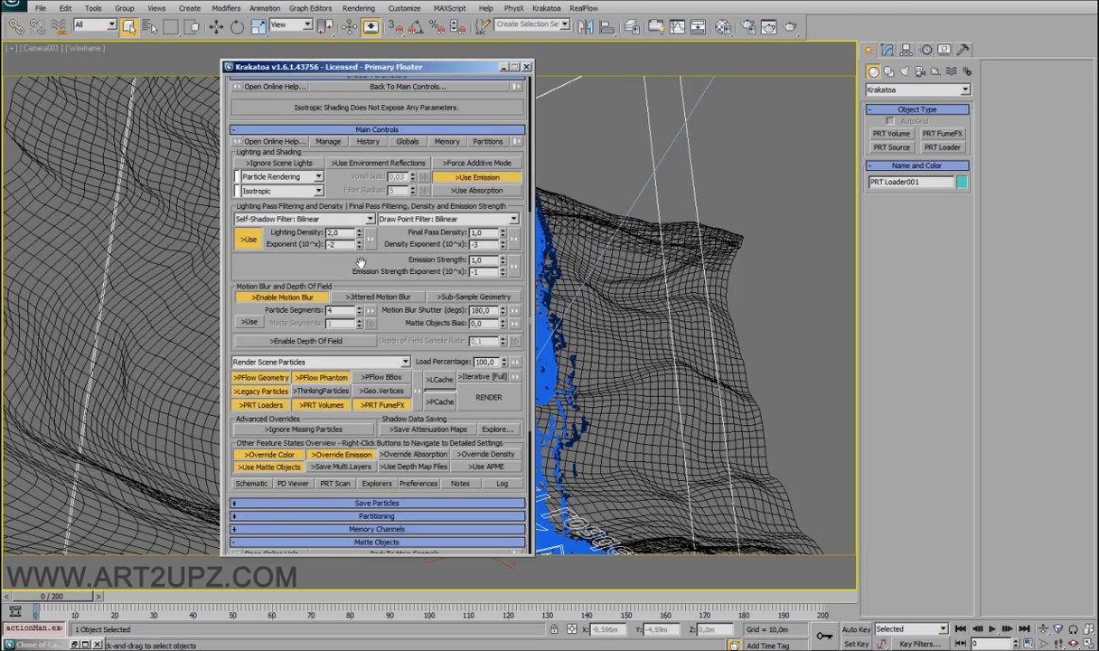
scroll(360, 263, "up", 3)
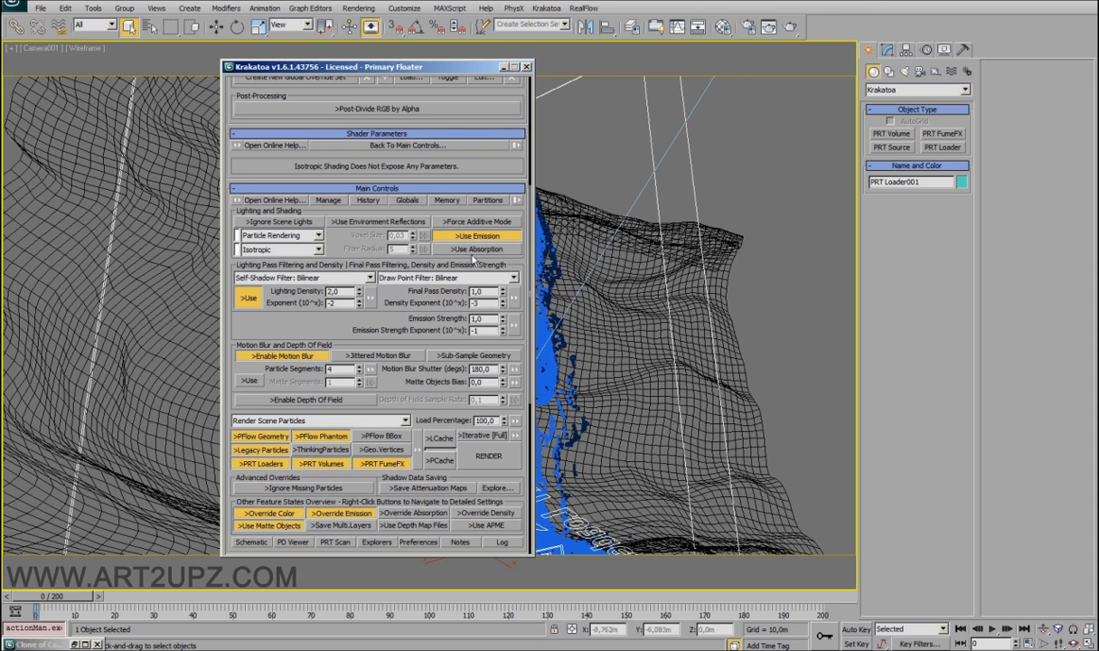
scroll(451, 237, "down", 2)
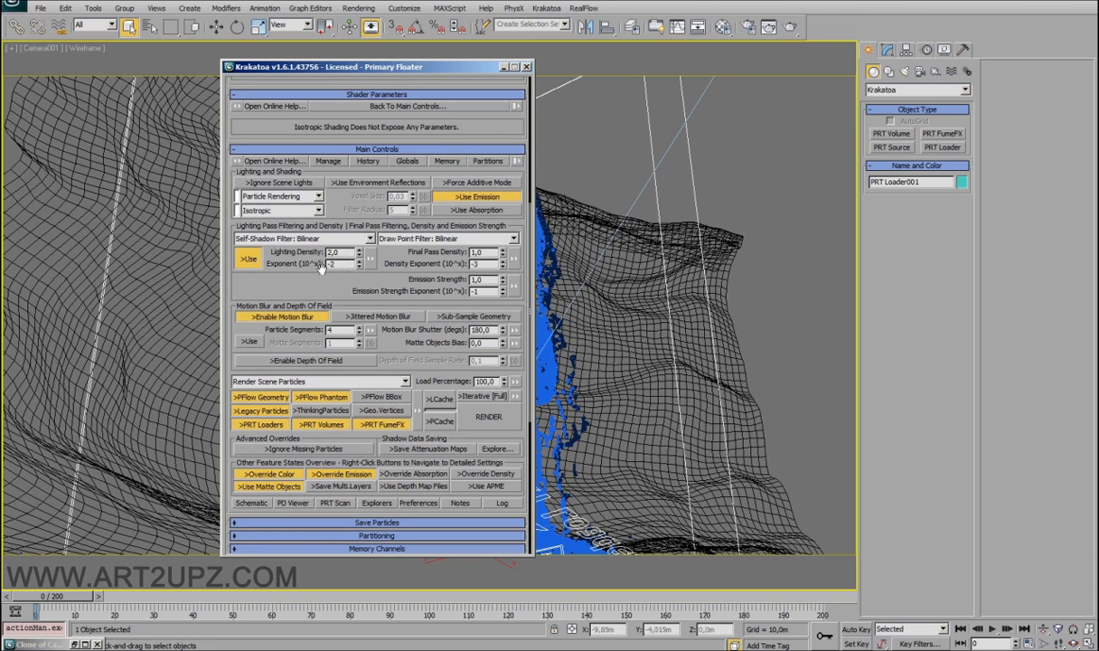
left_click_drag(318, 291, 360, 266)
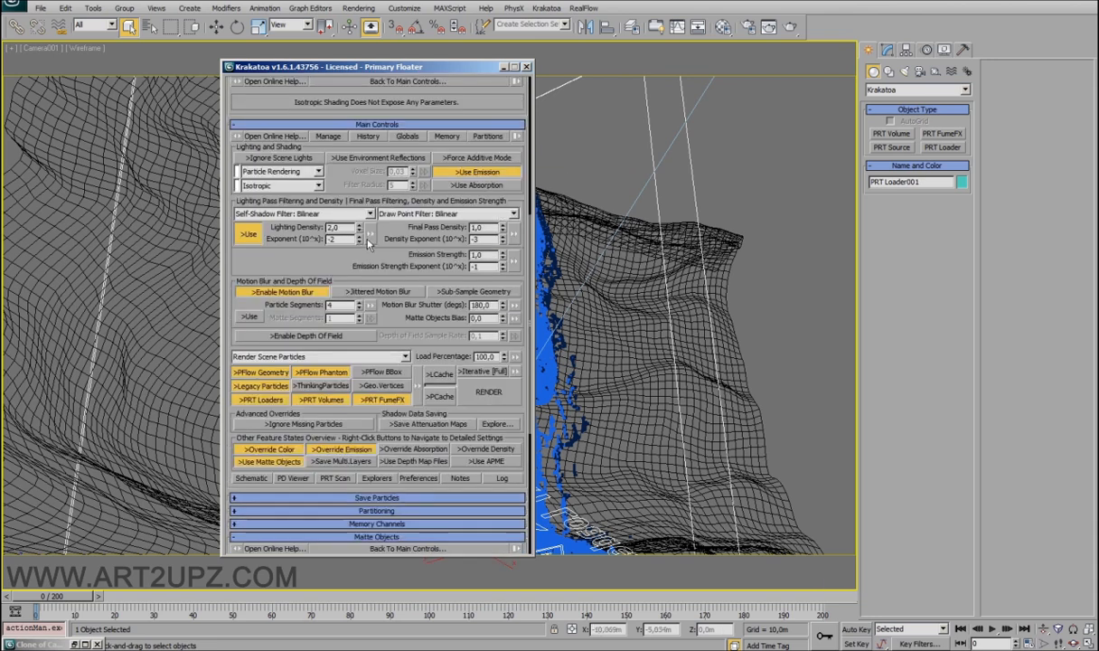
left_click_drag(342, 227, 278, 227)
left_click_drag(486, 228, 381, 220)
left_click_drag(316, 263, 320, 246)
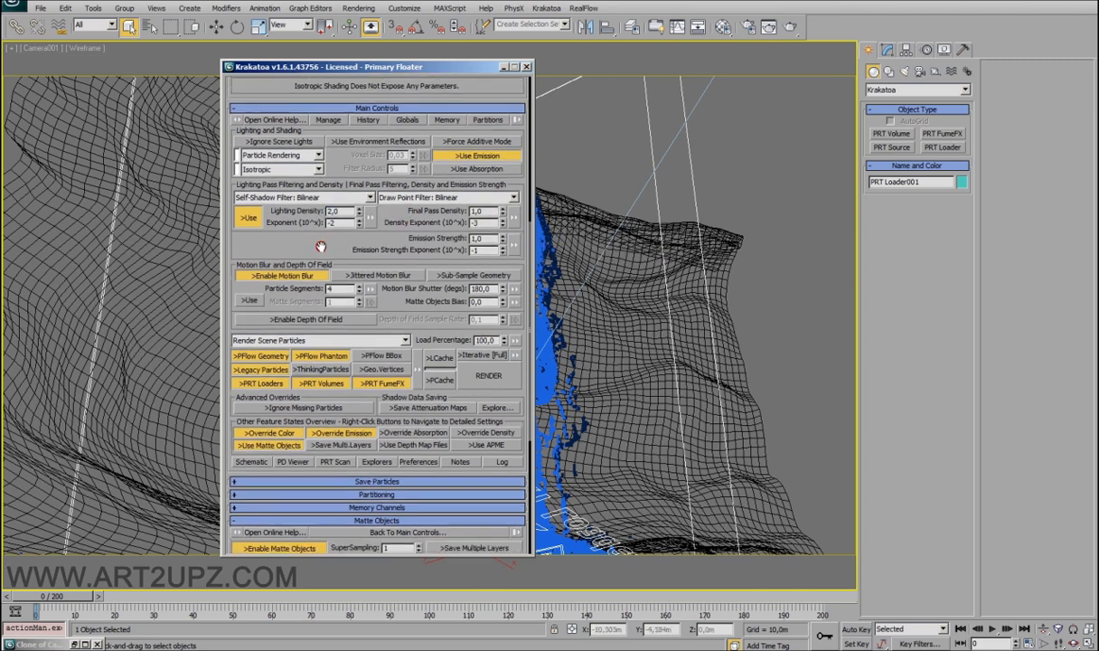
scroll(320, 247, "down", 3)
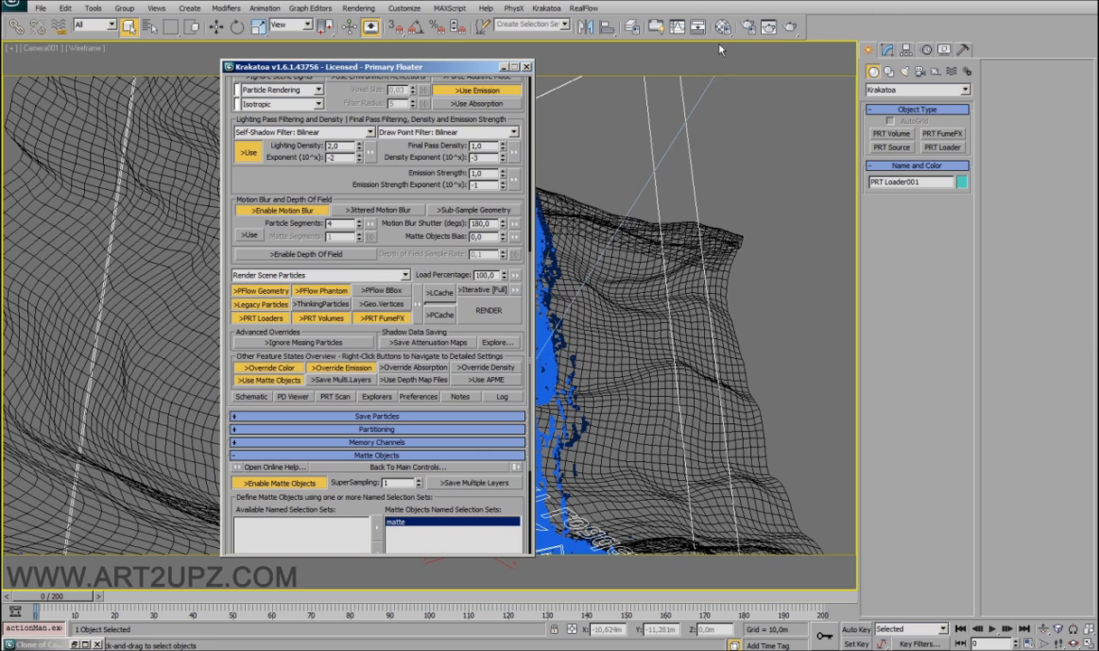
Turn off saving the render output to file and choose the 1280x720 output size.
left_click(747, 28)
left_click(33, 101)
left_click_drag(200, 364, 161, 52)
left_click(140, 433)
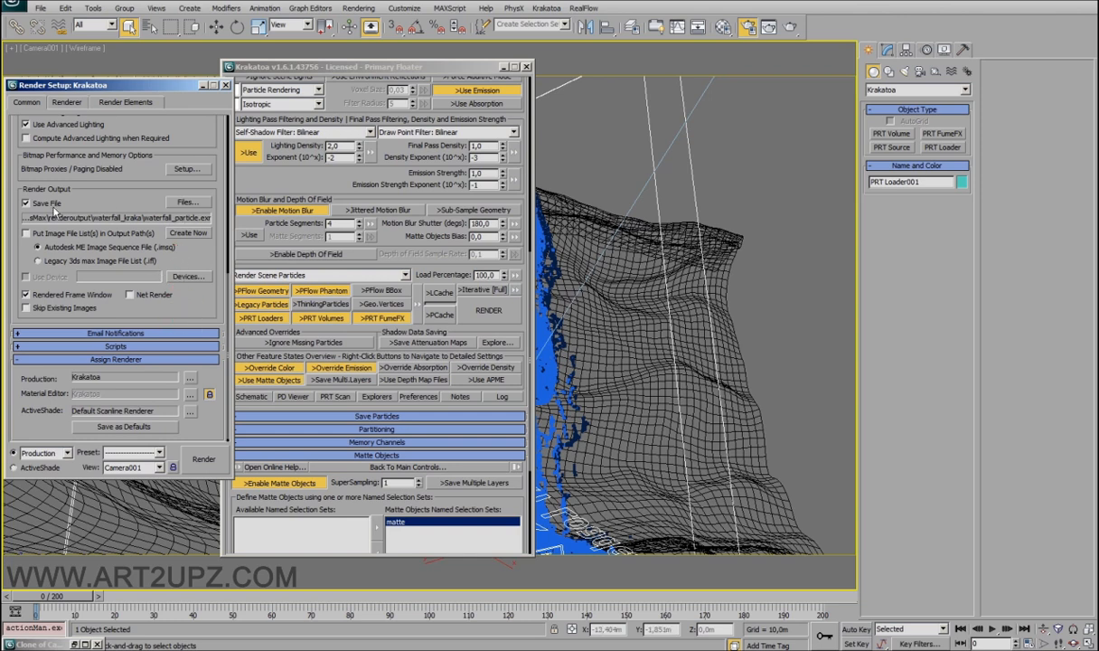
scroll(156, 266, "up", 5)
left_click(195, 288)
left_click(138, 301)
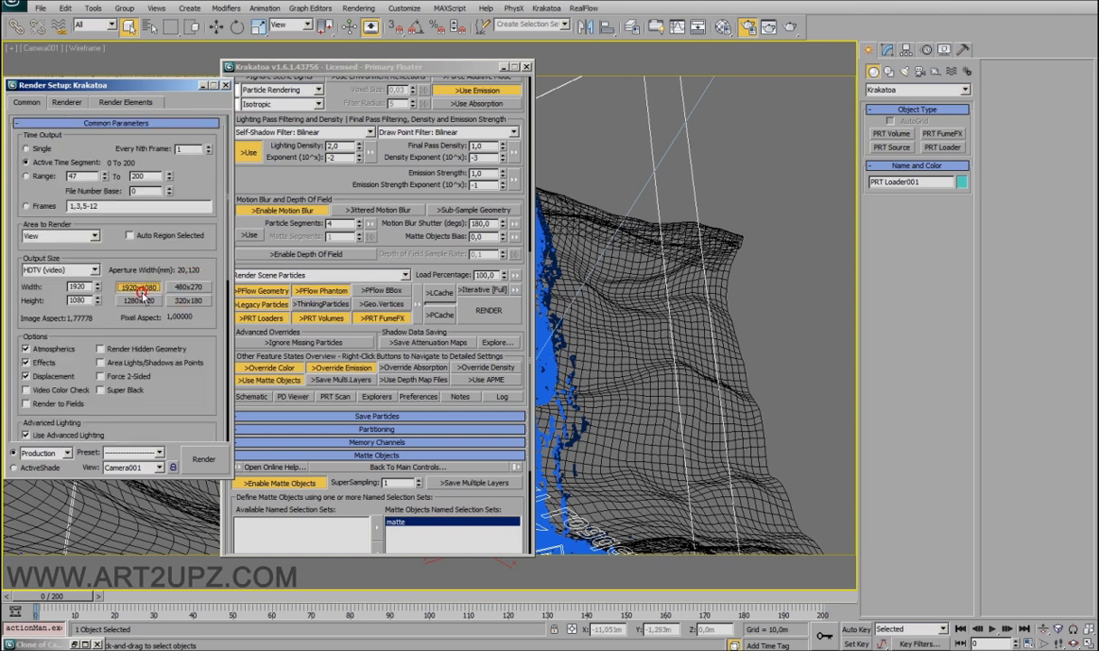
Set the time output to a single frame and render the waterfall from Camera001.
scroll(170, 379, "down", 1)
left_click(38, 141)
left_click(202, 460)
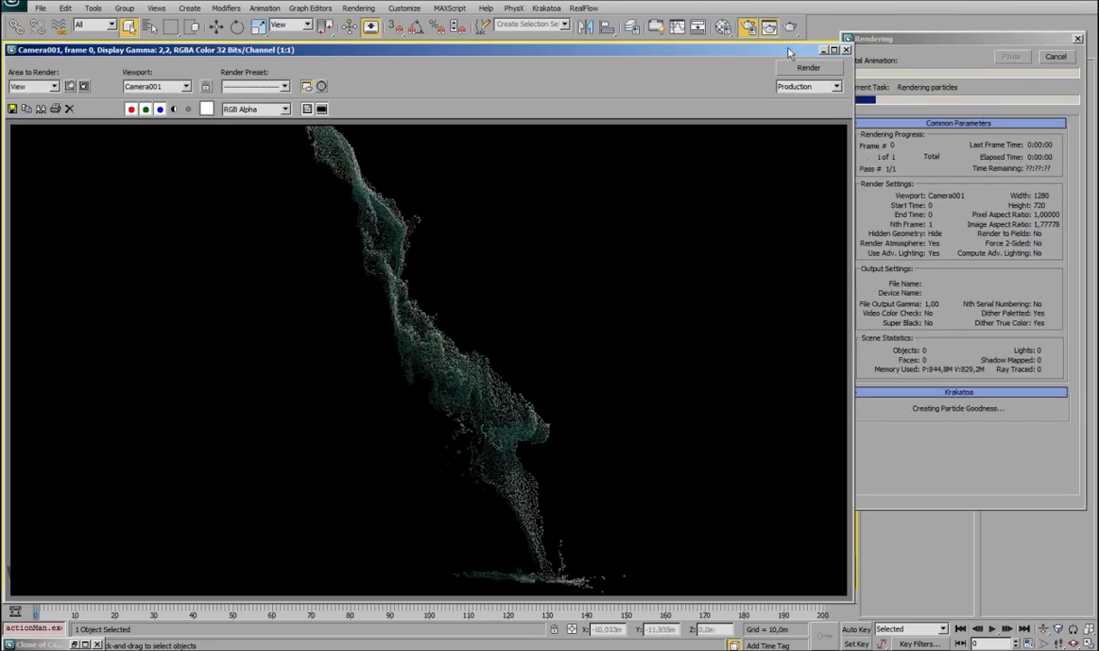
left_click_drag(787, 49, 785, 37)
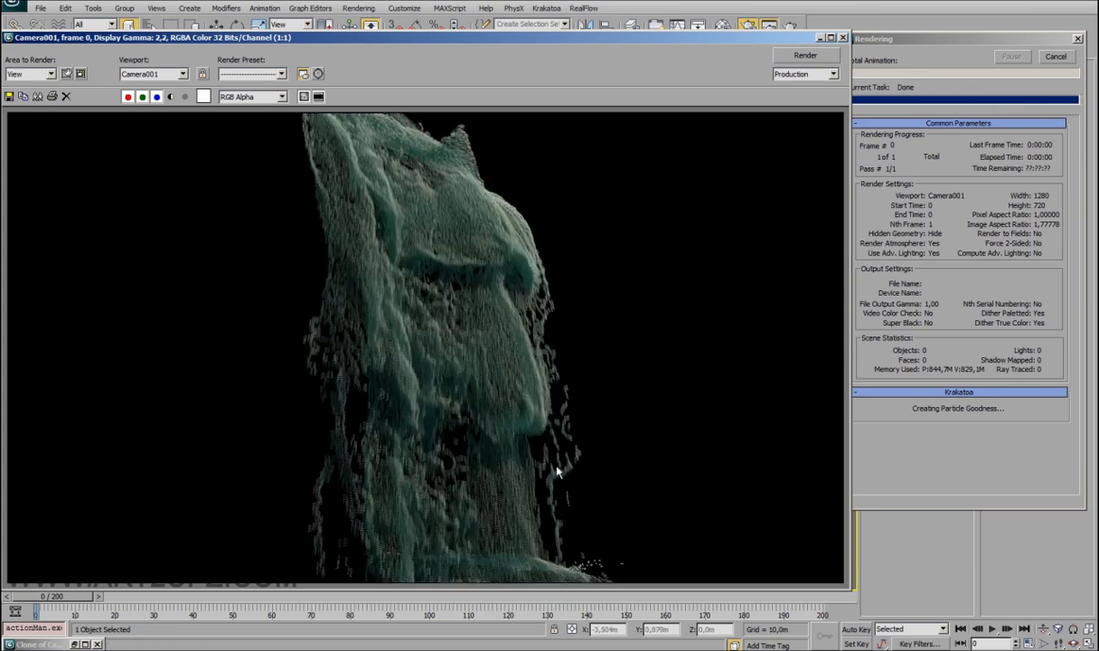
left_click_drag(792, 36, 1006, 32)
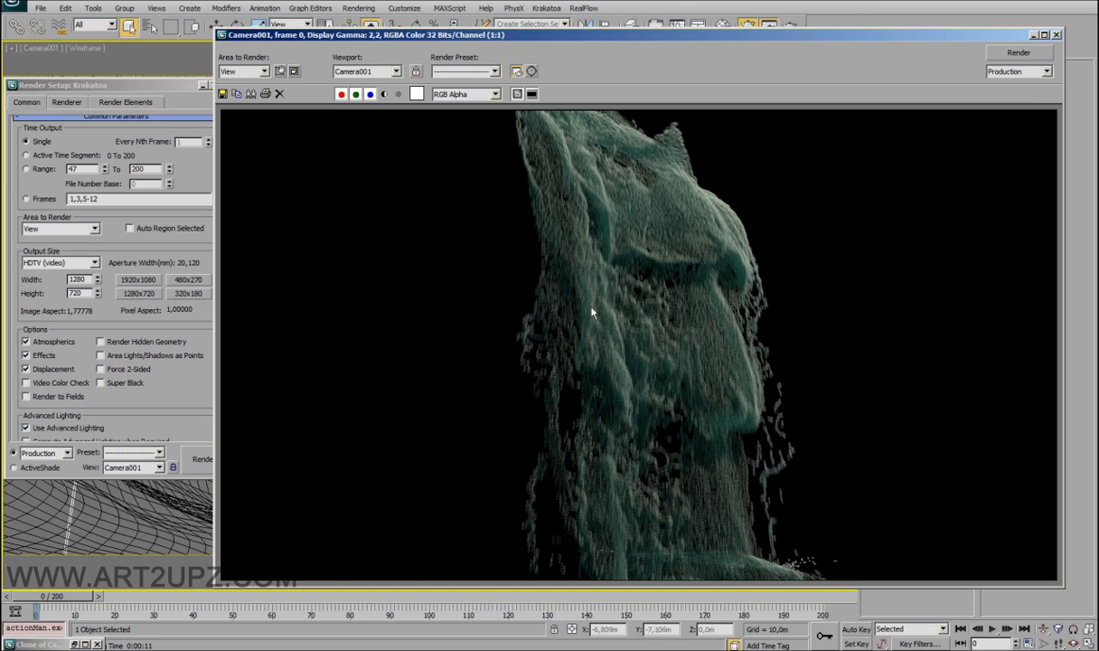
Set the motion blur particle segments to 1 and clone the rendered frame for comparison.
left_click_drag(558, 37, 795, 86)
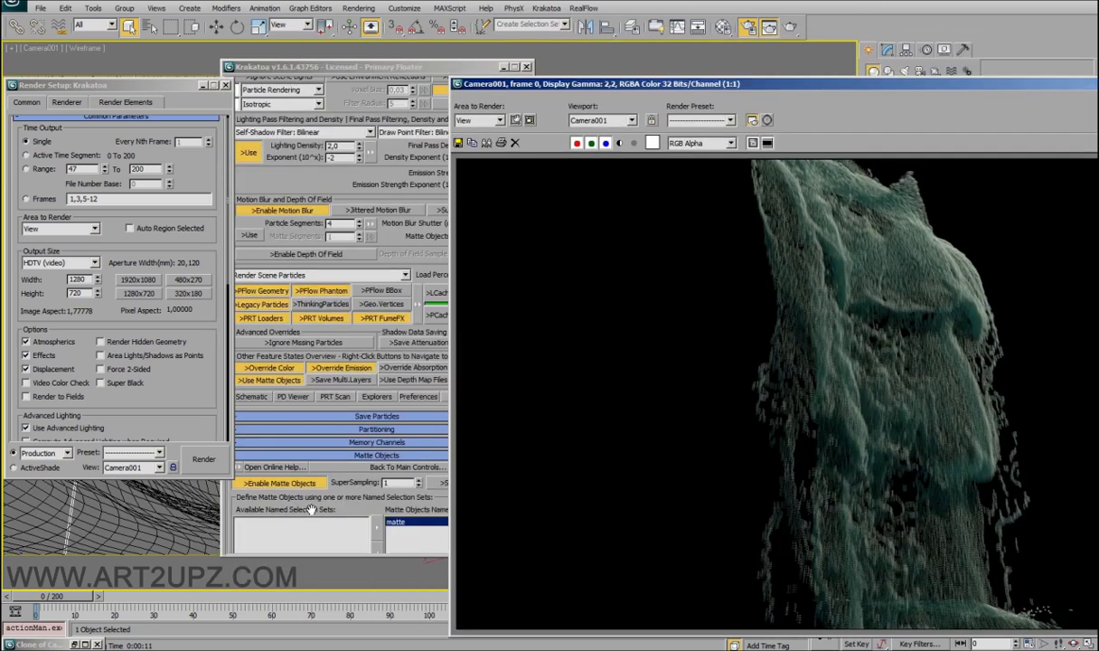
left_click(310, 510)
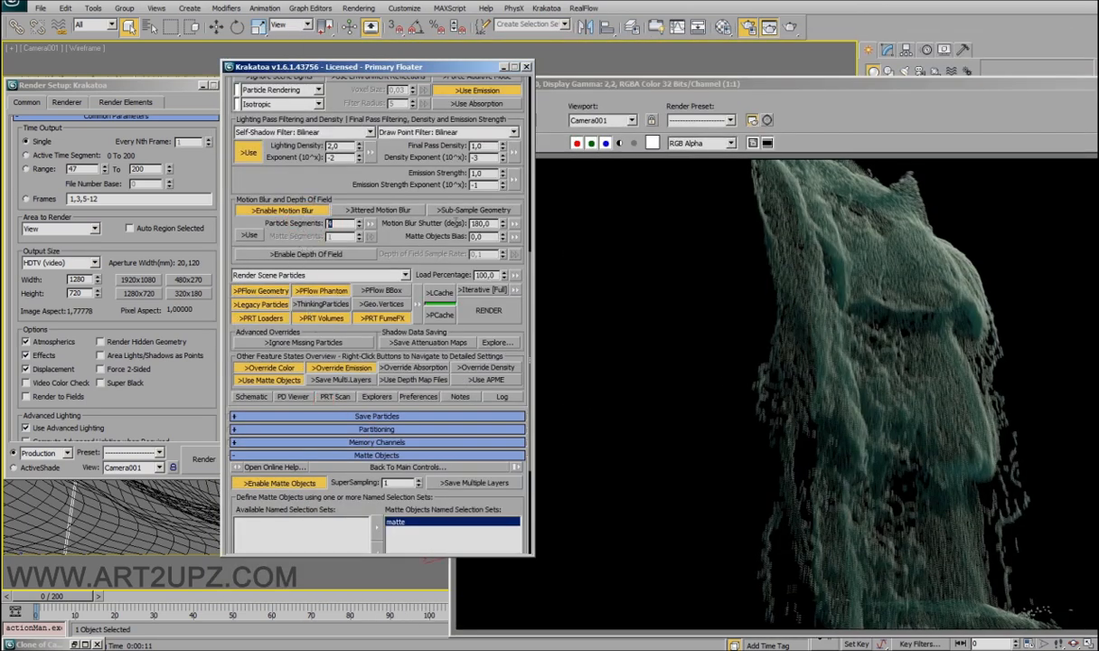
left_click(545, 180)
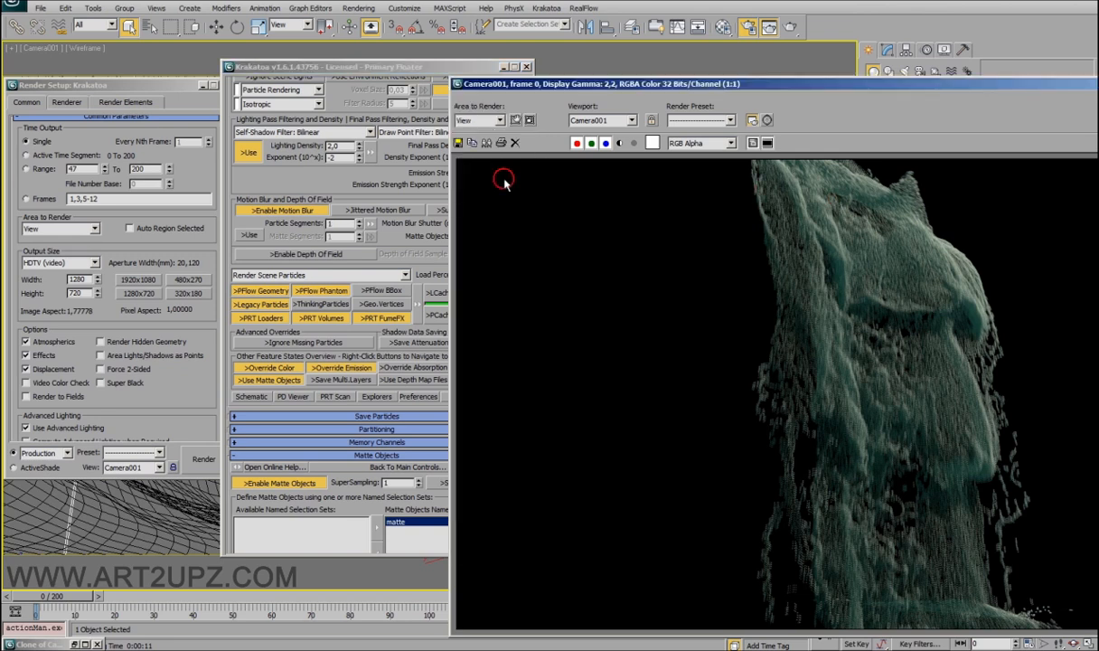
left_click(487, 144)
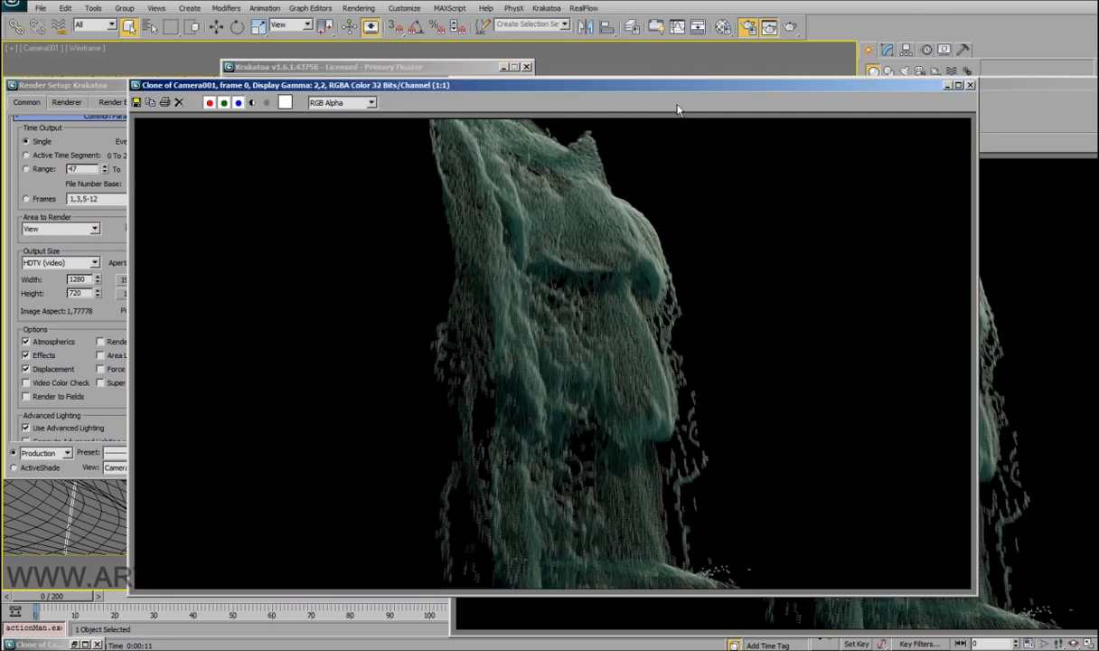
Render the frame again with Krakatoa and narrow the cloned image window to compare both renders side by side.
left_click_drag(468, 64, 419, 72)
left_click(452, 319)
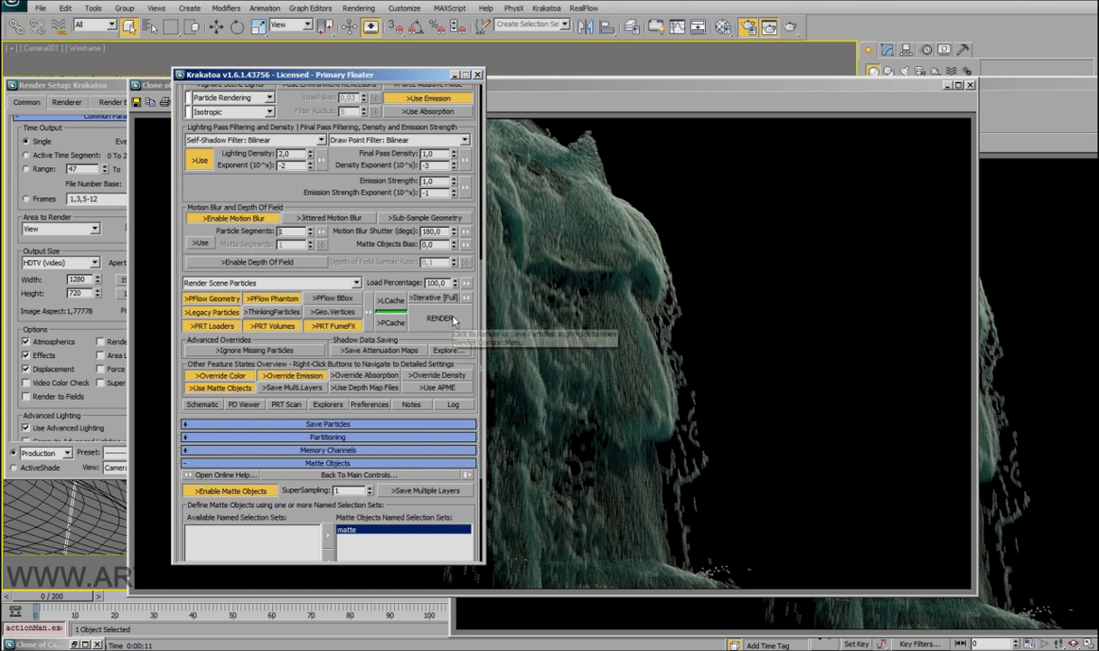
left_click_drag(915, 84, 807, 52)
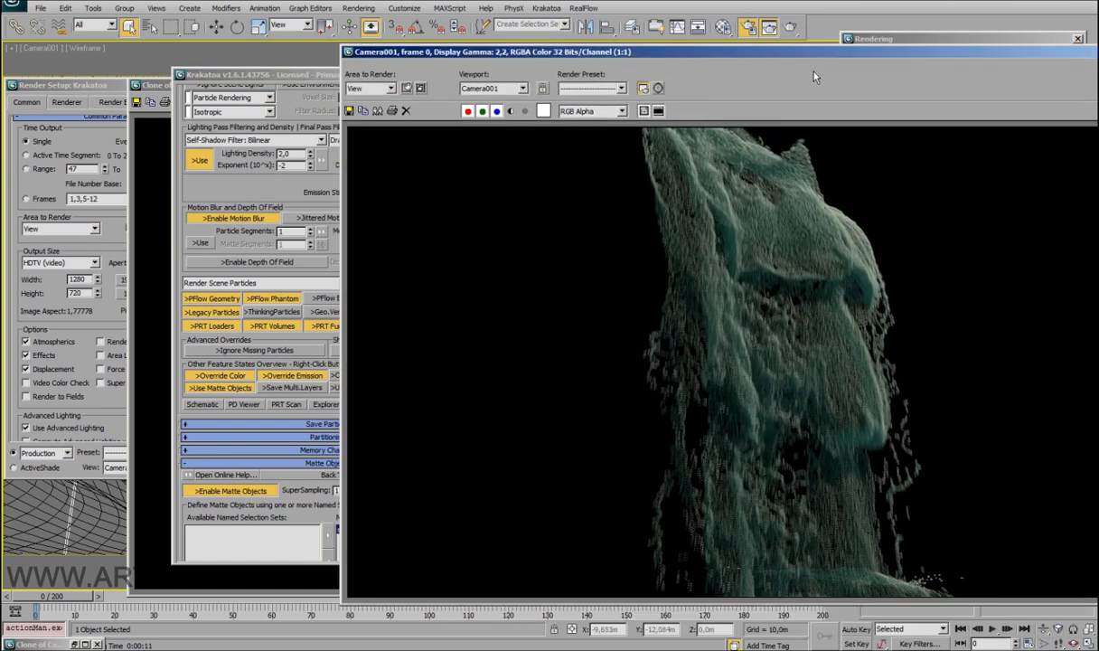
left_click(219, 584)
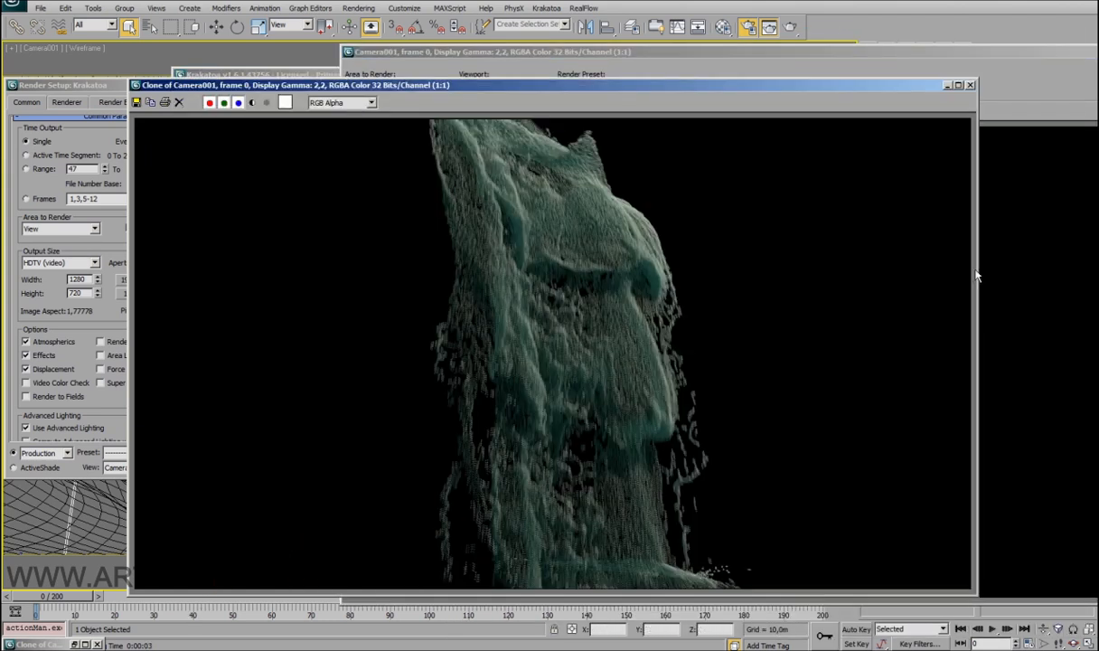
left_click_drag(975, 275, 577, 287)
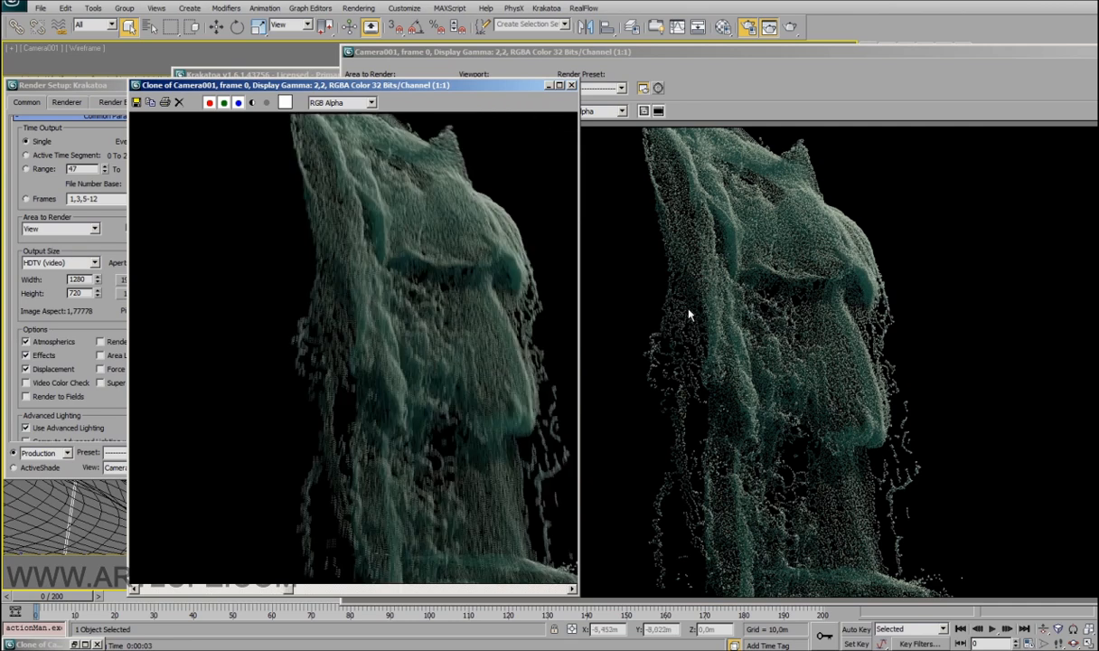
Set the particle segments to 12, render the frame again and compare it with the cloned image.
left_click(221, 74)
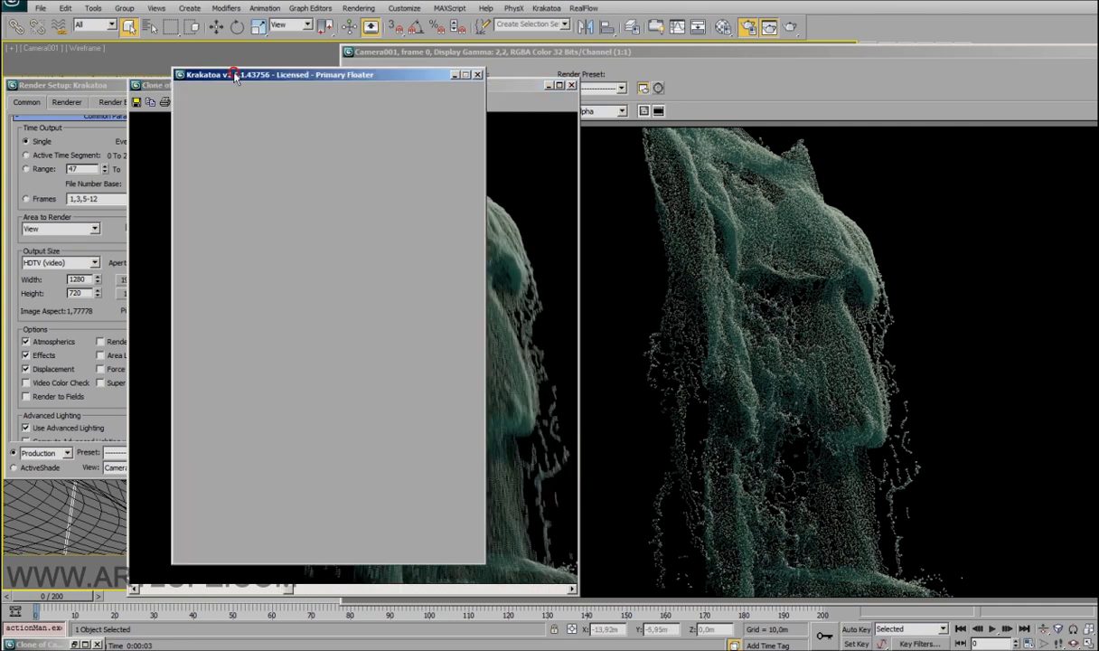
left_click_drag(278, 231, 524, 237)
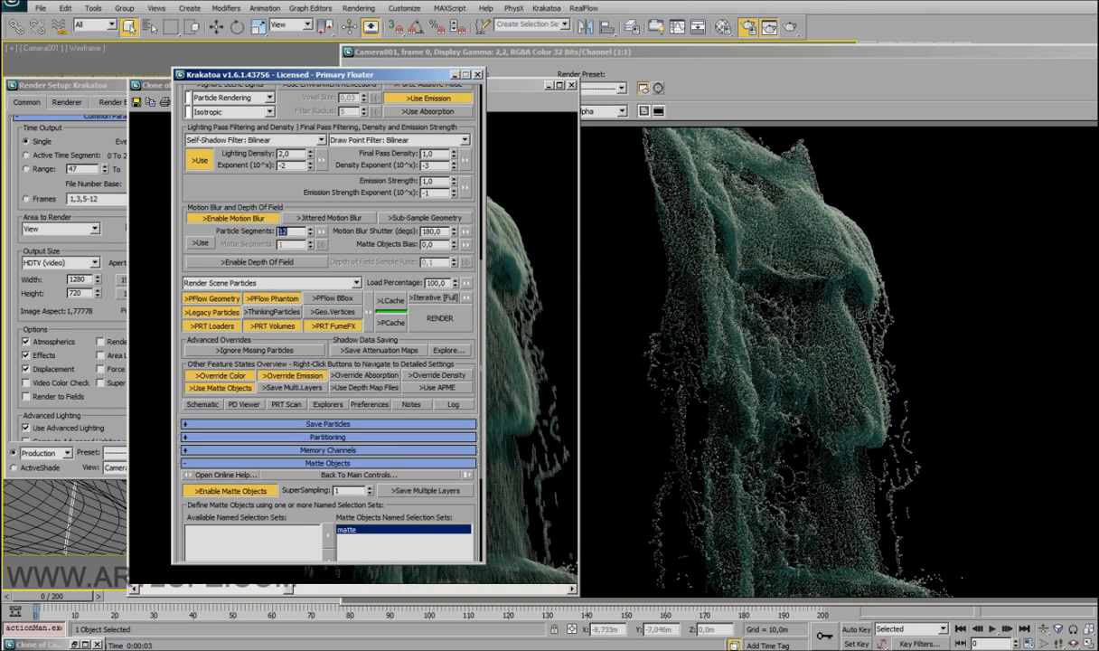
left_click(443, 320)
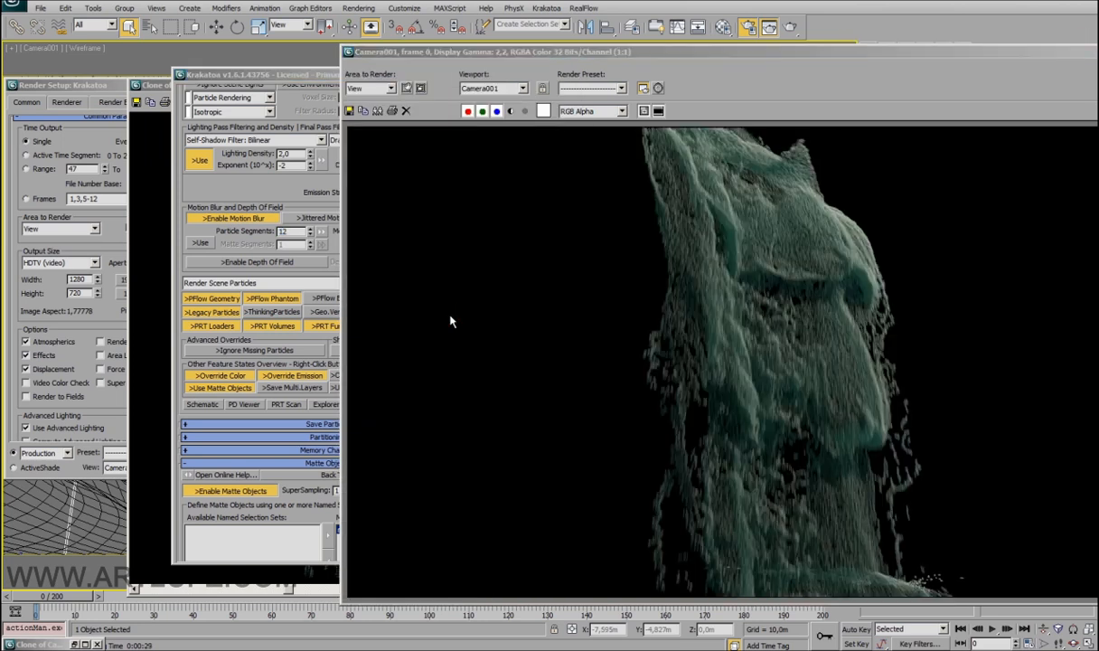
left_click(161, 380)
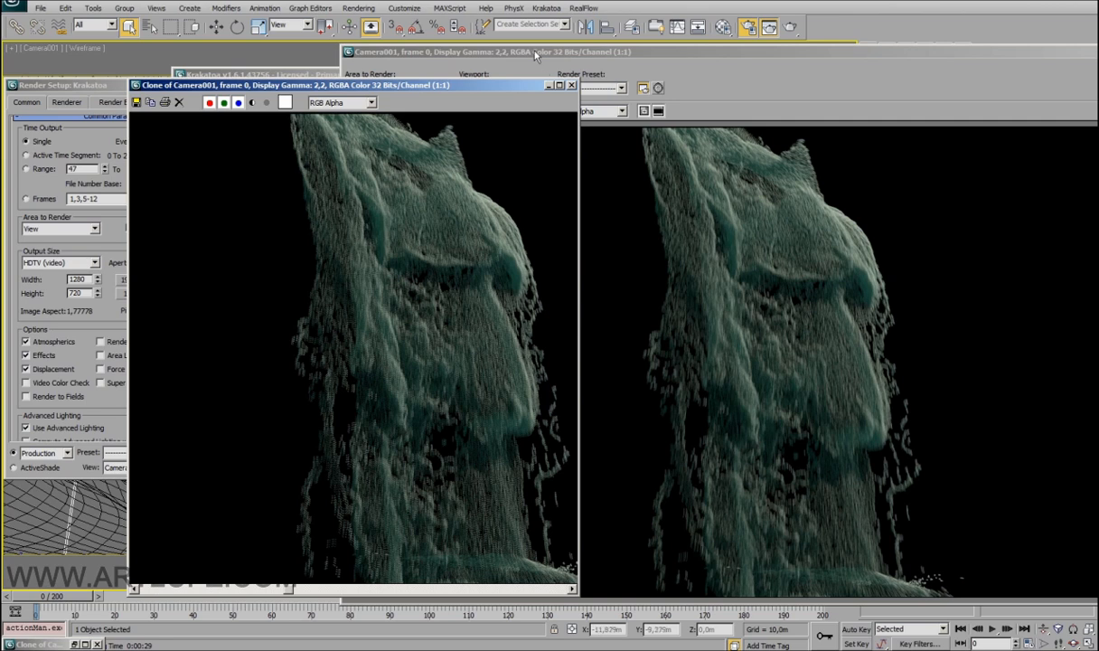
Close the cloned image and set the motion blur particle segments to 4.
left_click(571, 86)
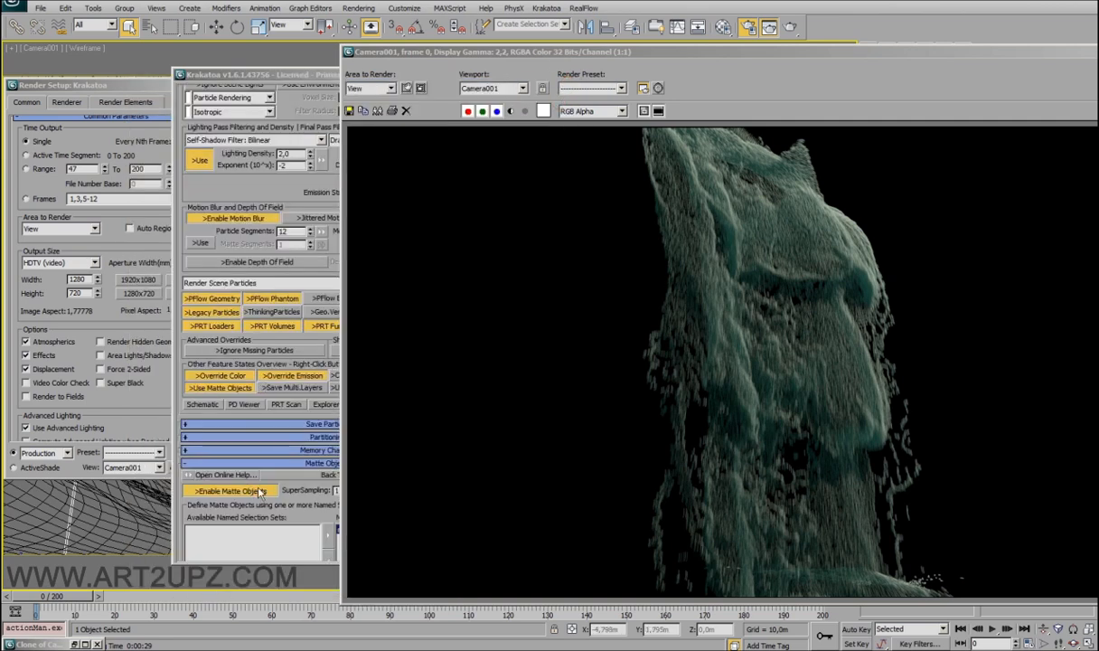
left_click(292, 501)
left_click_drag(289, 231, 244, 232)
type("4")
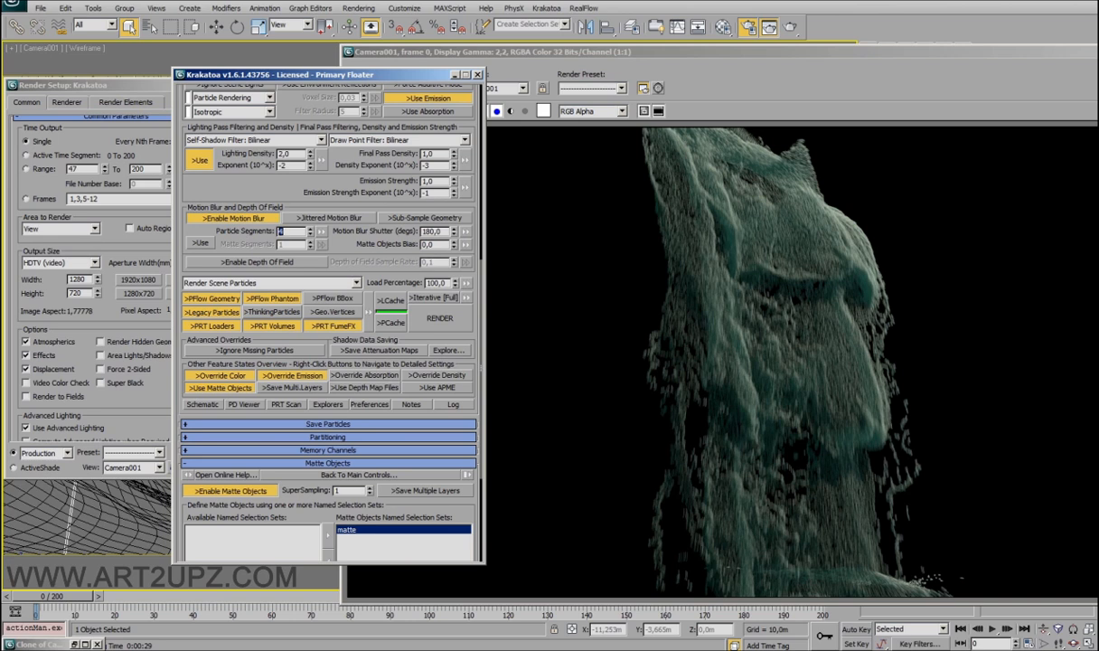
Open the recent scene land_waterfall_Particle_Force.max without saving the changes to the current scene.
left_click_drag(297, 200, 299, 390)
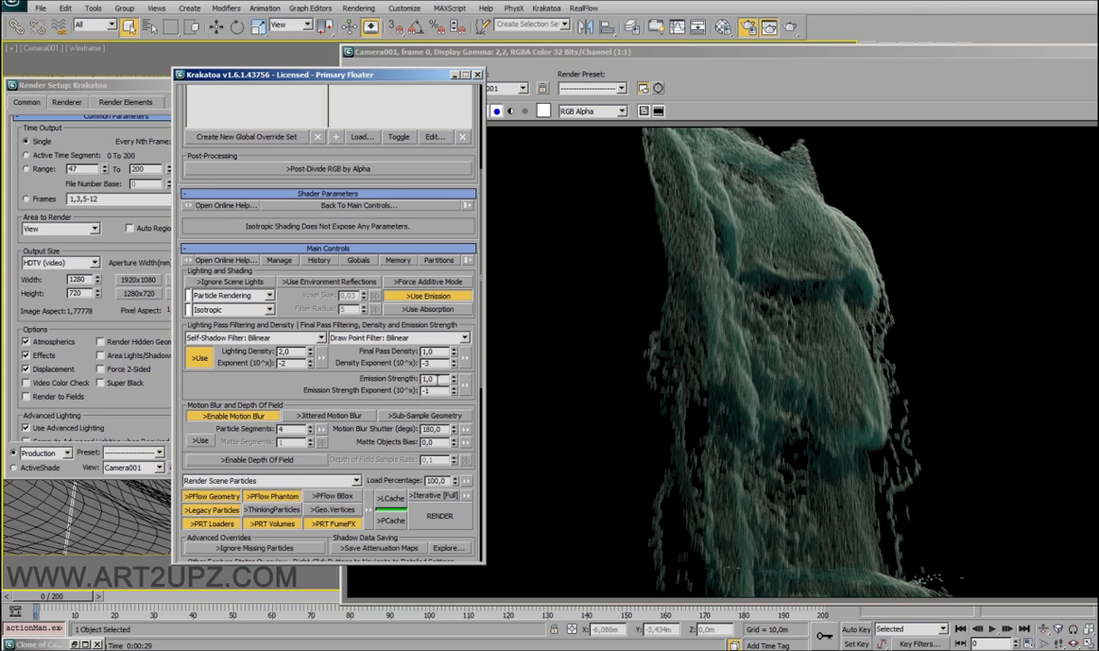
scroll(377, 380, "up", 5)
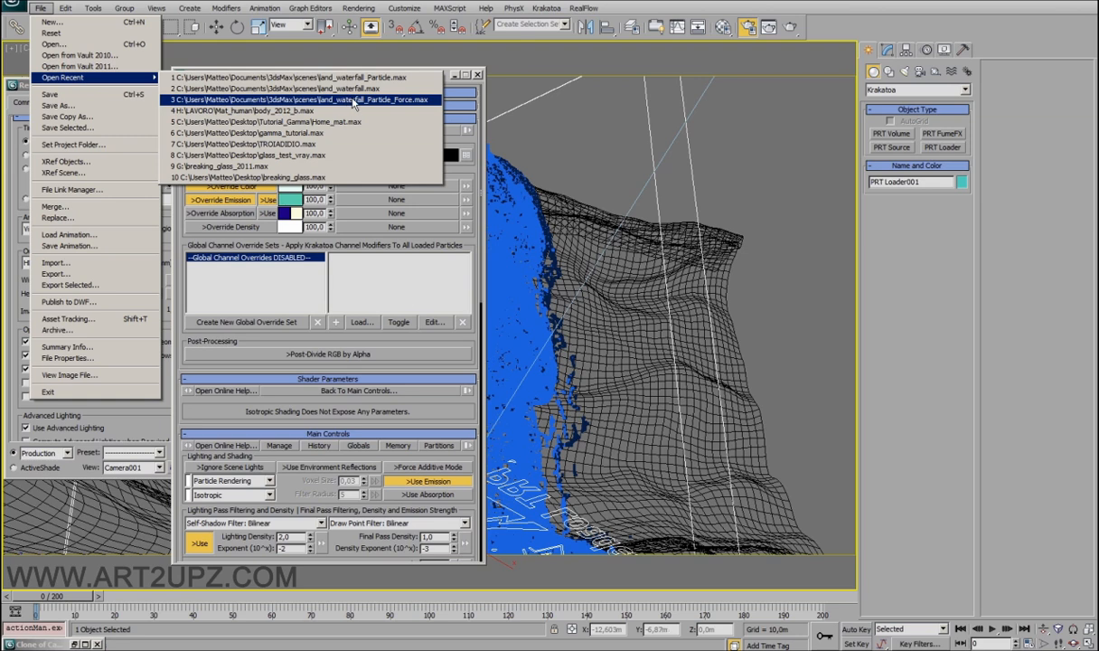
left_click(413, 103)
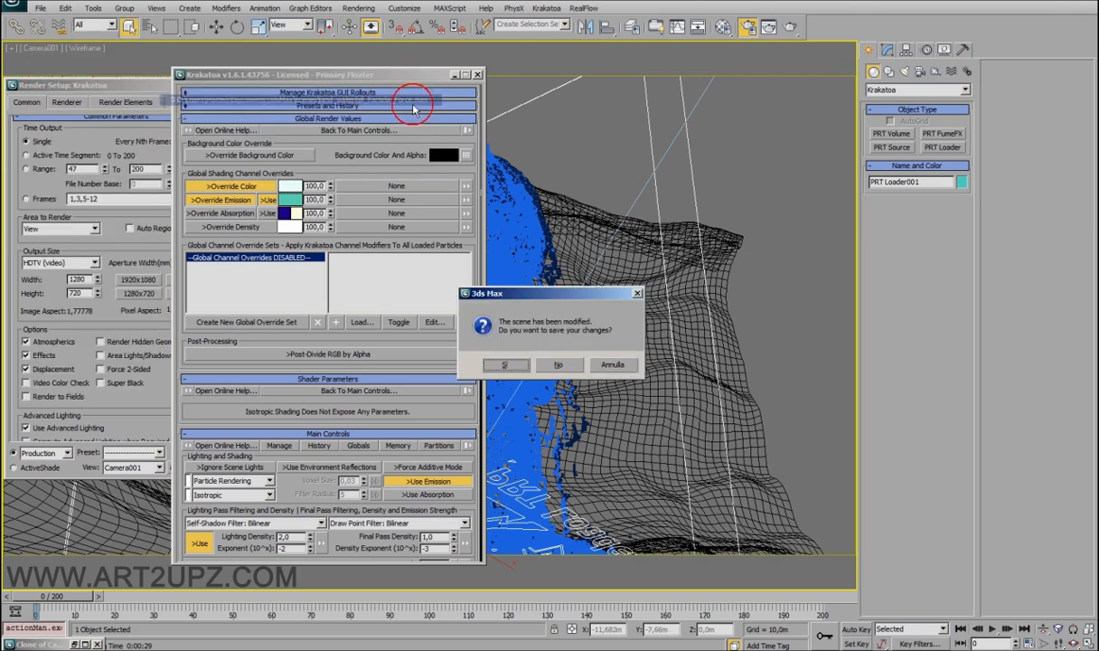
left_click(558, 364)
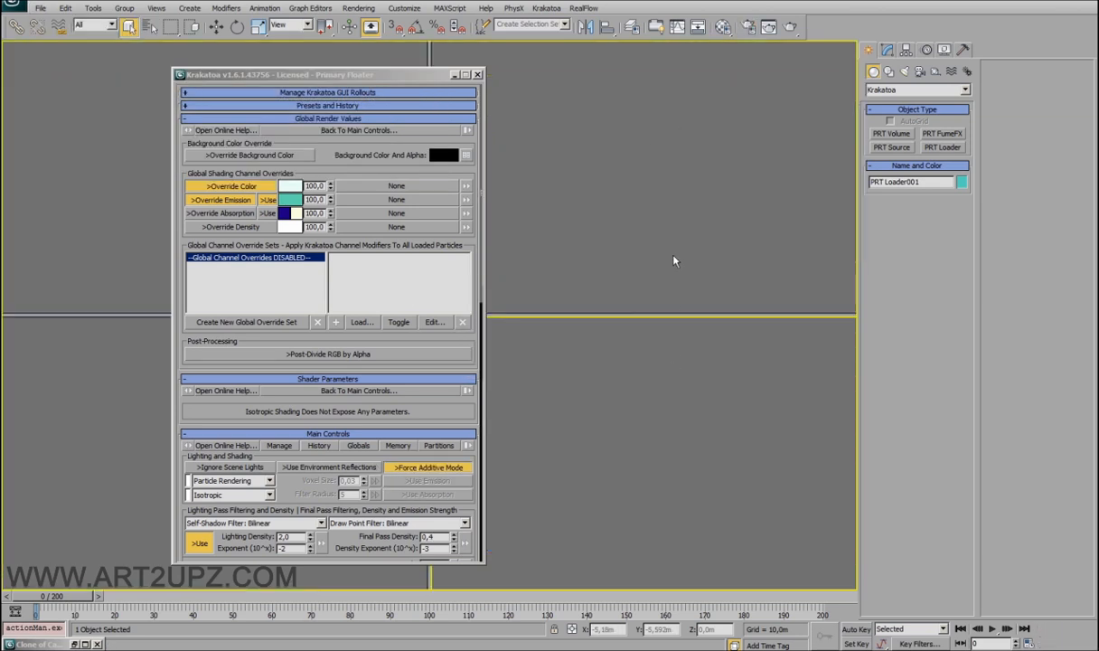
Inspect the new scene's Krakatoa render settings and the scattering and emission settings of Krakatoa materials 1 and 2.
left_click(742, 29)
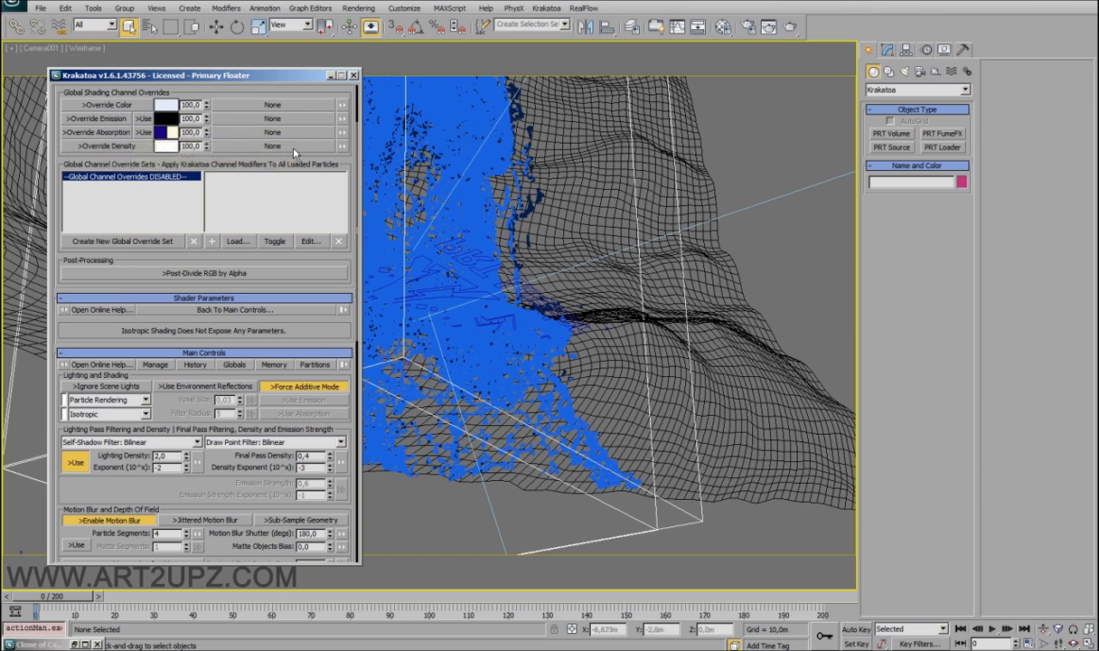
left_click(723, 26)
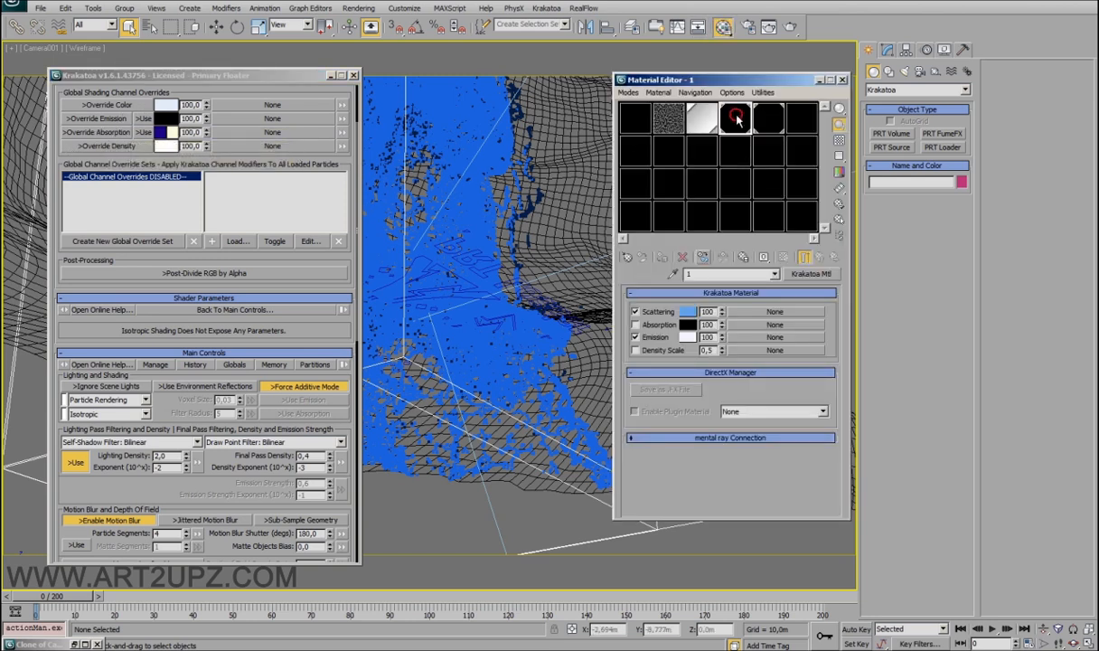
left_click(528, 307)
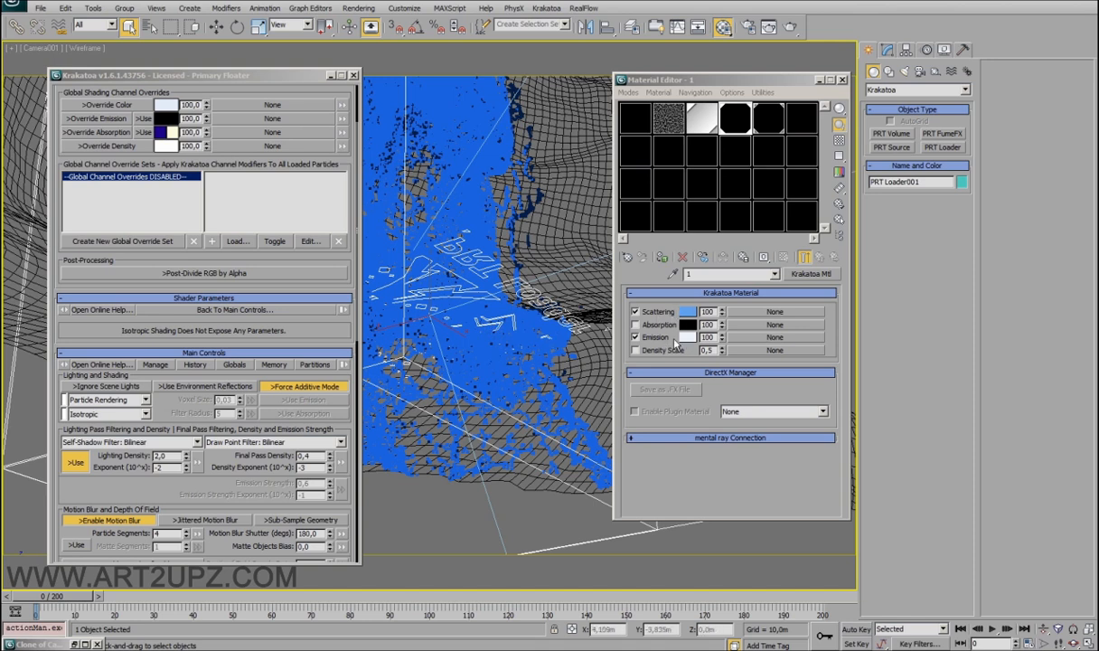
left_click(768, 118)
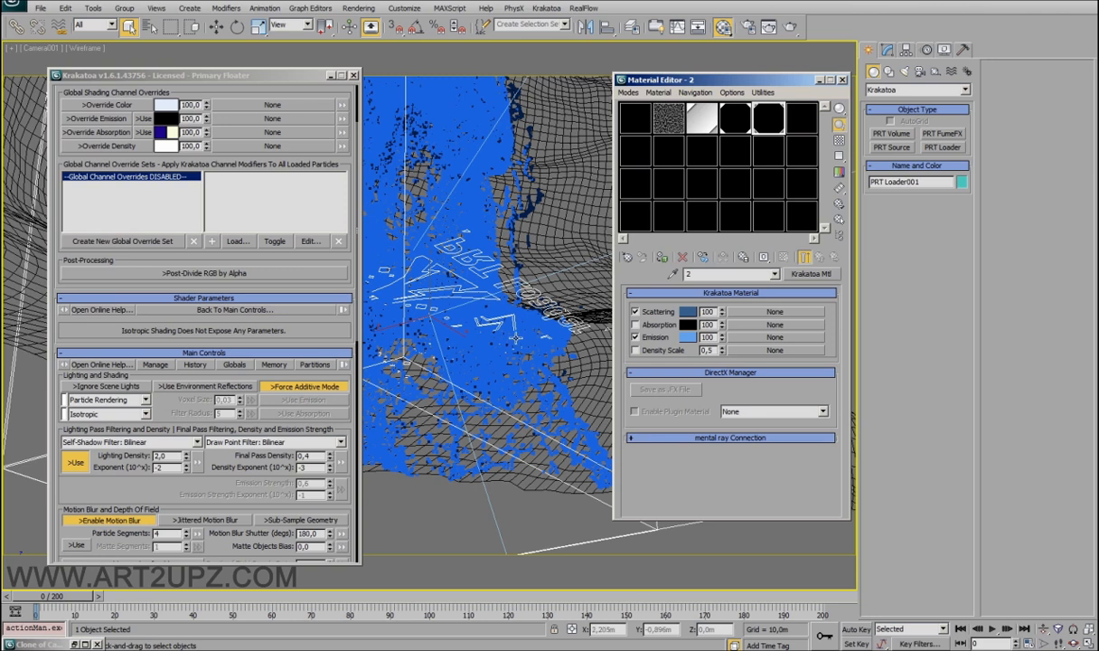
Close the Material Editor and render frame 0 of the Camera001 view with Krakatoa.
left_click(478, 309)
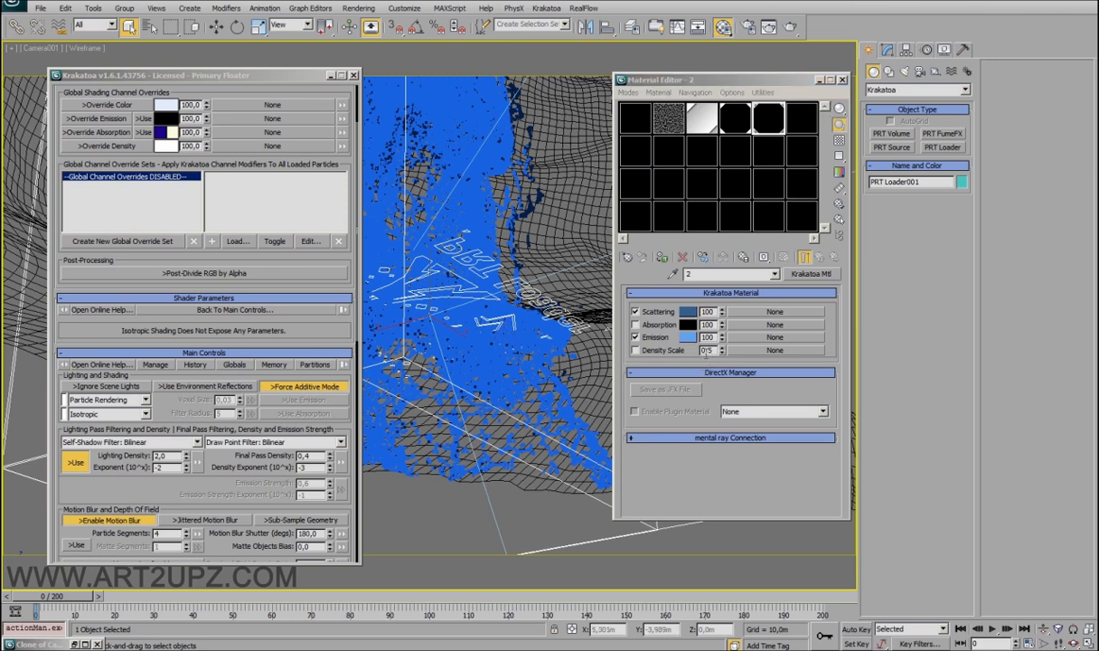
left_click(841, 79)
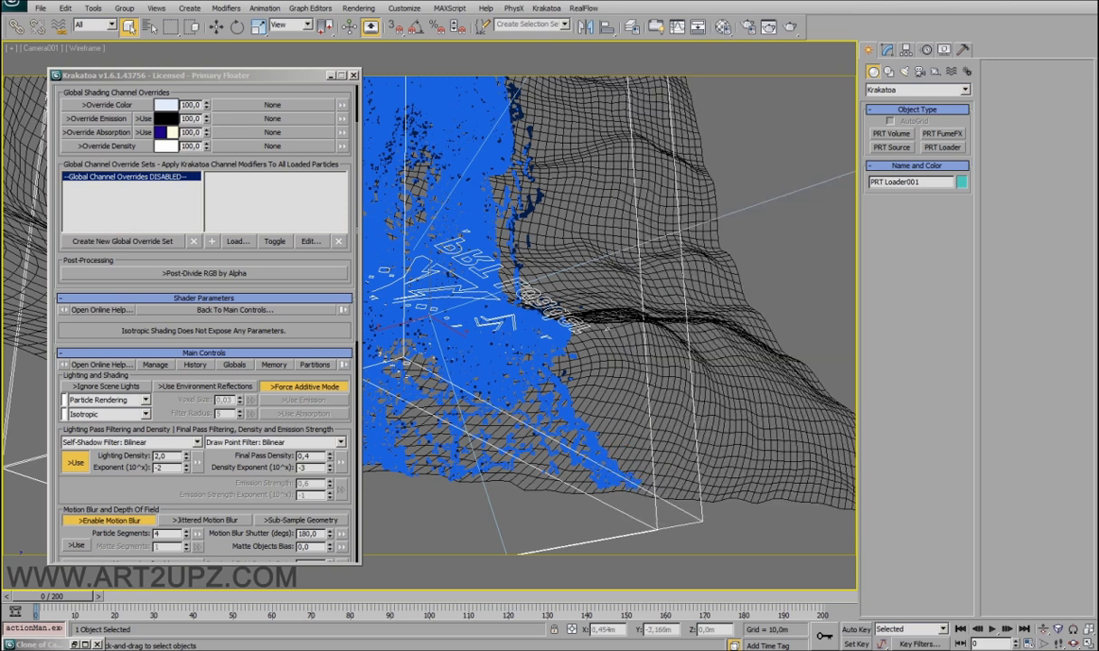
left_click_drag(199, 75, 225, 103)
left_click(768, 26)
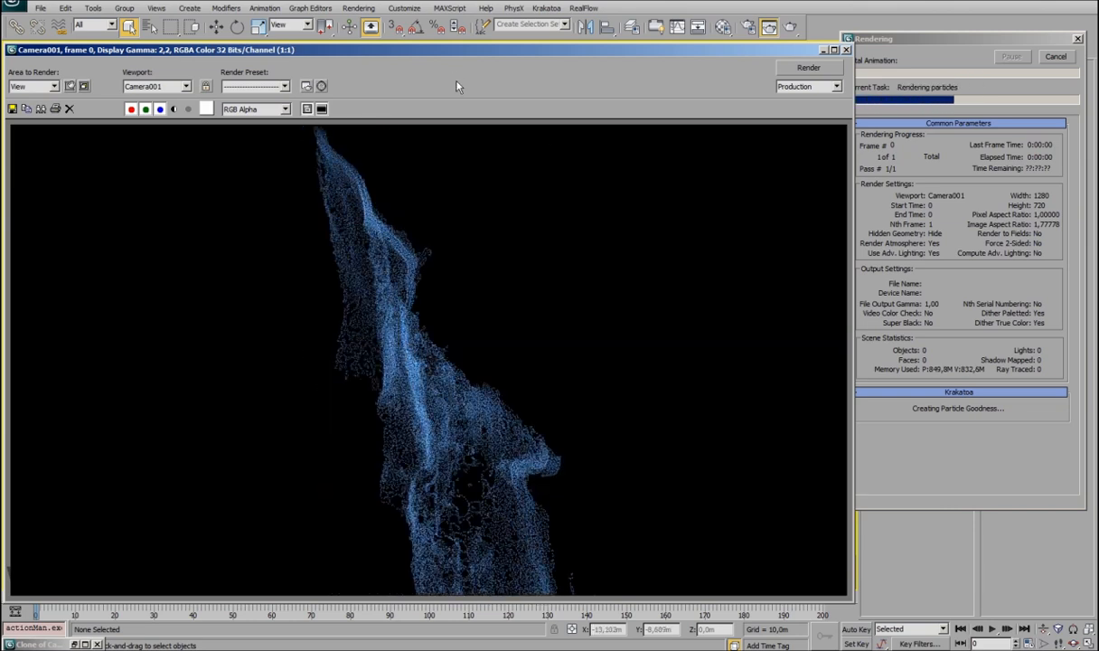
left_click_drag(394, 51, 439, 51)
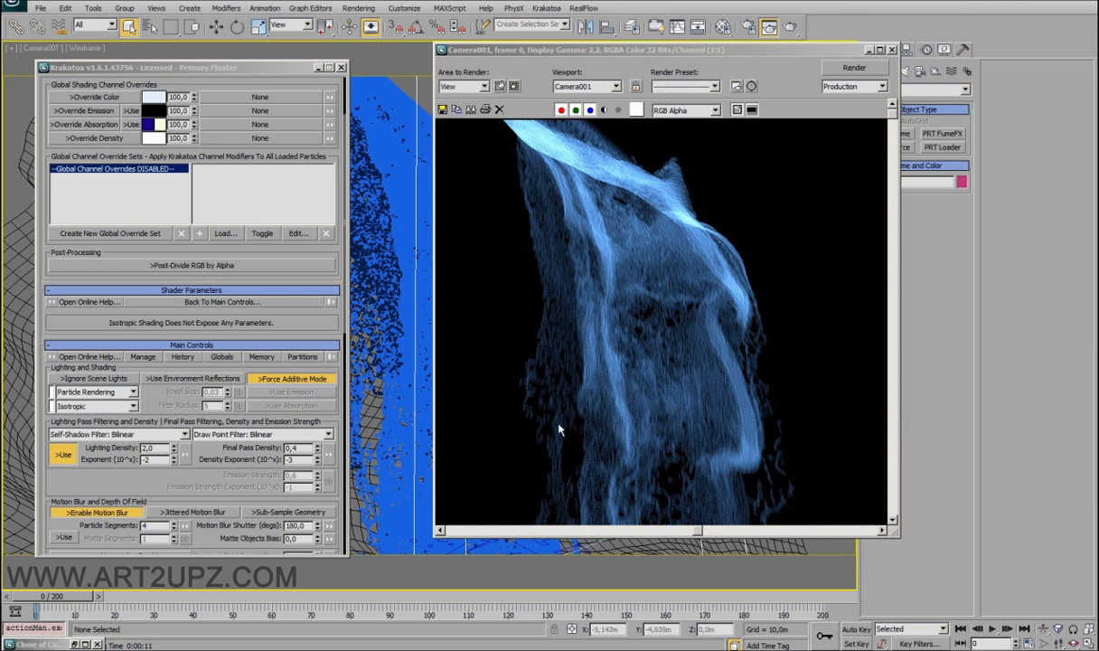
Examine the Krakatoa main controls, matte object settings and global render values used for the additive waterfall render.
left_click_drag(172, 398, 178, 271)
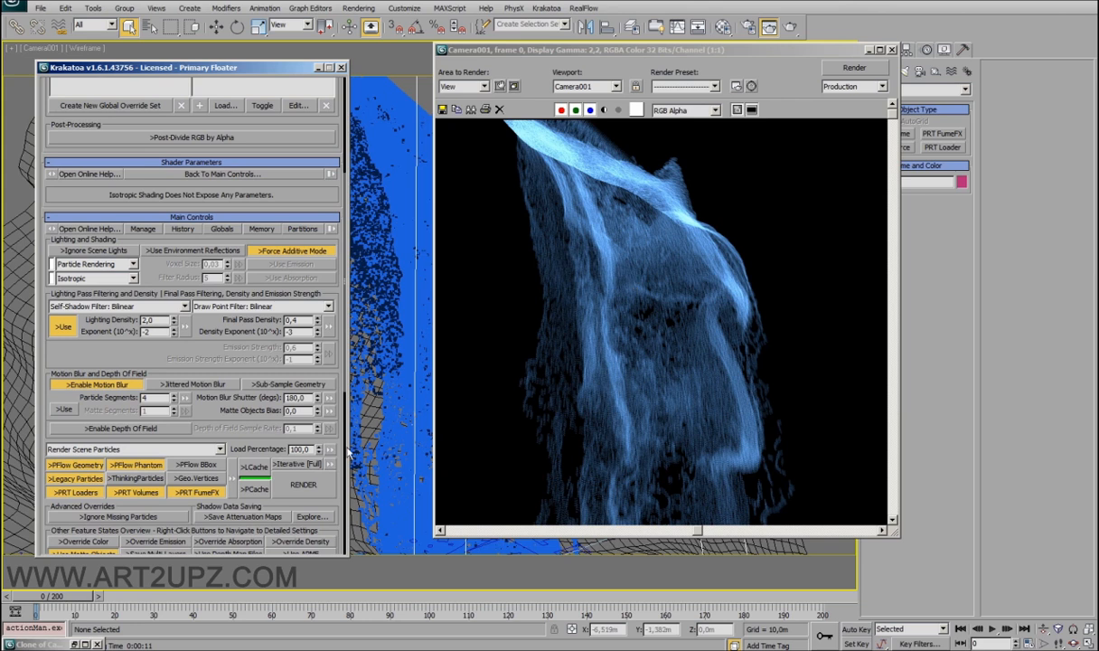
left_click_drag(206, 365, 213, 264)
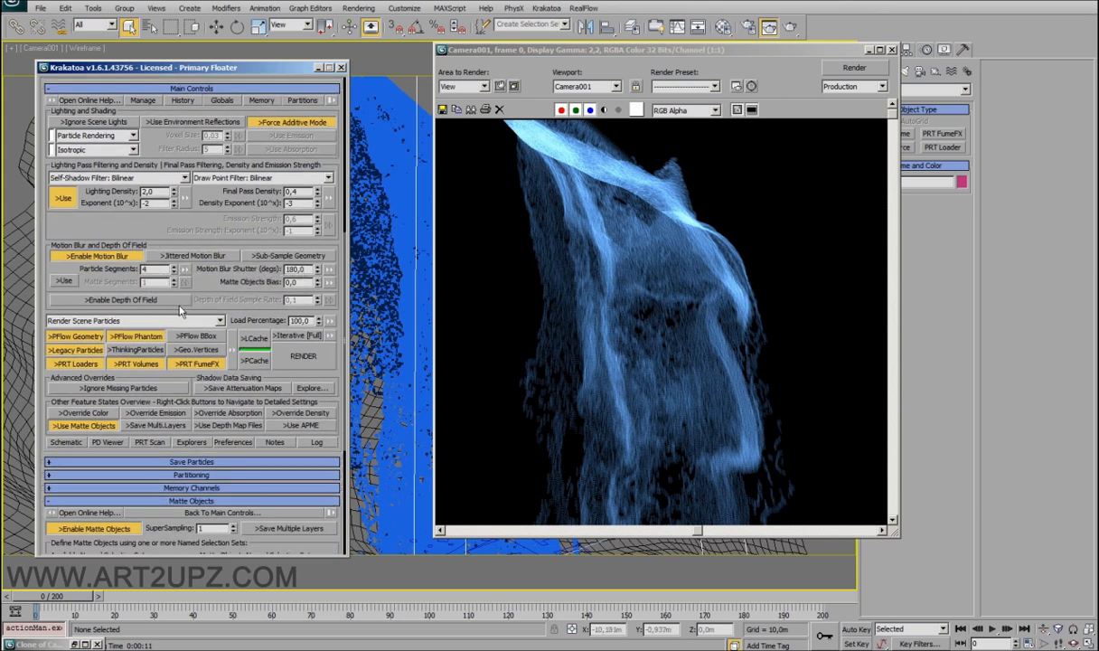
scroll(293, 346, "down", 3)
scroll(302, 339, "down", 1)
scroll(217, 499, "down", 5)
scroll(219, 496, "up", 9)
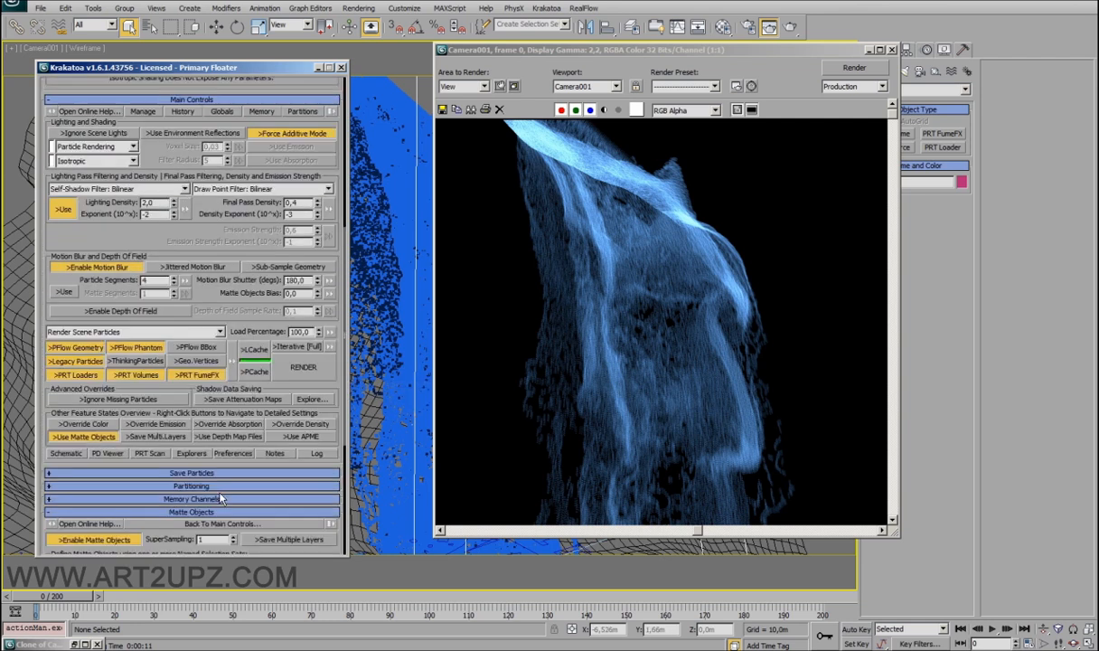
scroll(465, 299, "up", 7)
scroll(475, 338, "up", 5)
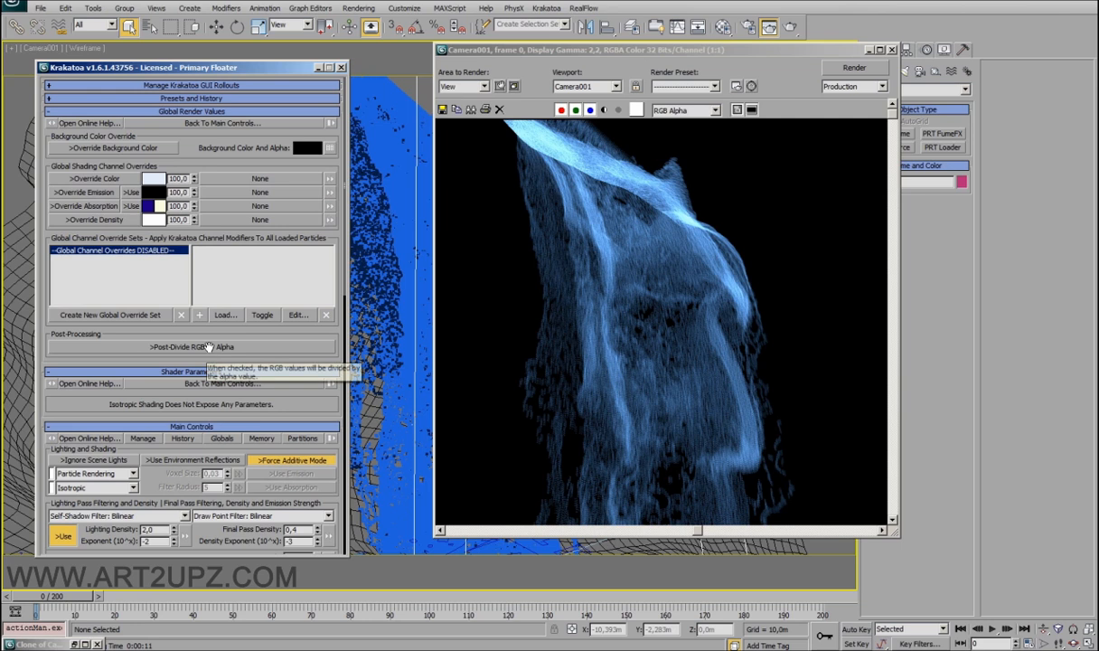
Close the rendered frame, minimise the Krakatoa window and launch After Effects.
left_click(891, 49)
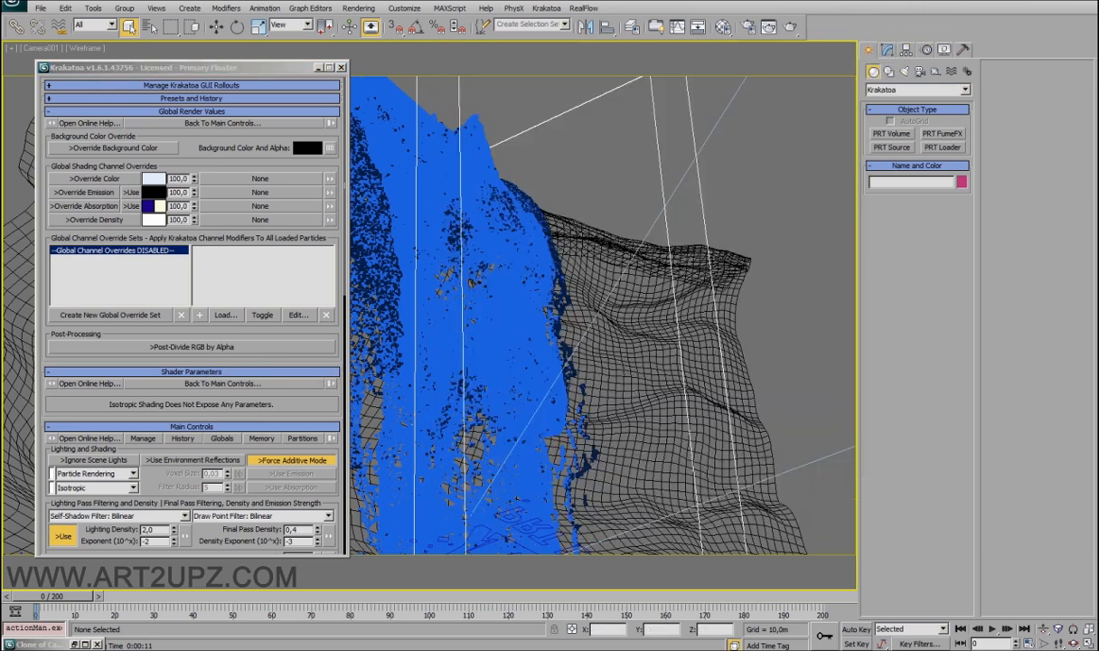
left_click(20, 648)
left_click(93, 374)
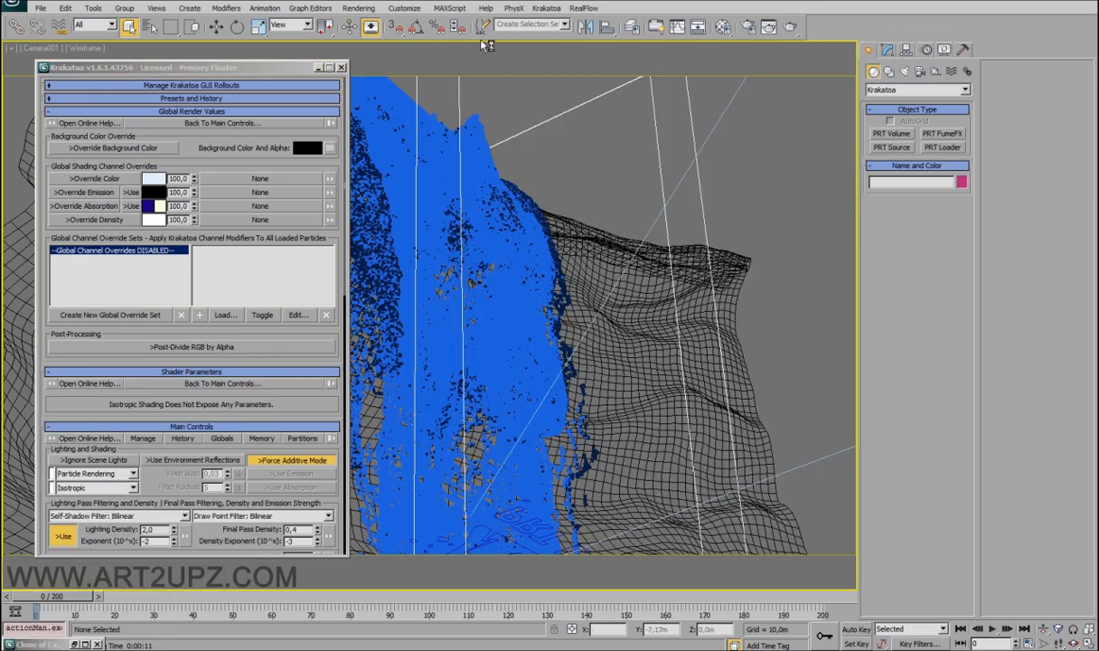
left_click(317, 68)
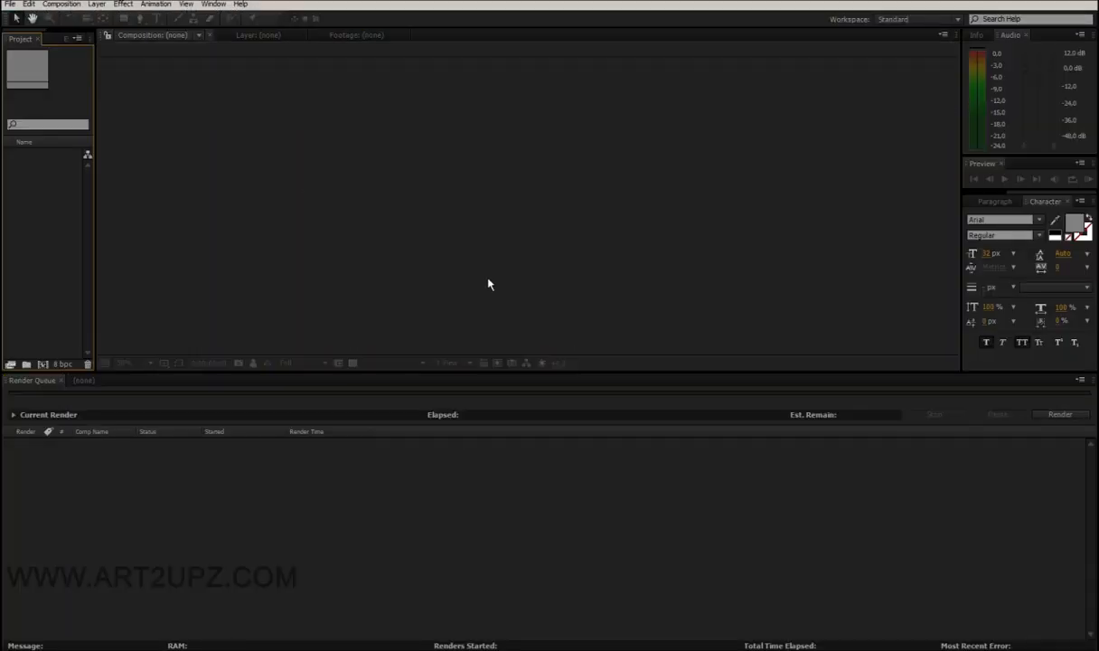
Open the recent project waterfall.aep and widen the project's footage list so the full names show.
left_click(11, 5)
mouse_move(50, 38)
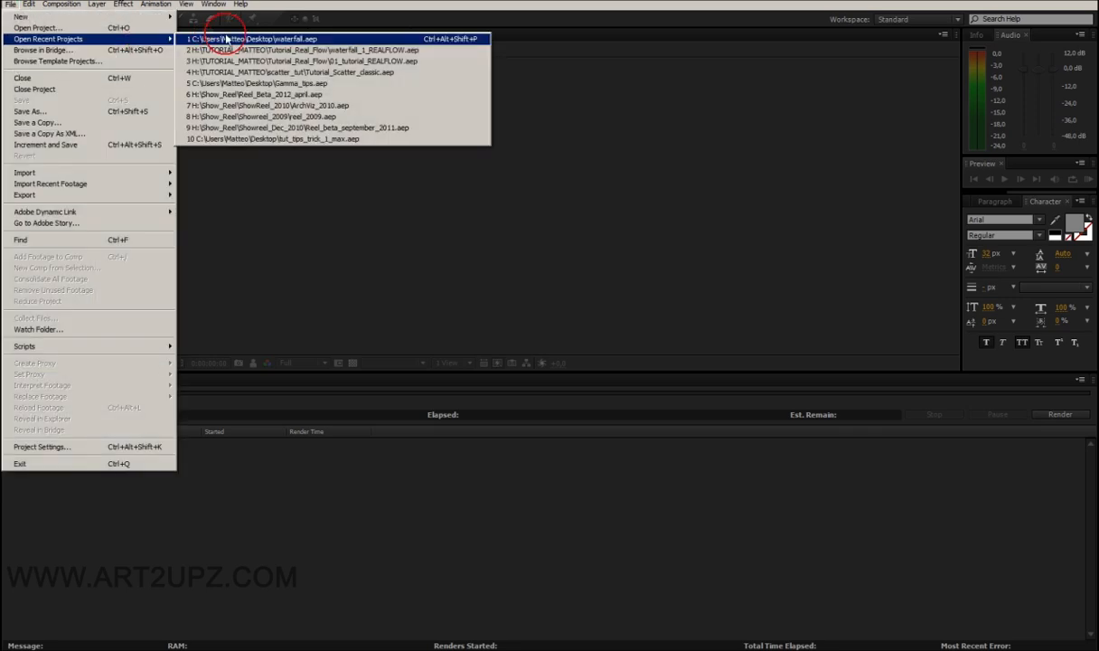
left_click(254, 40)
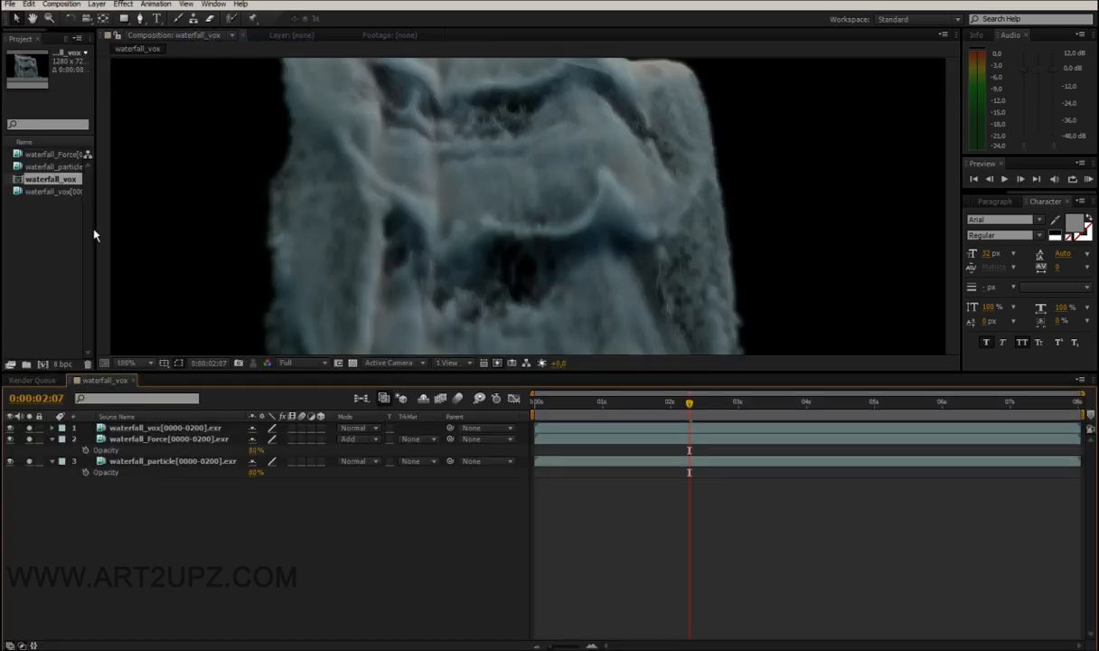
left_click_drag(95, 229, 380, 213)
left_click(125, 149)
right_click(140, 150)
left_click(104, 215)
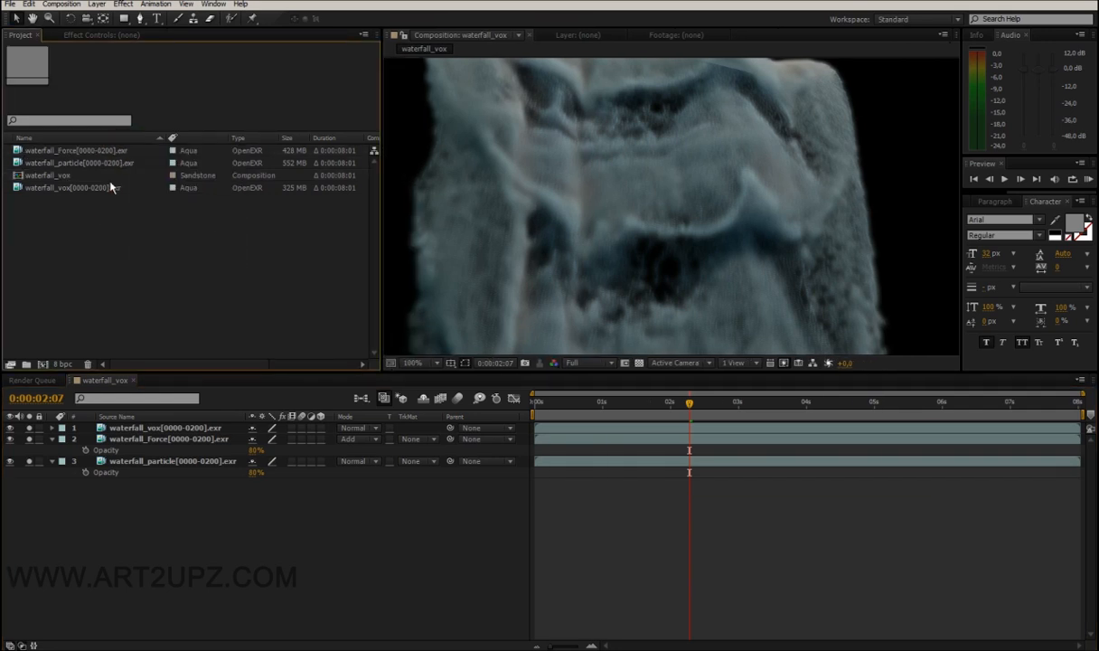
Preview the waterfall_Force and waterfall_particle EXR sequences by scrubbing through each one.
left_click(111, 152)
double_click(110, 151)
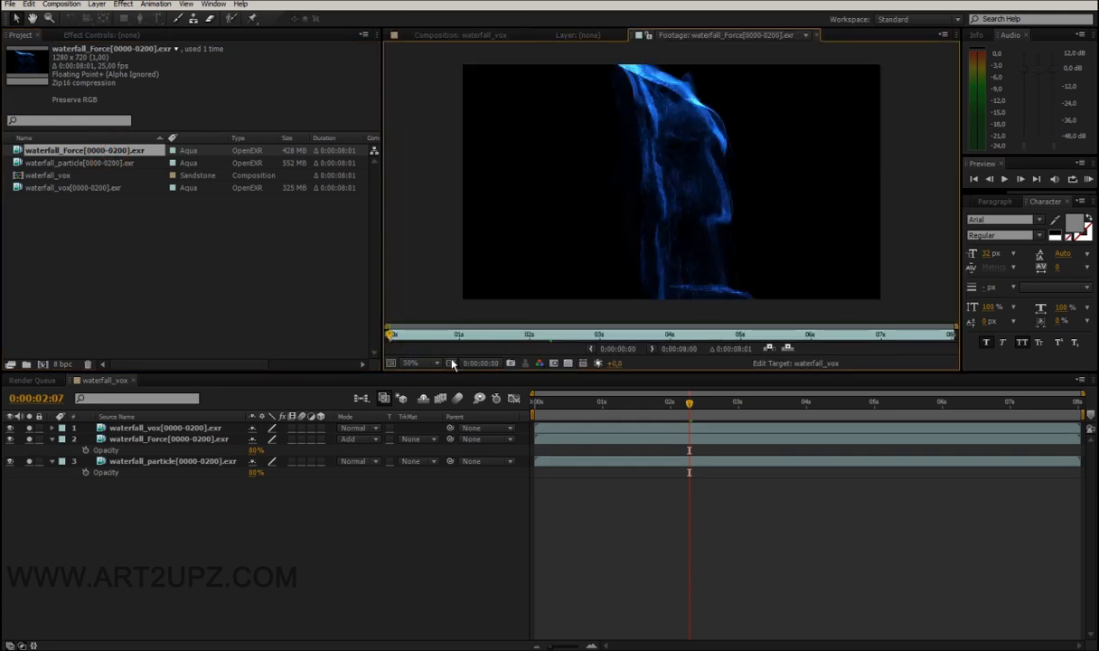
left_click_drag(395, 336, 791, 336)
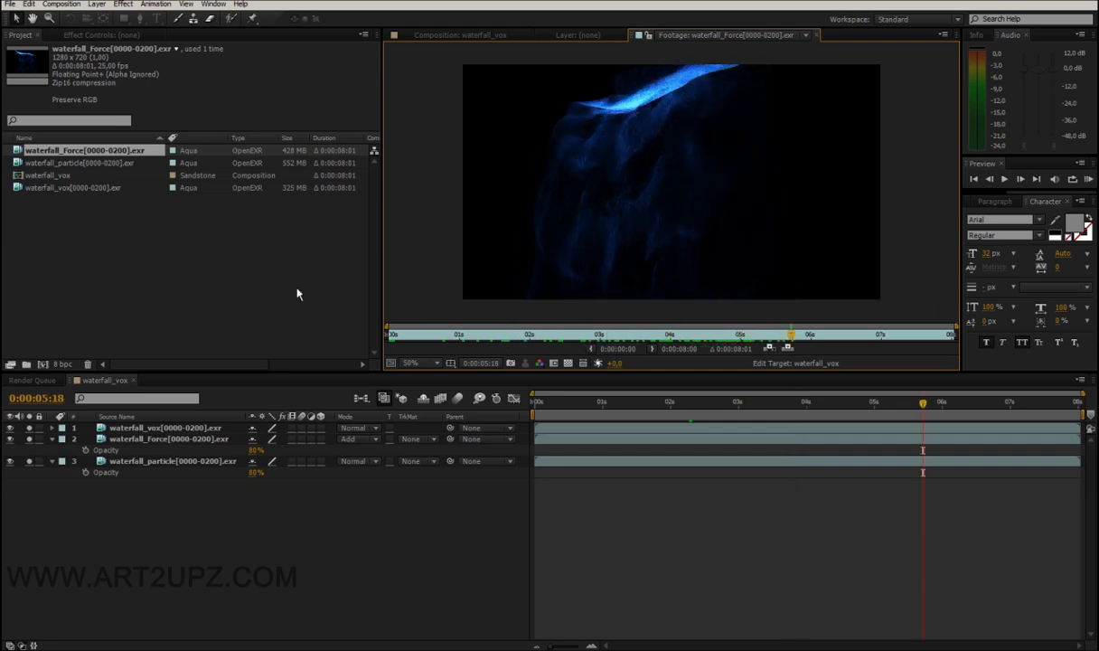
double_click(120, 163)
left_click_drag(429, 335, 827, 336)
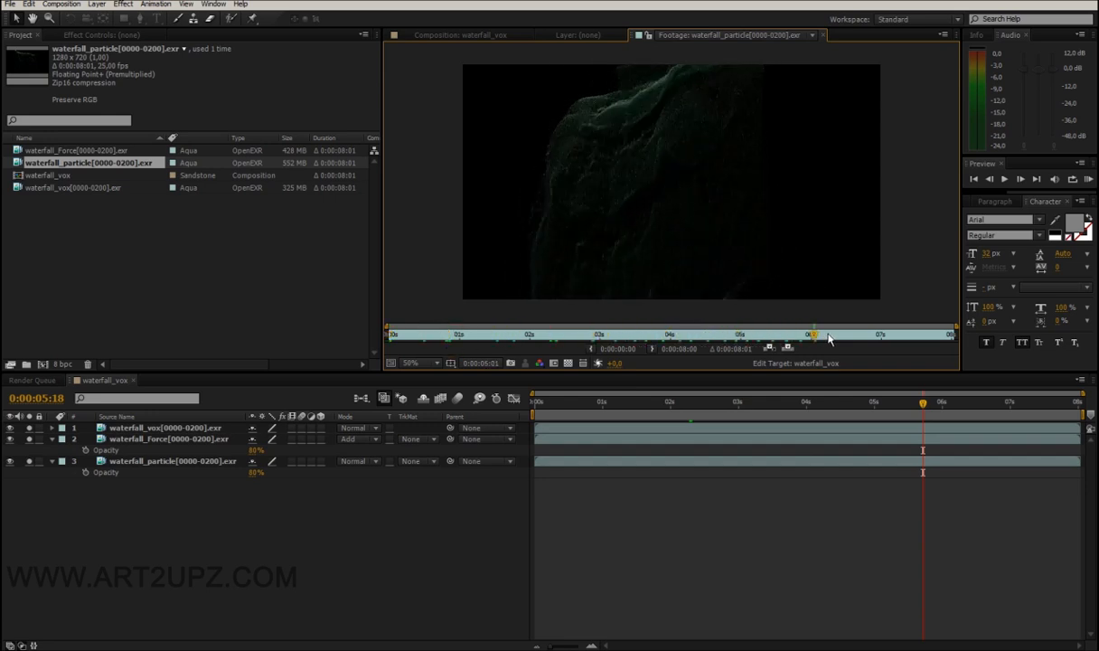
Review the alpha interpretation and colour management options of the waterfall_particle footage without changing them.
right_click(99, 165)
mouse_move(181, 200)
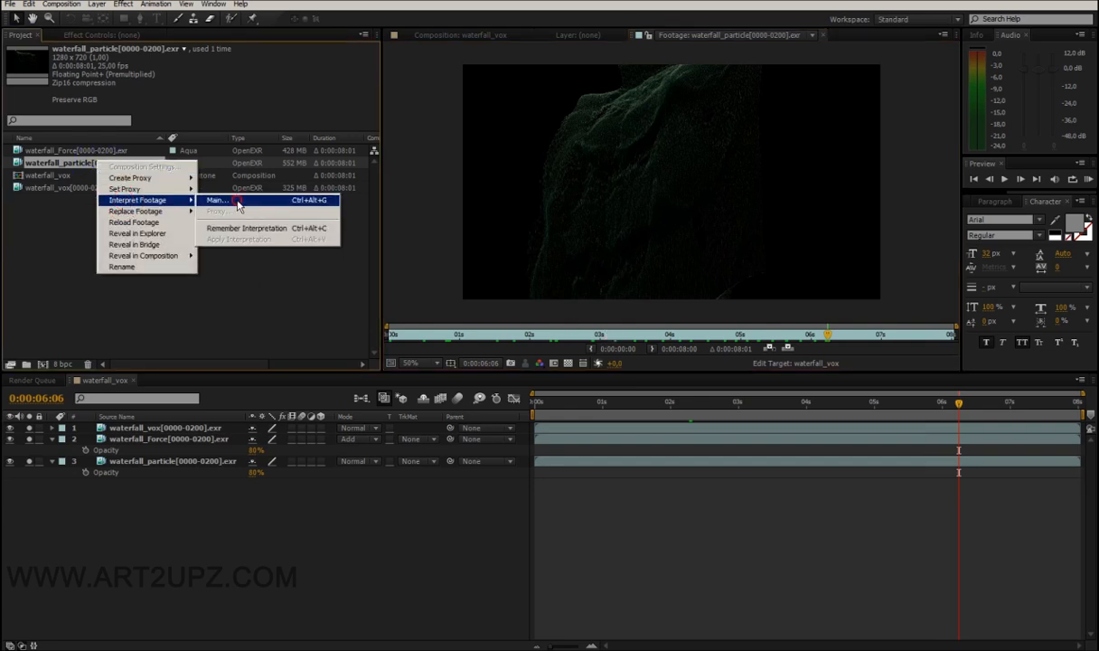
left_click(238, 201)
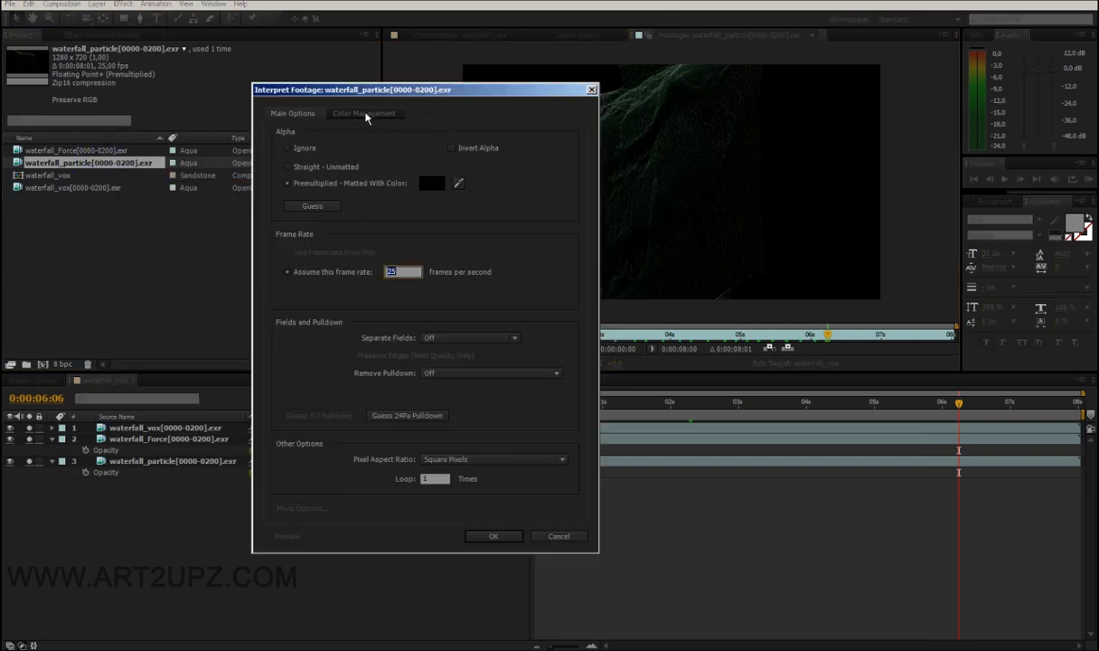
left_click(292, 167)
left_click(288, 183)
left_click(359, 115)
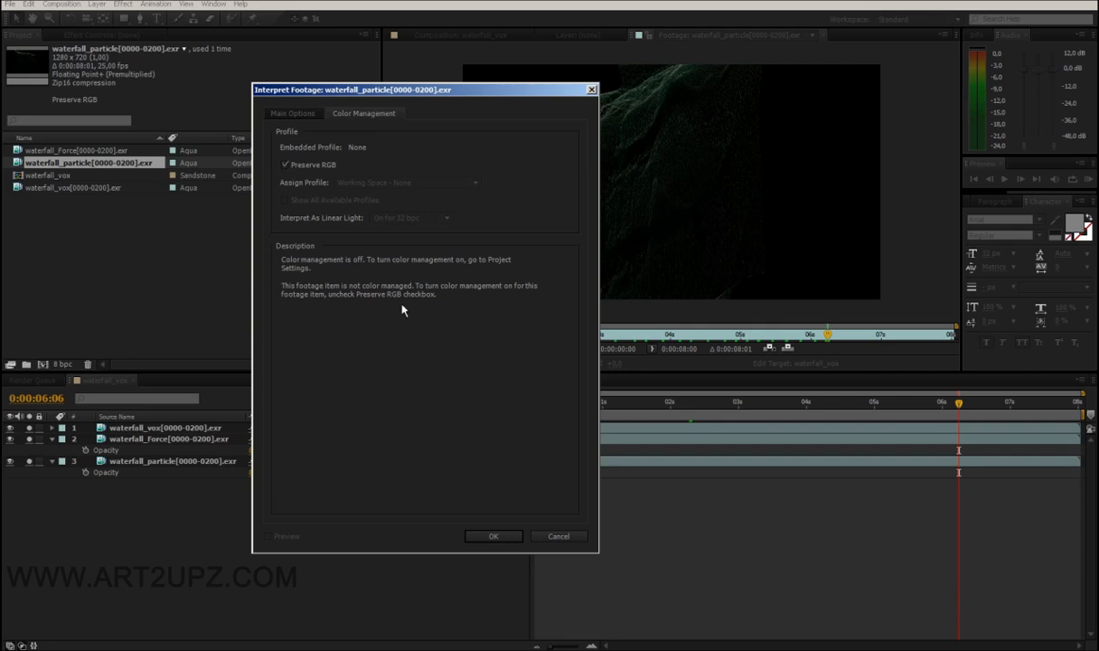
left_click(556, 537)
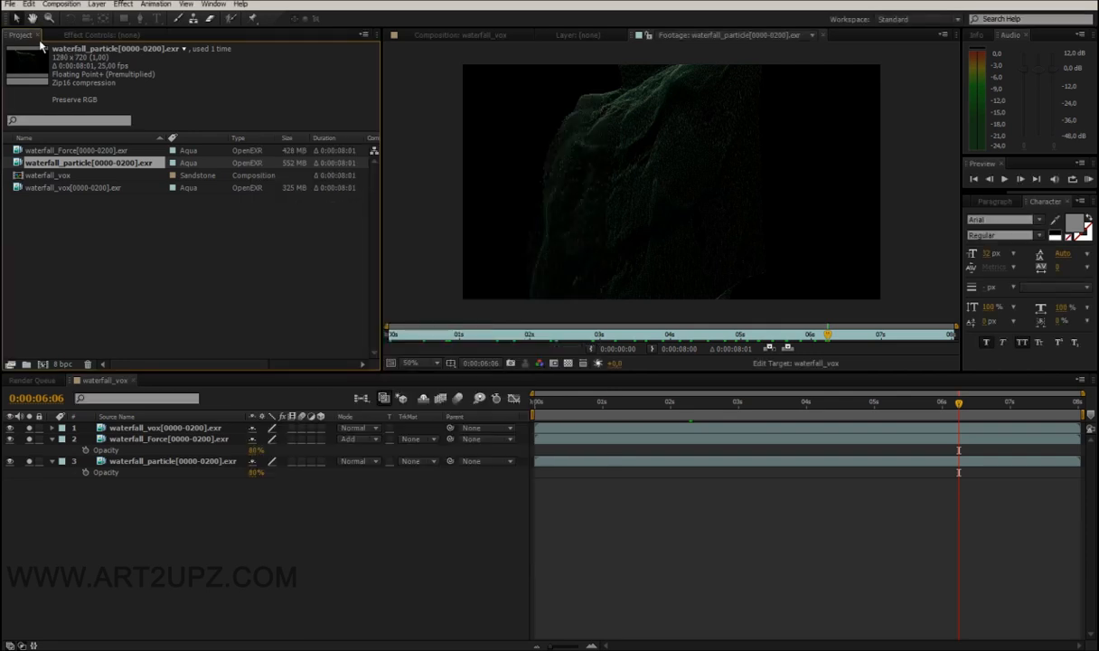
Review the colour depth and working space options in the project settings and close them unchanged.
left_click(11, 3)
left_click(115, 449)
left_click(538, 256)
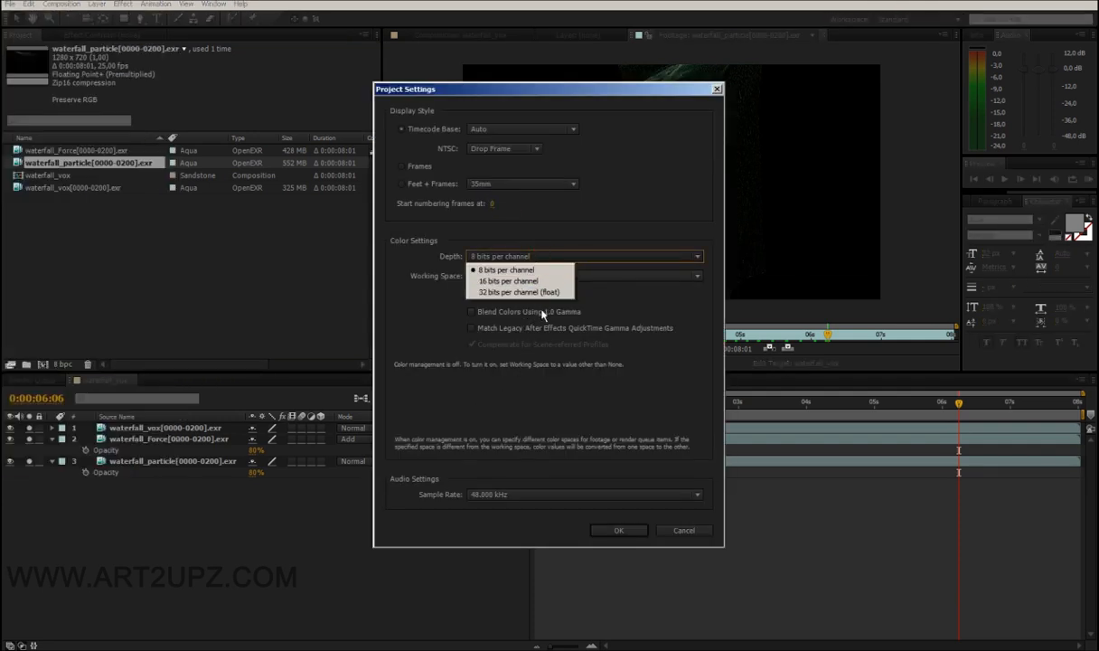
left_click(630, 257)
left_click(662, 276)
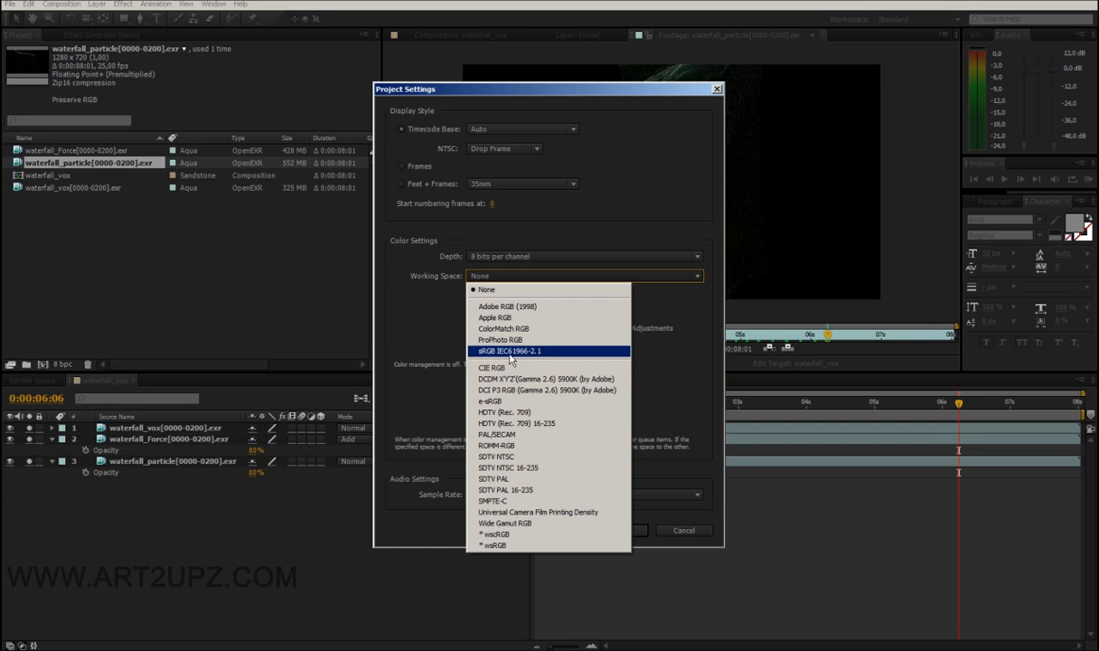
left_click(397, 259)
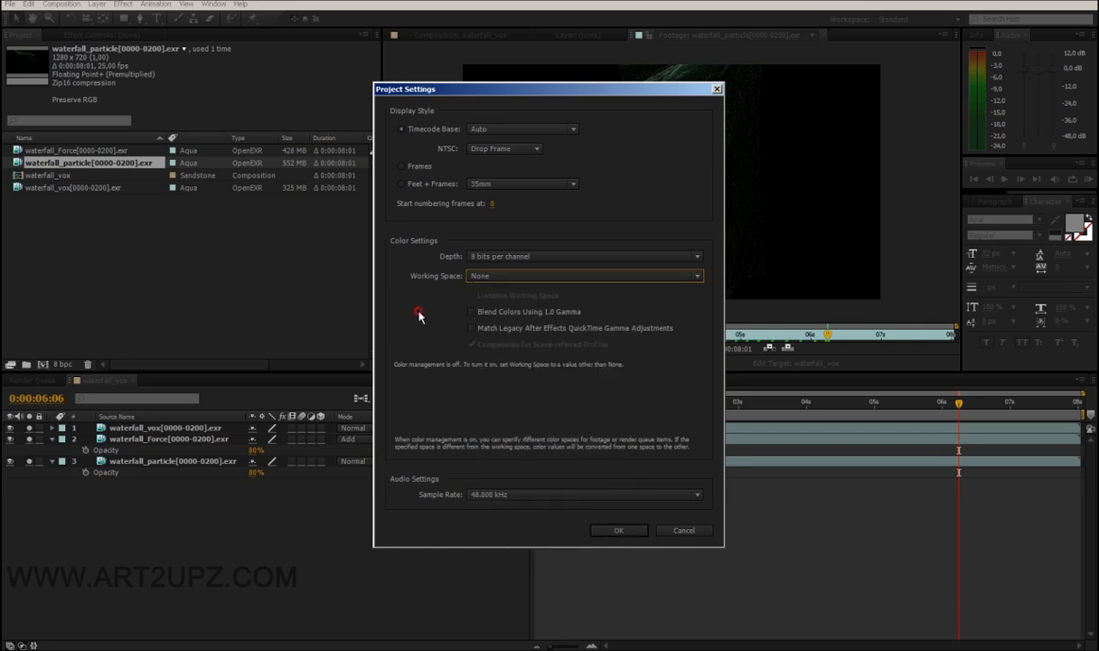
left_click(716, 89)
Return to the waterfall_vox composition and view the whole frame at 0:00:00:11.
left_click(470, 35)
left_click(575, 358)
left_click(596, 403)
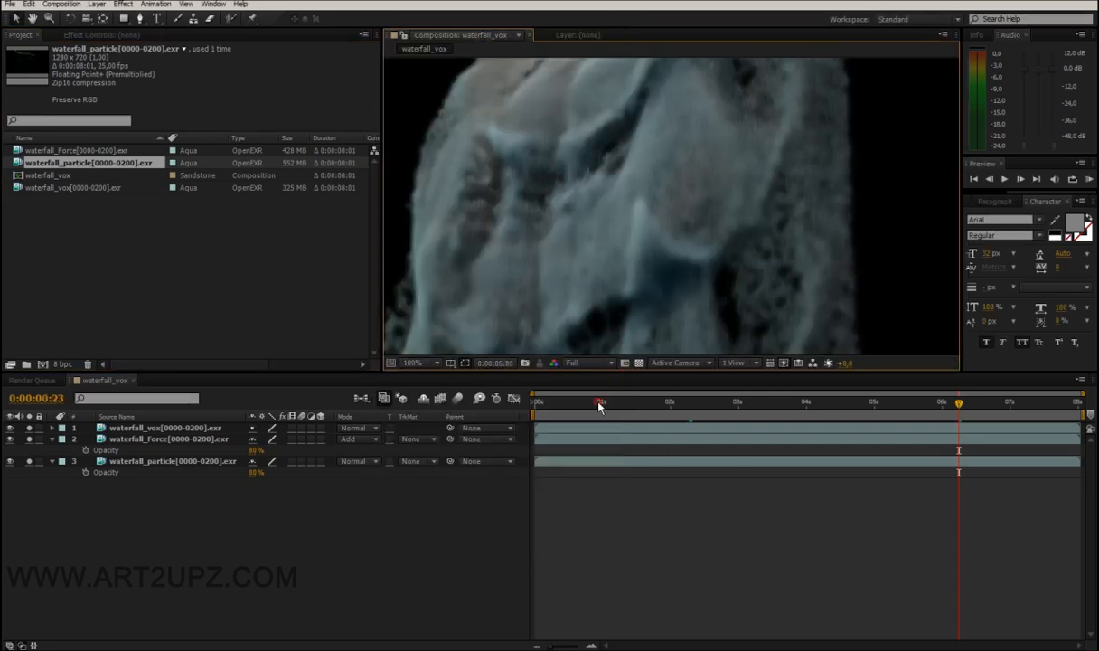
left_click_drag(592, 403, 565, 403)
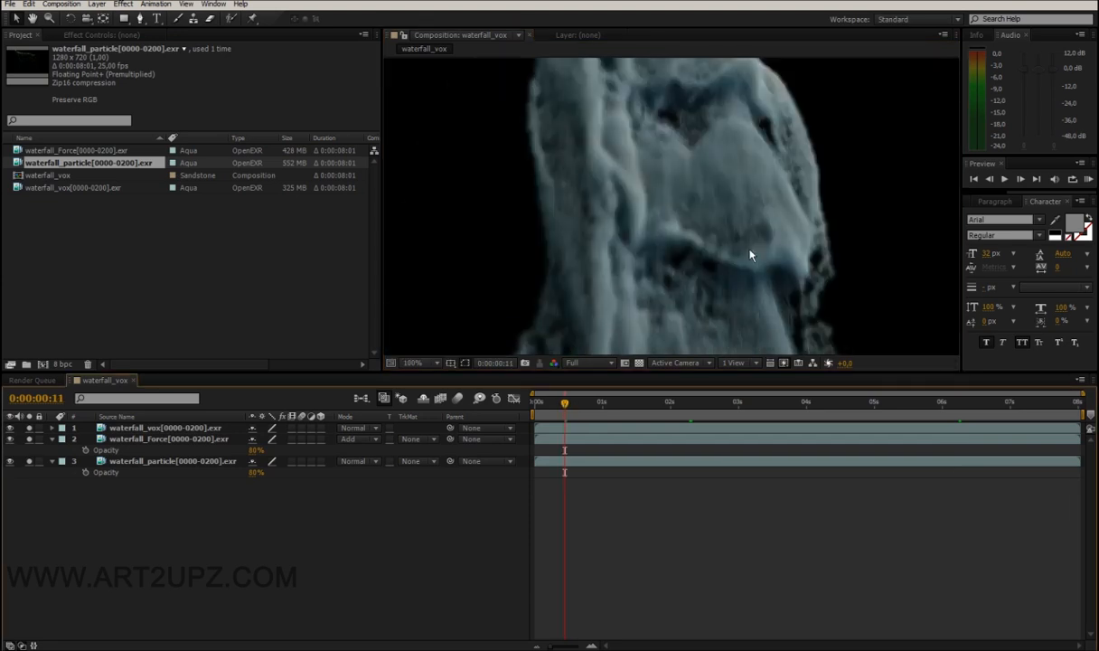
scroll(693, 270, "down", 2)
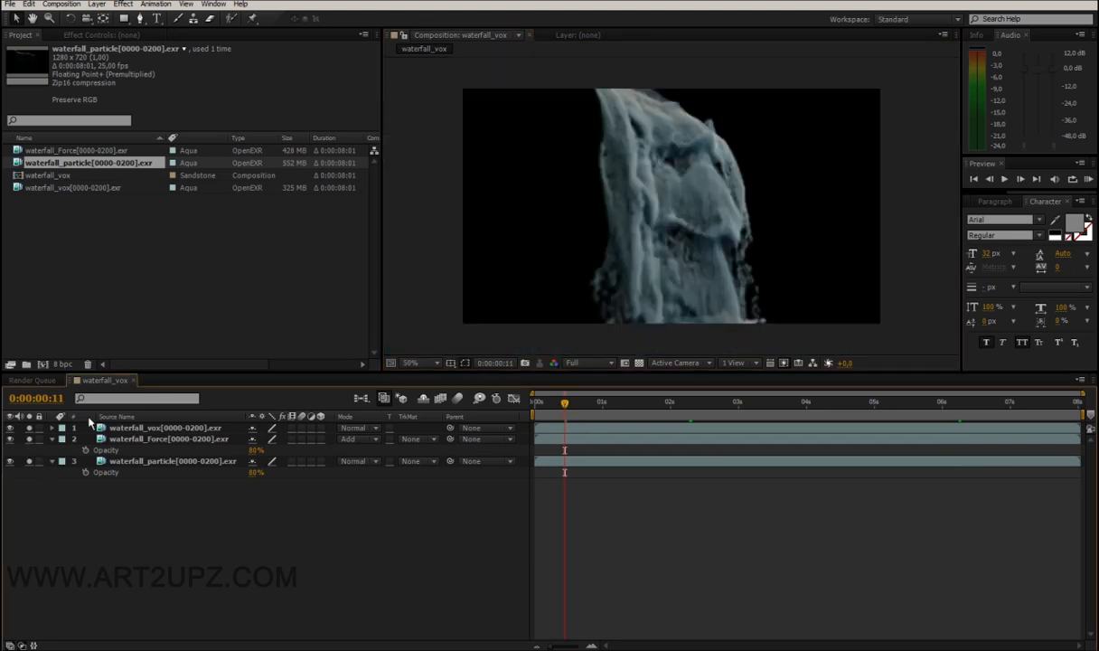
Turn off solo for all three waterfall layers and select the waterfall_particle layer.
left_click(29, 438)
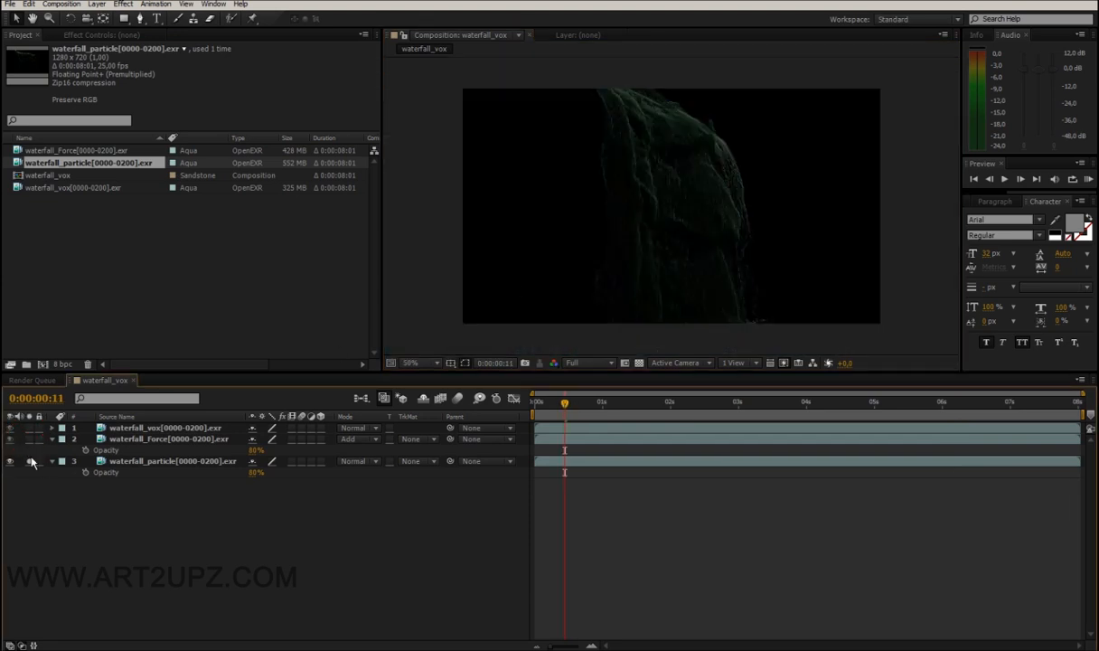
left_click(28, 438)
left_click(196, 459)
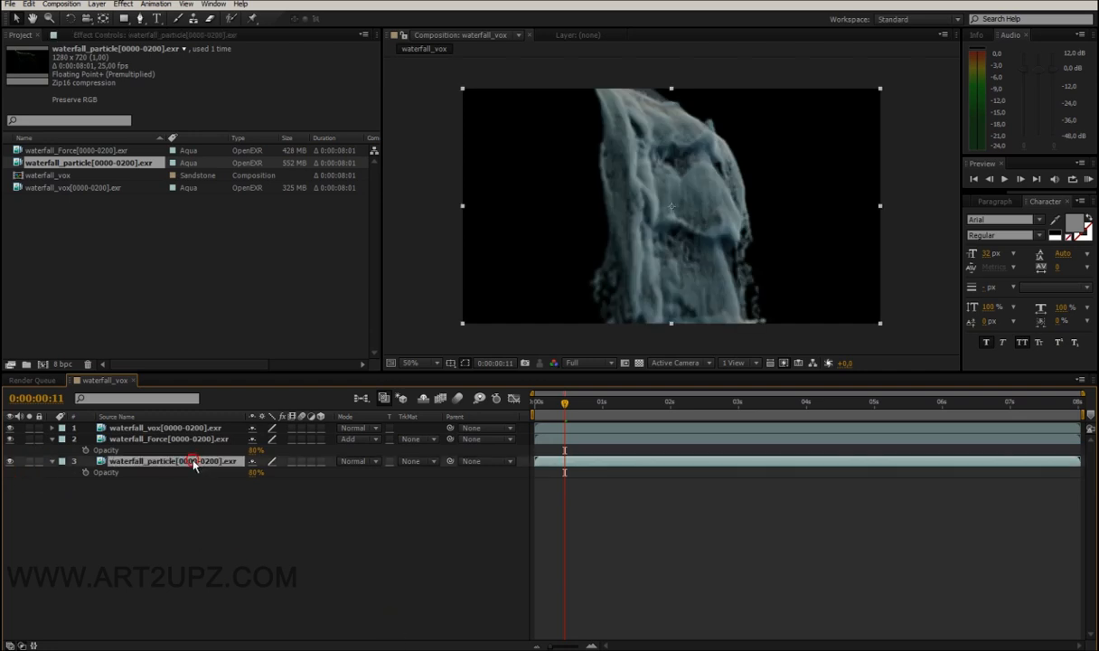
Hide the waterfall_vox and waterfall_Force layers, then show Force and vox again one at a time to compare the passes.
left_click_drag(13, 440, 10, 428)
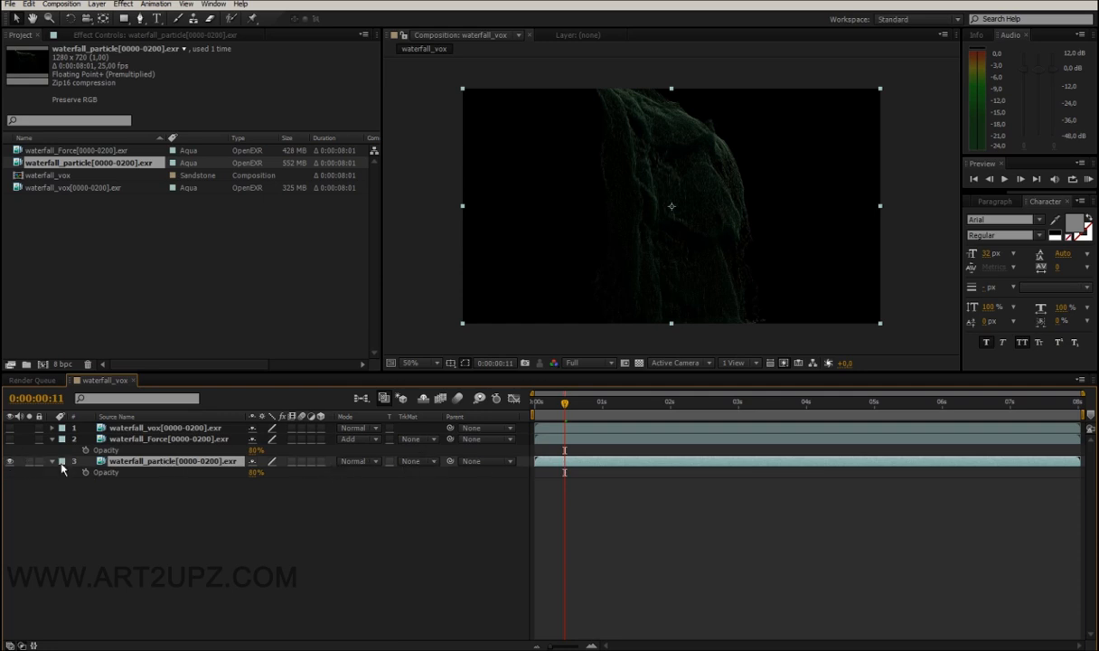
left_click(13, 439)
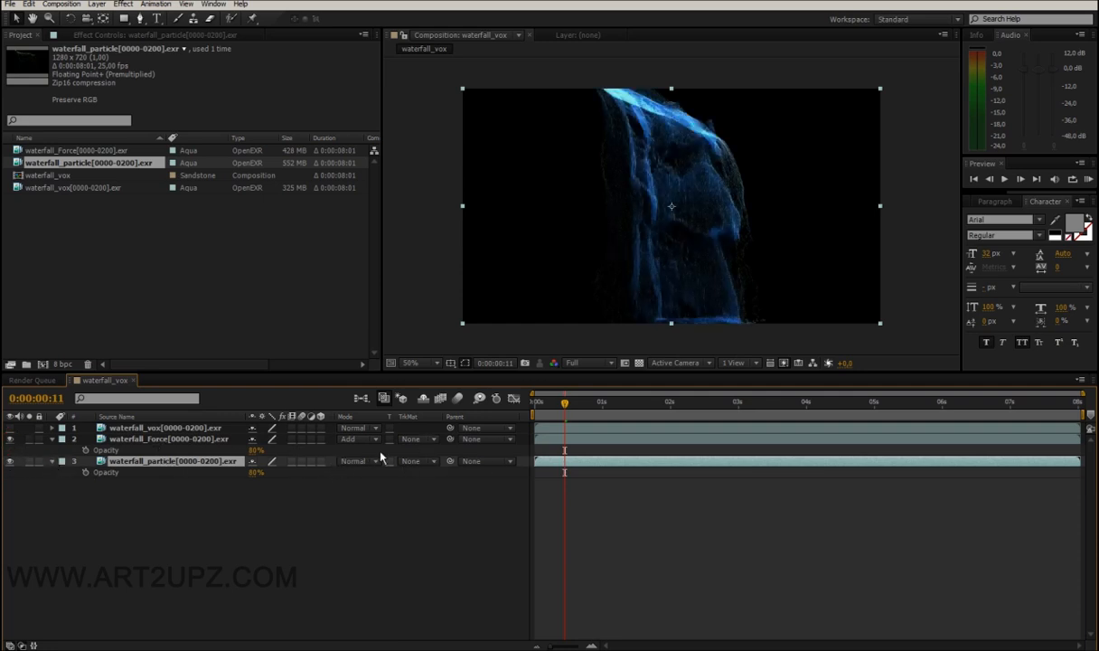
left_click(158, 439)
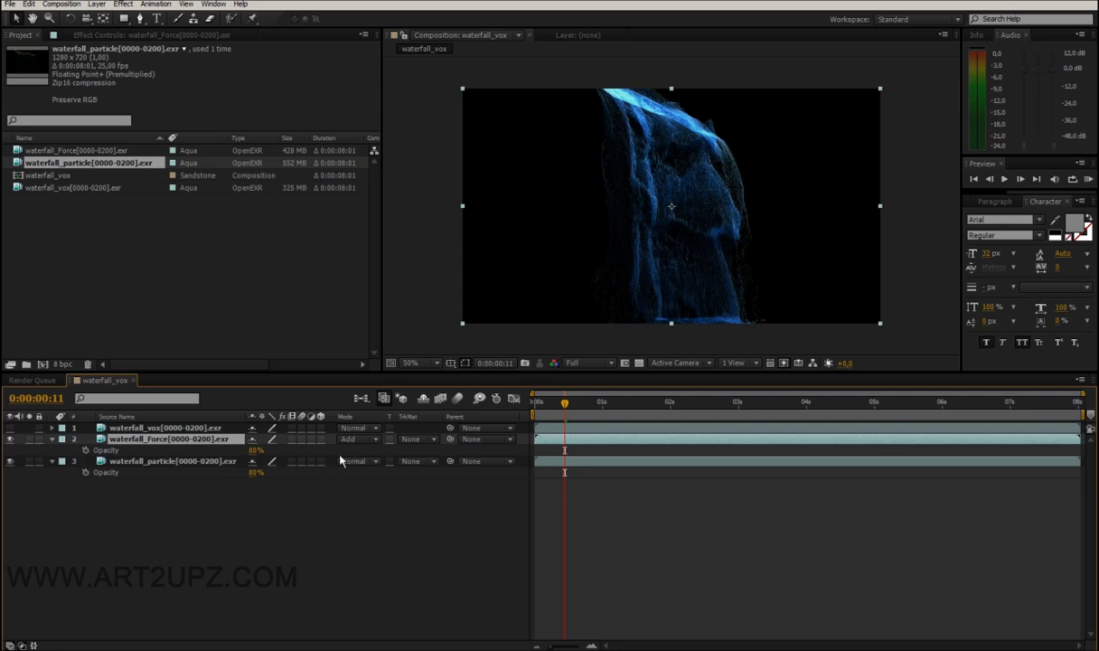
left_click(10, 428)
left_click(221, 427)
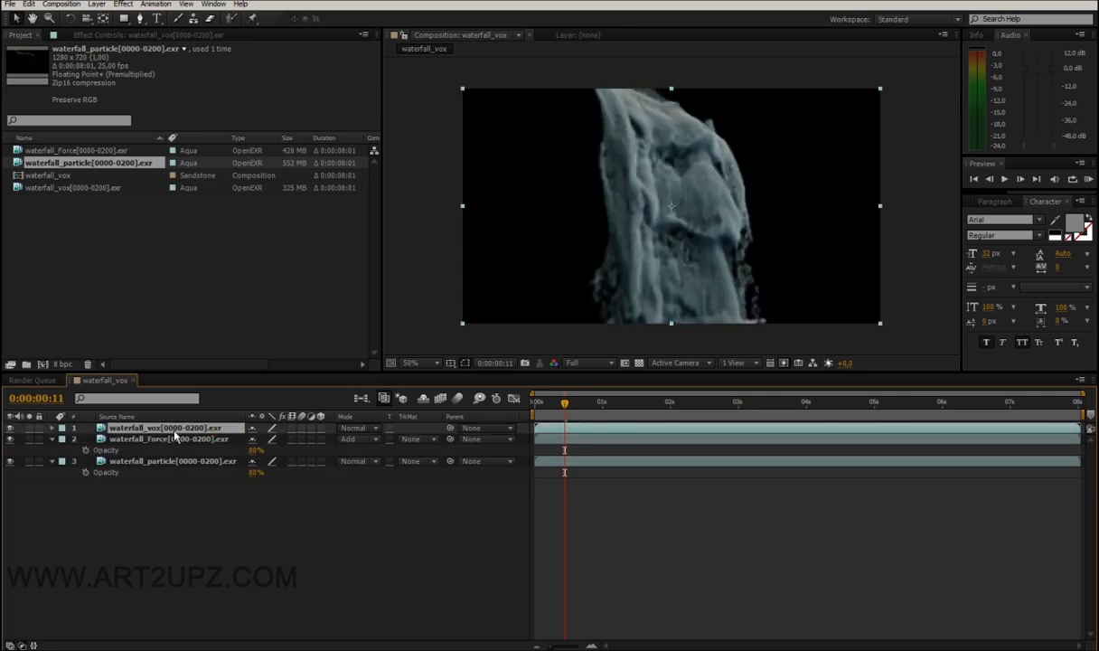
Inspect the combined waterfall up close and scrub through the composition almost to its end.
scroll(679, 258, "up", 2)
scroll(679, 257, "down", 2)
left_click(645, 404)
left_click_drag(645, 406, 1050, 405)
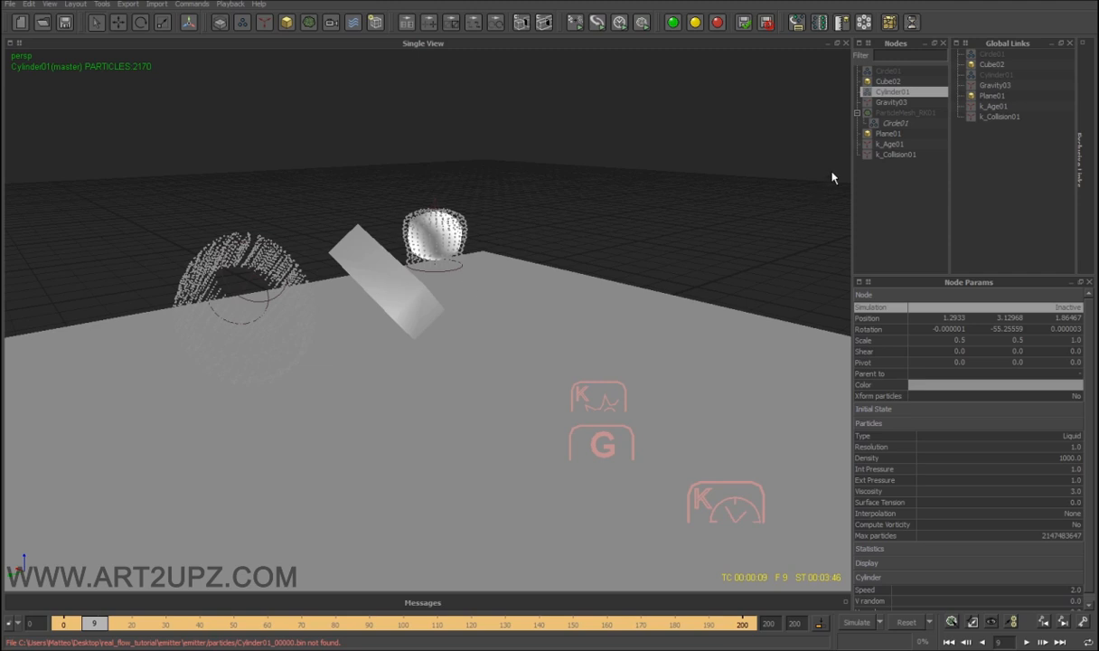
Rewind the timeline to frame 0 and add a standard particle mesh to the scene.
left_click_drag(473, 339, 448, 328, "alt")
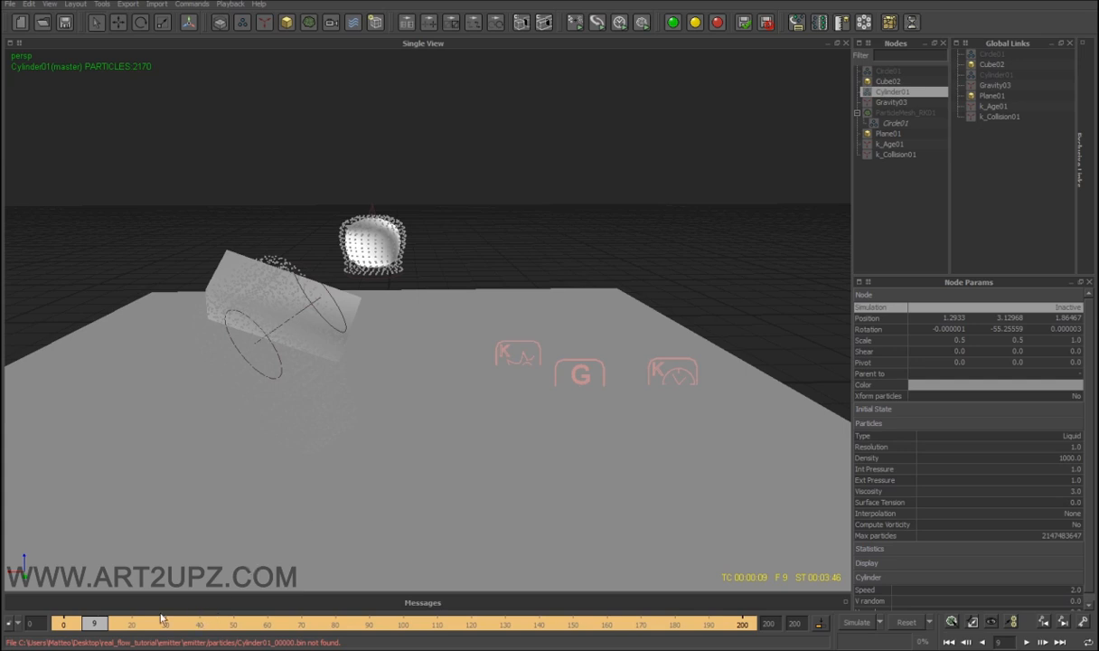
left_click_drag(93, 624, 48, 624)
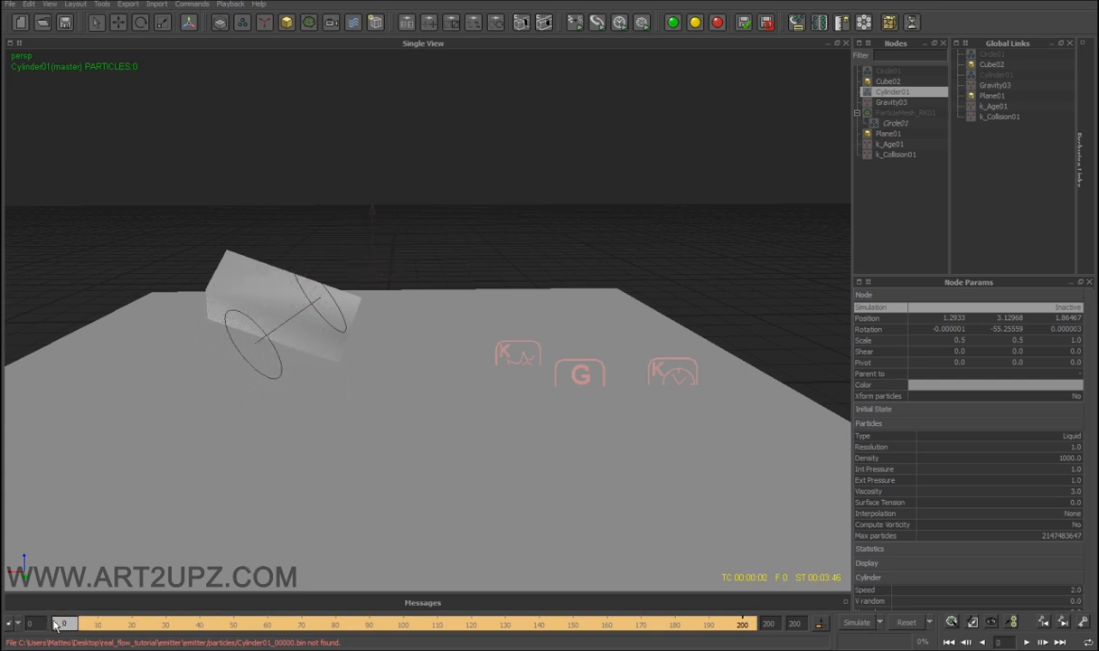
left_click(308, 22)
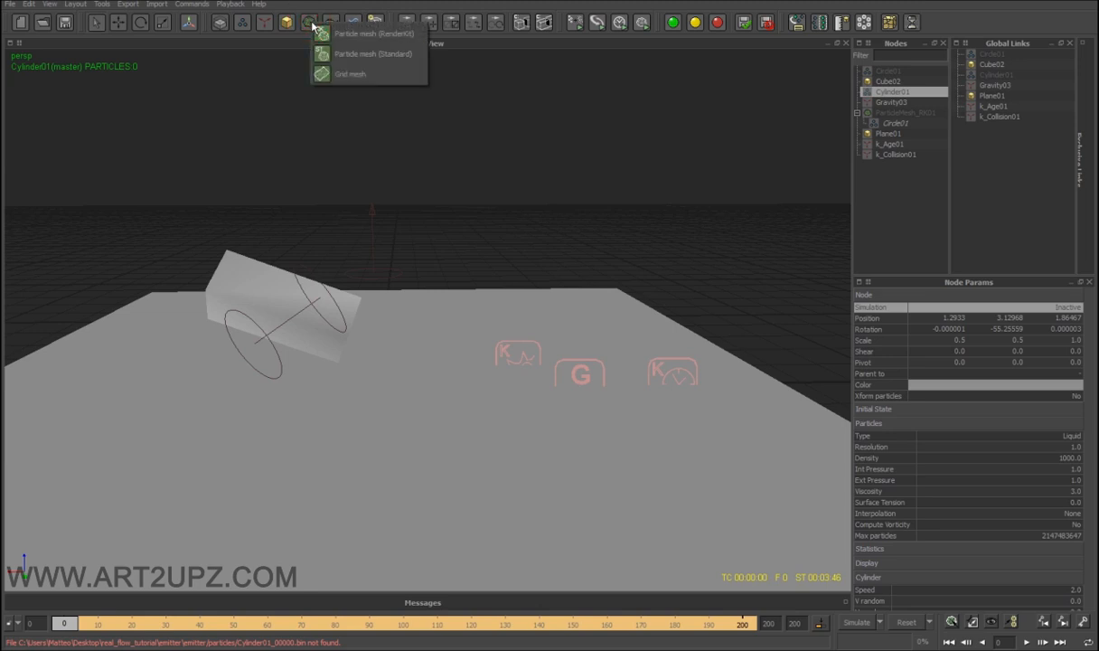
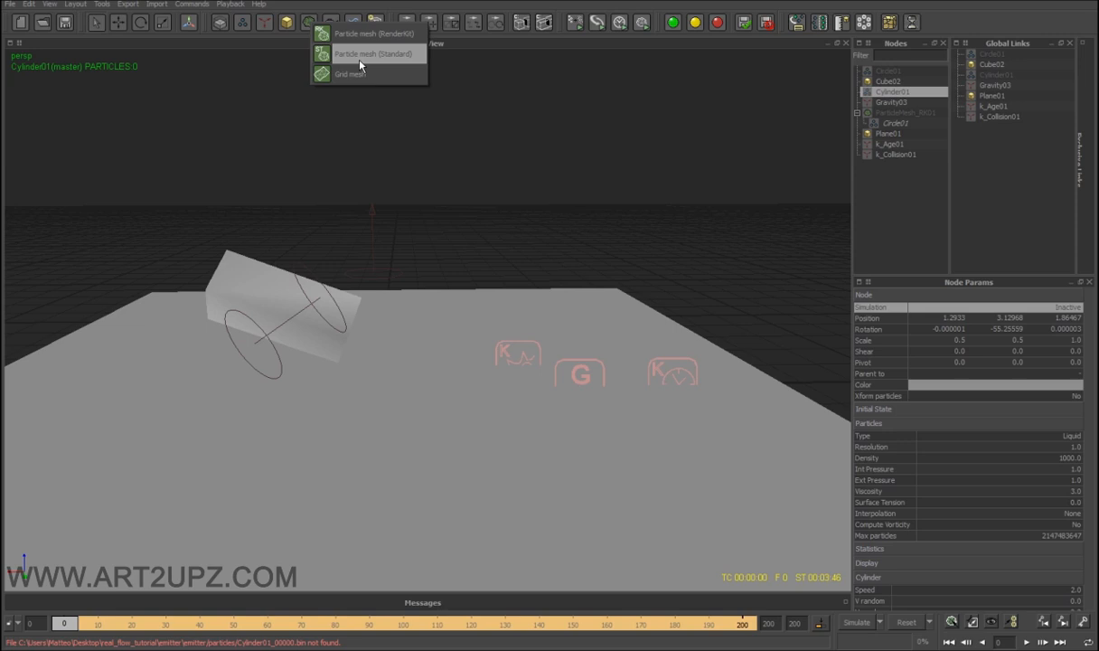
left_click(359, 56)
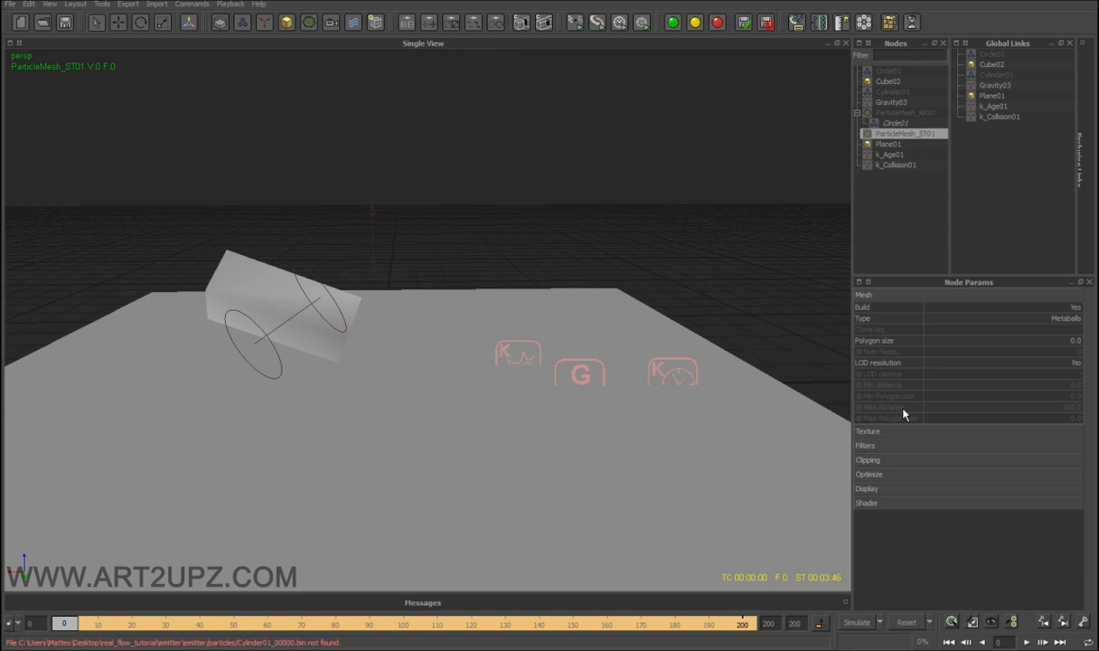
Review the standard particle mesh's texture, filter and optimize settings with Filter set to Yes, and delete the mesh.
left_click(890, 432)
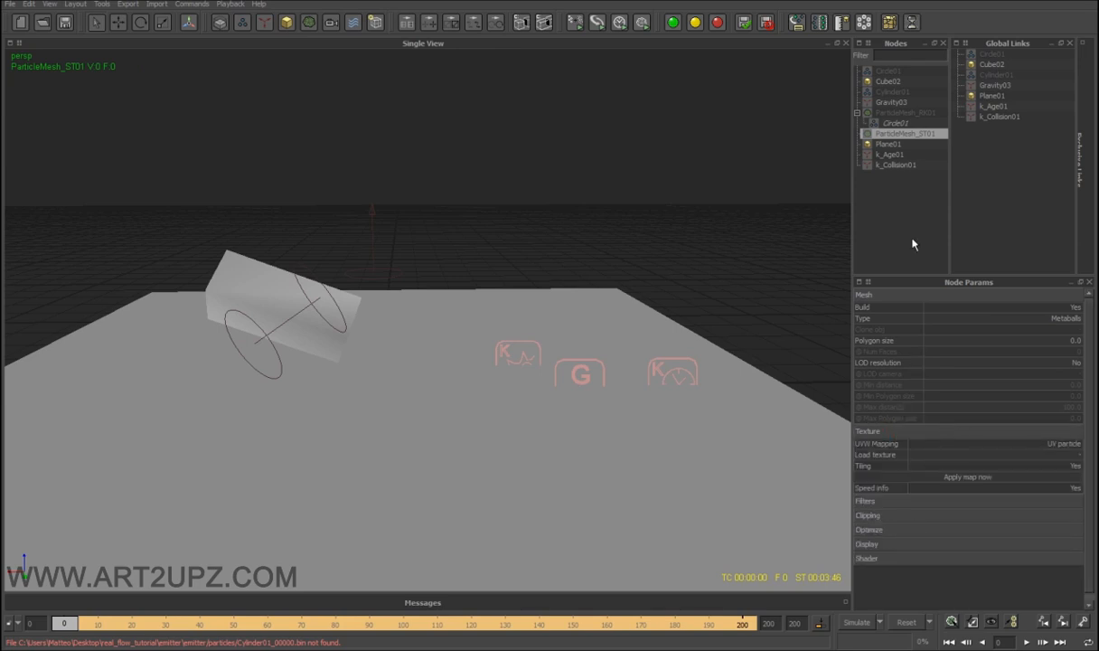
left_click(1007, 318)
left_click(1009, 322)
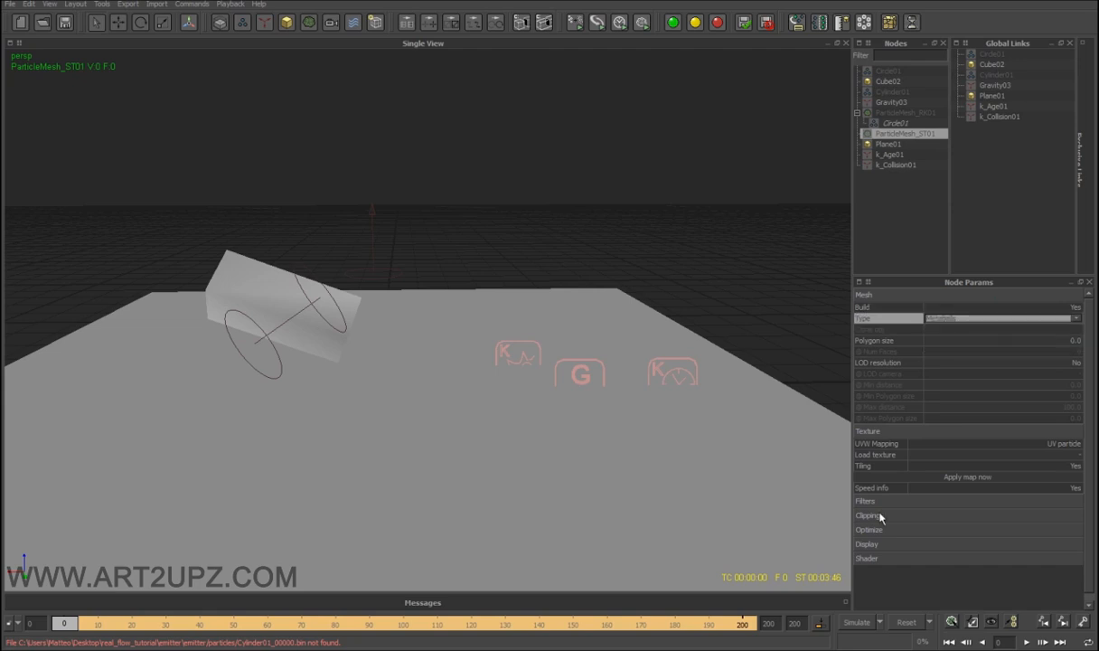
left_click(877, 433)
left_click(879, 444)
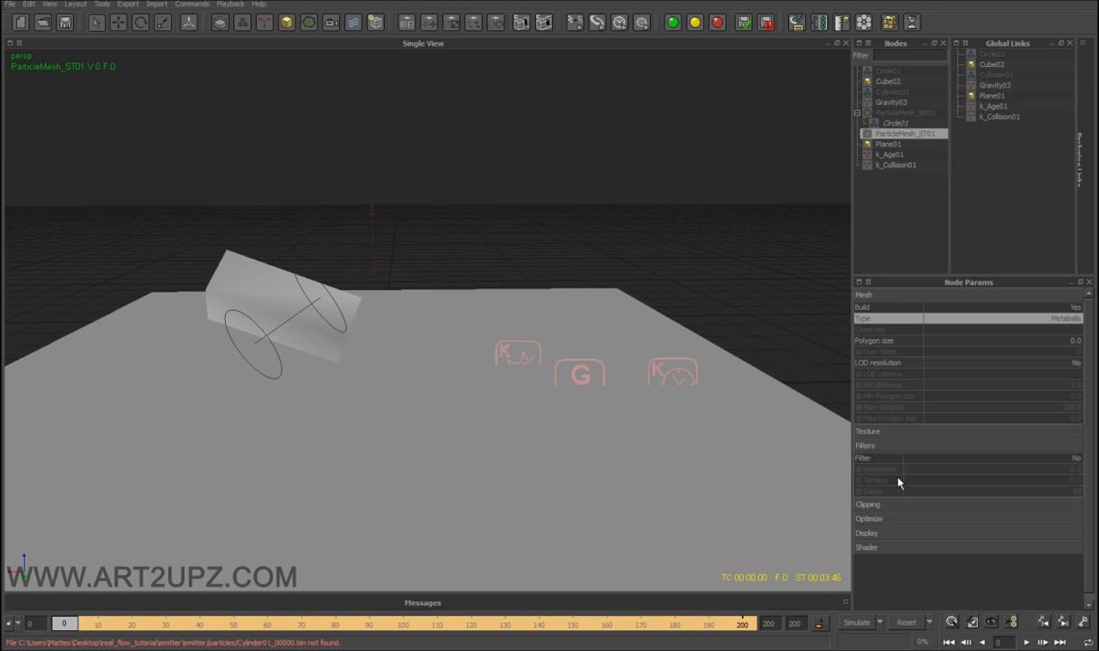
left_click(1013, 457)
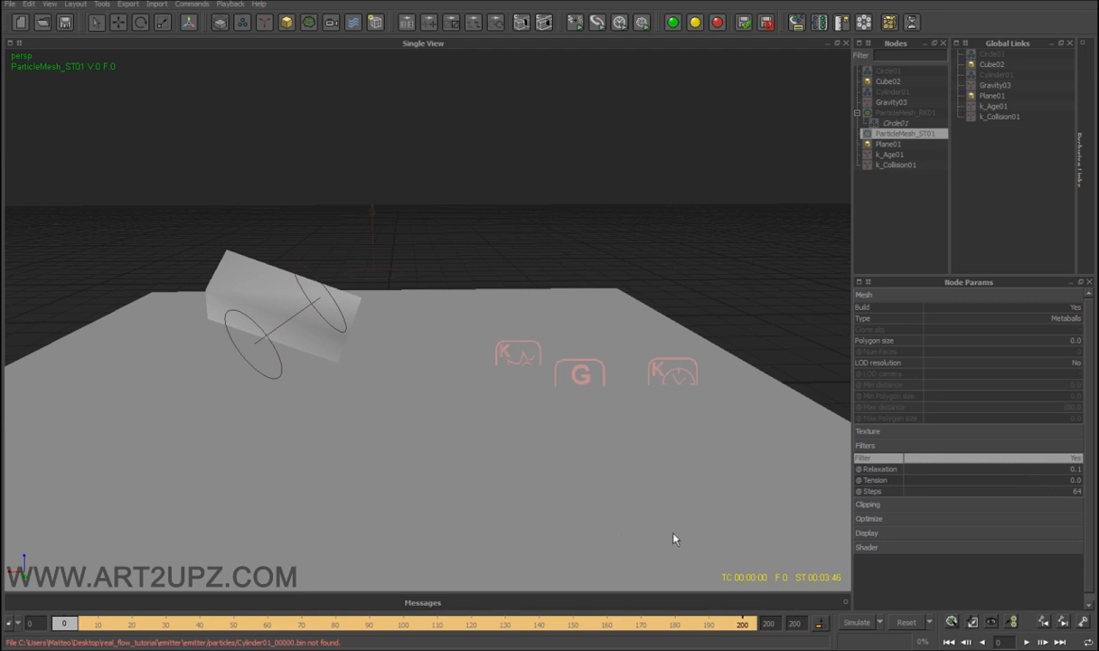
left_click(893, 518)
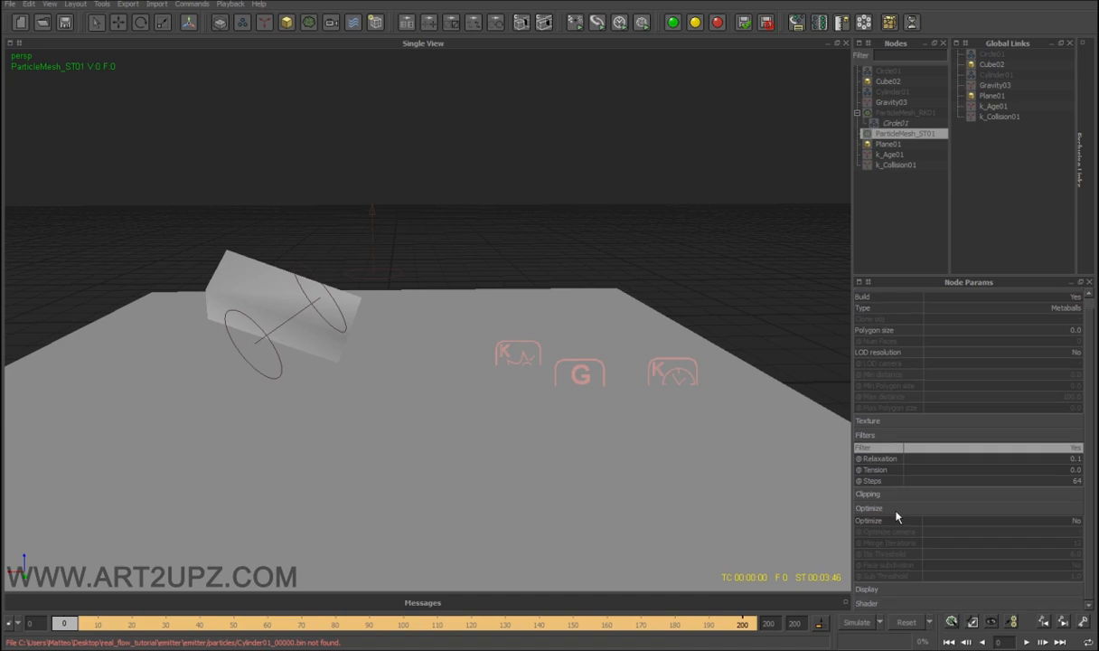
scroll(893, 604, "up", 1)
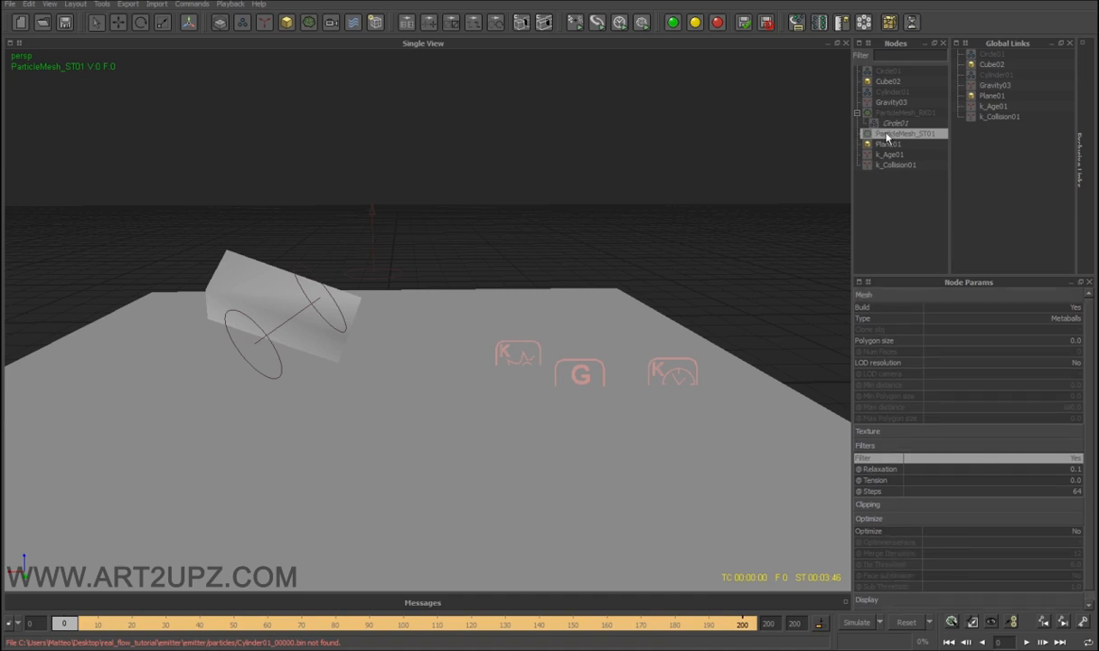
key("Delete")
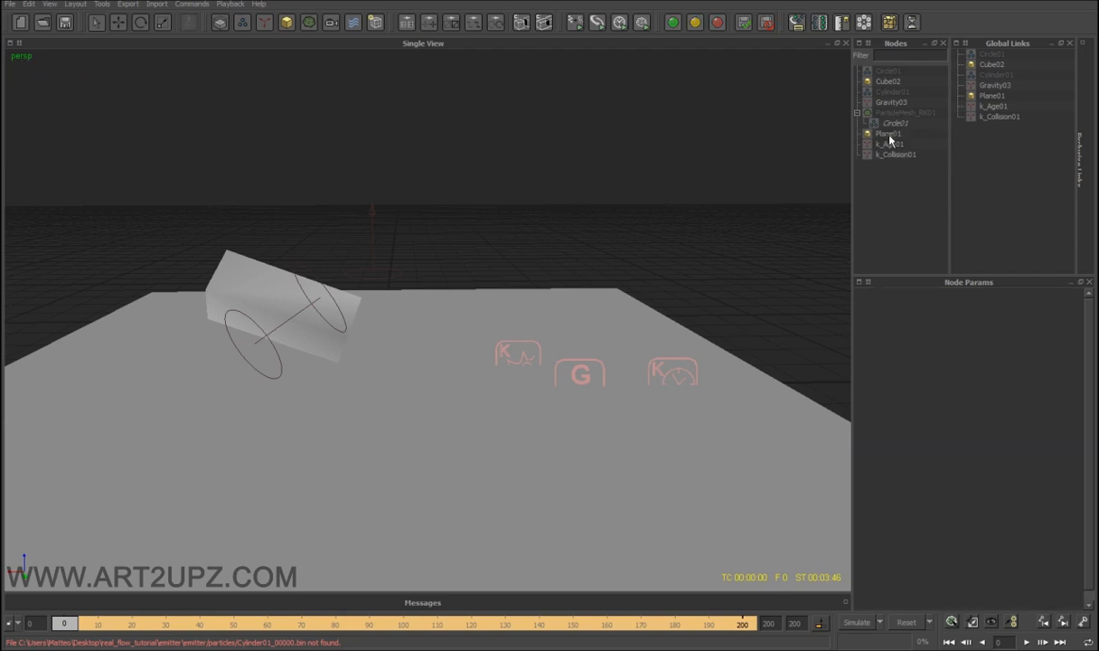
Add a RenderKit particle mesh and expand its particle magnitudes settings.
left_click(308, 24)
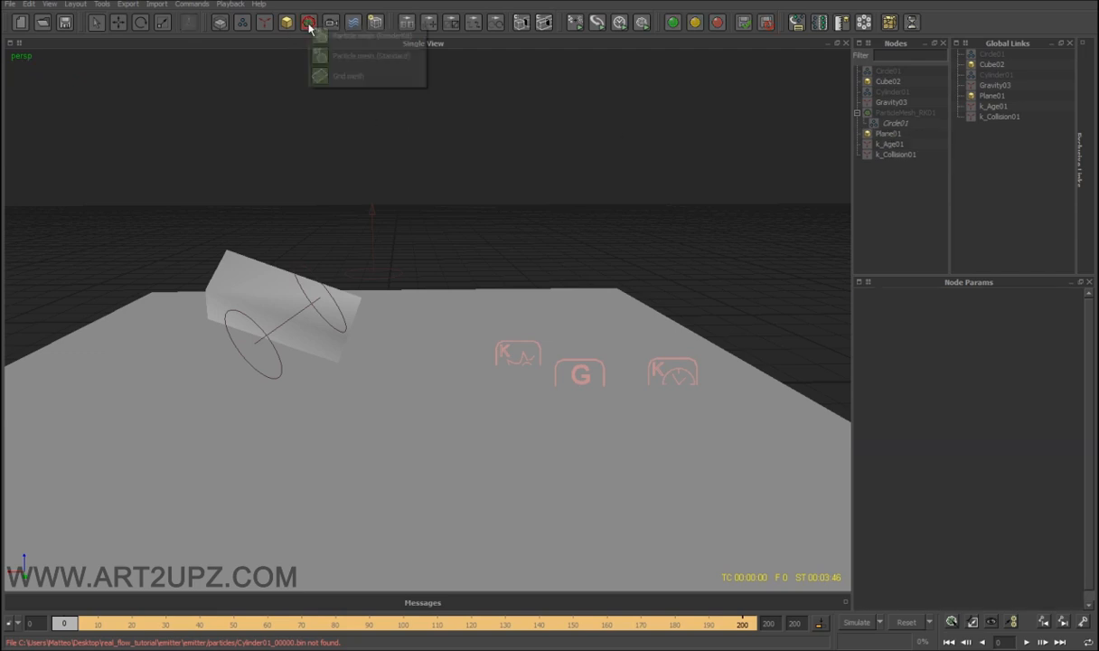
left_click(356, 36)
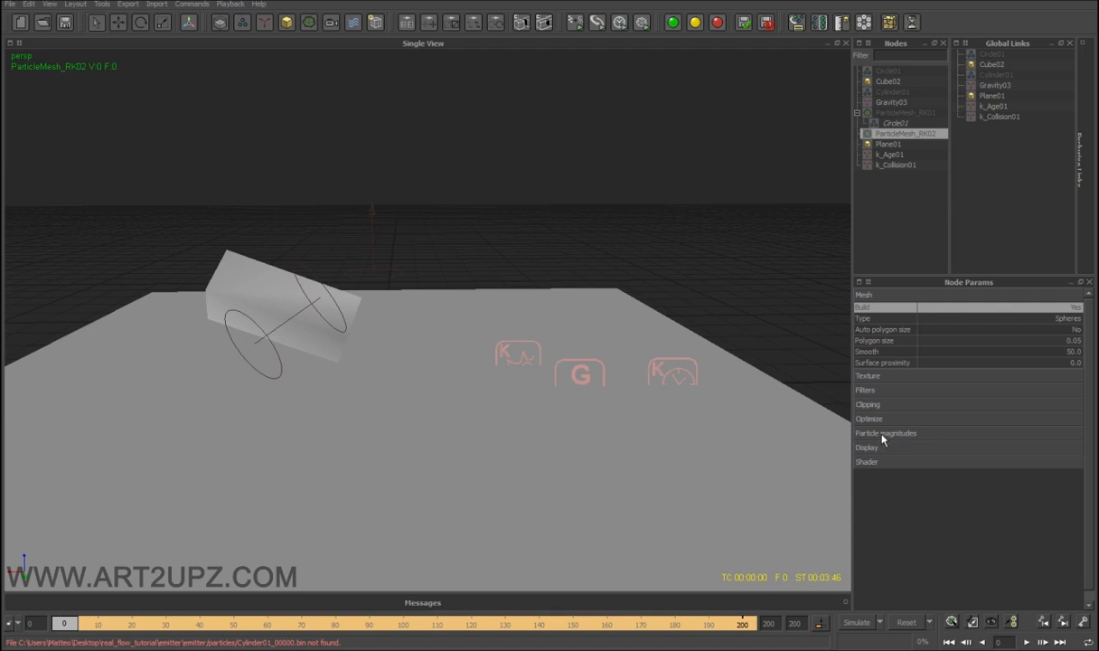
left_click(989, 435)
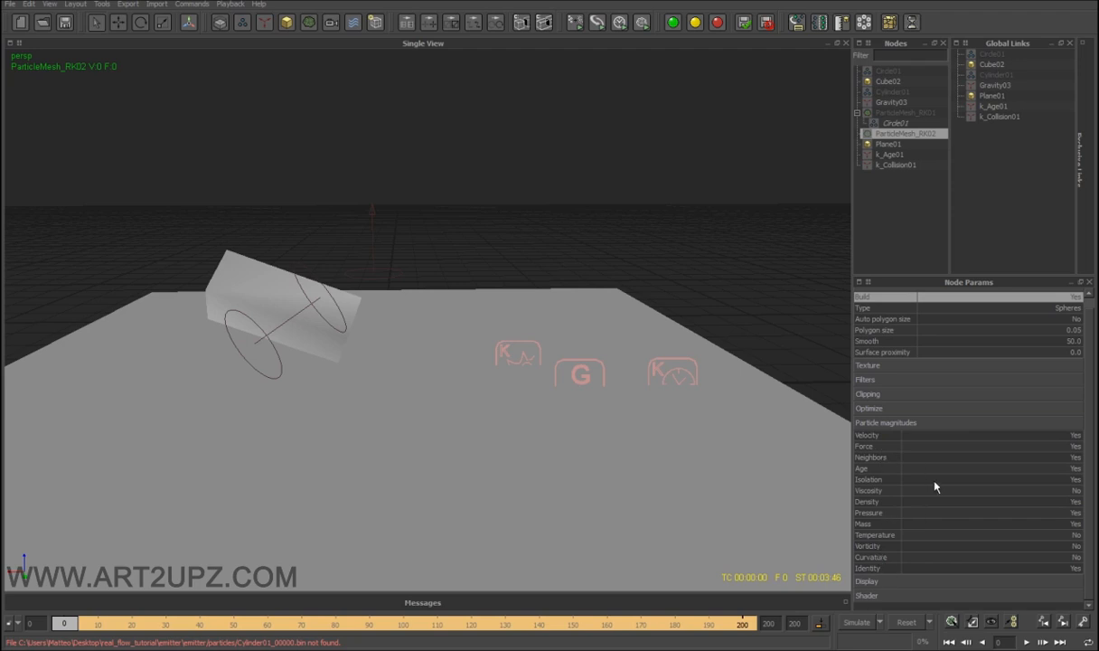
scroll(934, 488, "up", 1)
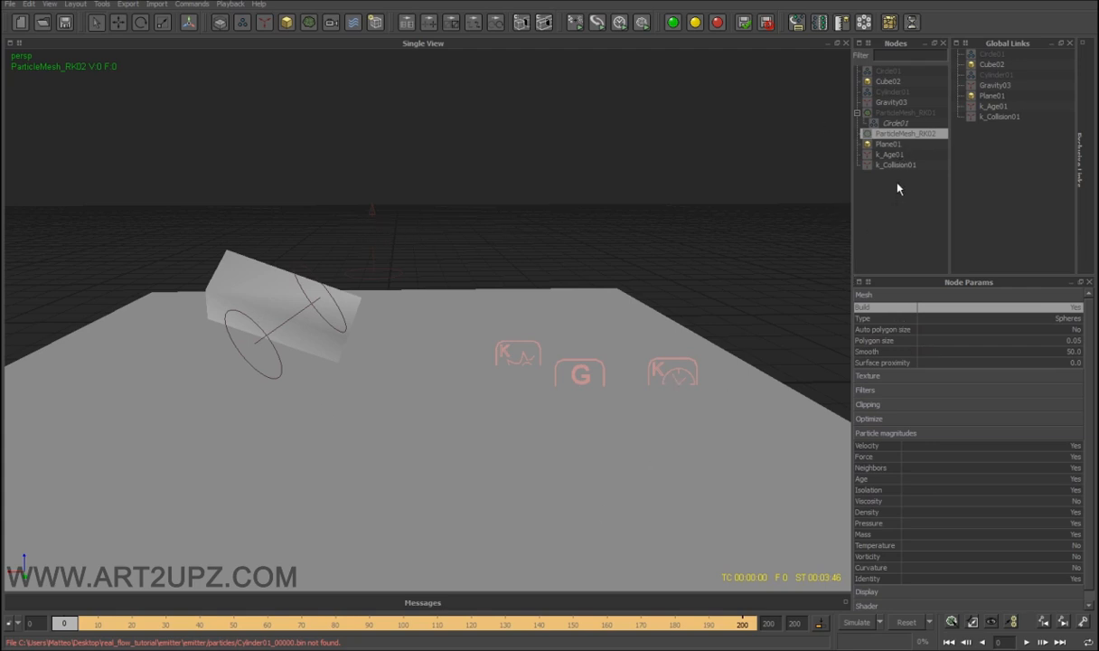
Insert the Cylinder01 emitter into the ParticleMesh_RK02 mesh.
right_click(897, 140)
left_click(821, 138)
left_click(886, 136)
right_click(908, 137)
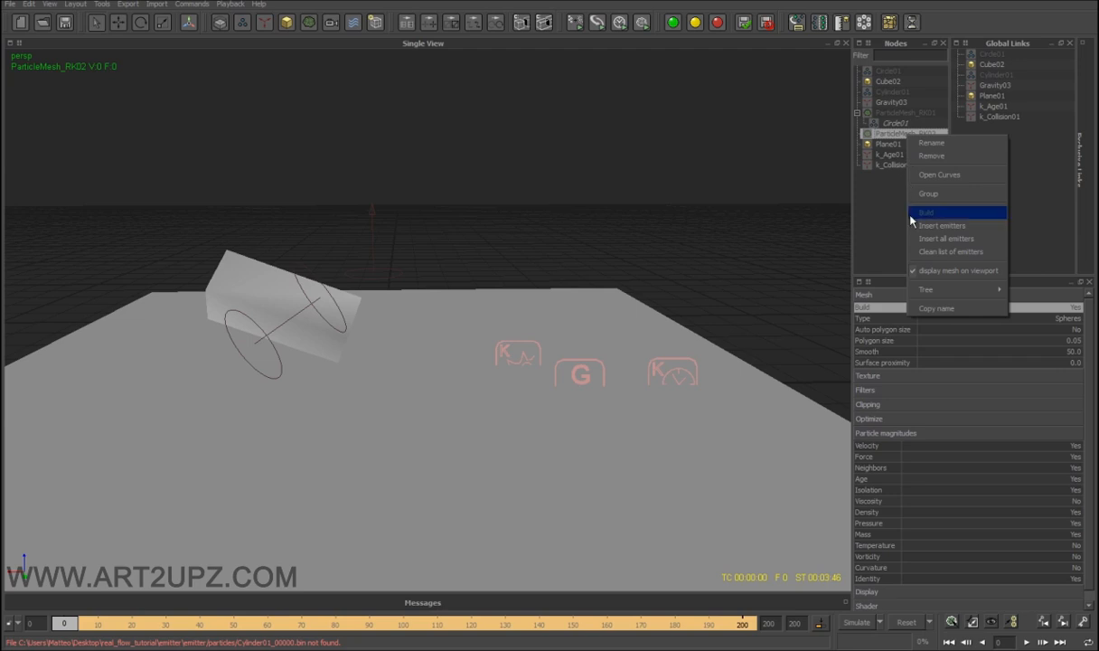
left_click(956, 227)
left_click_drag(540, 170, 606, 171)
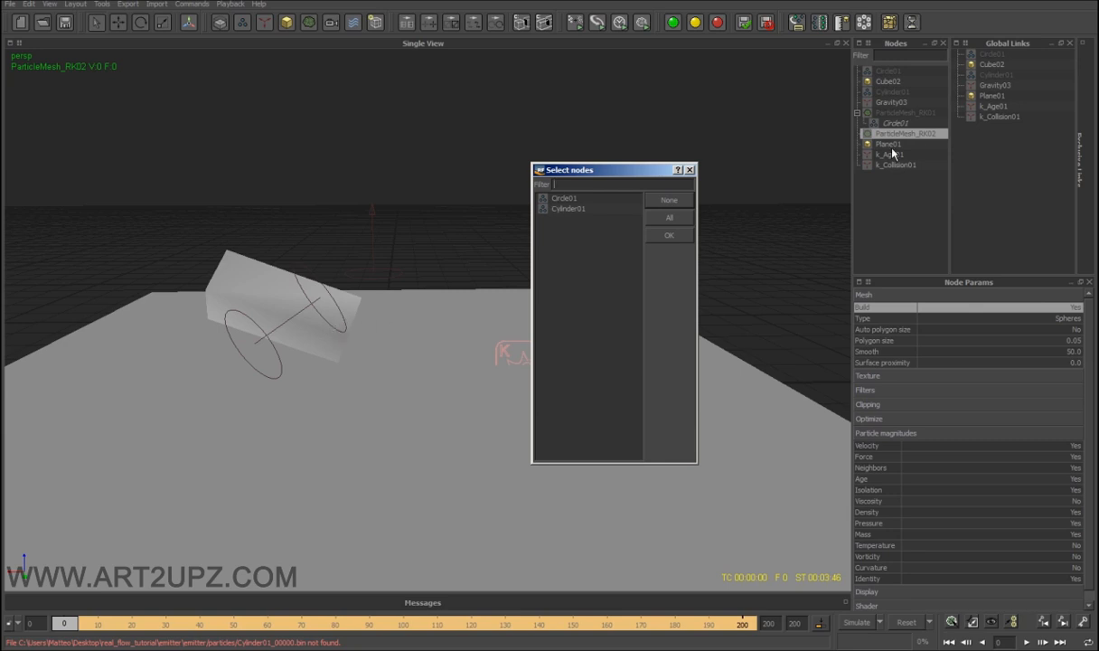
left_click_drag(580, 198, 582, 250)
left_click(607, 339)
left_click(583, 209)
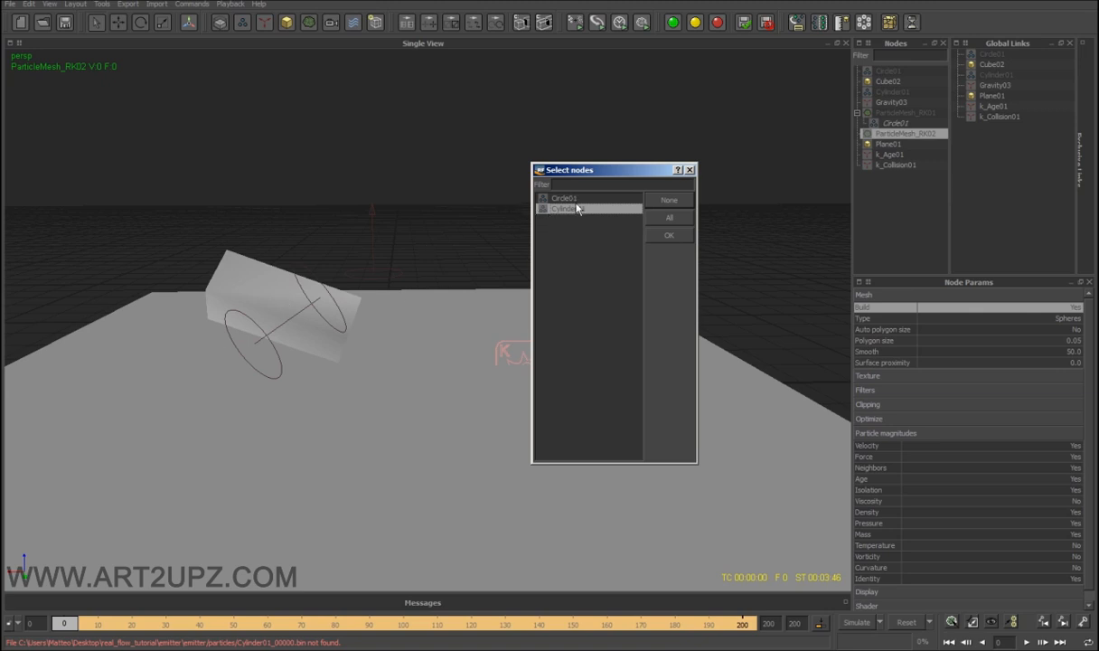
left_click(668, 235)
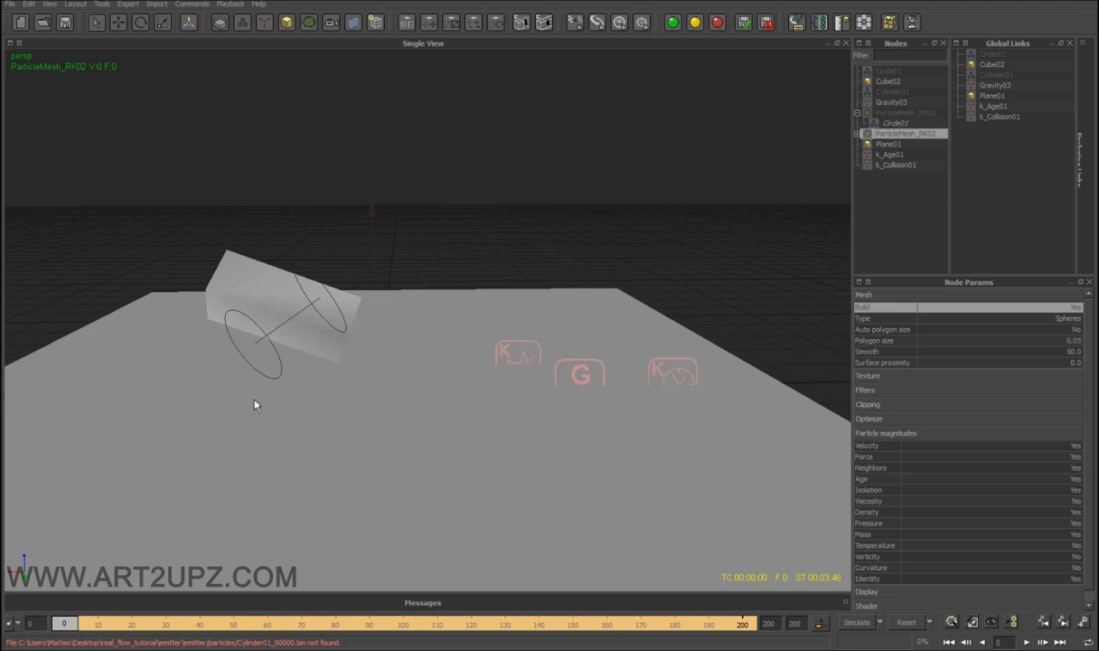
Go to frame 34 and hide the Circle01 emitter together with its ParticleMesh_RK01 mesh in the viewport.
left_click_drag(69, 623, 179, 624)
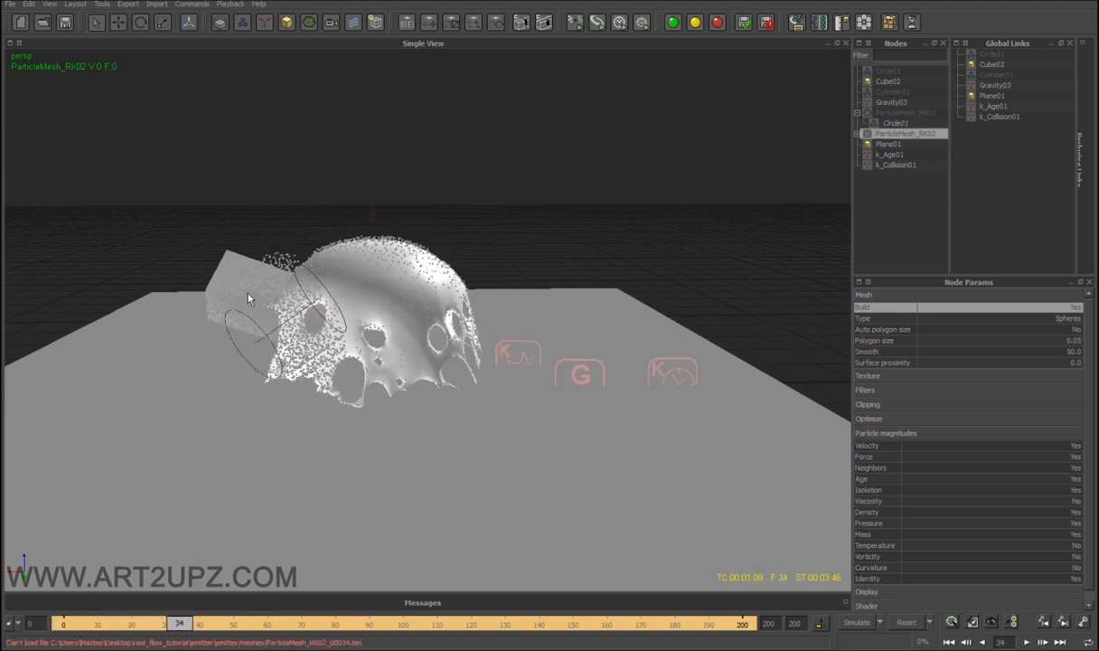
mouse_move(483, 312)
left_mouse_down("alt")
mouse_move(412, 323)
mouse_move(438, 308)
mouse_move(417, 304)
mouse_move(418, 278)
mouse_move(357, 282)
left_mouse_up("alt")
left_click_drag(501, 292, 454, 290, "alt")
left_click_drag(421, 161, 322, 245)
left_click_drag(500, 210, 409, 271)
right_click(951, 21)
left_click(980, 100)
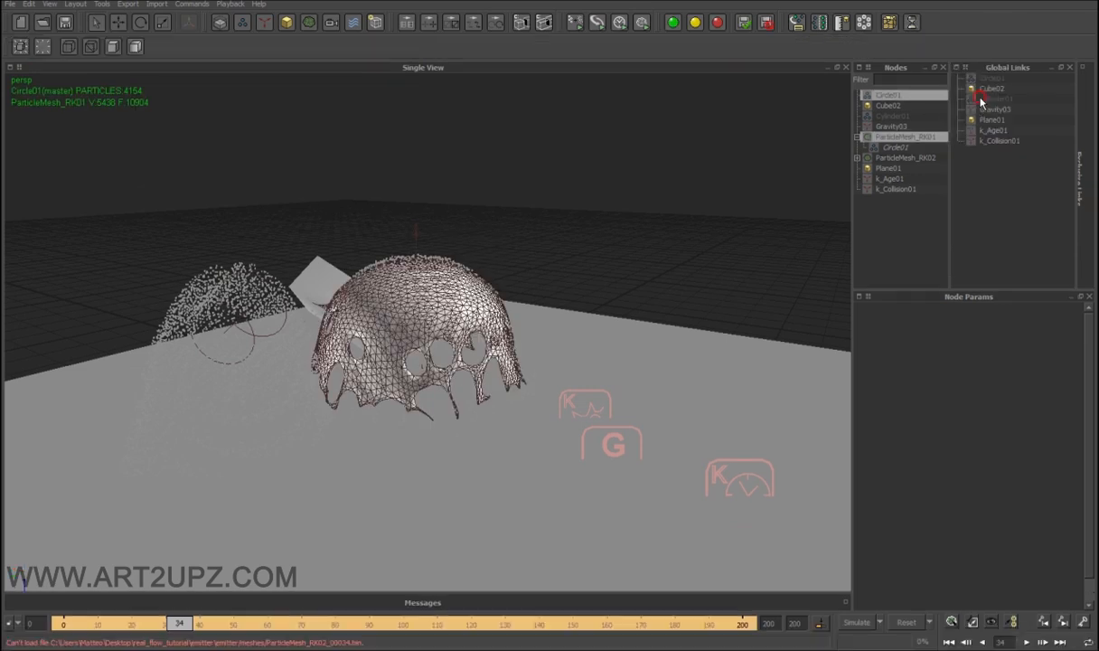
left_click(42, 47)
Select the Cylinder01 emitter in the viewport and set its simulation state to Cache.
left_click_drag(419, 444, 549, 423, "alt")
left_click(322, 339)
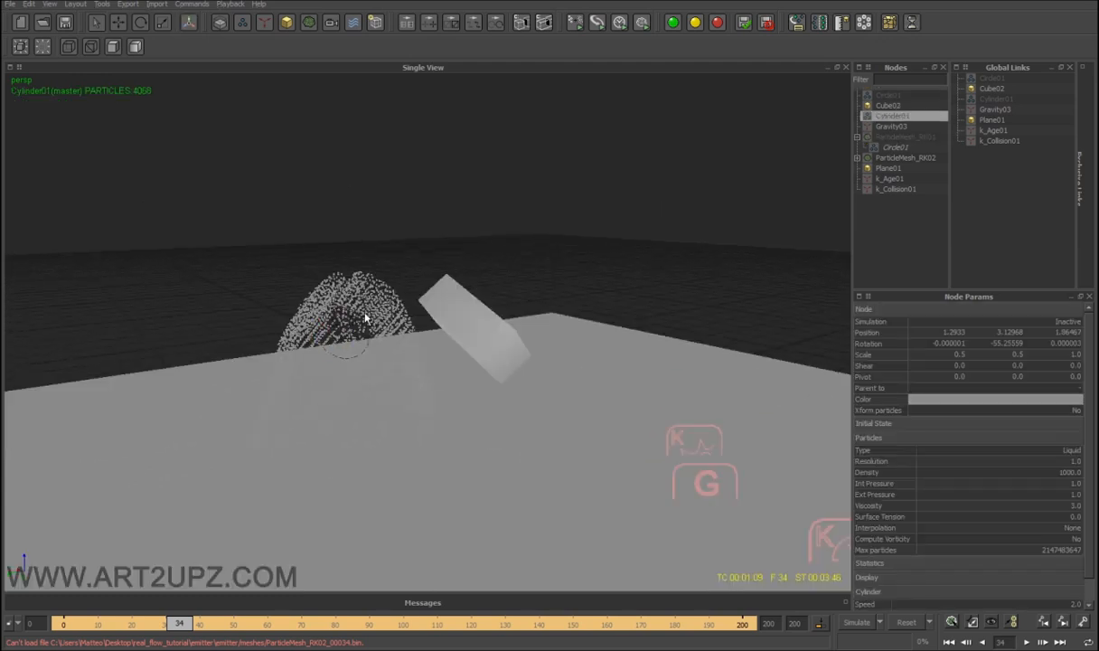
scroll(330, 371, "up", 2)
scroll(333, 365, "down", 1)
left_click_drag(358, 224, 291, 275)
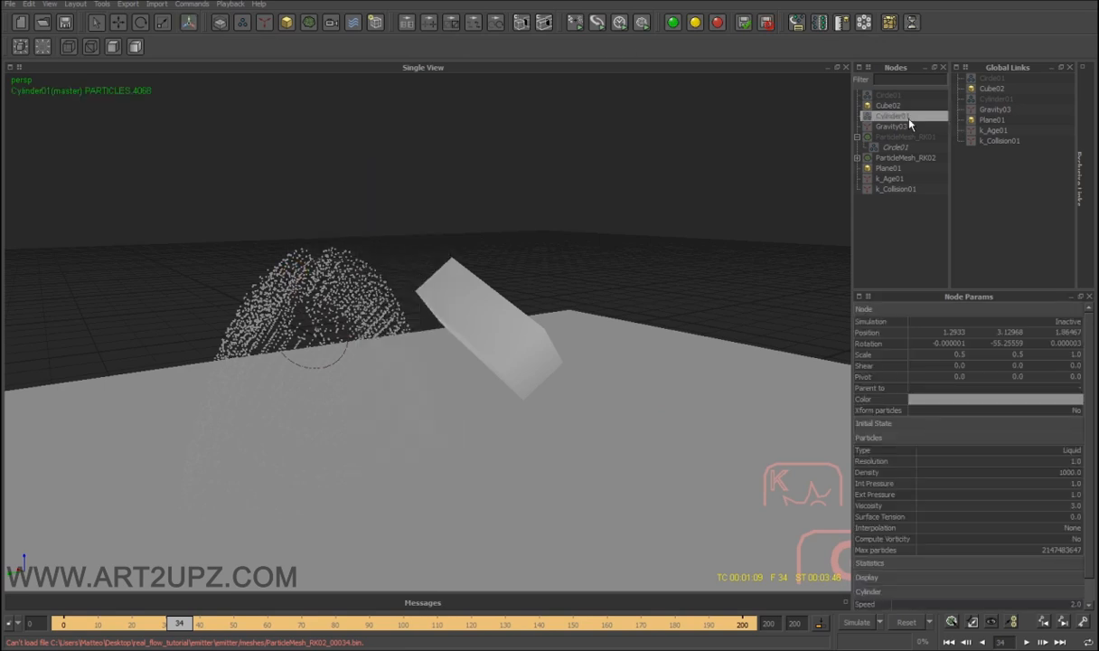
left_click(695, 22)
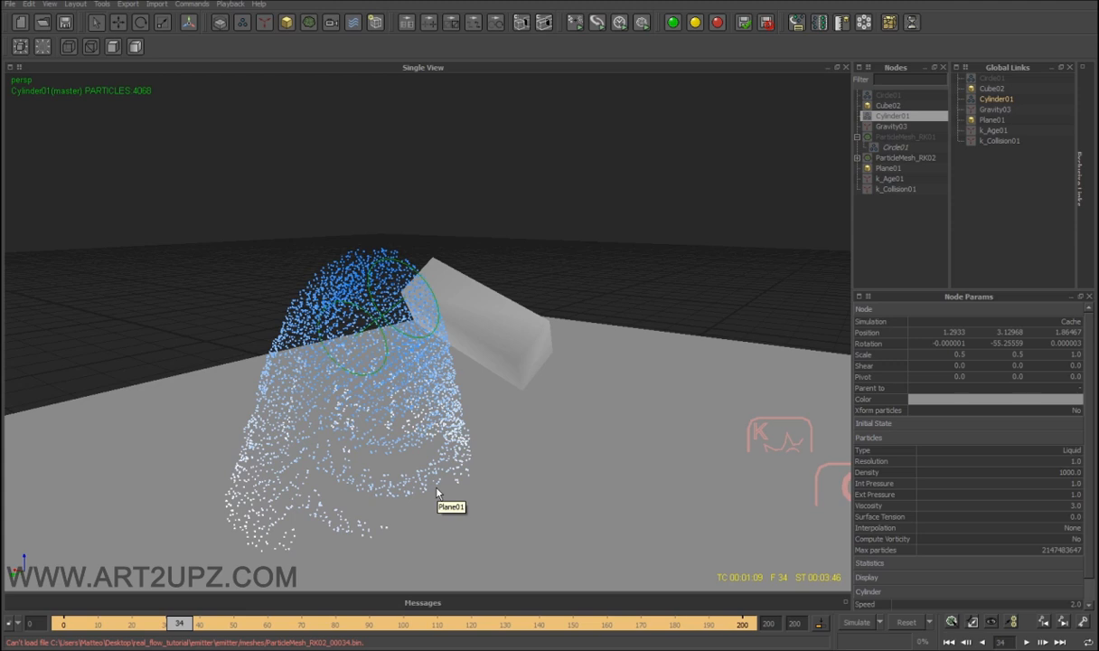
Examine the Cylinder01 particles from several angles at frame 18 and advance the timeline to frame 29.
mouse_move(178, 623)
left_mouse_down()
mouse_move(85, 625)
mouse_move(128, 625)
left_mouse_up()
scroll(435, 465, "down", 6)
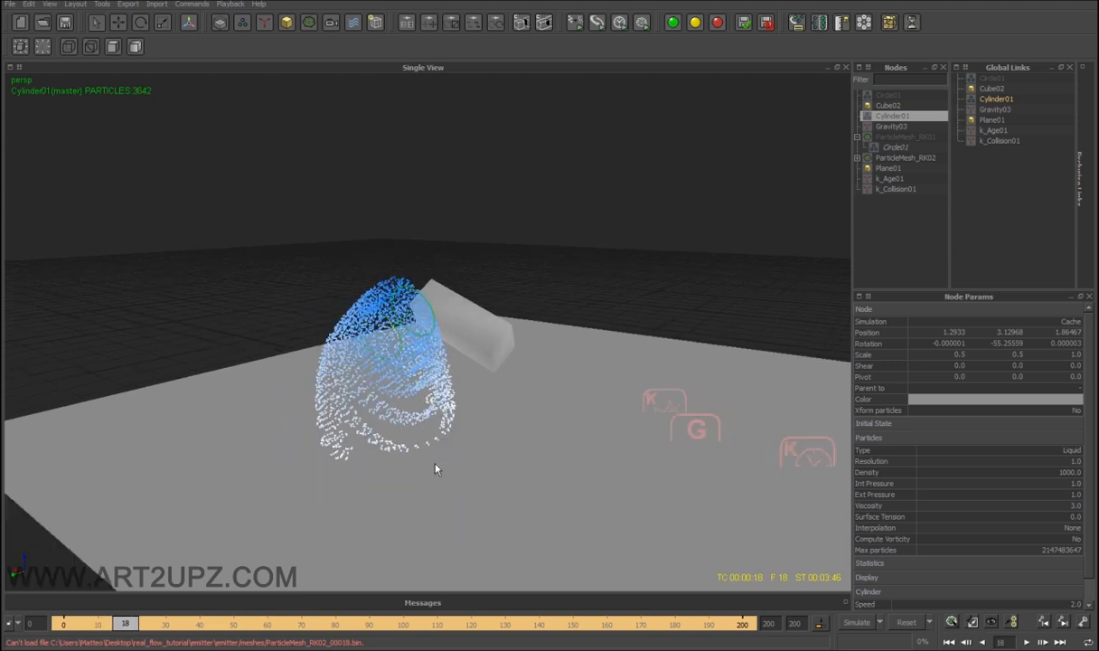
left_click_drag(435, 464, 307, 508, "alt")
scroll(387, 356, "up", 3)
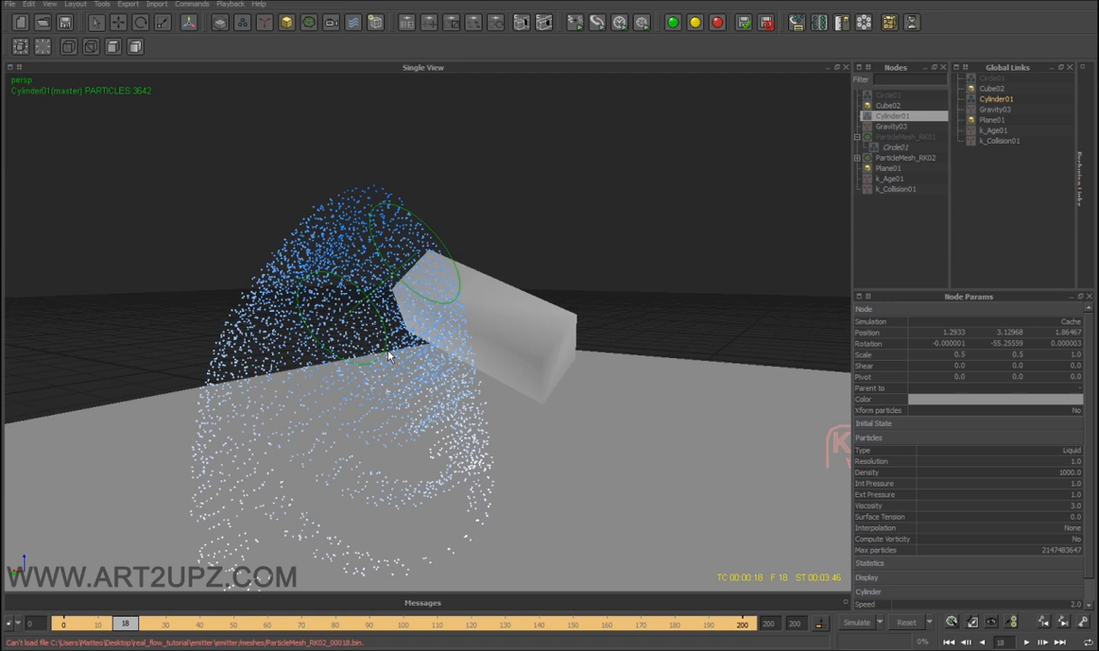
left_click_drag(460, 350, 421, 310, "alt")
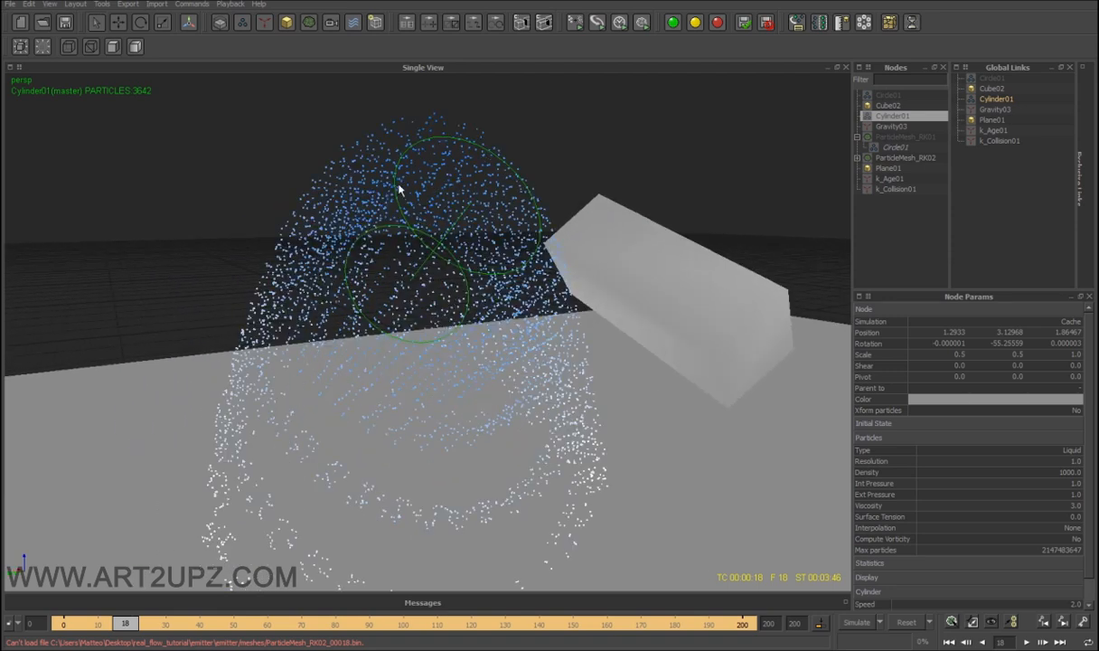
left_click_drag(133, 623, 162, 624)
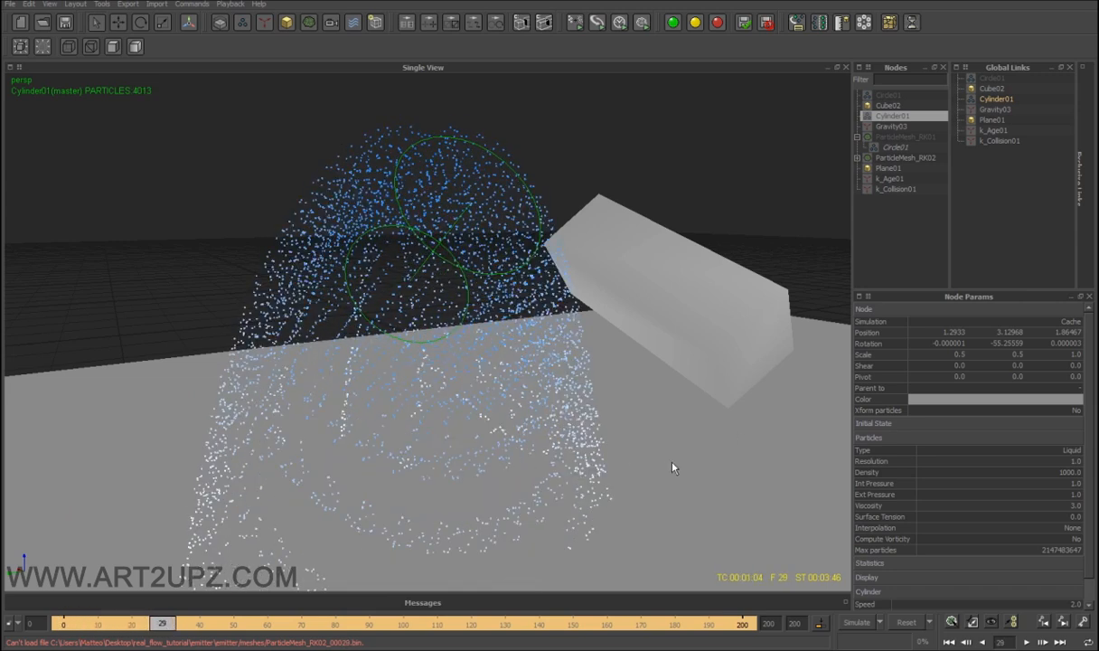
right_click_drag(671, 462, 618, 413, "alt")
Set ParticleMesh_RK02's type to Metaballs with auto polygon size set to No, and build the mesh.
left_click(890, 158)
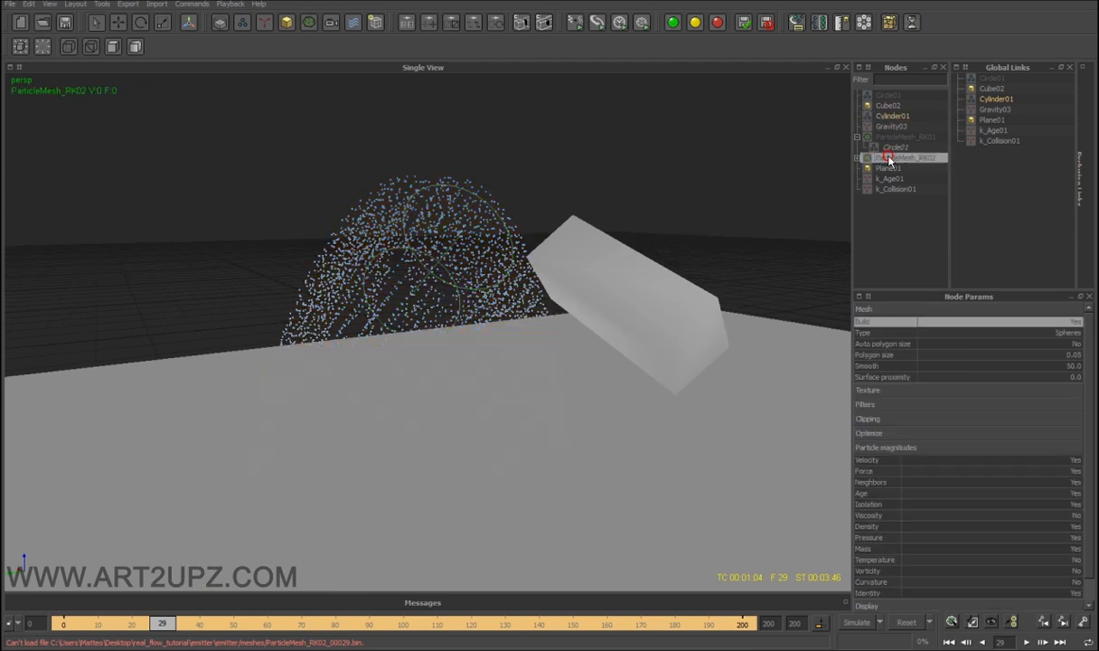
left_click(857, 158)
left_click(1021, 334)
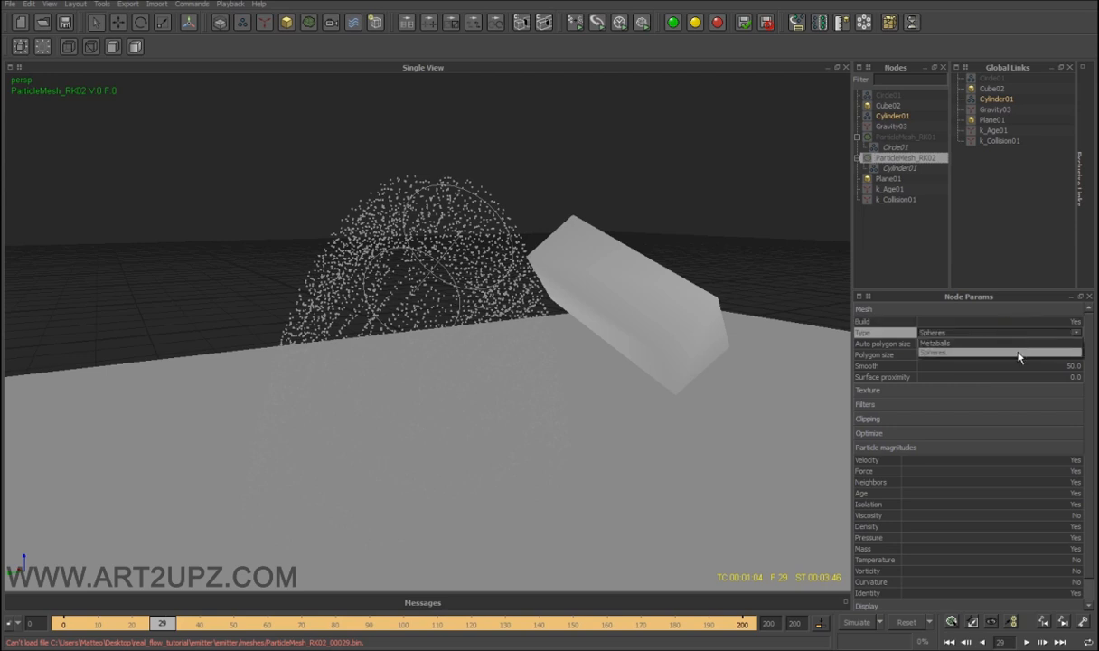
left_click(958, 352)
left_click(998, 336)
left_click(996, 343)
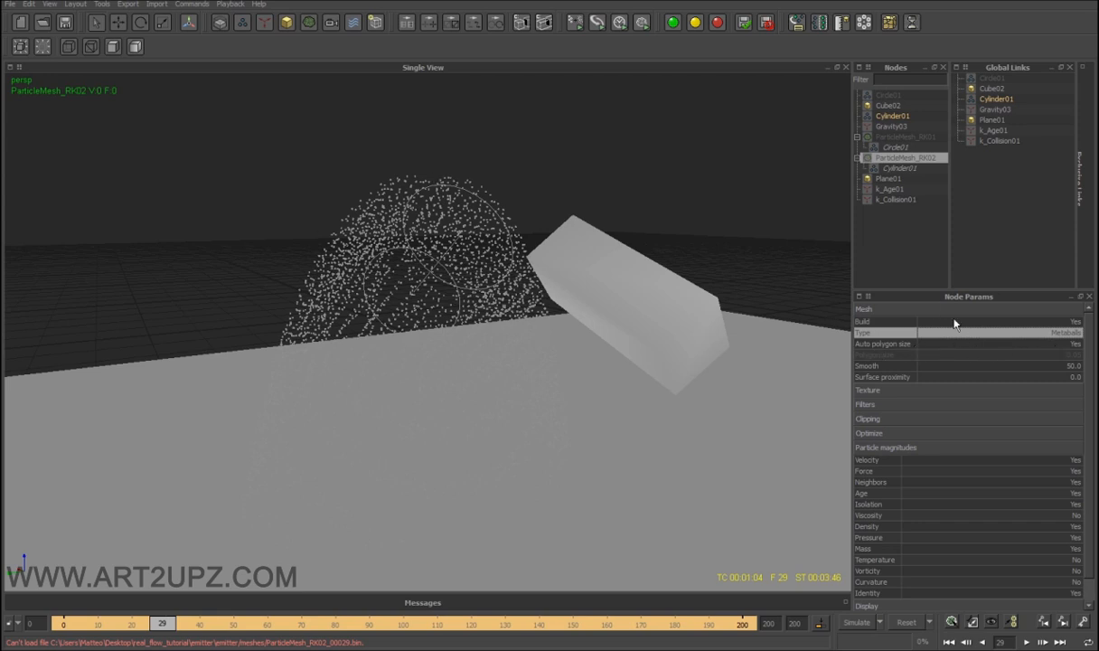
left_click(990, 347)
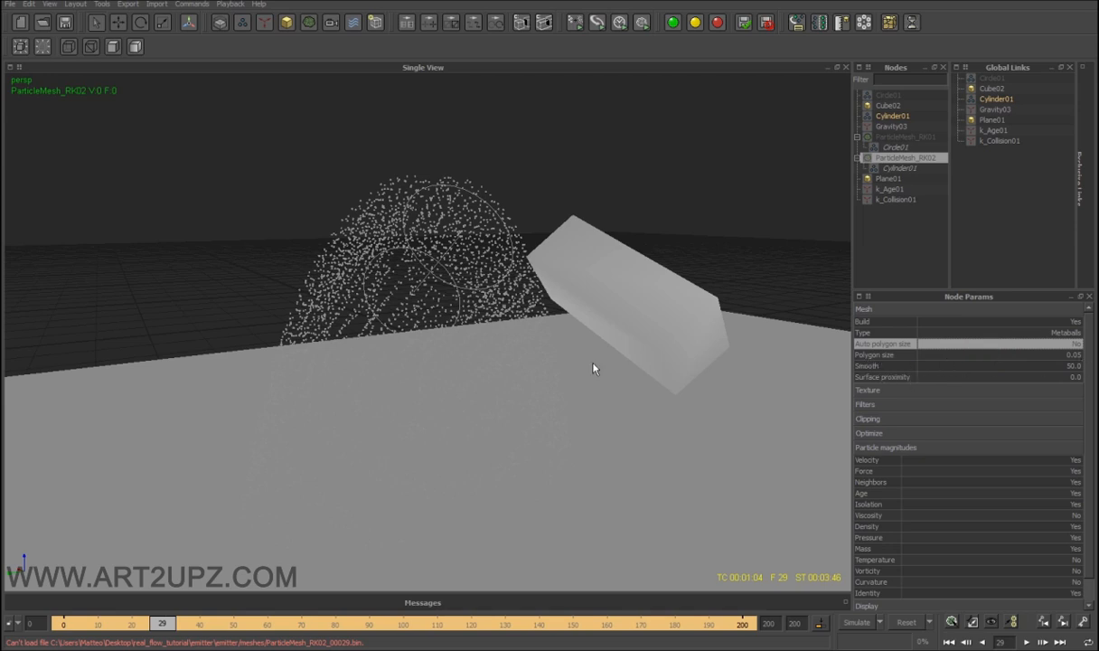
right_click(882, 159)
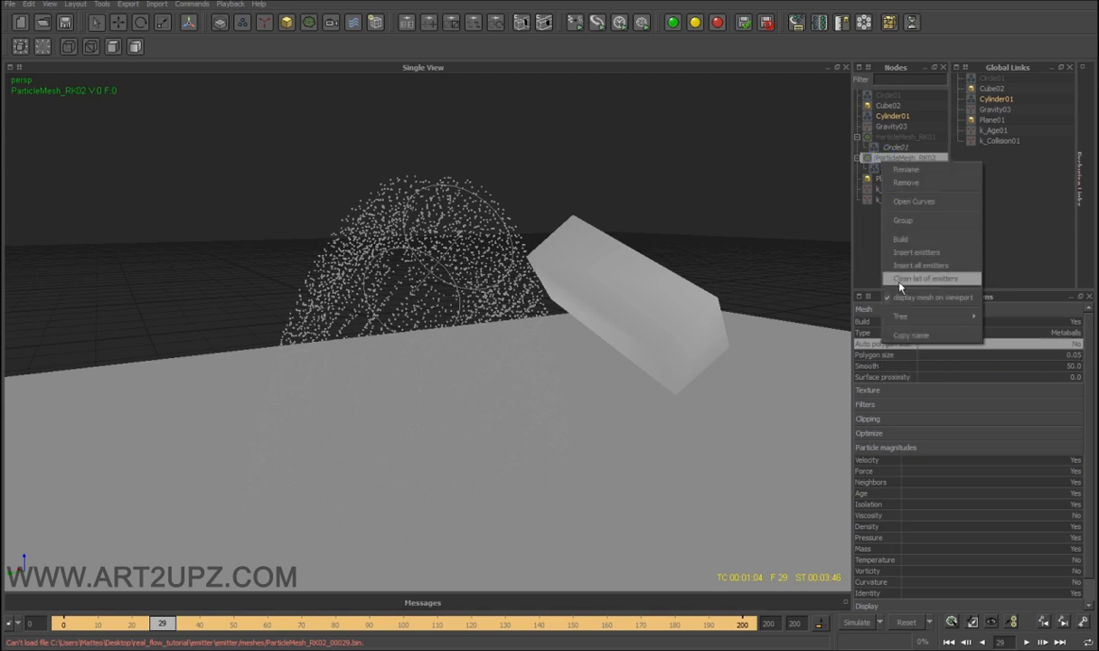
left_click(902, 240)
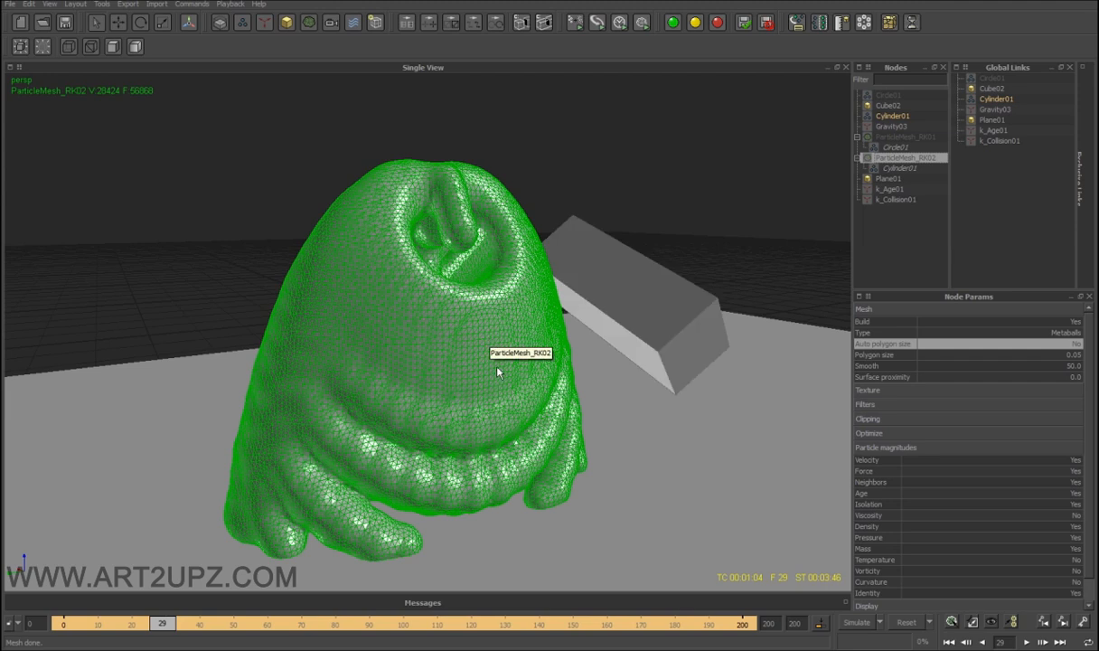
Set ParticleMesh_RK02's polygon size to 0.02 and rebuild the mesh.
left_click_drag(481, 378, 416, 475, "alt")
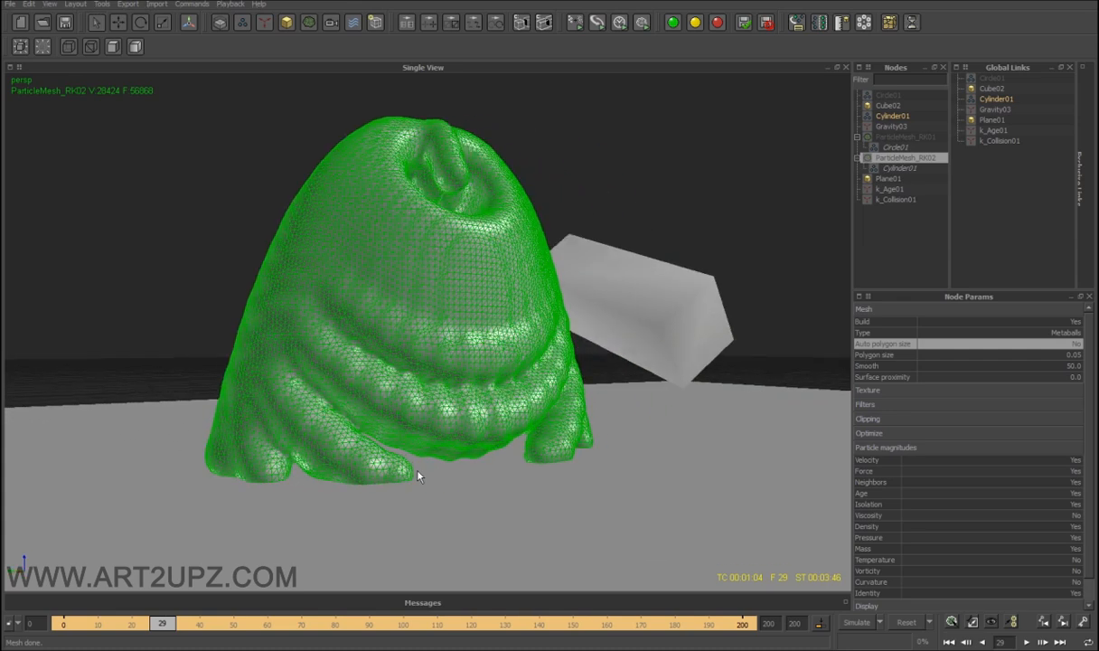
double_click(1058, 358)
left_click_drag(1076, 355, 1096, 356)
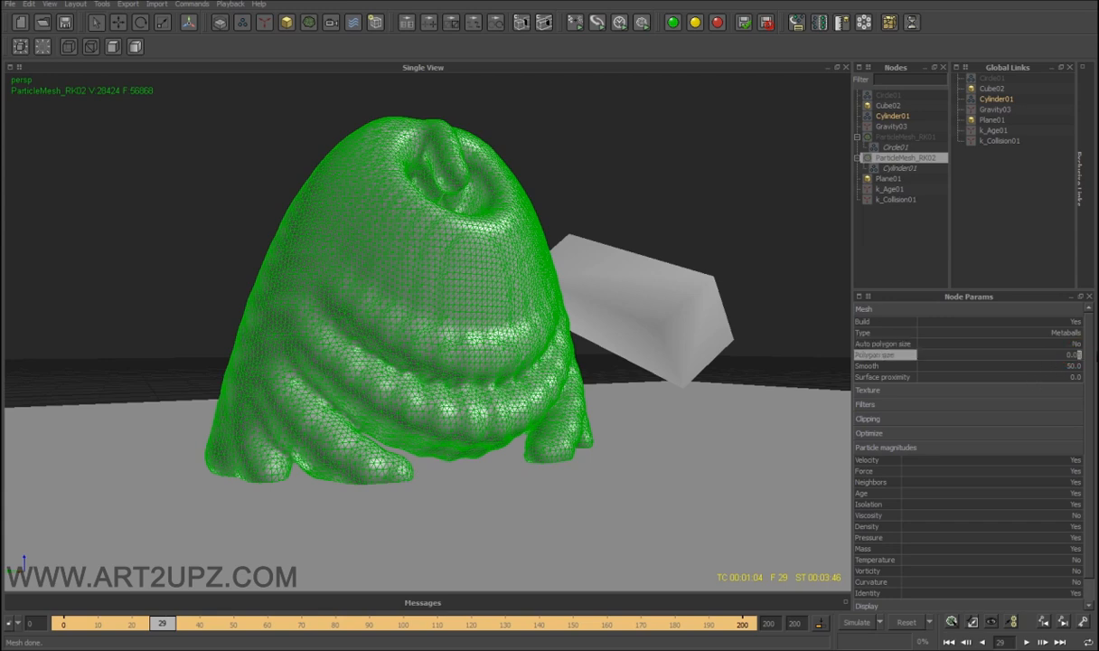
type("2")
key("Return")
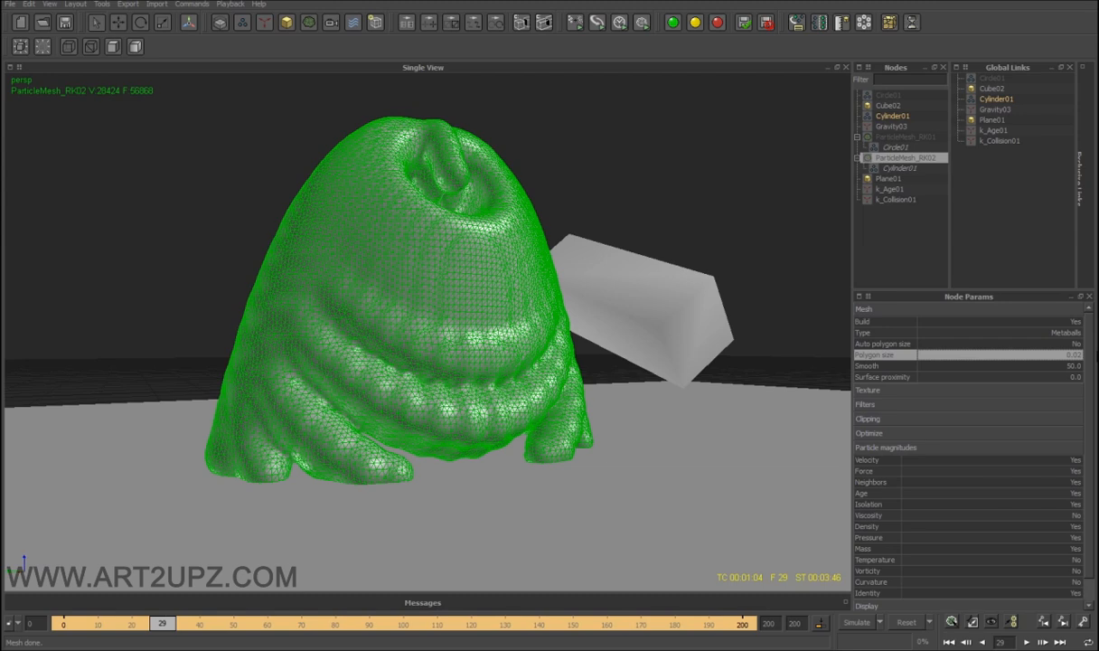
right_click(884, 157)
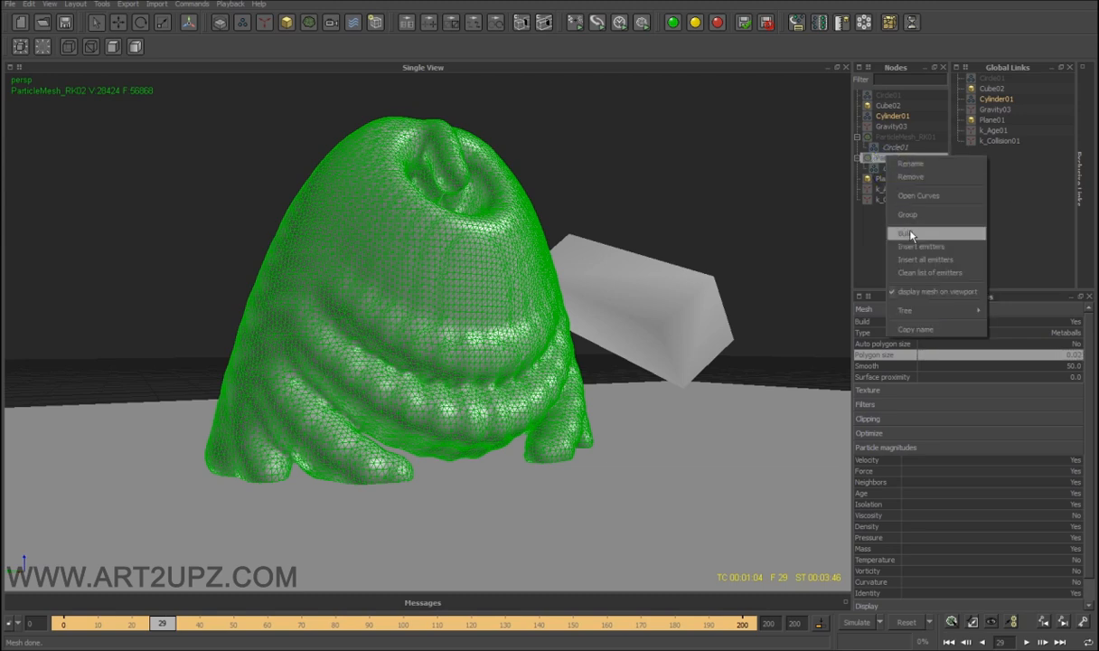
left_click(910, 234)
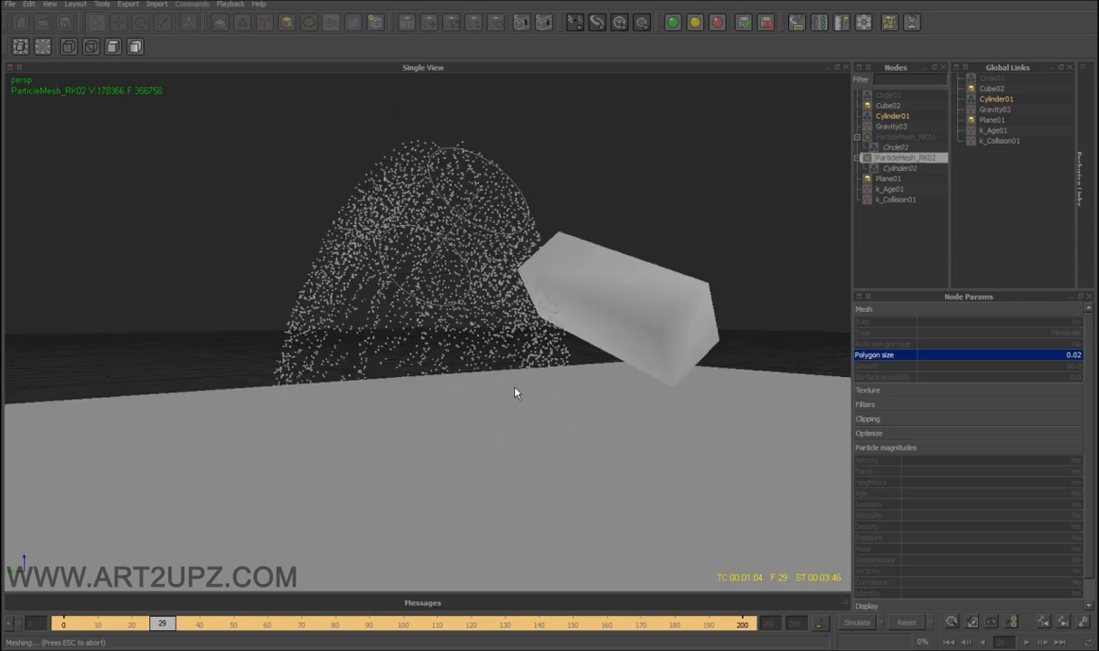
Inspect the mesh density up close, set ParticleMesh_RK02's polygon size to 0.04 and rebuild the mesh.
right_click_drag(454, 325, 782, 113, "alt")
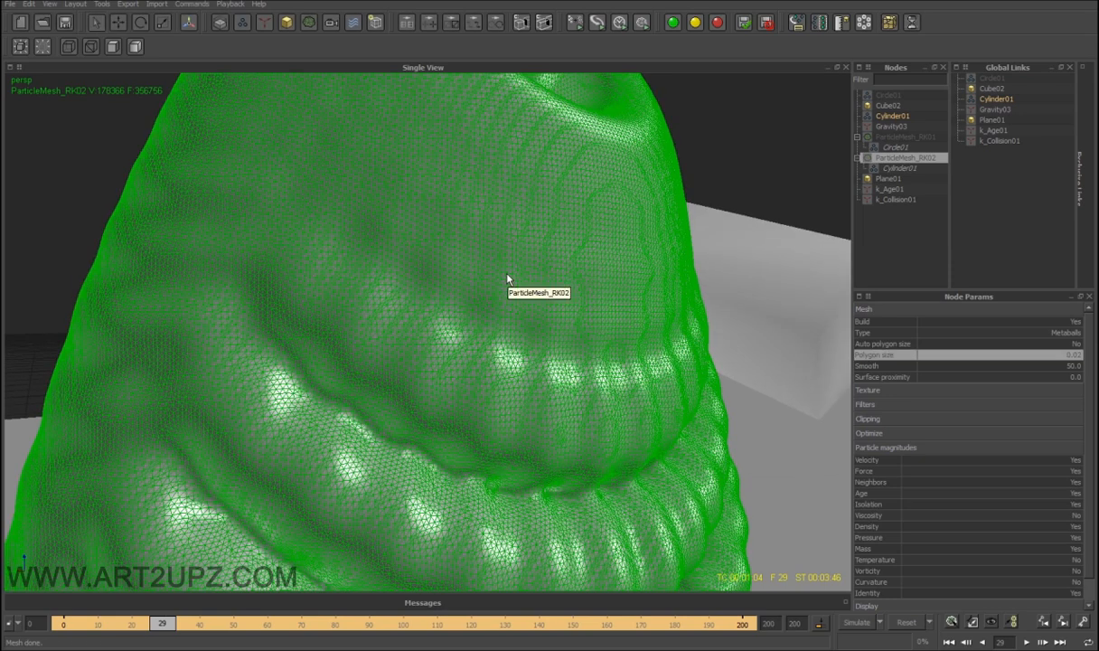
scroll(507, 279, "up", 3)
scroll(507, 277, "down", 3)
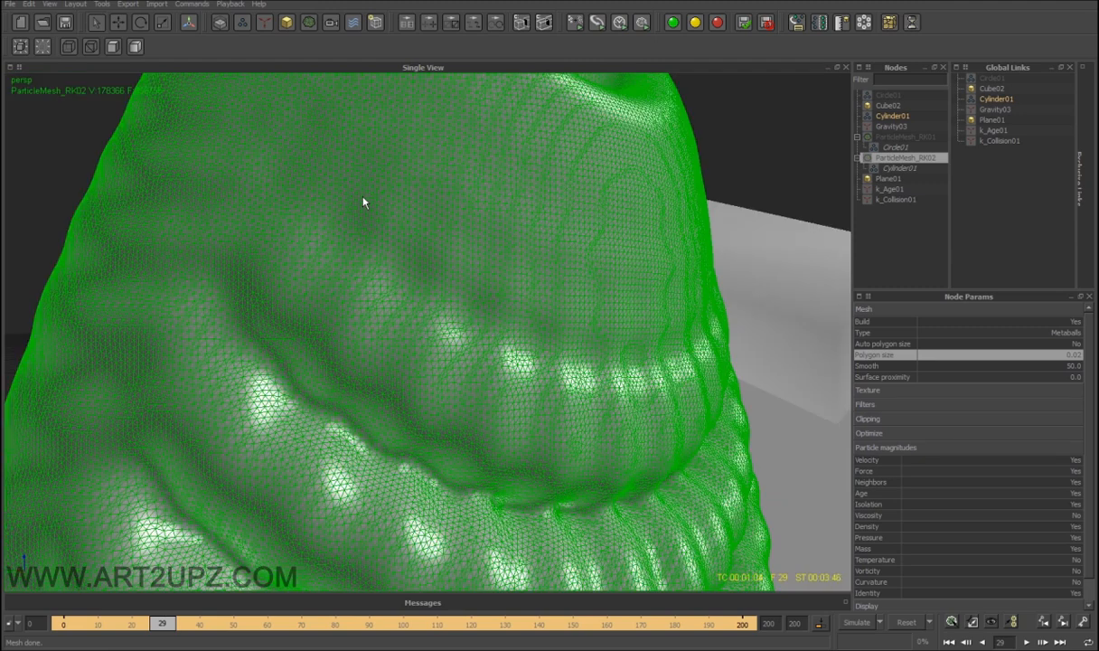
scroll(615, 341, "down", 3)
double_click(1075, 354)
left_click_drag(1074, 354, 1084, 354)
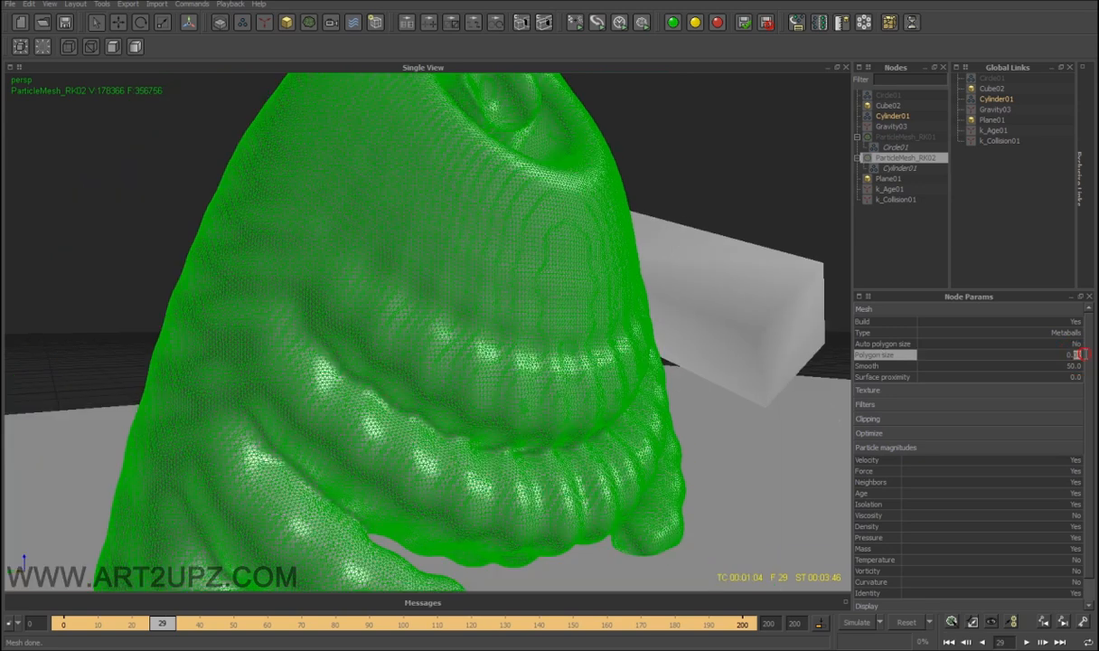
type("0")
key("Return")
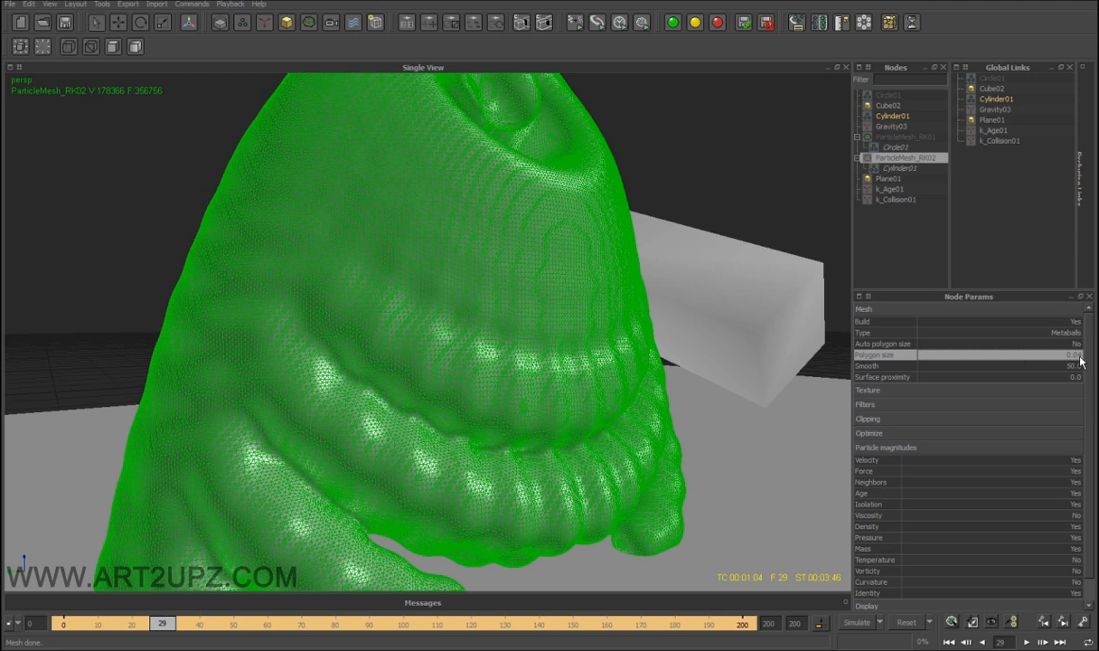
right_click(870, 157)
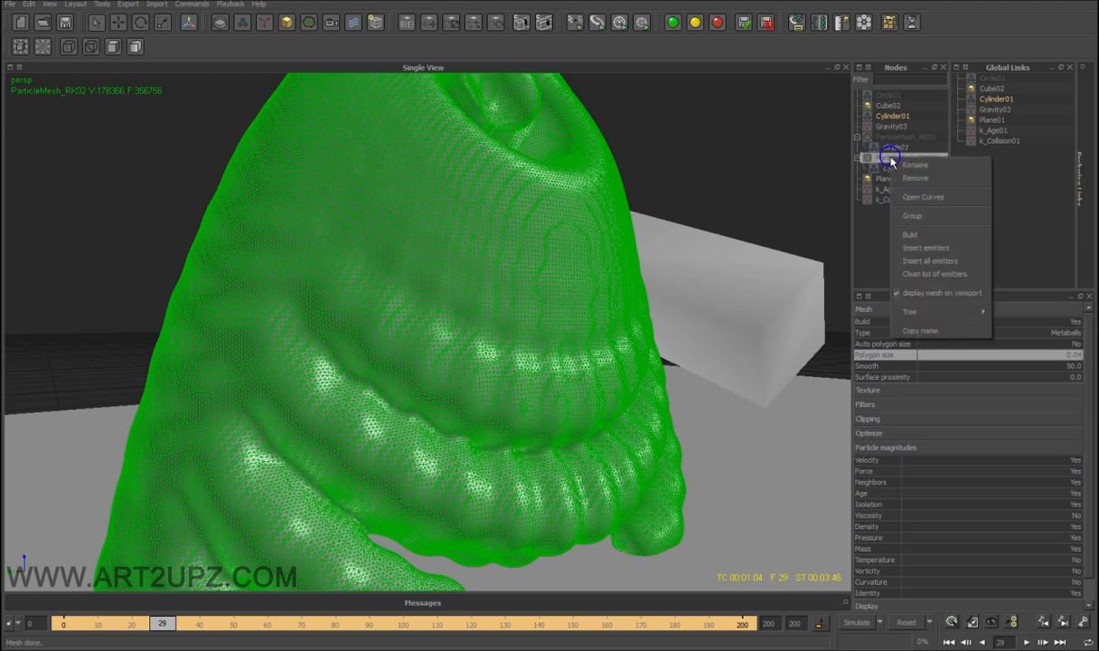
left_click(906, 237)
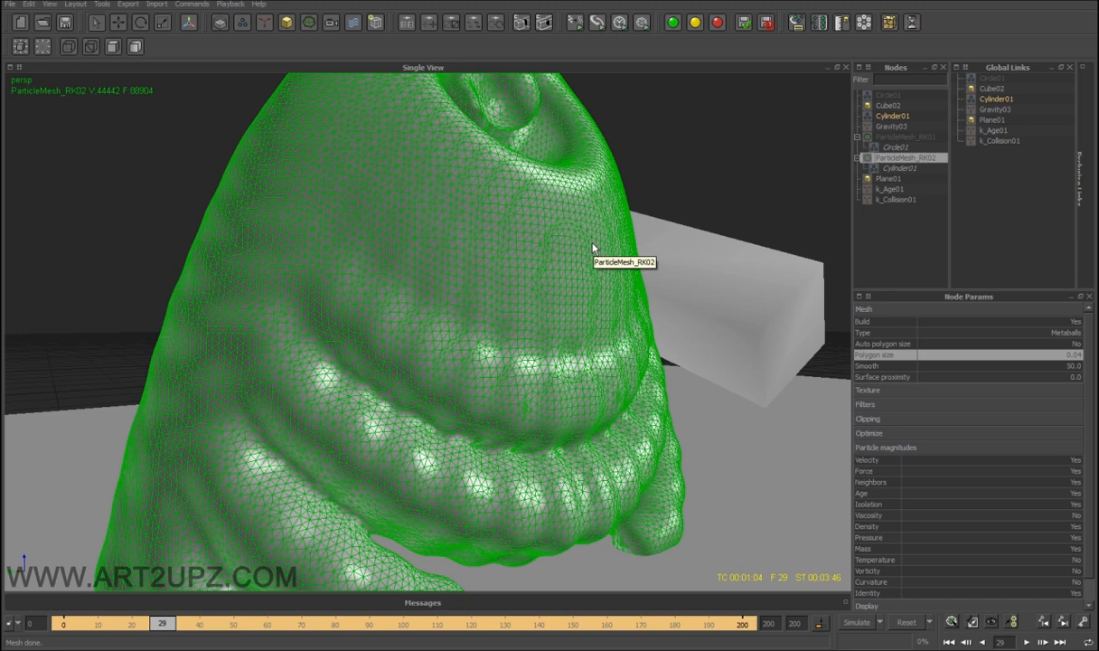
Try smooth values of 100 and 200 on ParticleMesh_RK02, building the mesh with 200.
right_click_drag(593, 248, 527, 313, "alt")
left_click_drag(527, 313, 554, 300, "alt")
left_click_drag(532, 375, 456, 373, "alt")
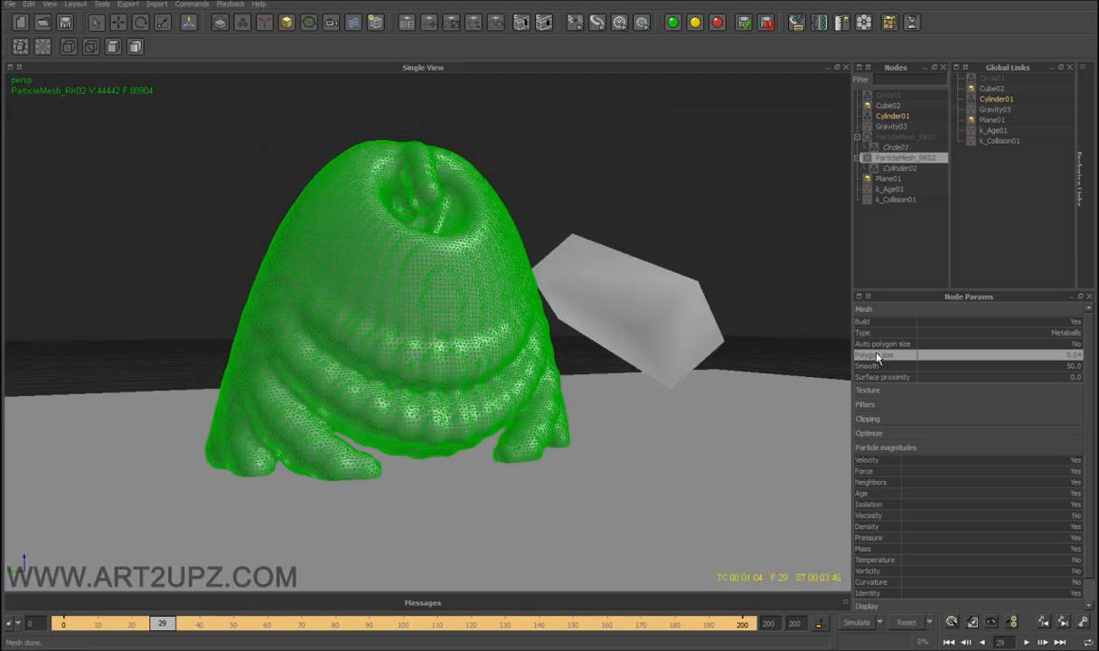
double_click(1065, 365)
type("100")
key("Return")
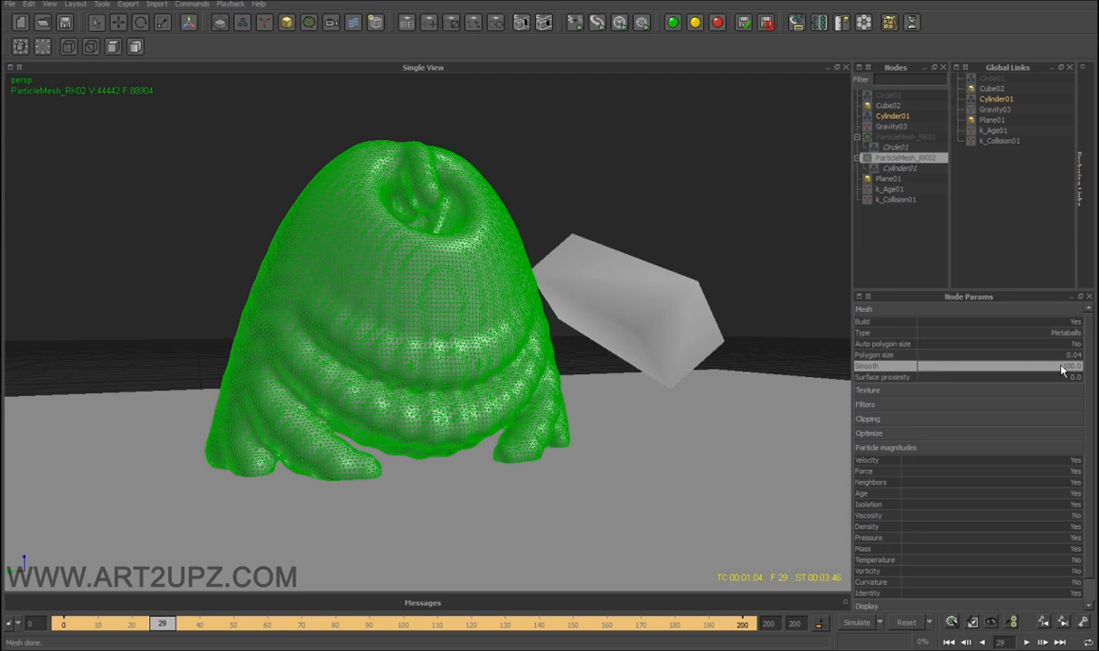
double_click(1062, 366)
type("200")
key("Return")
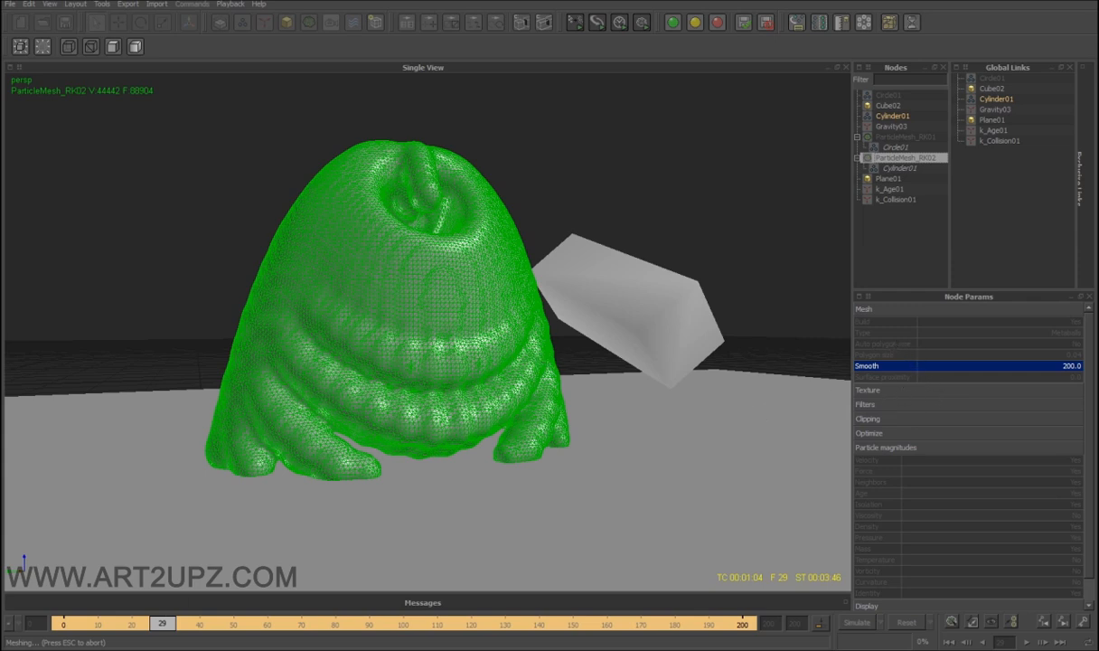
Inspect the rebuilt mesh and set ParticleMesh_RK02's smooth value to 100.
left_click_drag(513, 309, 432, 283, "alt")
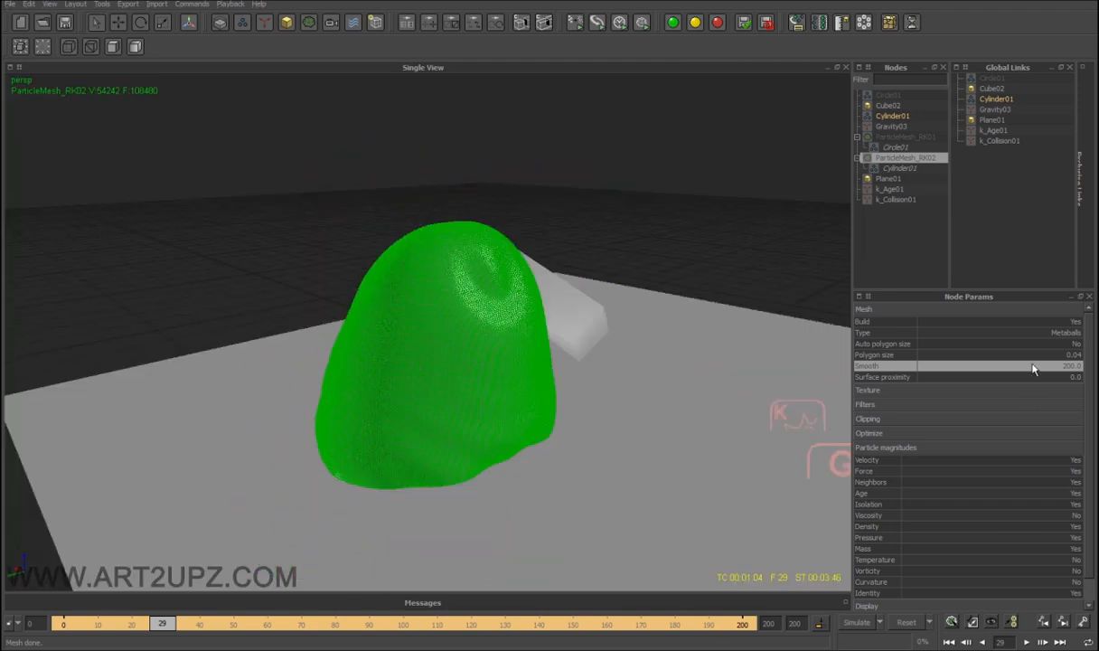
double_click(1050, 365)
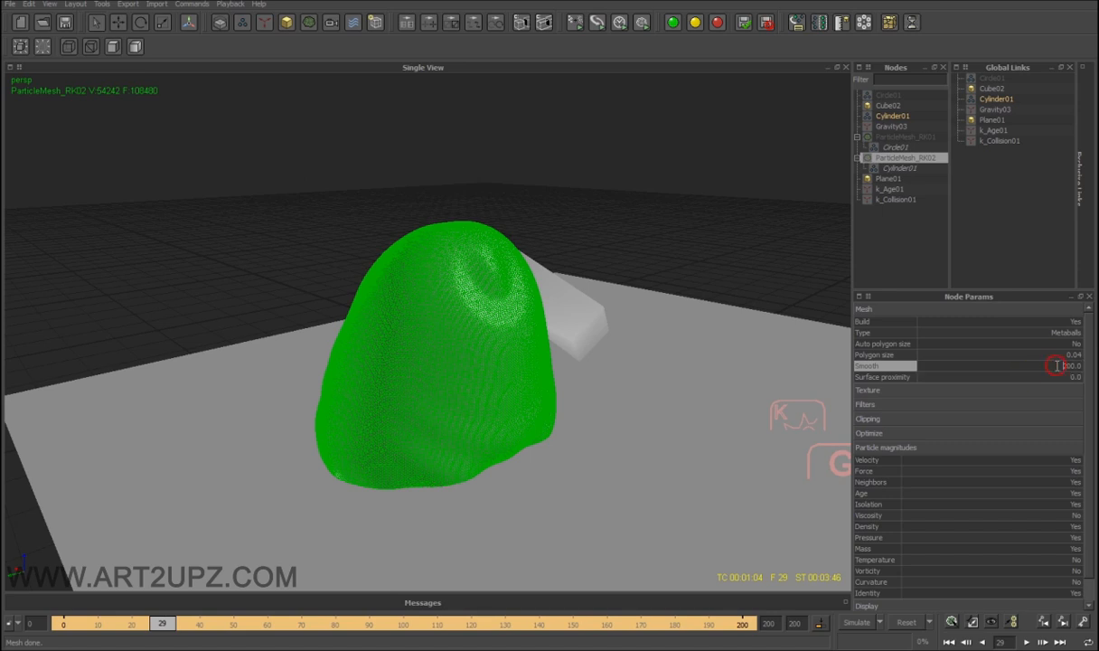
type("100")
key("Return")
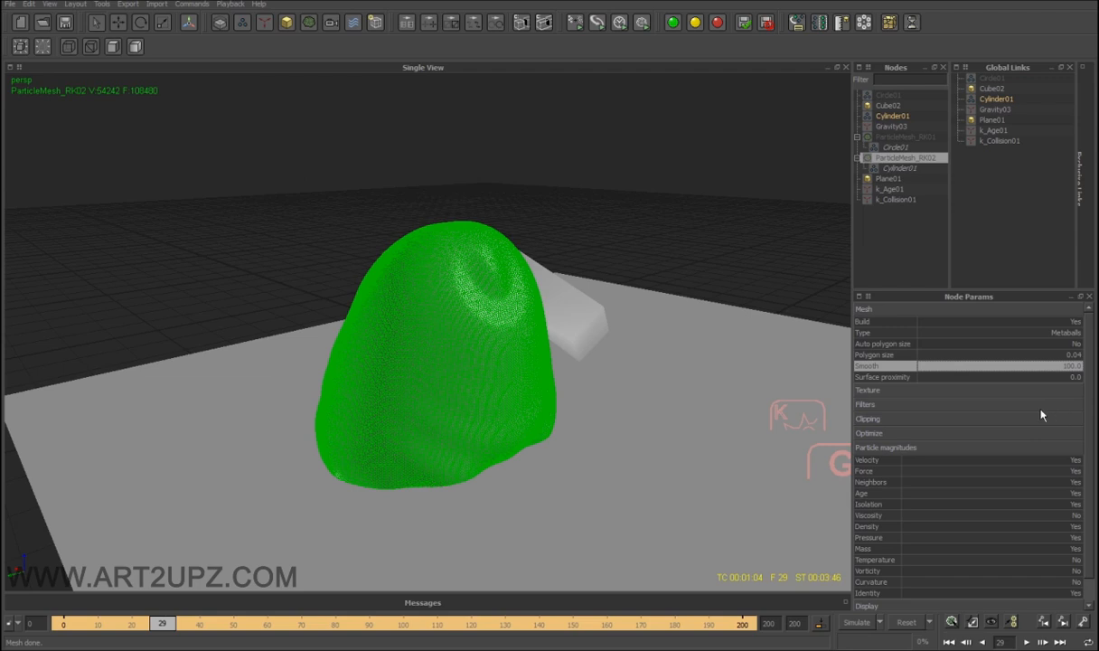
Enable the filter on ParticleMesh_RK02 with relaxation 0.08 and 32 steps, and rebuild the mesh.
left_click(901, 449)
left_click(887, 406)
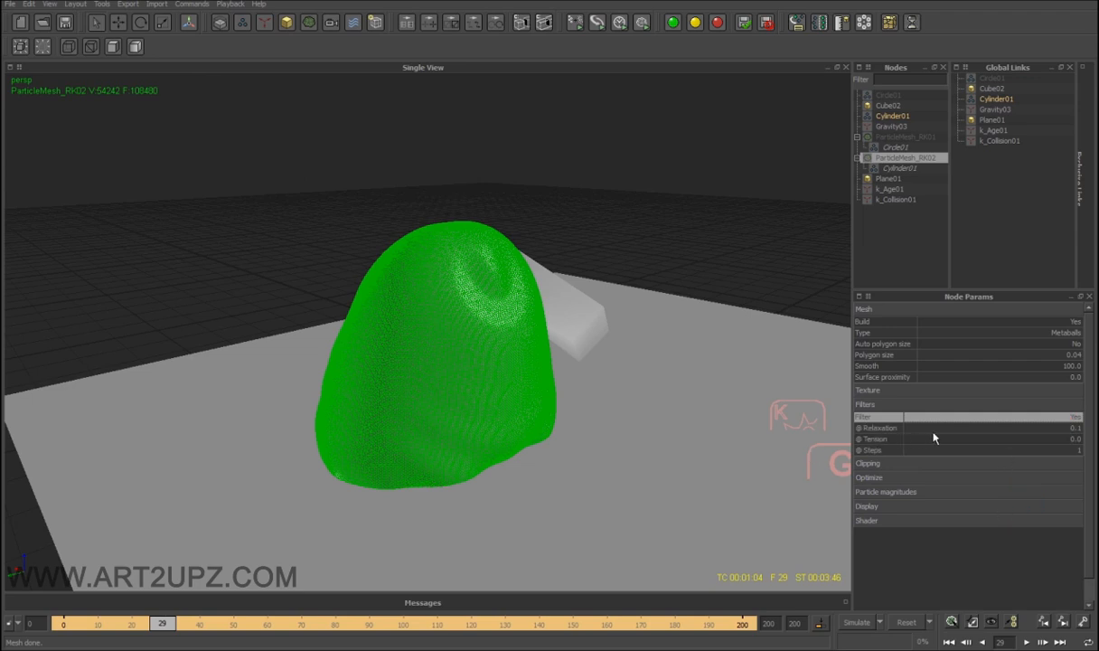
left_click(1026, 427)
type("0.0")
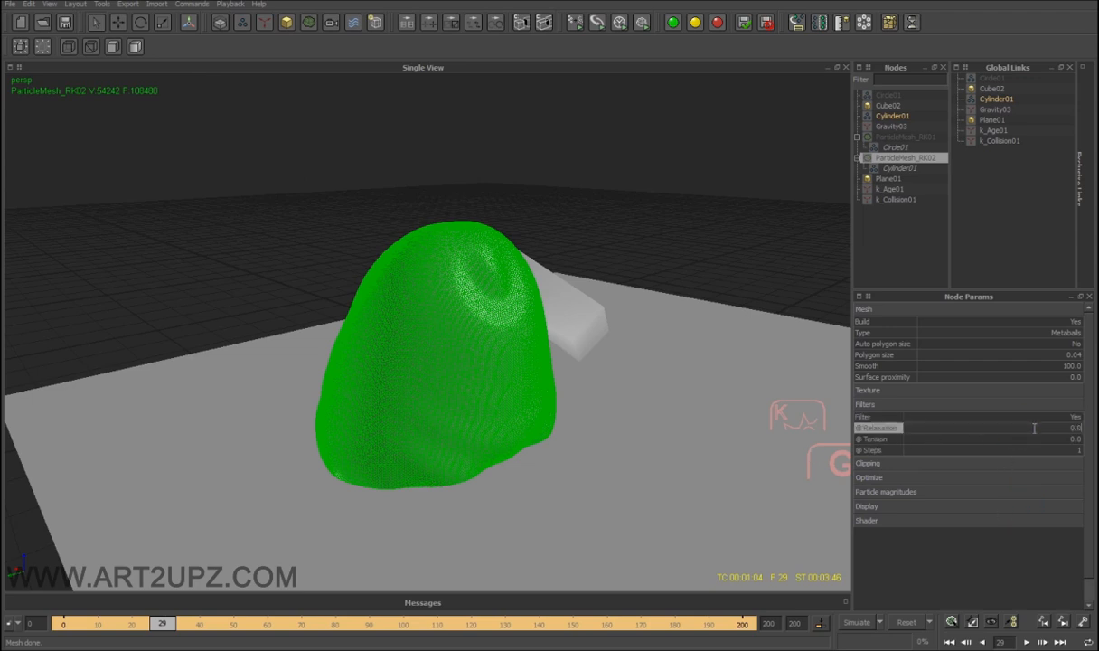
type("8")
key("Return")
left_click(1021, 448)
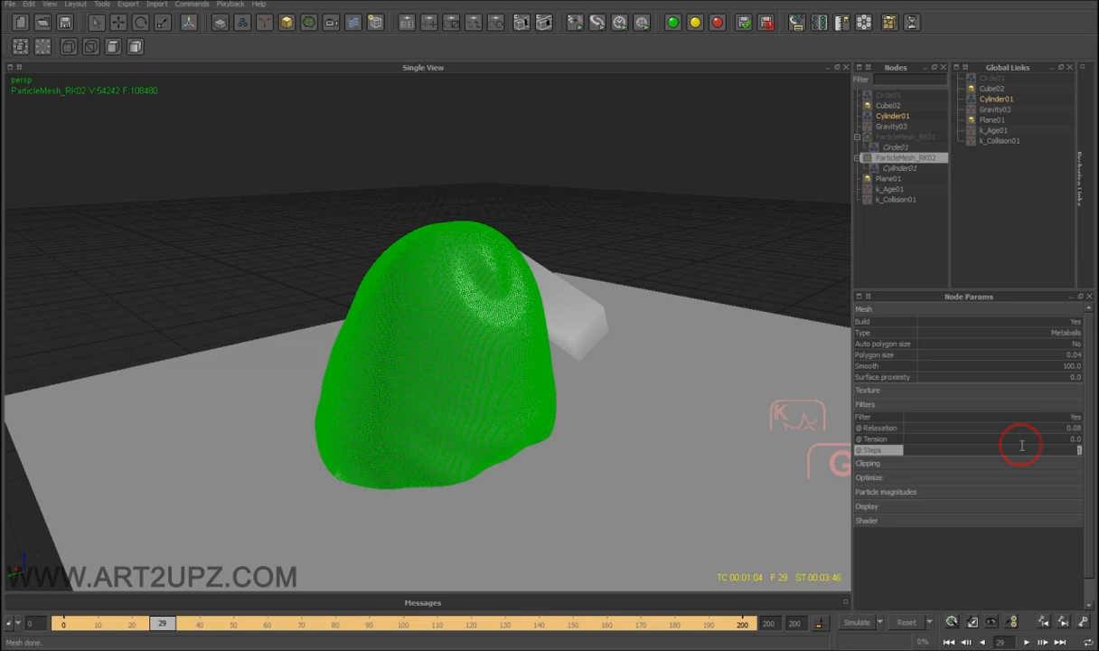
type("30")
key("Return")
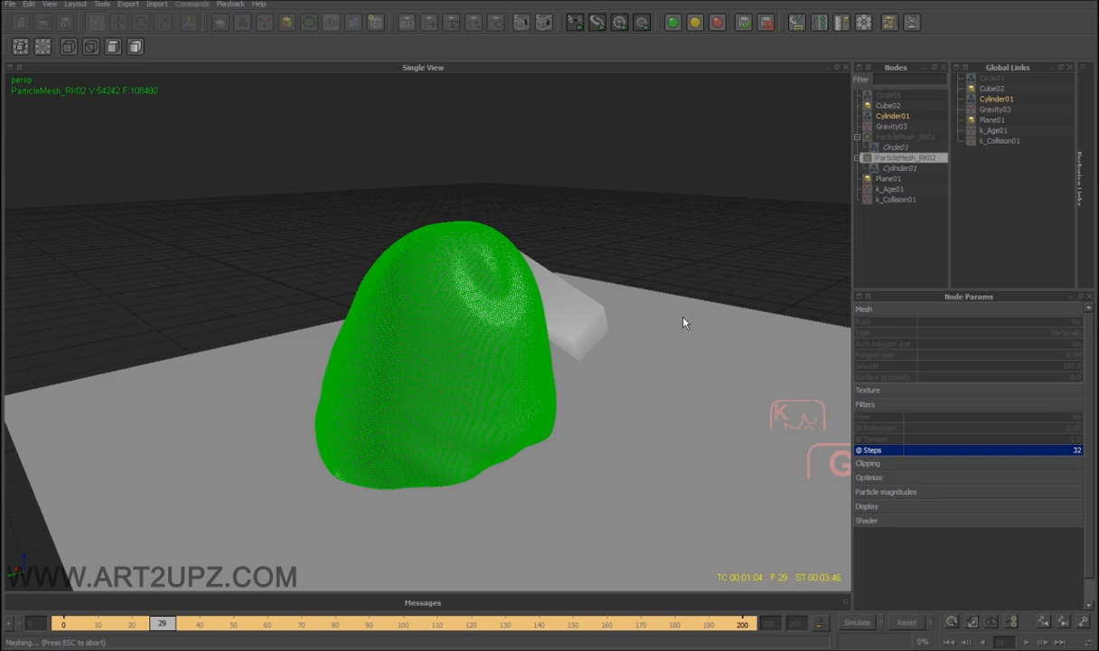
Examine the filtered mesh and show the field and particle filter parameters of Cylinder01 under ParticleMesh_RK02.
left_click_drag(445, 419, 474, 393, "alt")
scroll(504, 356, "up", 5)
left_click_drag(595, 349, 840, 179, "alt")
scroll(570, 352, "down", 4)
left_click(920, 169)
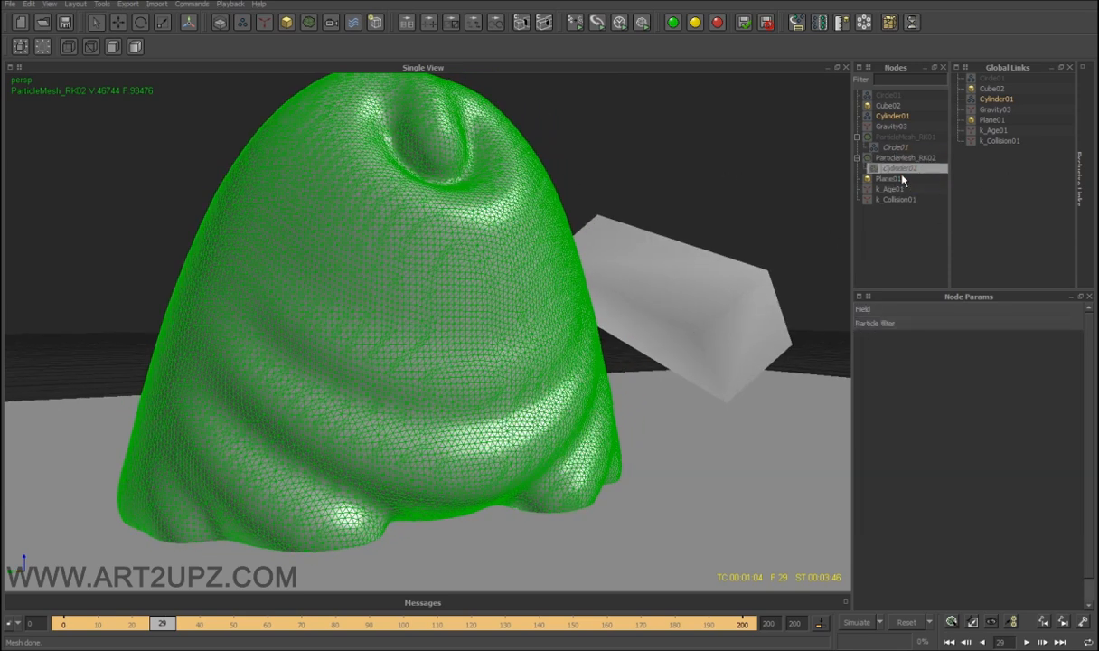
left_click(874, 324)
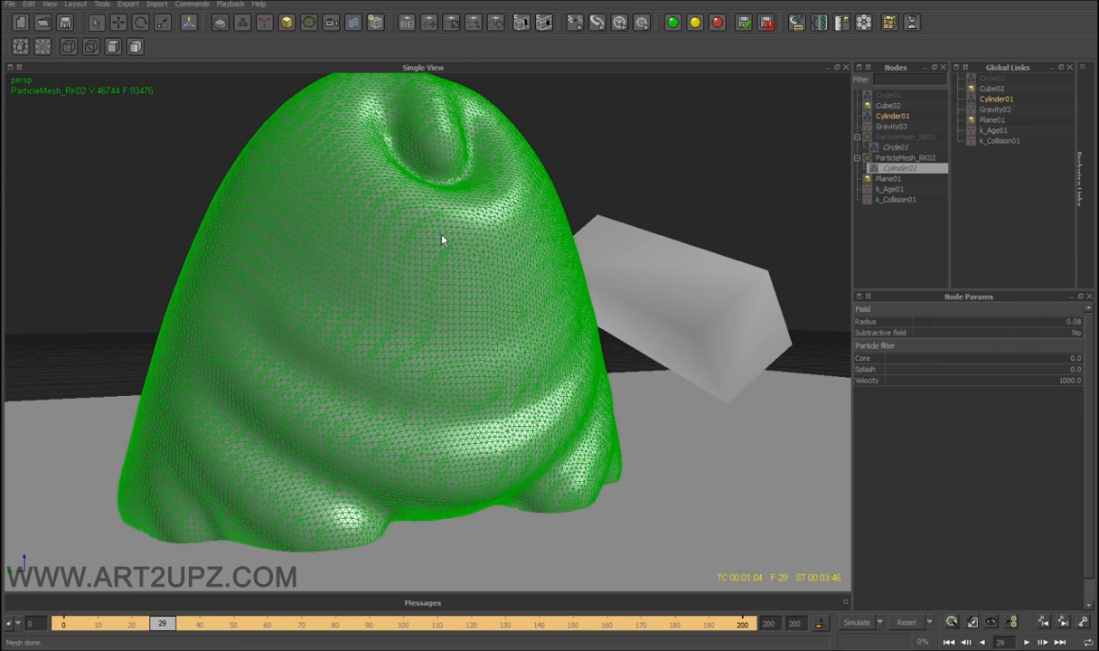
Select ParticleMesh_RK01, set its Build option to Yes and make the mesh visible.
left_click(895, 140)
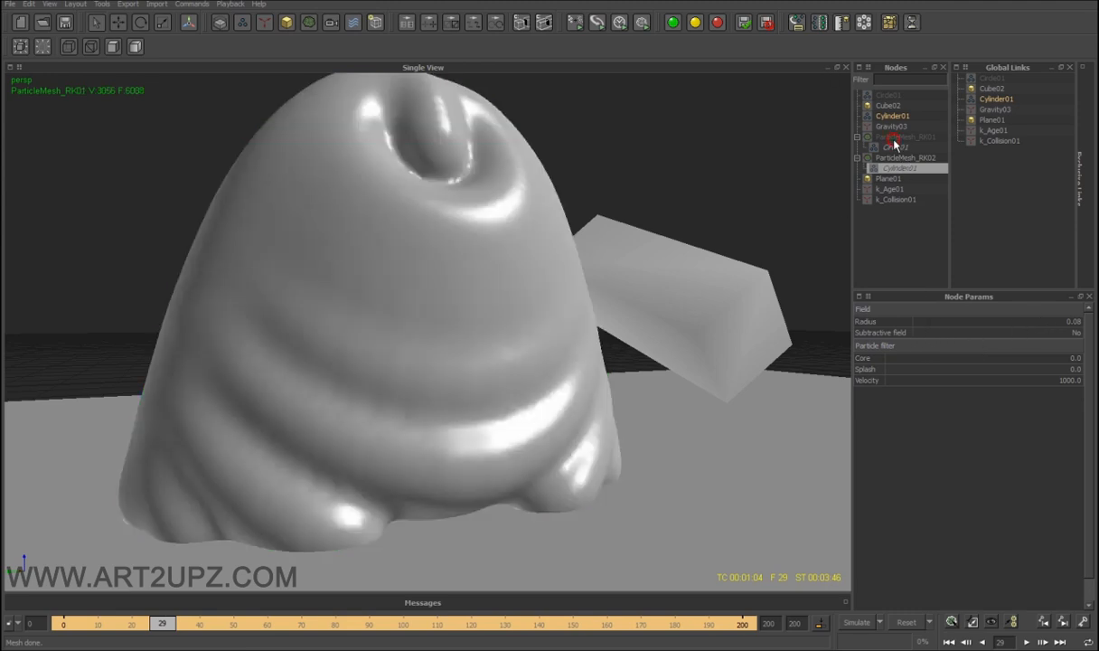
left_click_drag(478, 329, 714, 317, "alt")
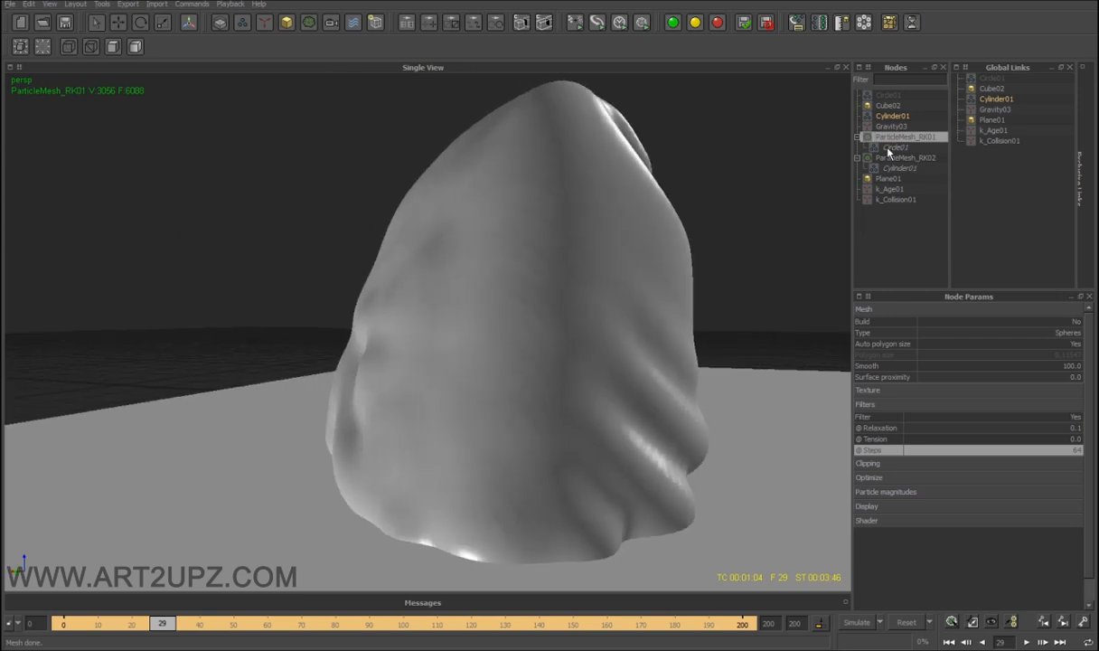
right_click(891, 140)
left_click(893, 149)
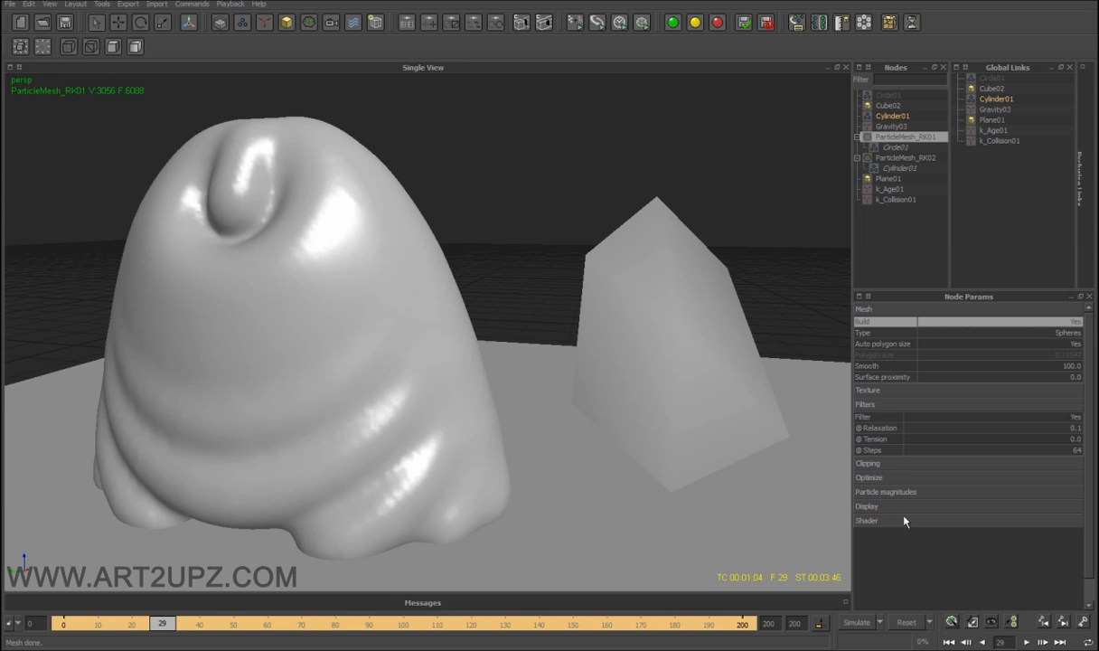
left_click(903, 507)
left_click_drag(976, 594, 994, 551)
double_click(1062, 496)
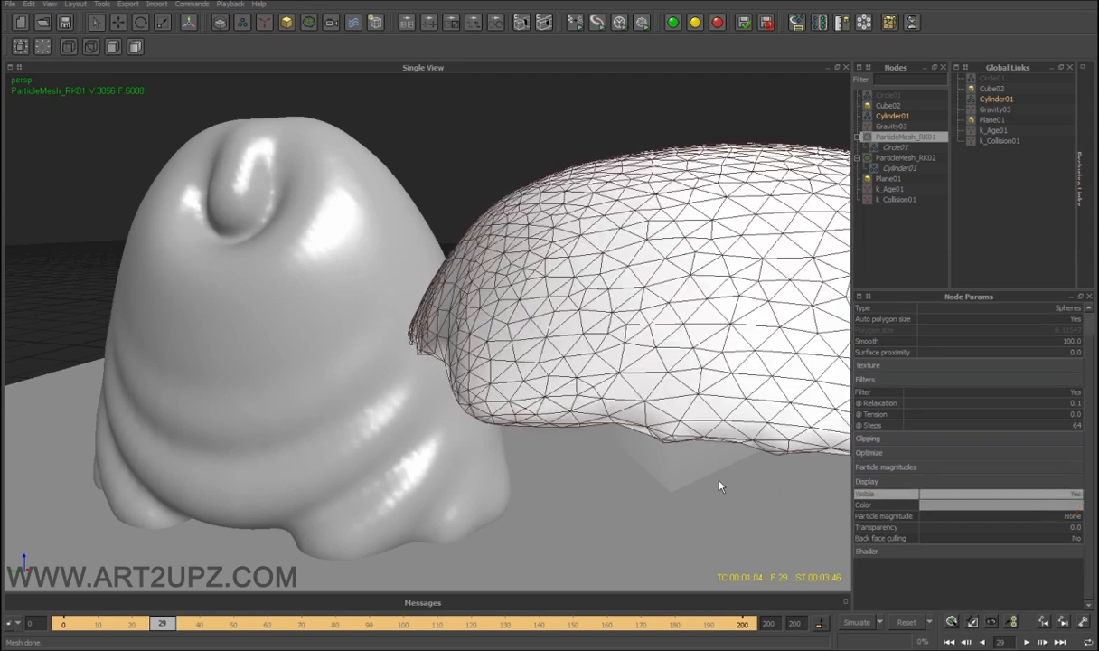
View both meshes from several angles and advance the timeline to frame 41.
scroll(523, 333, "down", 3)
left_click_drag(549, 338, 643, 337, "alt")
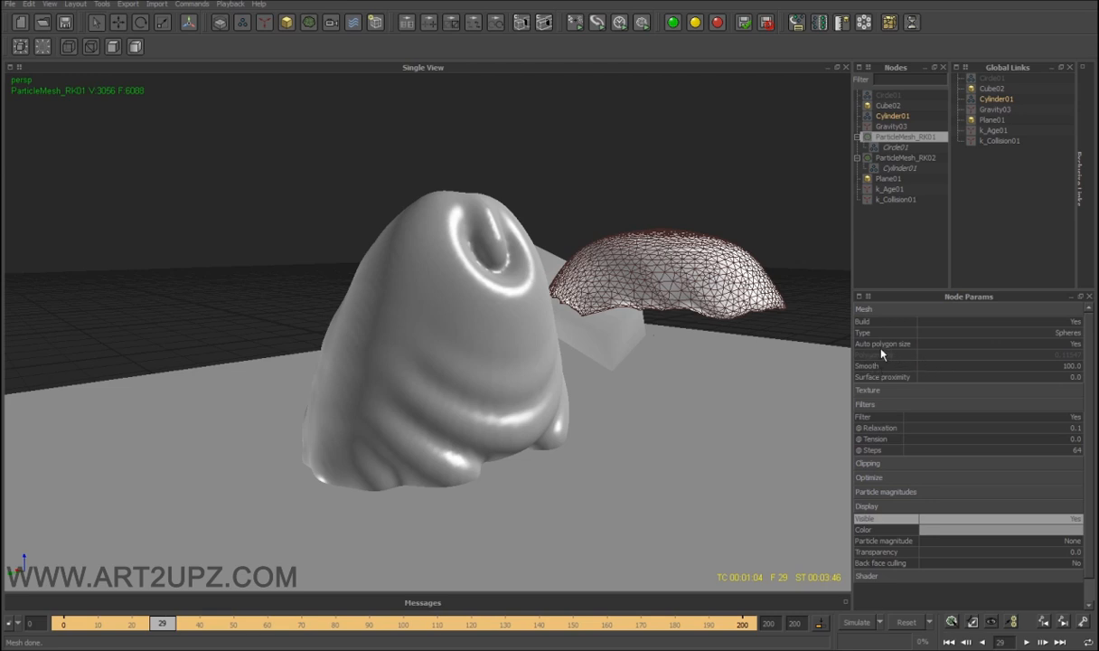
left_click_drag(592, 386, 687, 342, "alt")
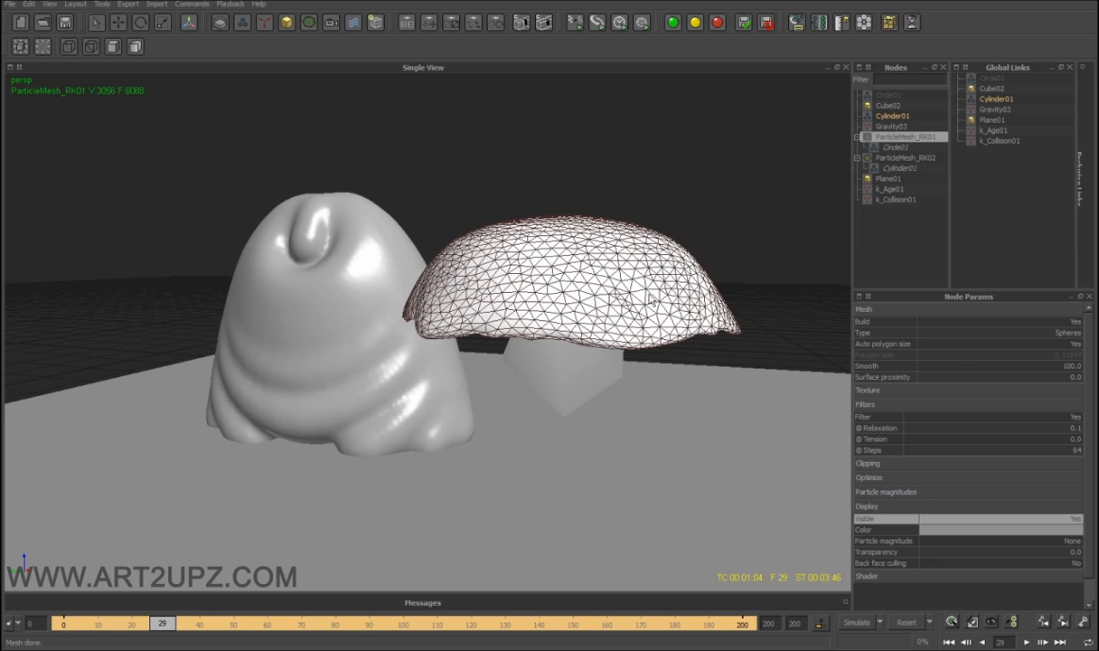
left_click_drag(652, 353, 590, 338, "alt")
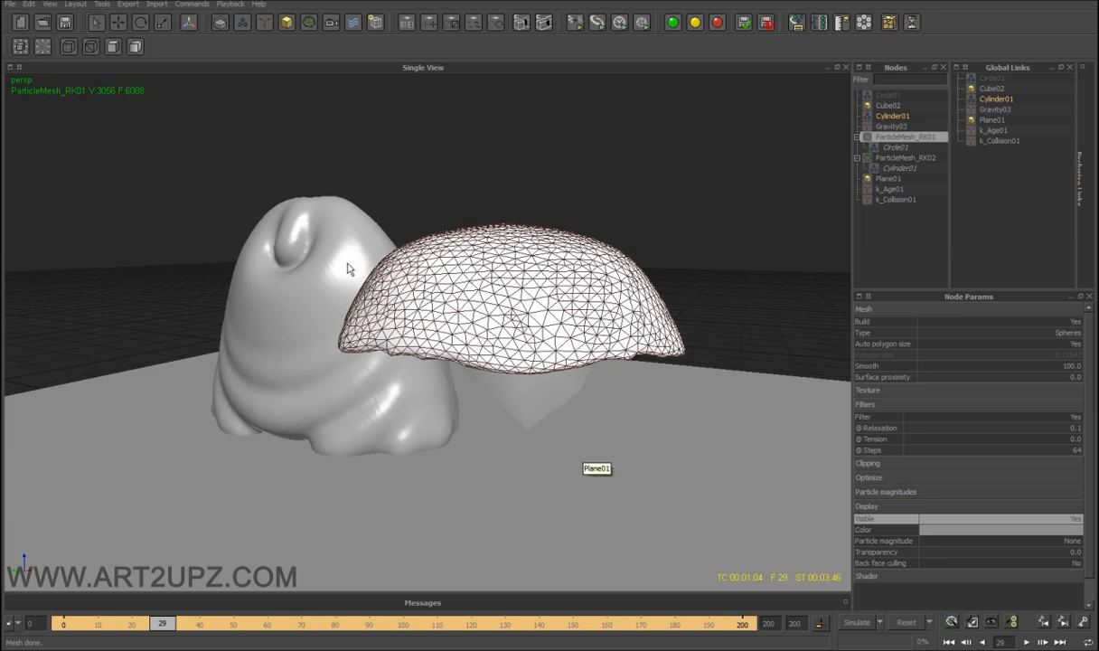
mouse_move(187, 634)
left_mouse_down()
mouse_move(159, 628)
mouse_move(216, 628)
mouse_move(192, 628)
mouse_move(206, 631)
left_mouse_up()
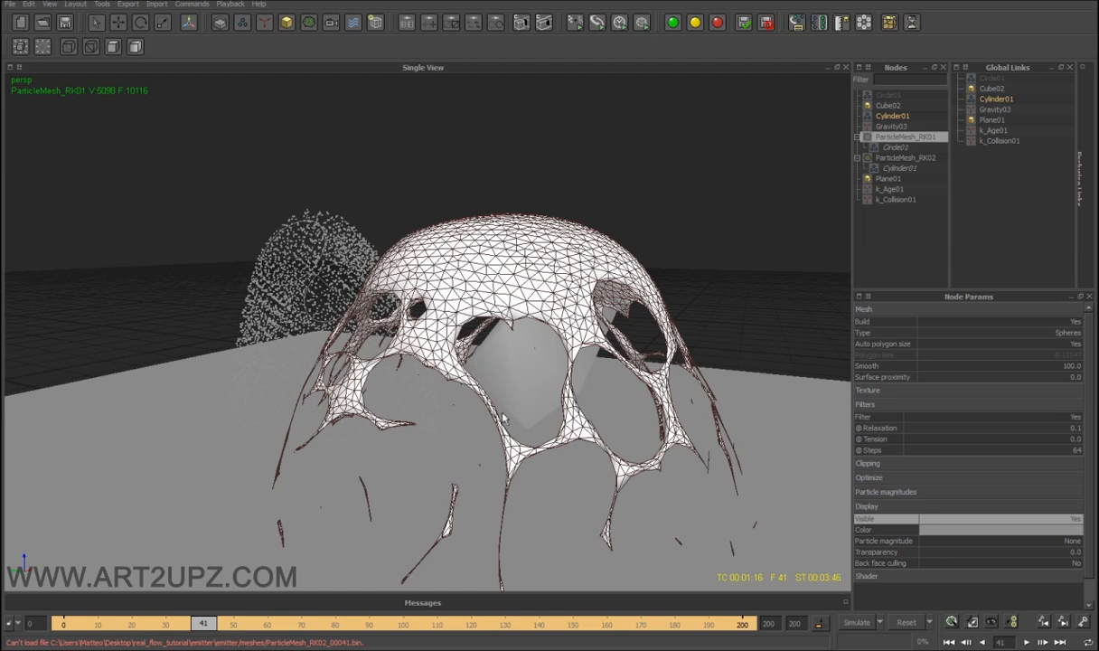
Inspect ParticleMesh_RK01 at frame 41 and show the field and particle filter parameters of its Circle01 emitter.
left_click_drag(538, 431, 894, 412, "alt")
left_click(915, 507)
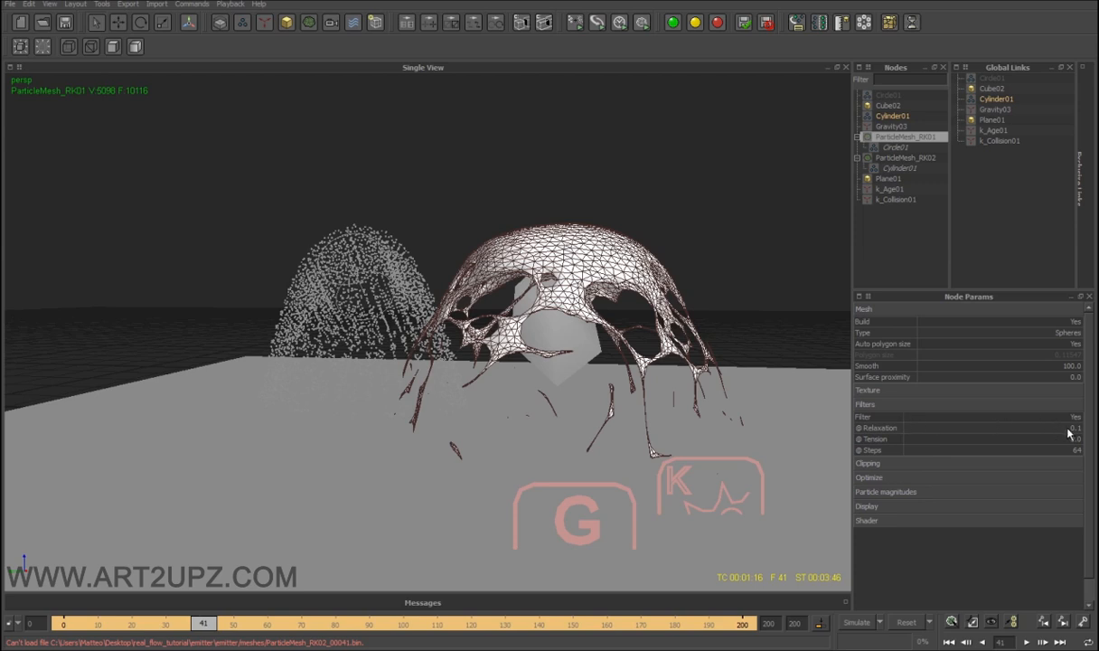
left_click(886, 147)
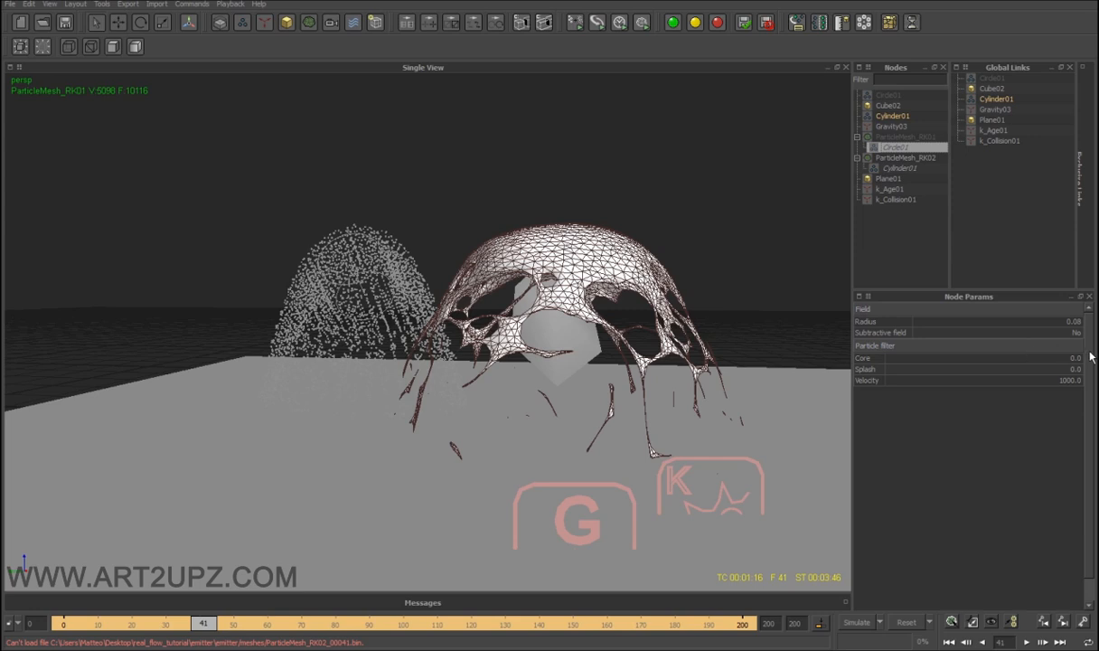
left_click_drag(470, 370, 562, 292, "alt")
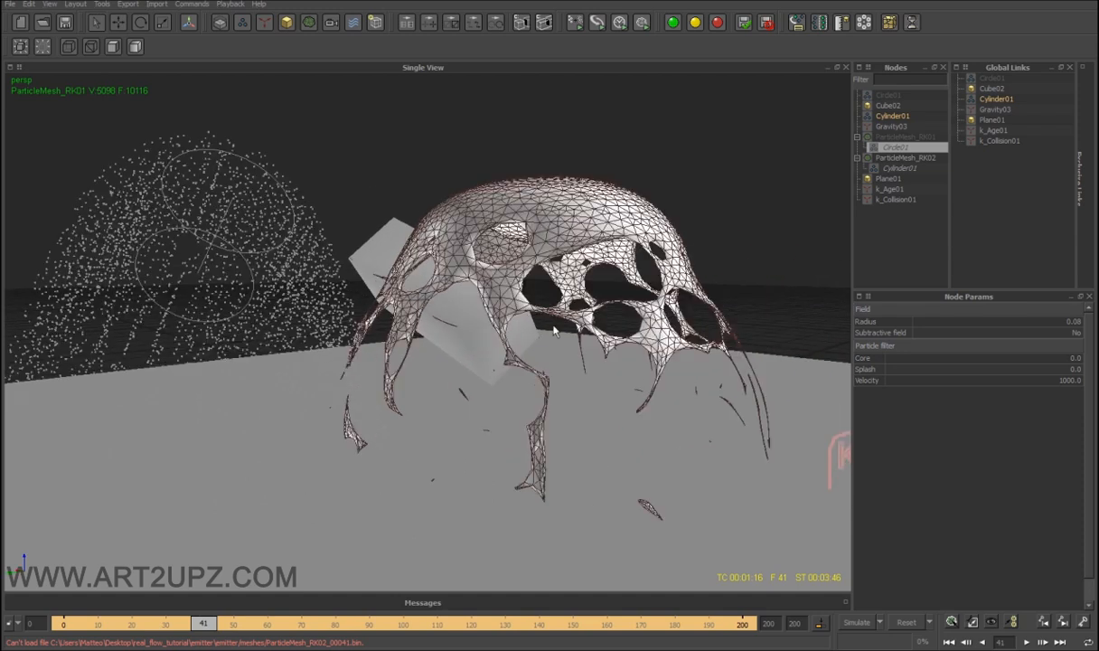
Open the project folder and browse the ParticleMesh_RK01 .bin sequence in its meshes folder.
left_click(12, 8)
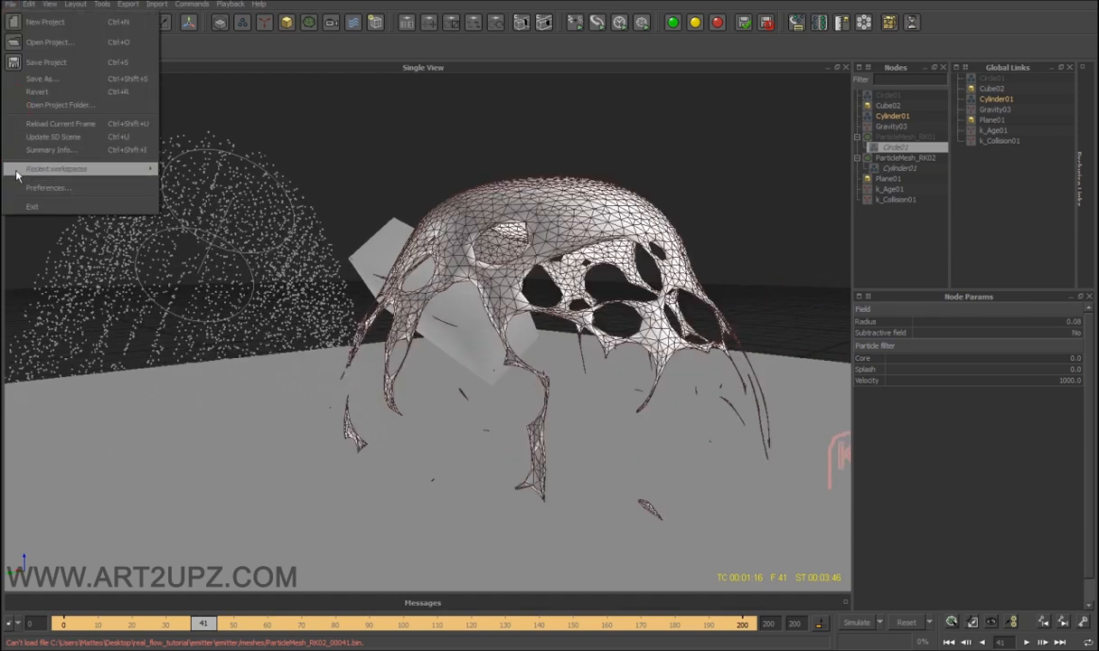
left_click(78, 129)
left_click(12, 6)
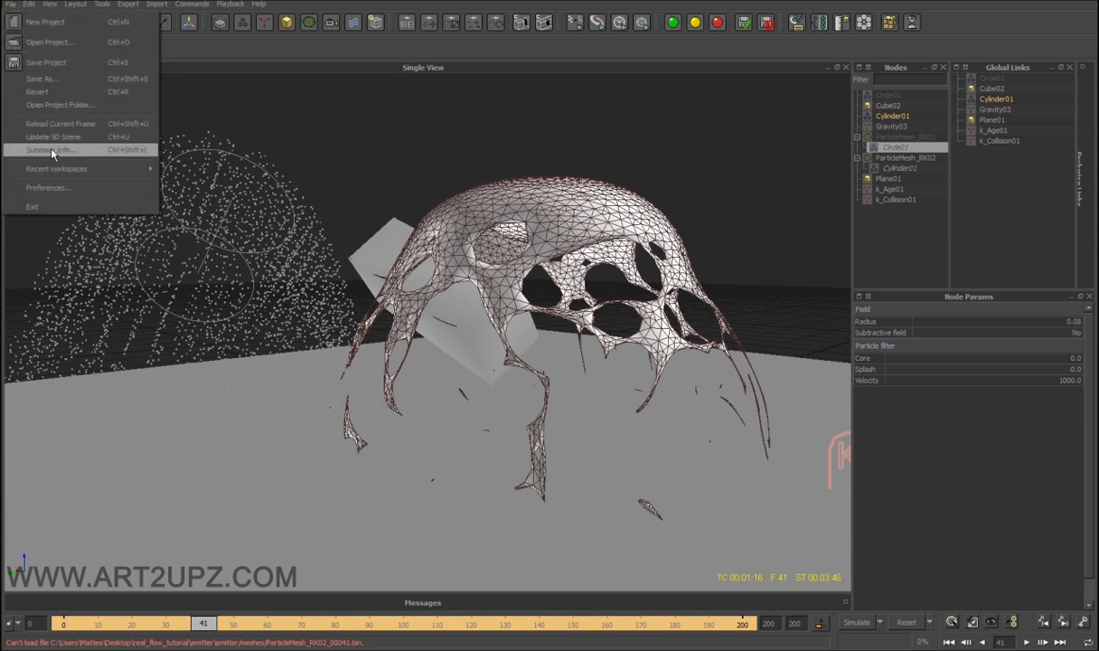
left_click(65, 104)
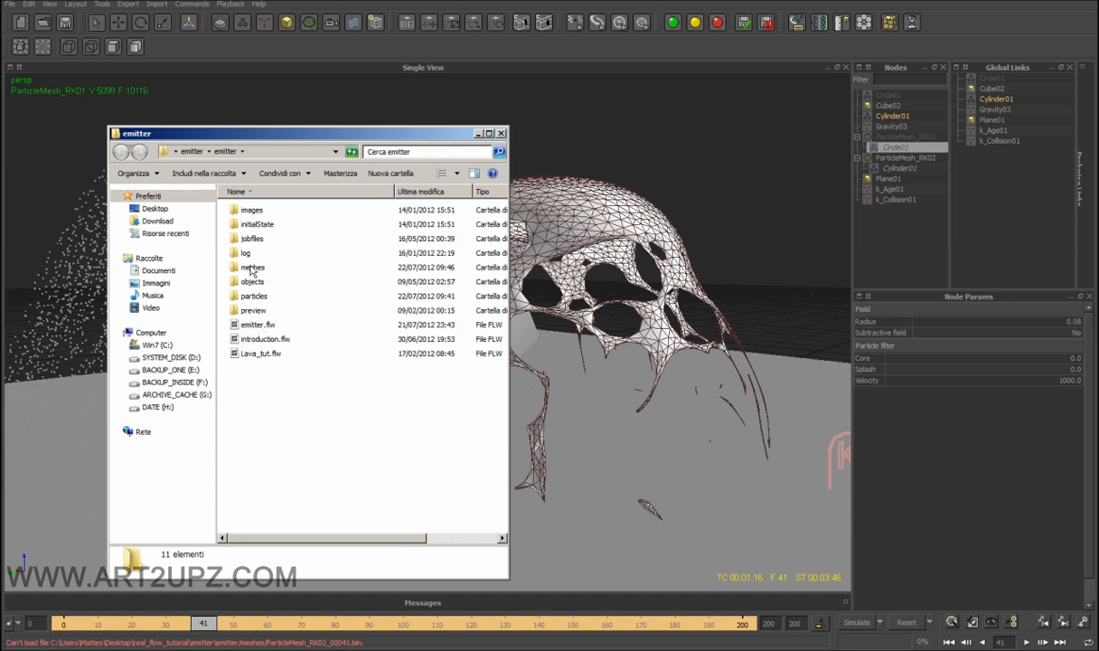
double_click(252, 268)
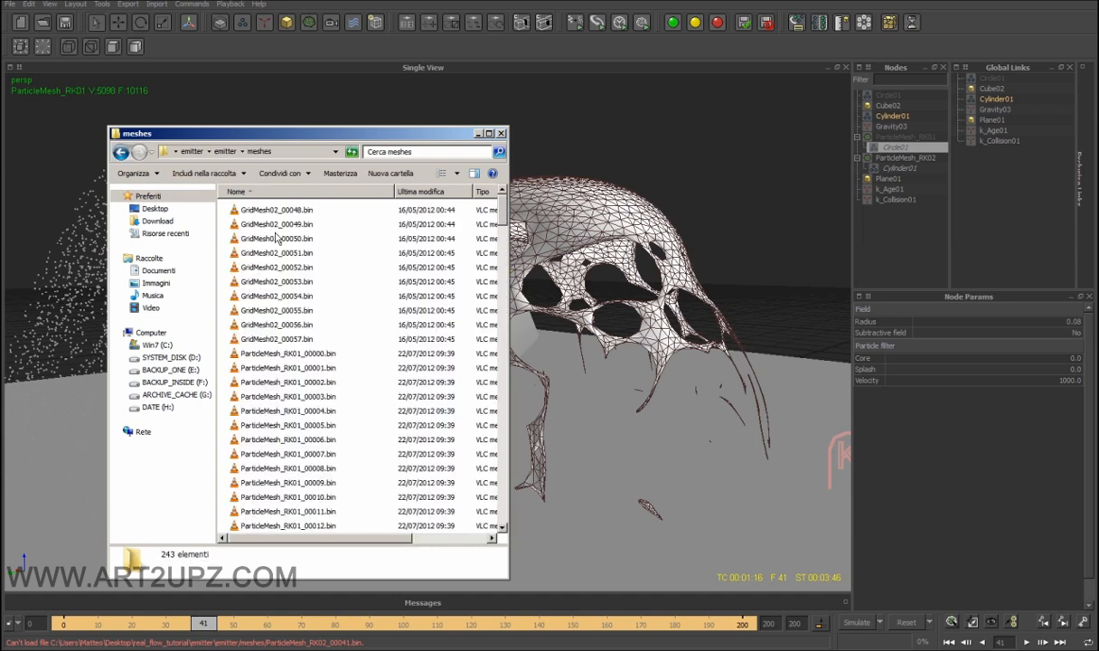
left_click(262, 209)
left_click(262, 252)
scroll(276, 326, "down", 3)
left_click(277, 324)
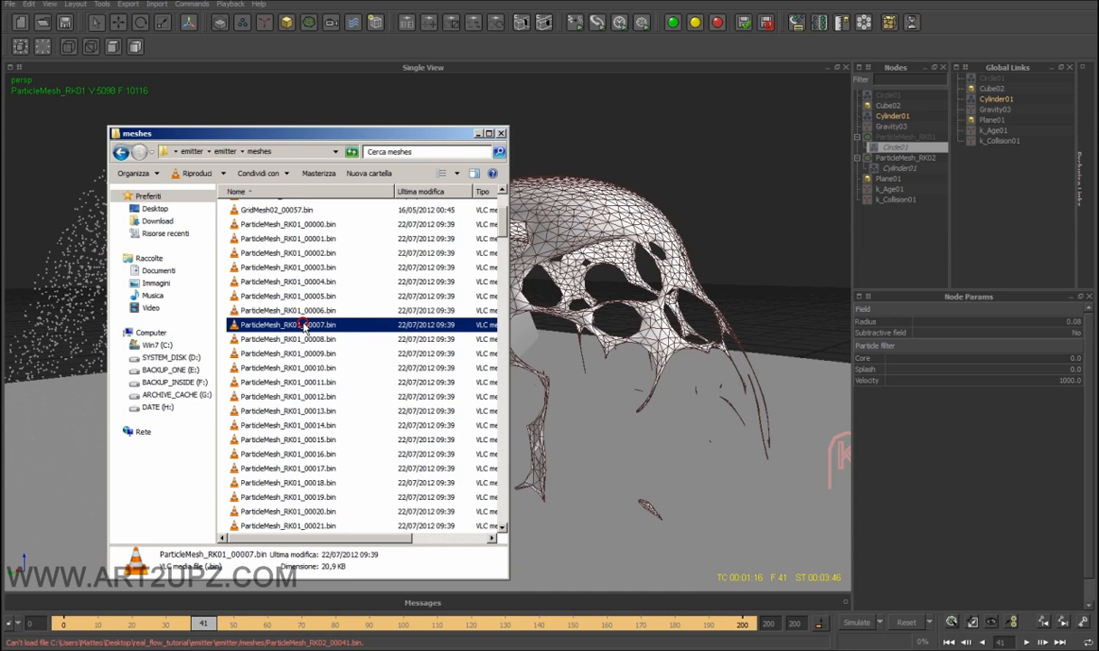
scroll(287, 309, "down", 1)
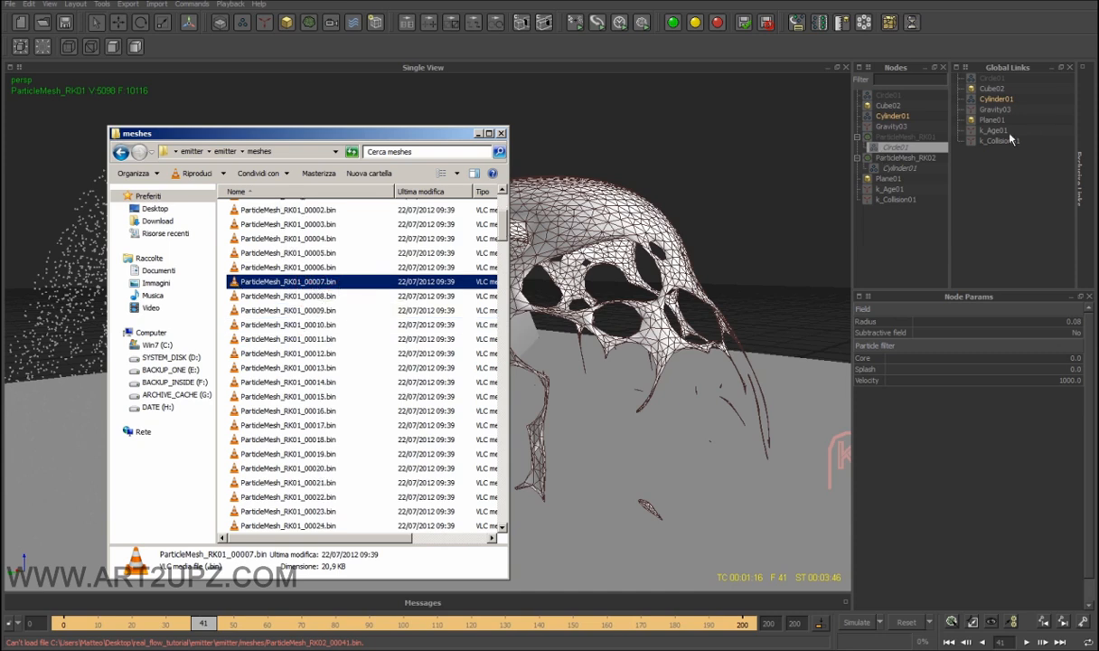
Select ParticleMesh_RK01 and recheck its per-frame .bin files in the meshes folder before returning to the scene.
left_click(921, 137)
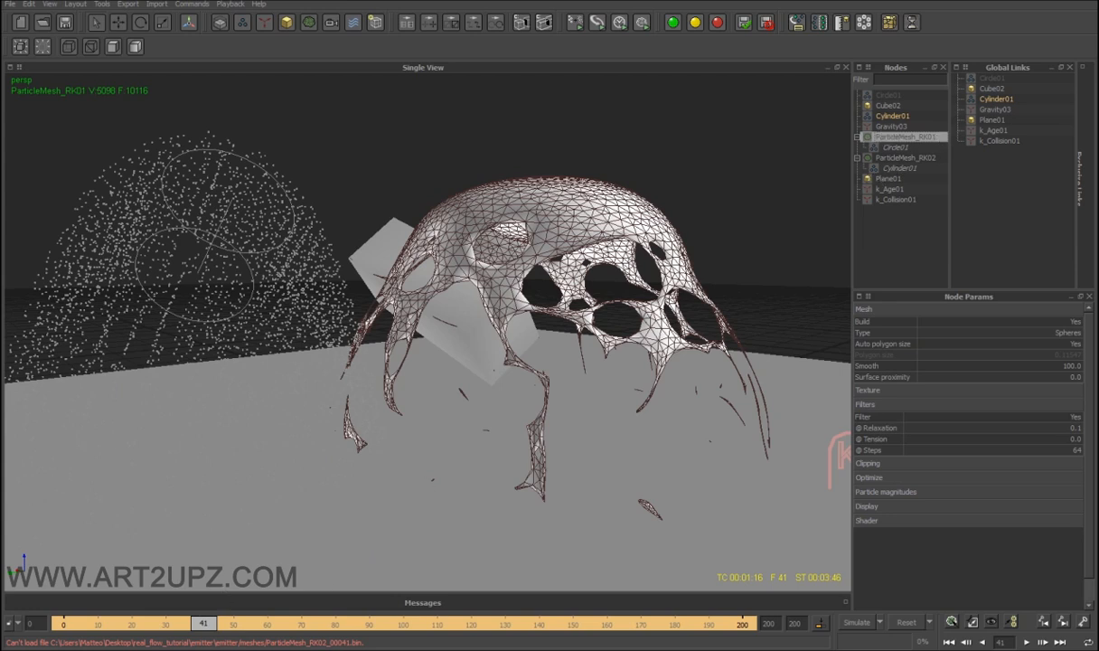
key("alt+Tab")
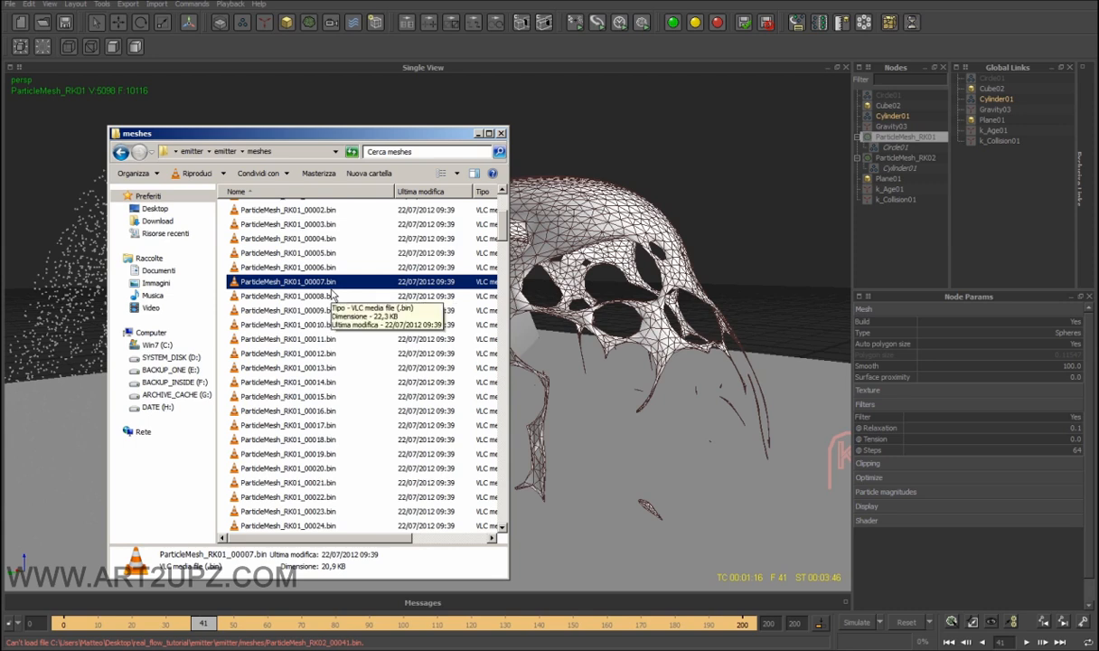
scroll(332, 291, "down", 1)
left_click_drag(442, 121, 413, 125)
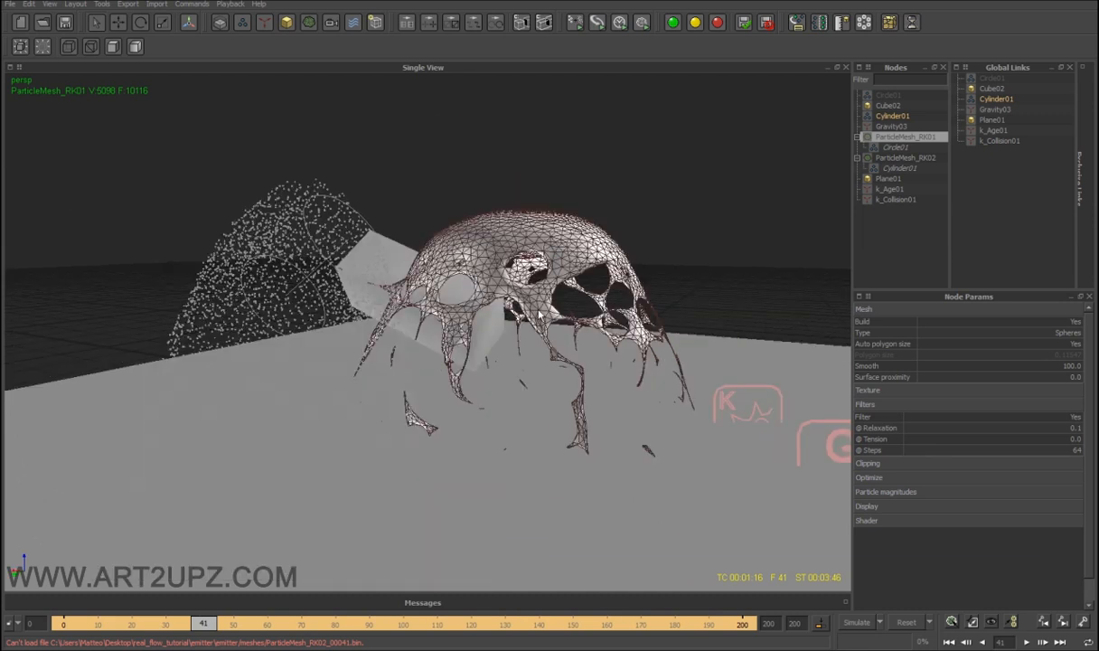
Hide the Cylinder01 emitter's particles in the viewport and select the ParticleMesh_RK01 mesh.
left_click_drag(539, 276, 511, 268, "alt")
left_click(289, 264)
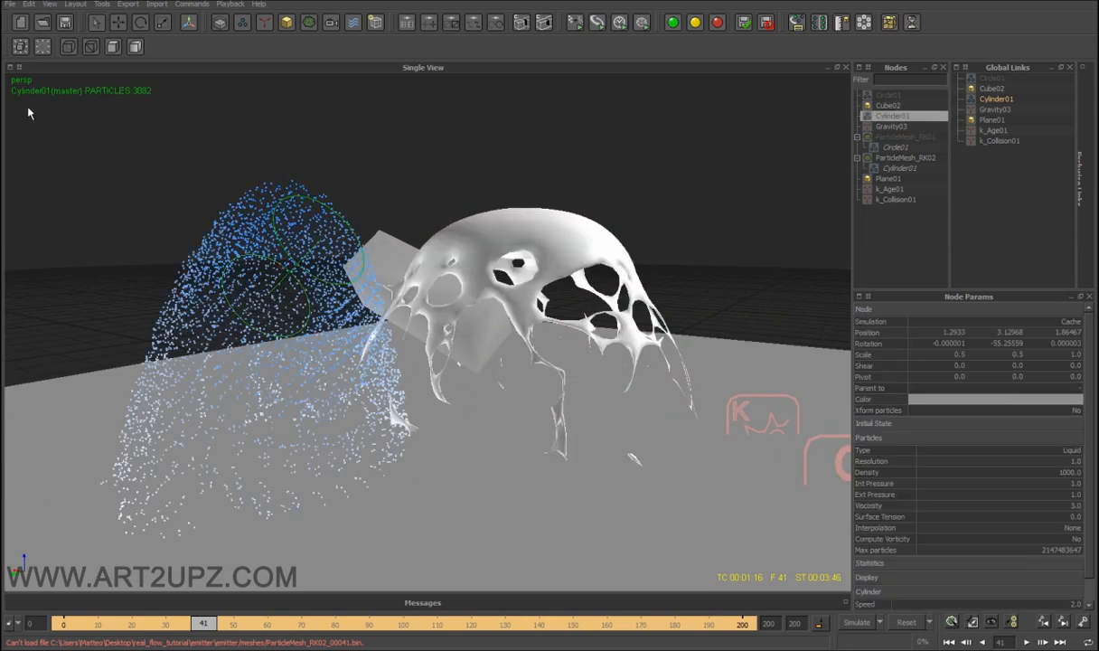
left_click(42, 46)
left_click(483, 321)
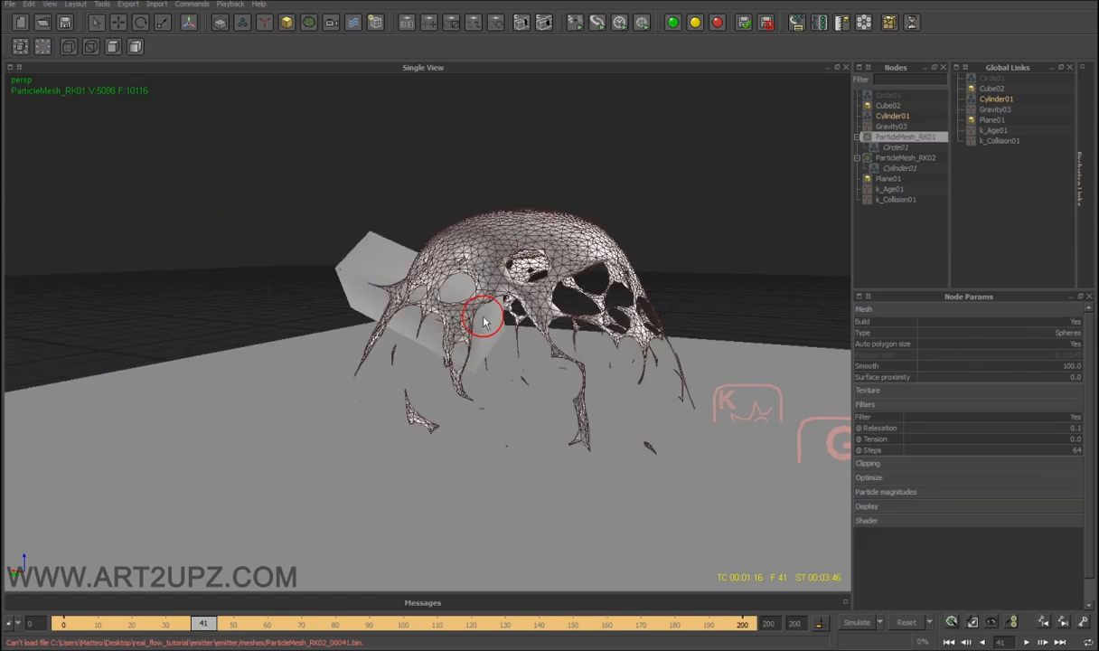
left_click_drag(483, 320, 478, 346, "alt")
Go back to frame 8, show the Build meshes system command without running it, and clear the selection.
left_click_drag(113, 622, 90, 626)
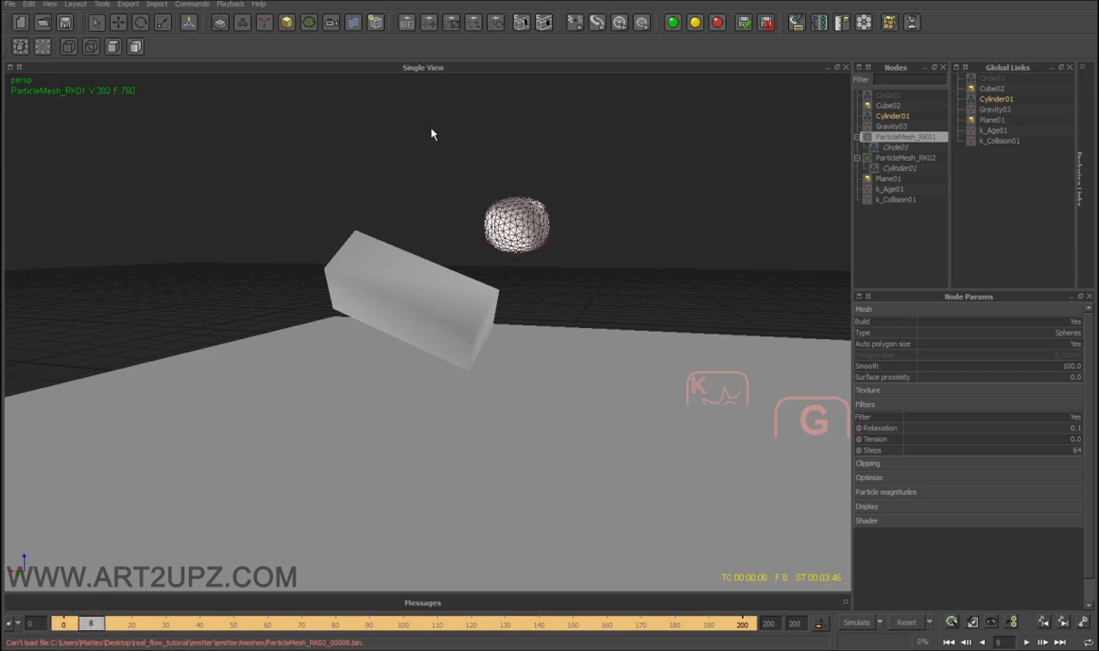
left_click(192, 3)
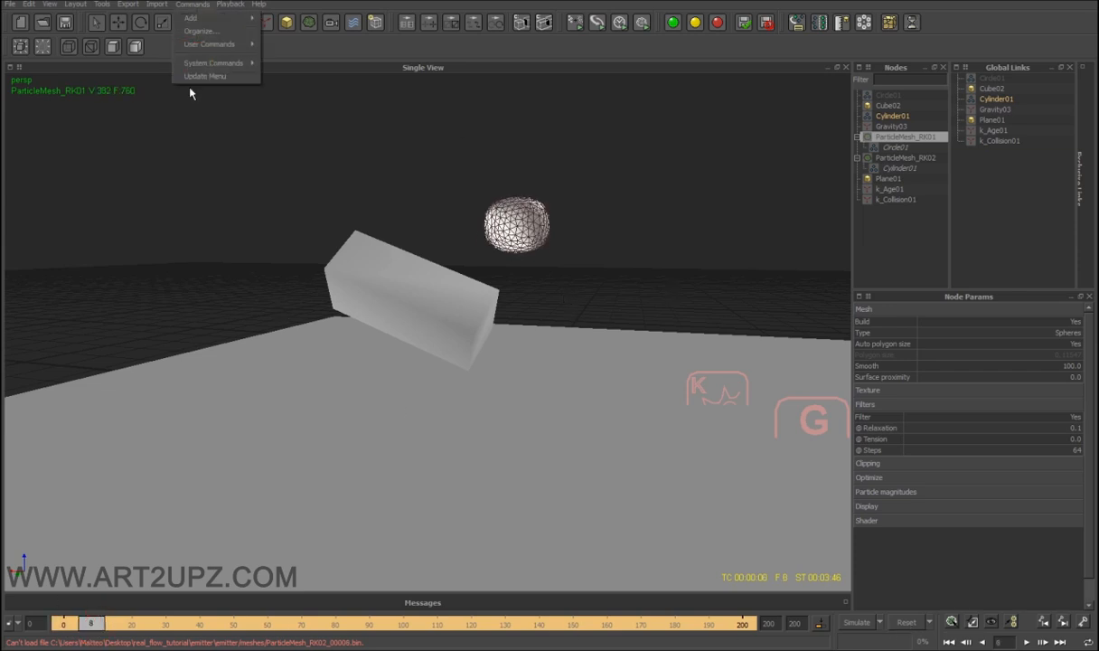
mouse_move(221, 63)
left_click(276, 79)
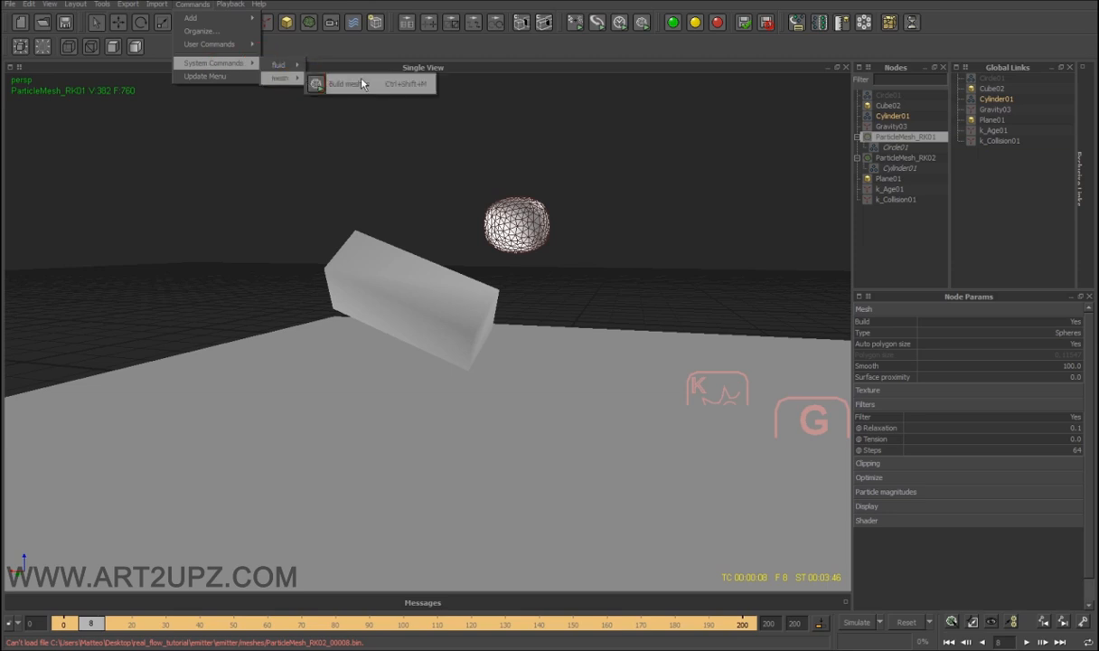
left_click(697, 147)
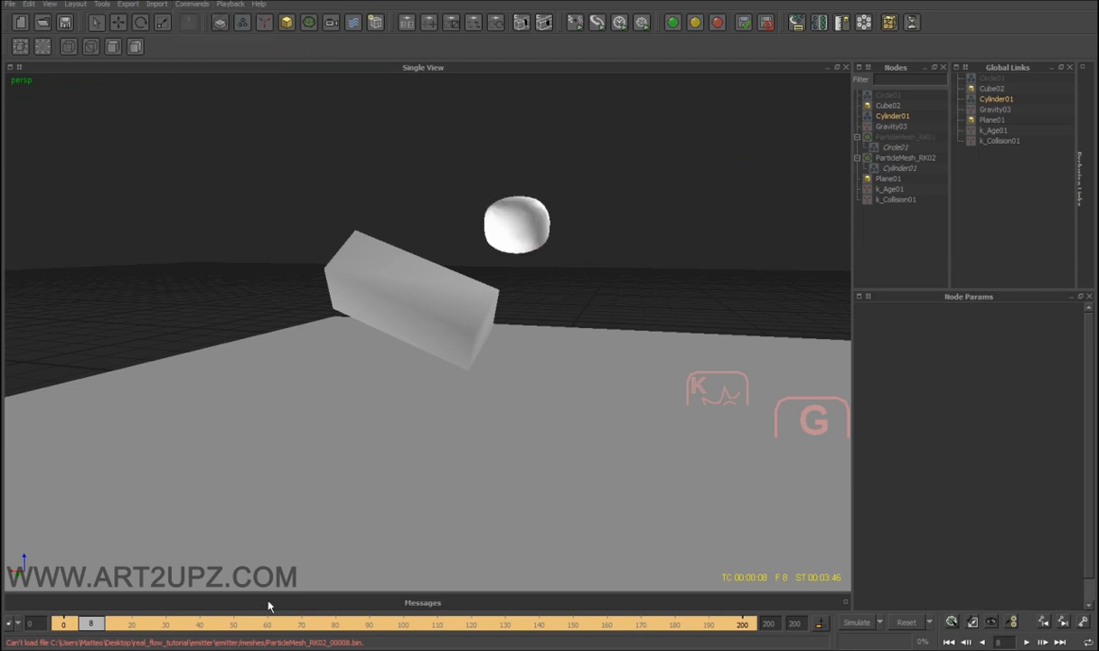
Play the built mesh sequence from the first frame, view it from another angle and stop at frame 110.
left_click(948, 642)
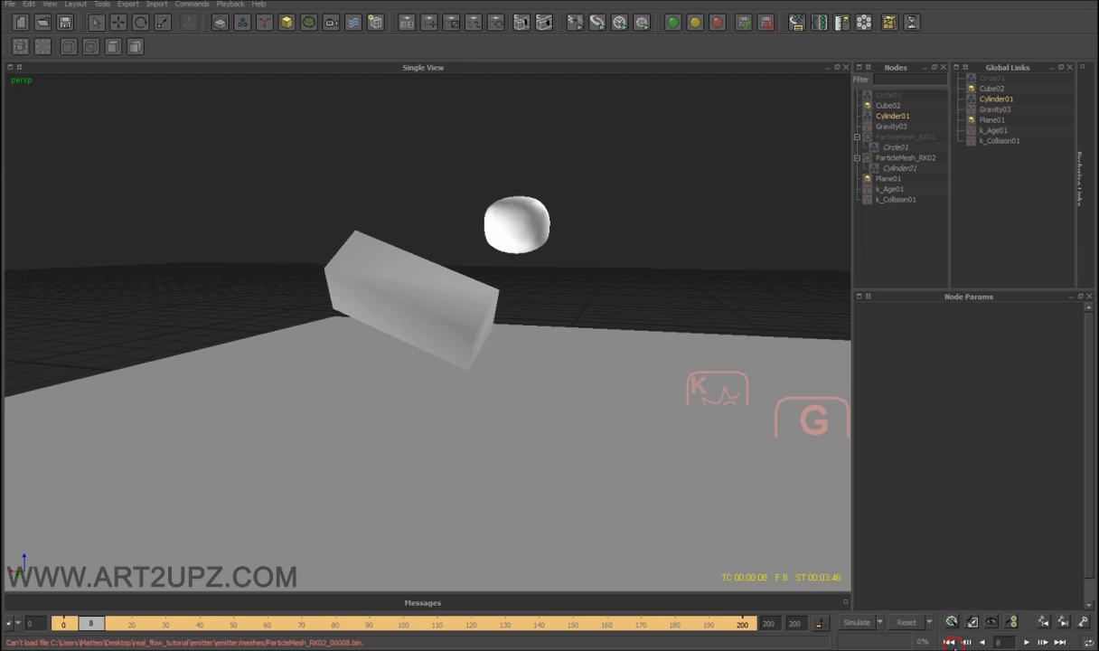
left_click(1026, 642)
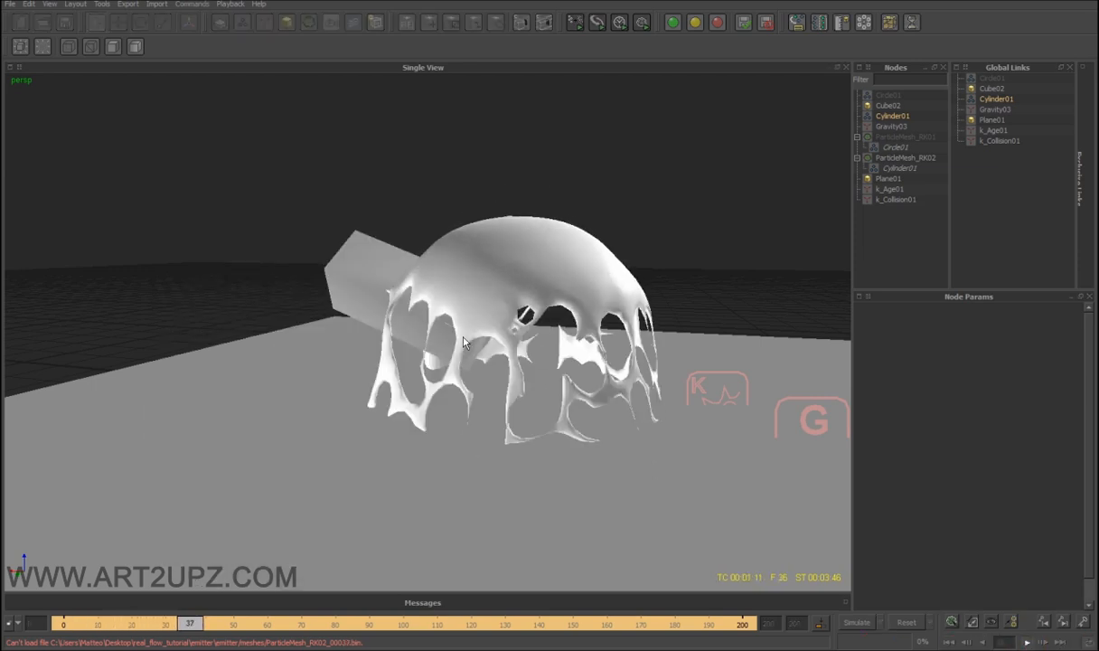
left_click_drag(540, 446, 479, 447, "alt")
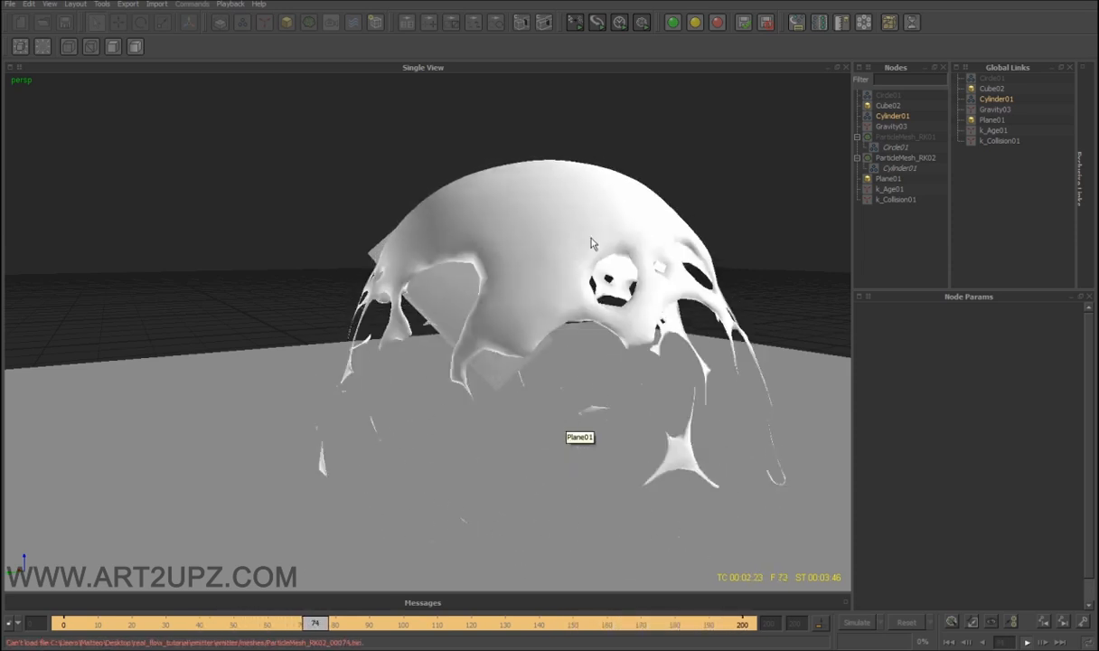
left_click(1028, 642)
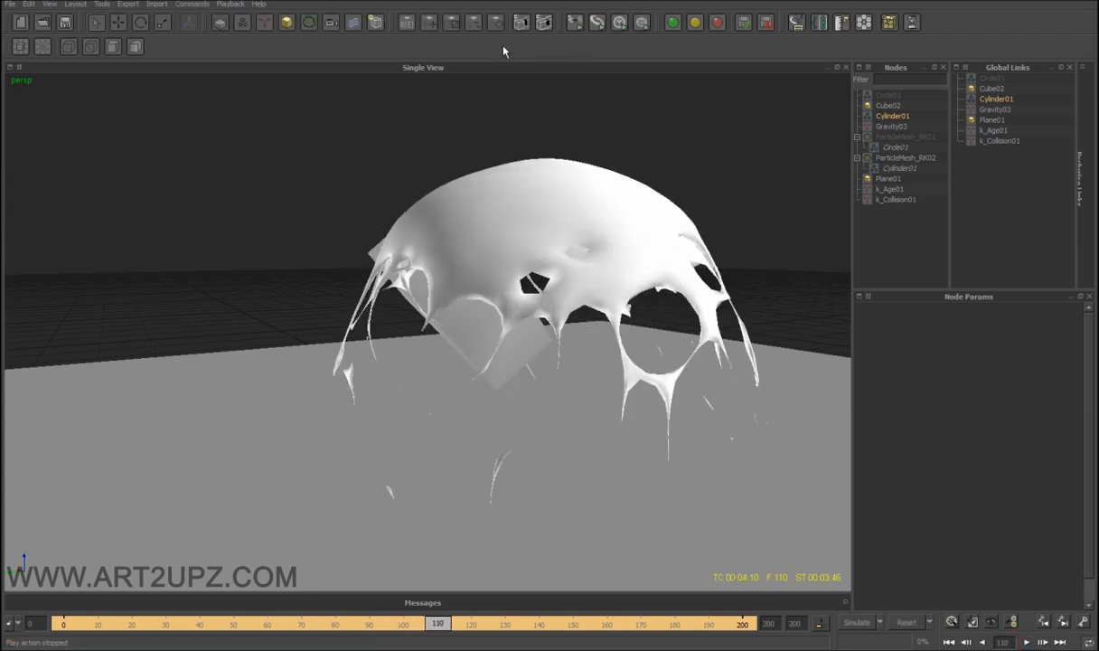
Add a Standard particle mesh and insert the Circle01 emitter into it.
left_click(309, 23)
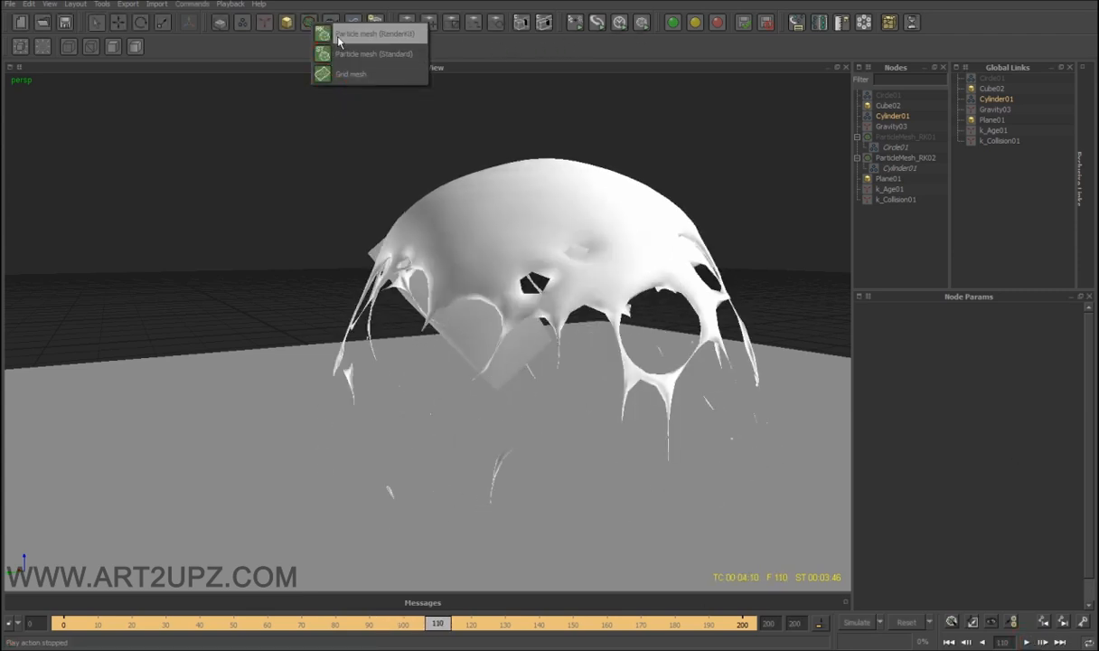
left_click(343, 53)
right_click(892, 179)
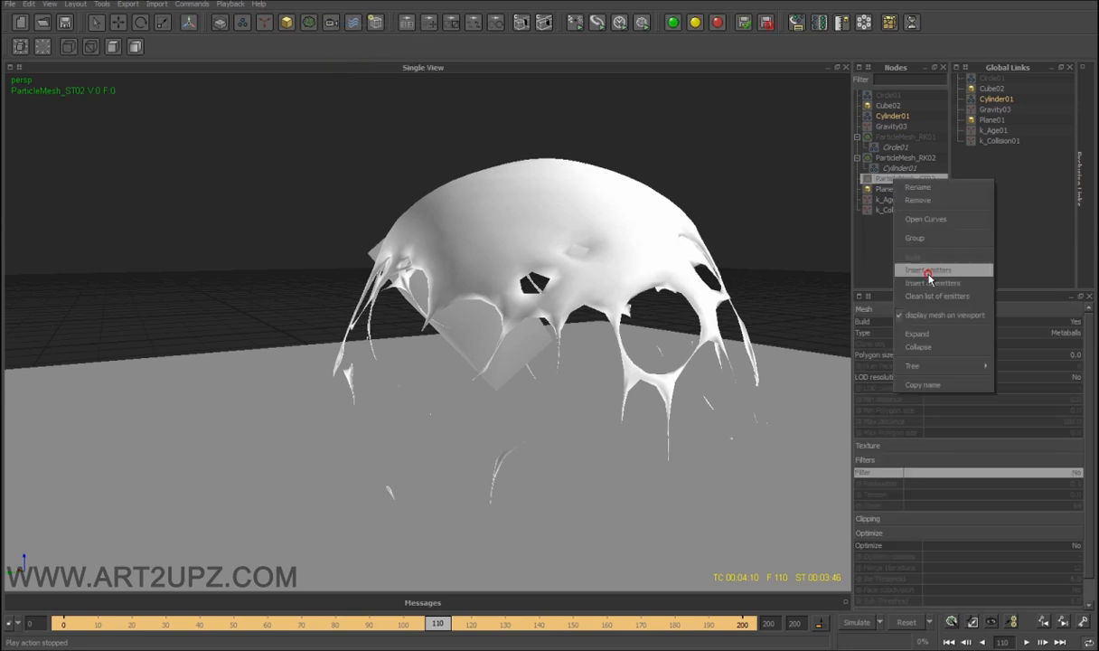
left_click(929, 271)
double_click(490, 195)
Show the field, noise and deformation parameters of the Circle01 emitter under ParticleMesh_ST02.
left_click(856, 178)
left_click(895, 189)
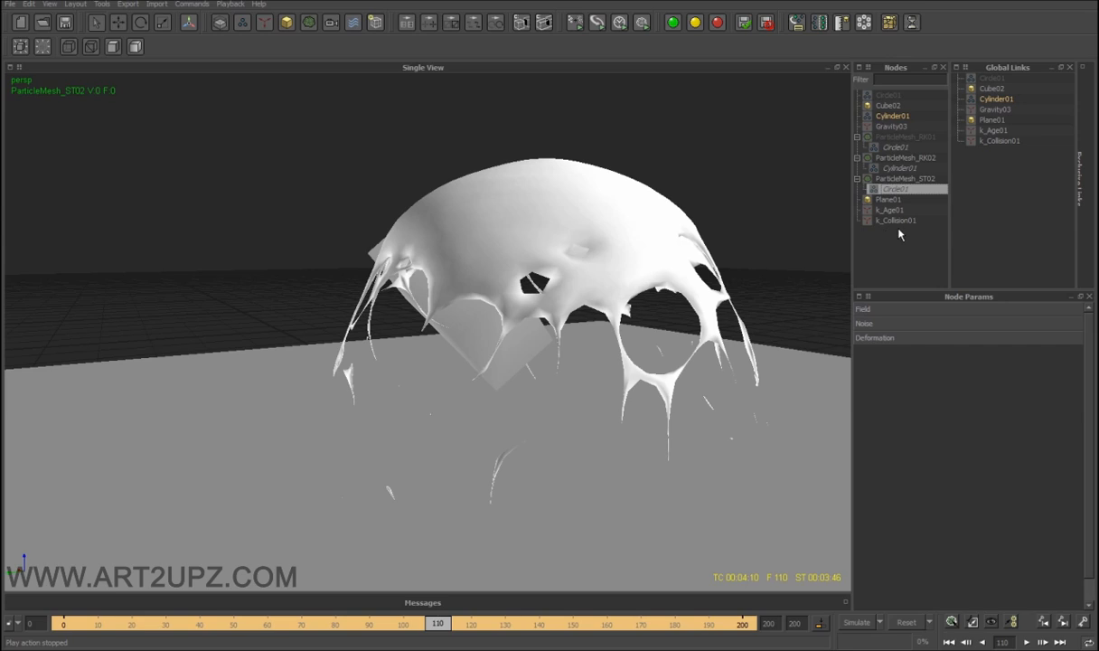
left_click(892, 309)
left_click(895, 356)
left_click(895, 416)
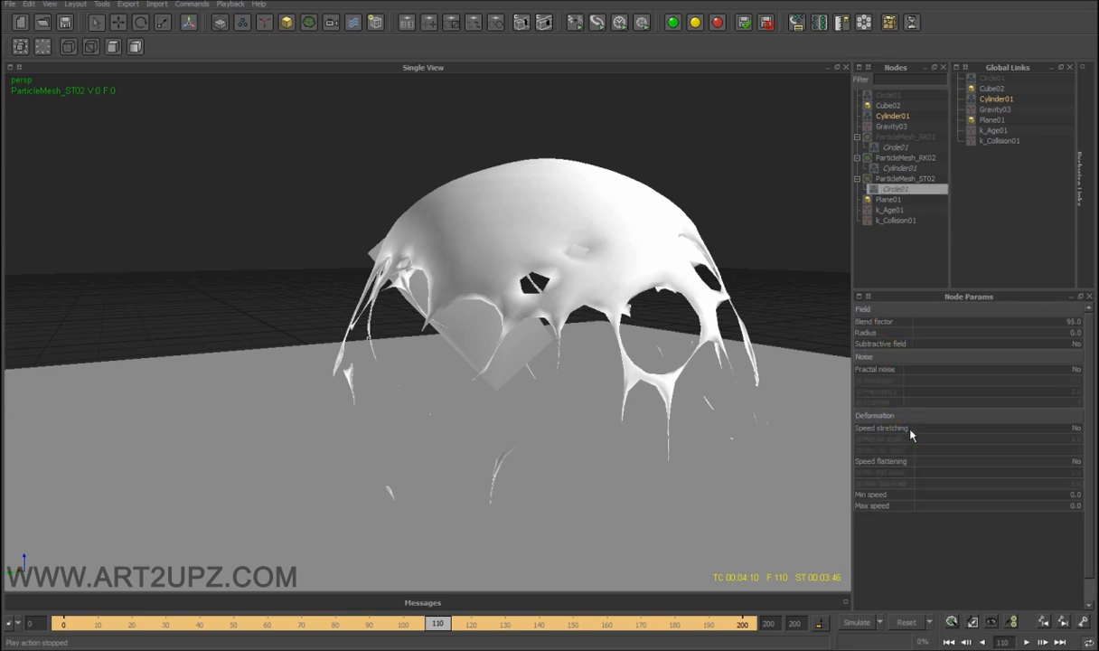